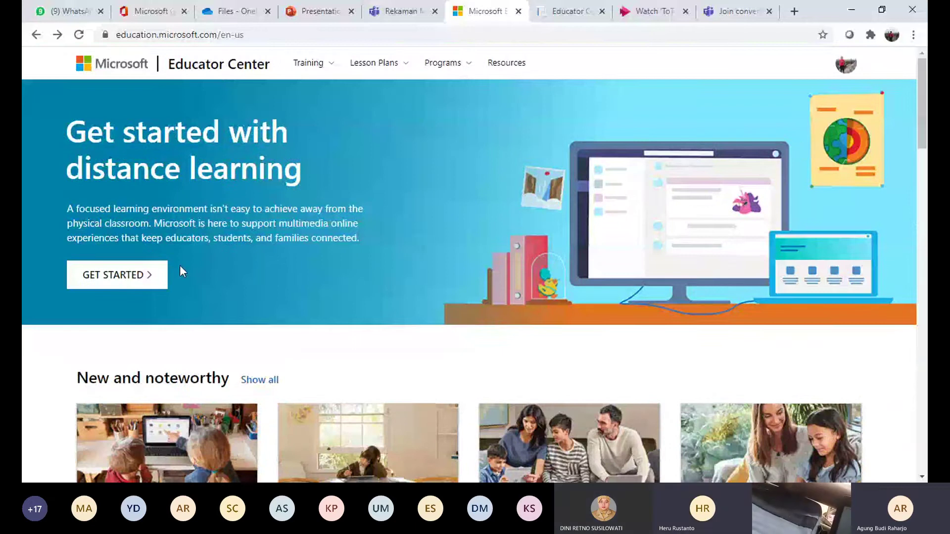
# Open the GET STARTED distance-learning resources and skim the page down and back up
pyautogui.click(134, 275)
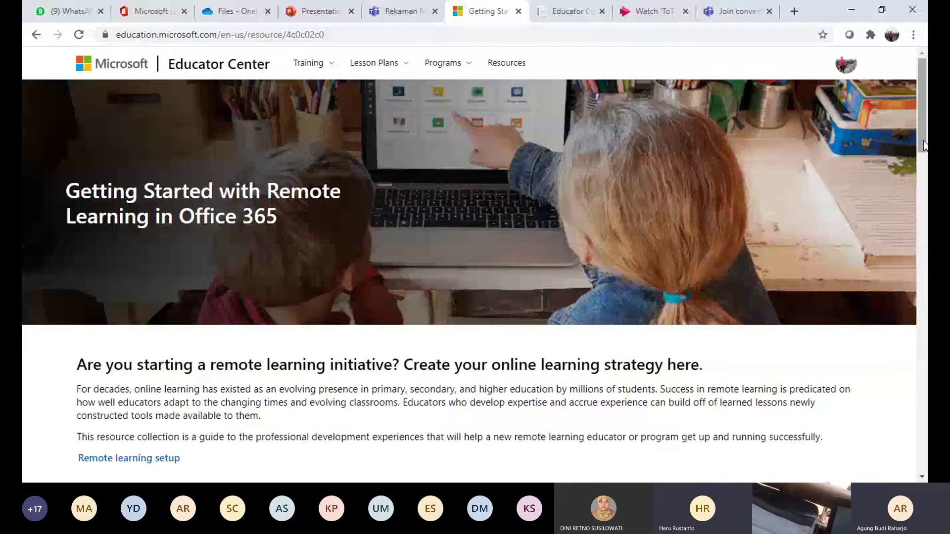
pyautogui.scroll(-4, 917, 176)
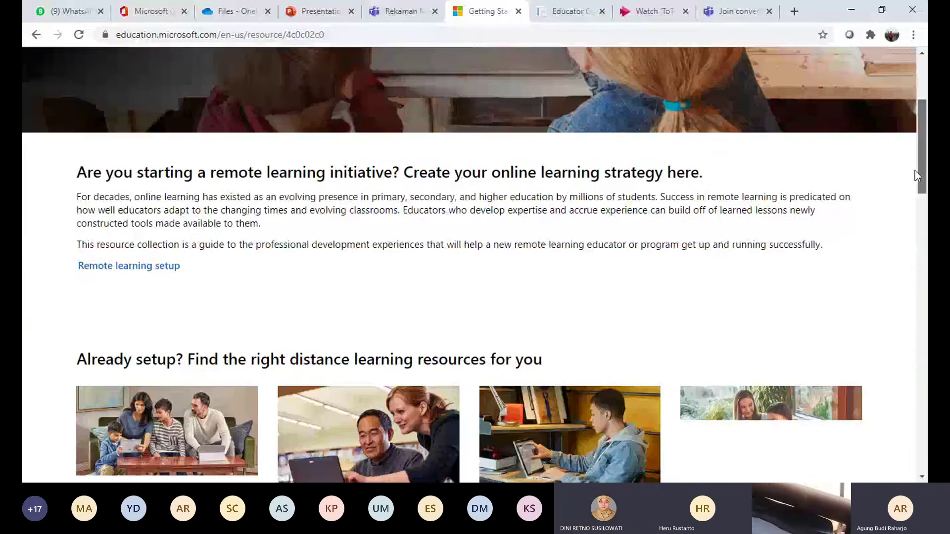
pyautogui.scroll(4, 915, 171)
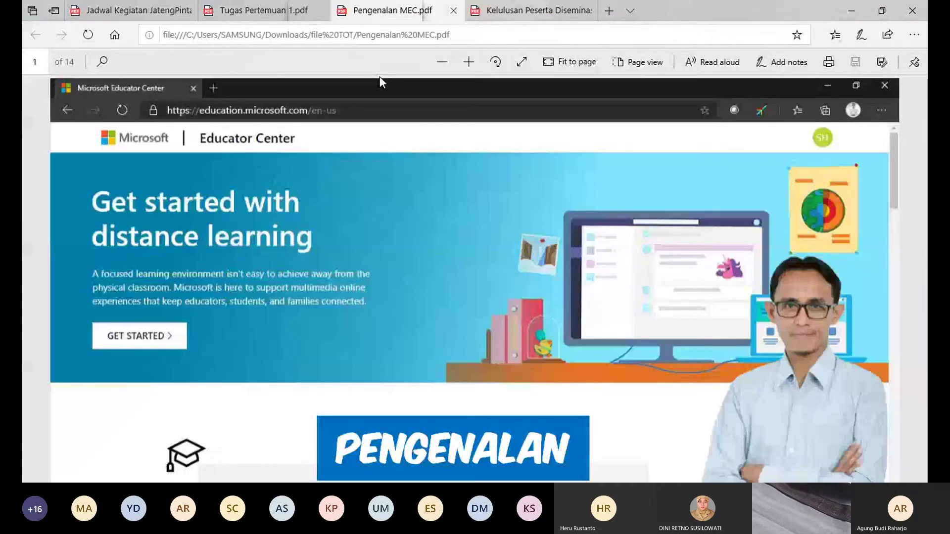
# Scroll Pengenalan MEC.pdf from page 1 down to the Explore courses cards on page 3
pyautogui.scroll(-1, 380, 78)
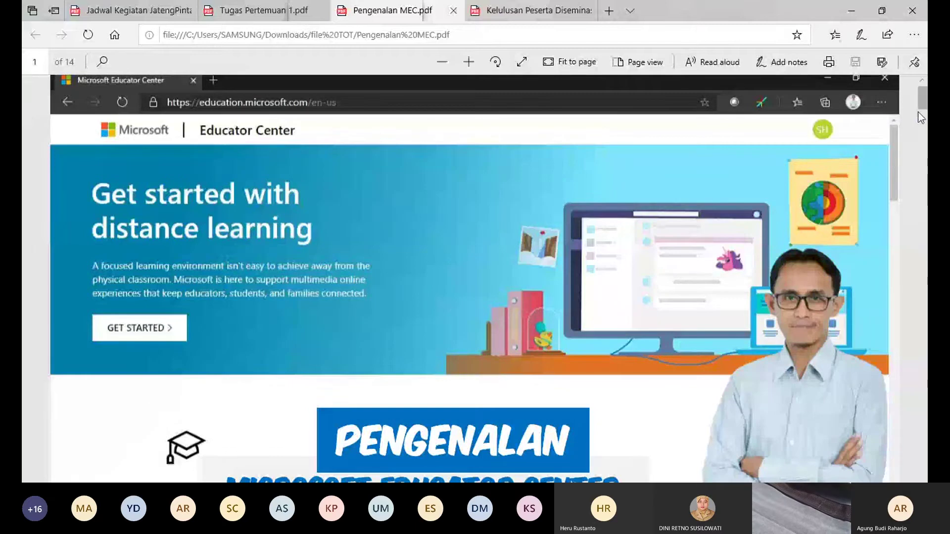
pyautogui.scroll(-1, 920, 117)
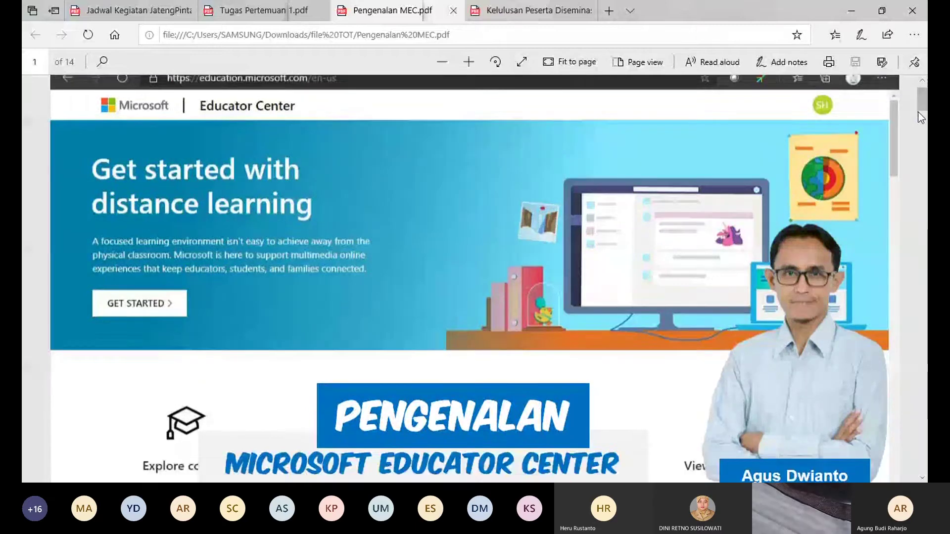
pyautogui.scroll(-3, 921, 117)
pyautogui.scroll(-2, 921, 117)
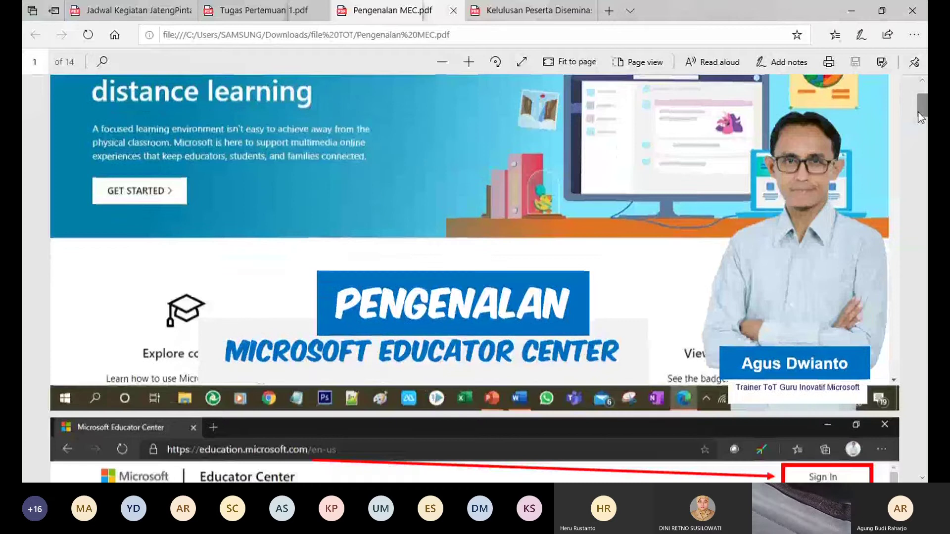
pyautogui.scroll(-5, 918, 117)
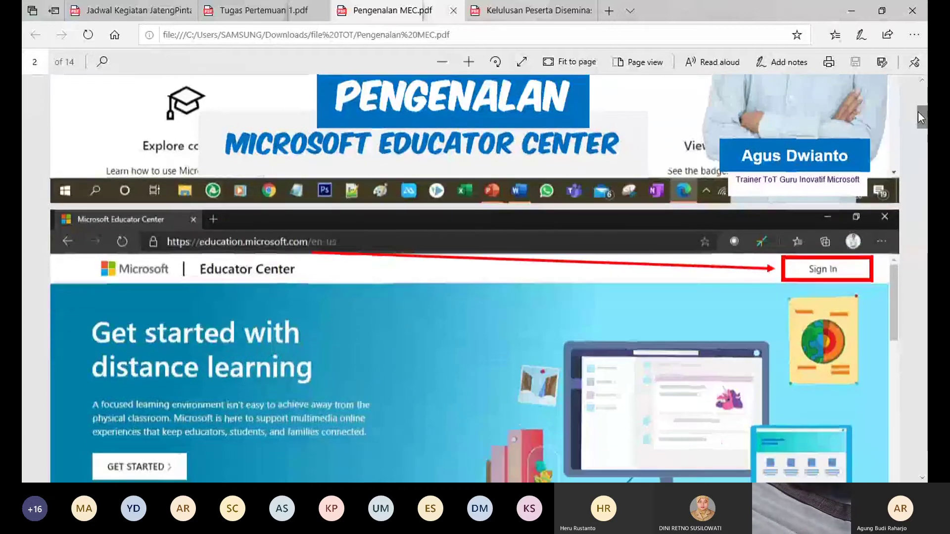
pyautogui.scroll(-3, 919, 117)
pyautogui.scroll(-2, 918, 118)
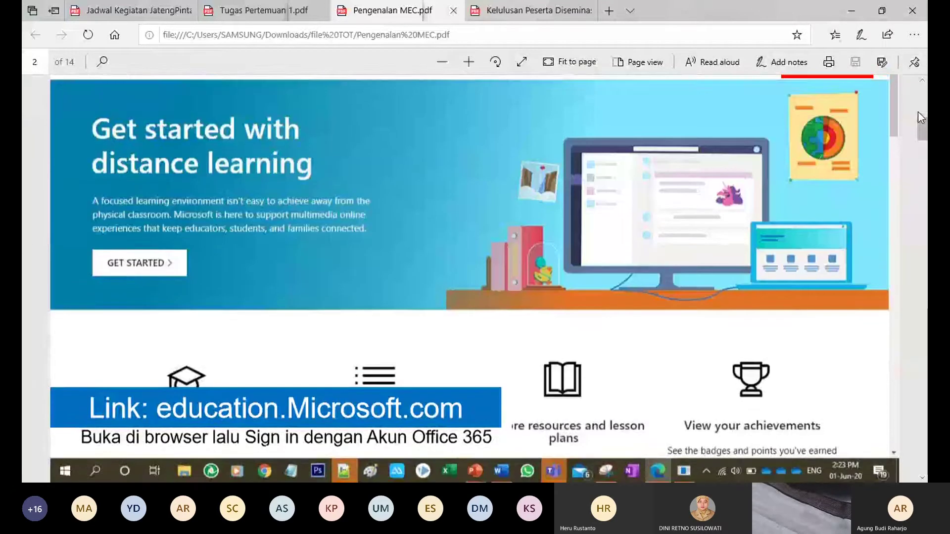
pyautogui.scroll(-1, 918, 117)
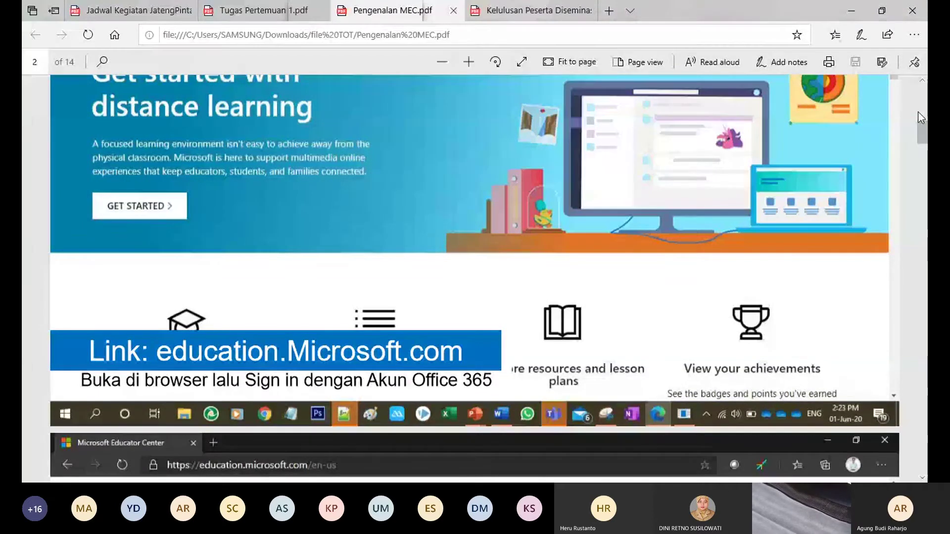
pyautogui.scroll(-1, 921, 117)
pyautogui.scroll(-5, 921, 118)
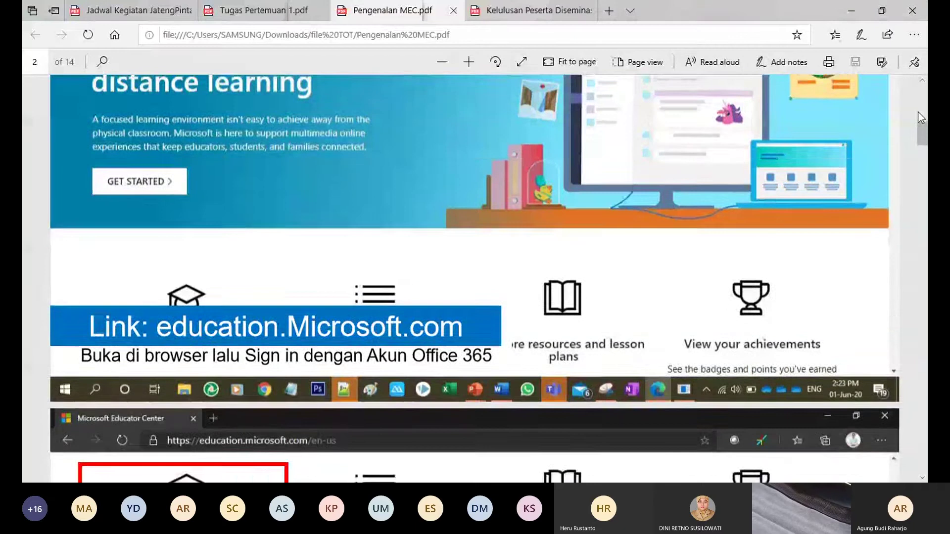
pyautogui.scroll(-7, 921, 118)
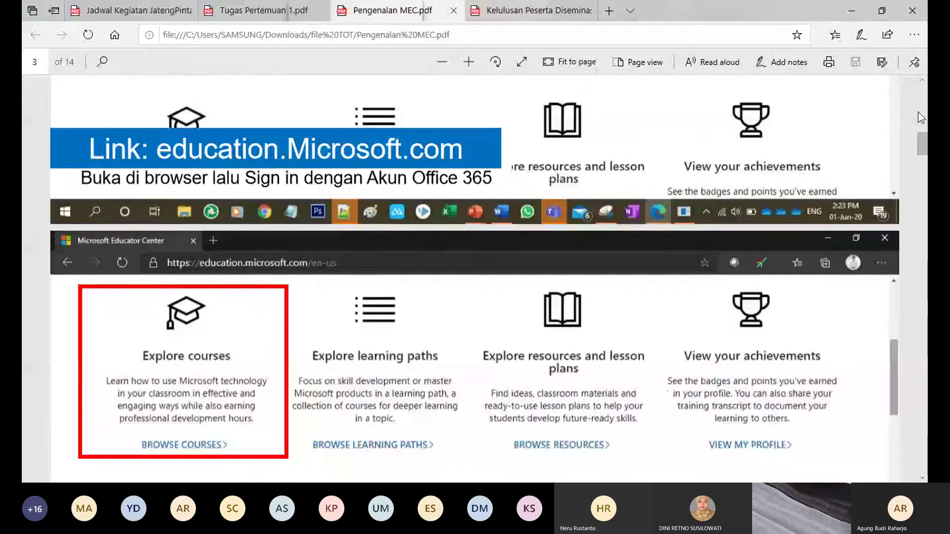
pyautogui.scroll(-3, 921, 117)
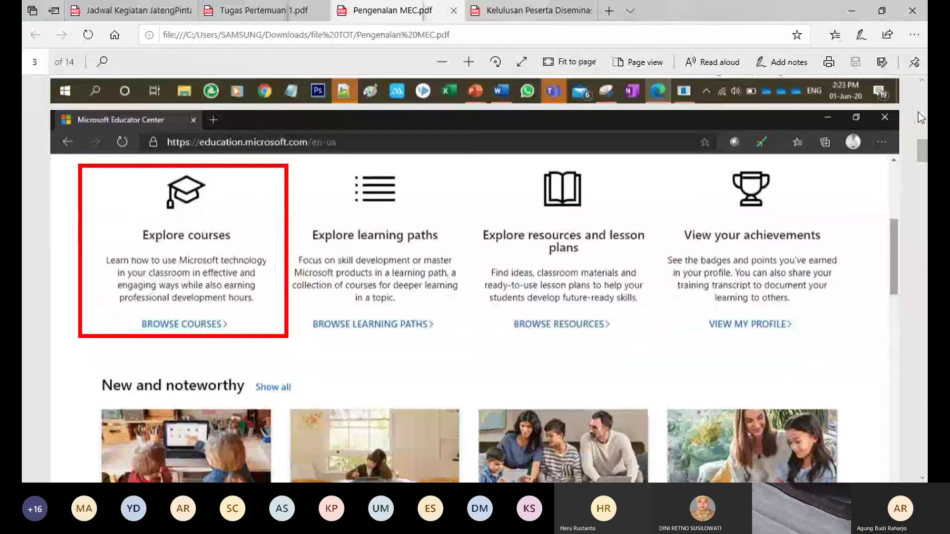
pyautogui.scroll(-1, 921, 117)
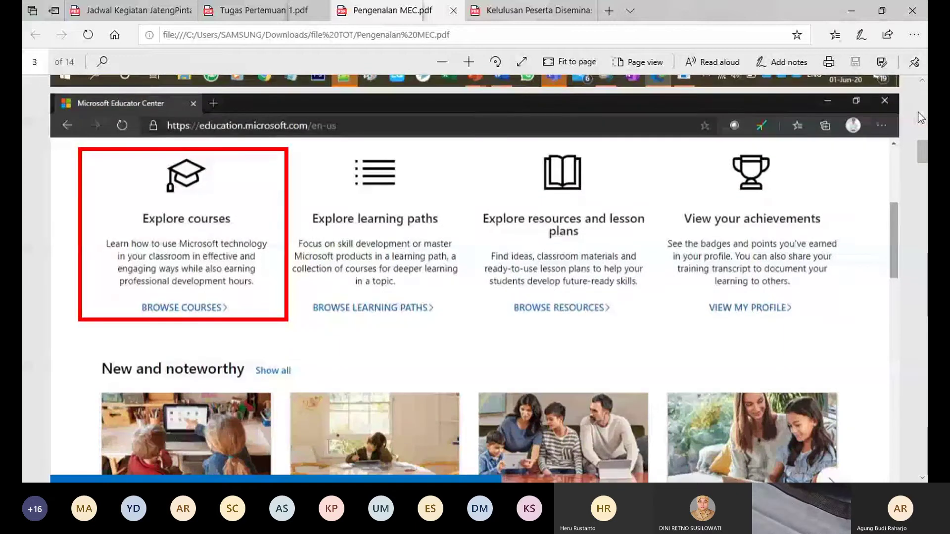
pyautogui.scroll(-1, 921, 118)
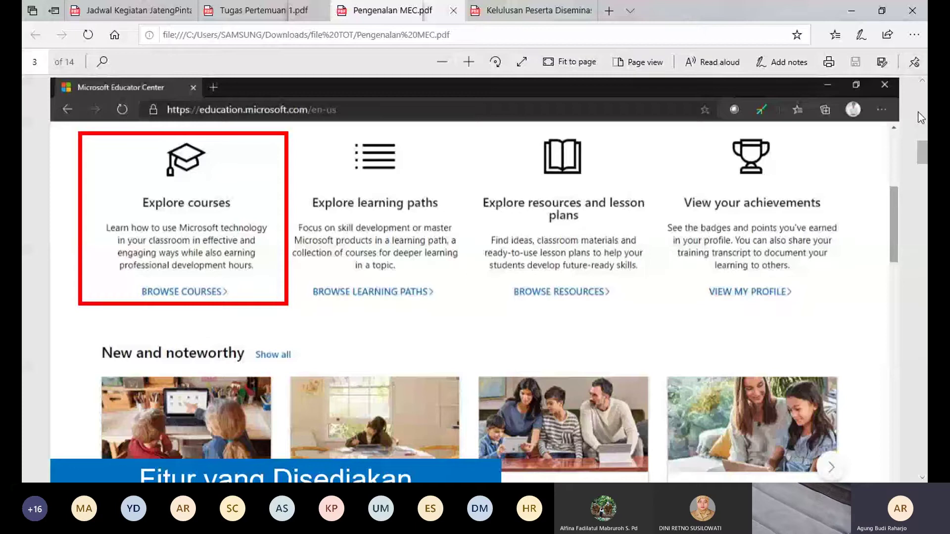
# Jump back to the sign-in slide on page 2 of Pengenalan MEC.pdf
pyautogui.click(921, 117)
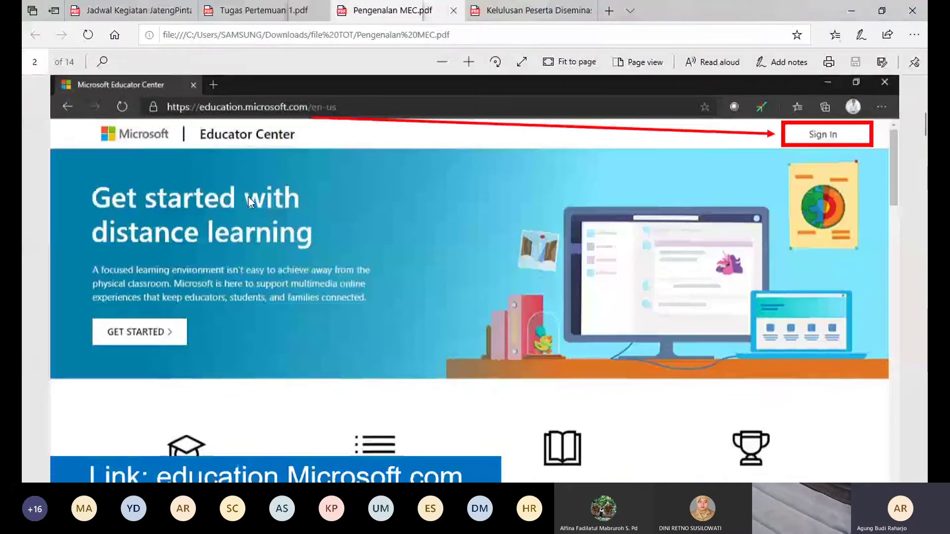
pyautogui.scroll(-1, 248, 196)
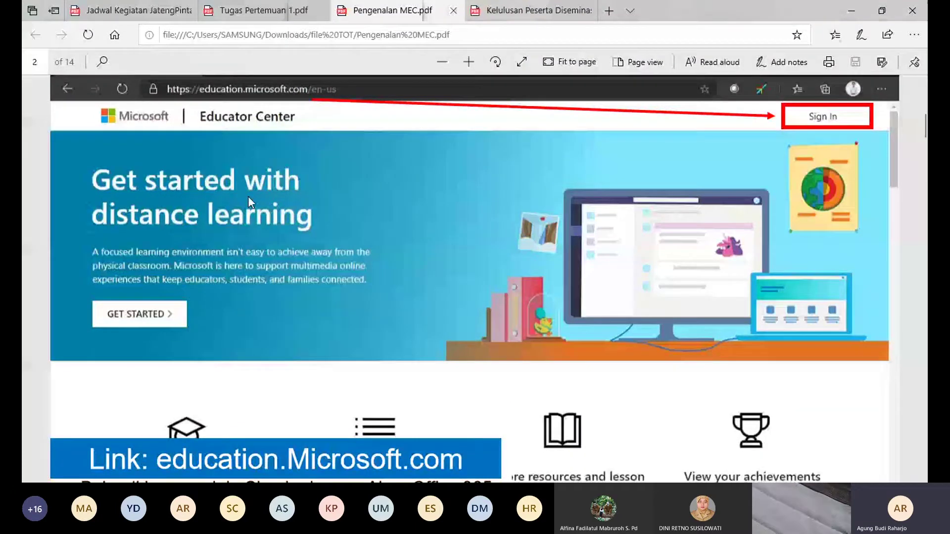
pyautogui.scroll(-1, 248, 196)
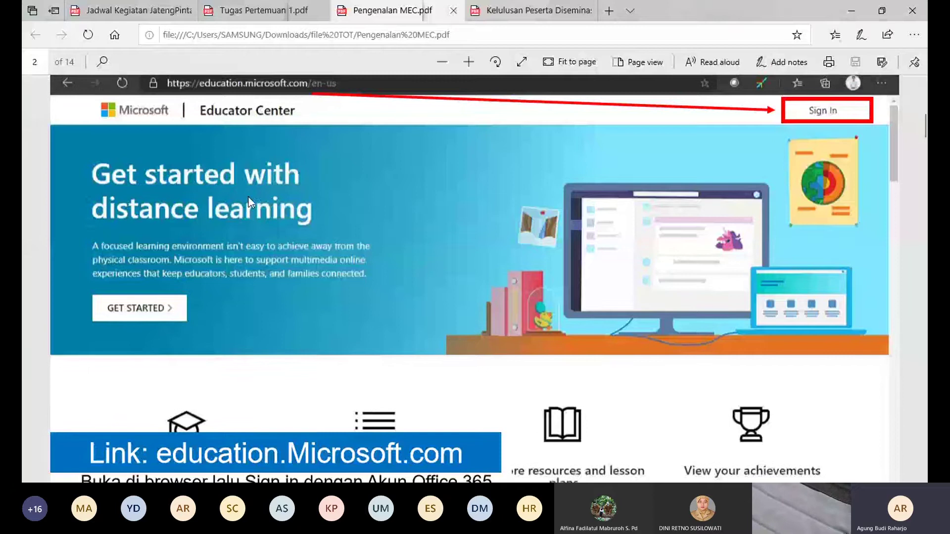
pyautogui.scroll(-1, 248, 196)
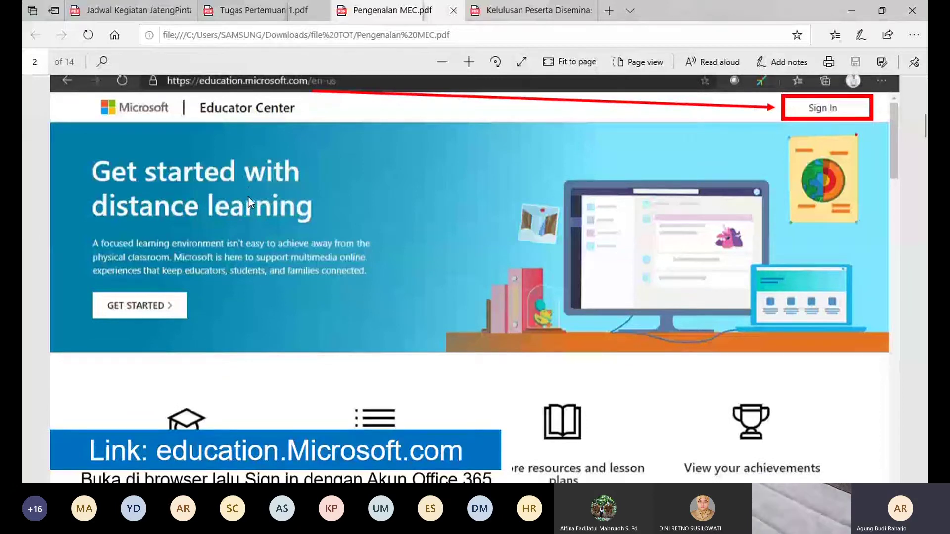
pyautogui.scroll(1, 676, 172)
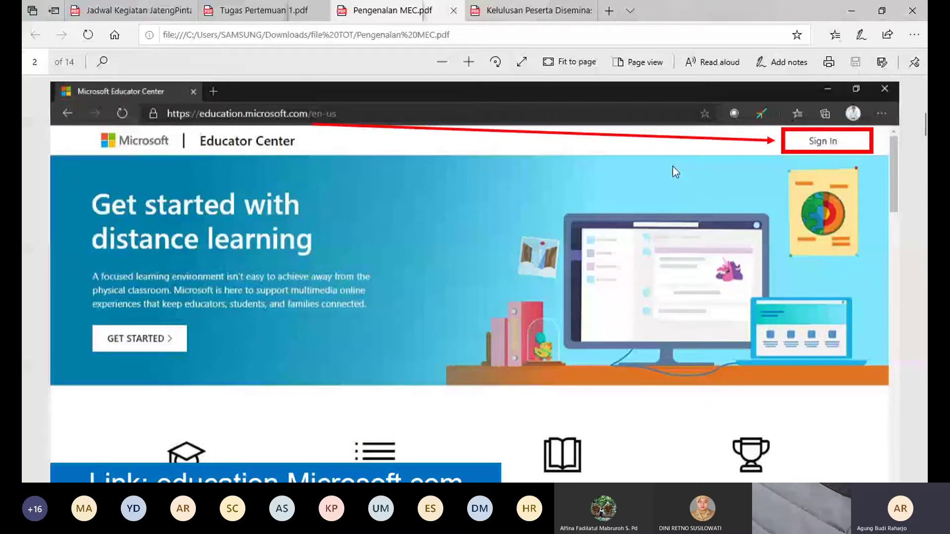
# Scroll on to the Fitur yang Disediakan slide on page 3
pyautogui.scroll(-1, 807, 147)
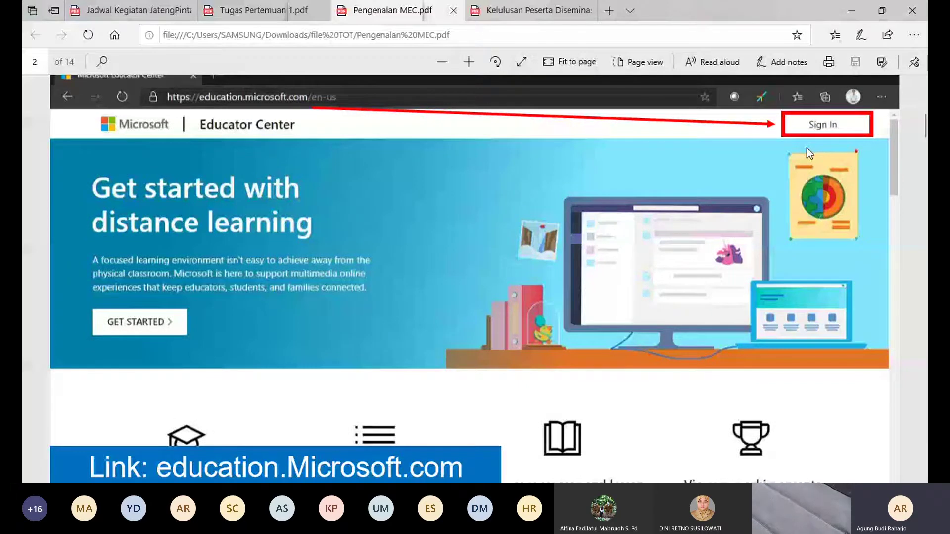
pyautogui.scroll(-1, 807, 147)
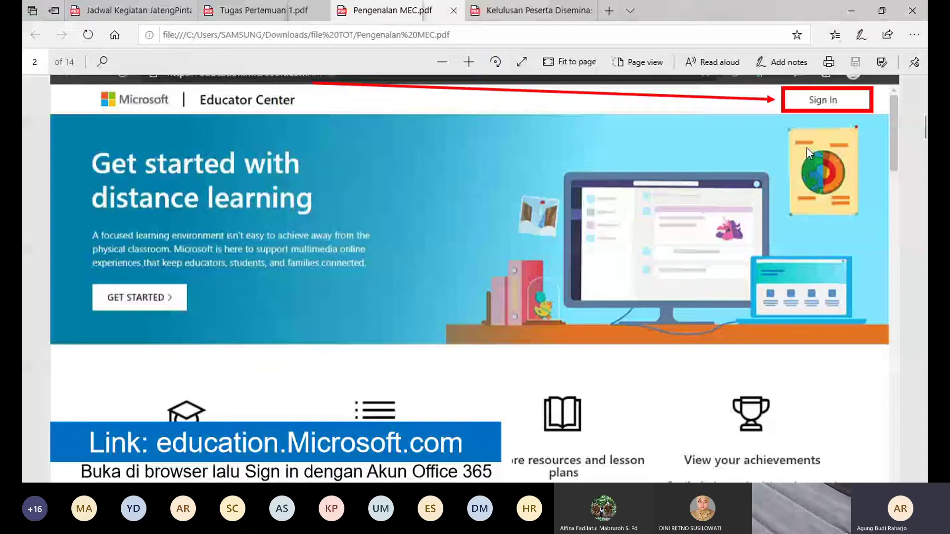
pyautogui.scroll(-1, 806, 147)
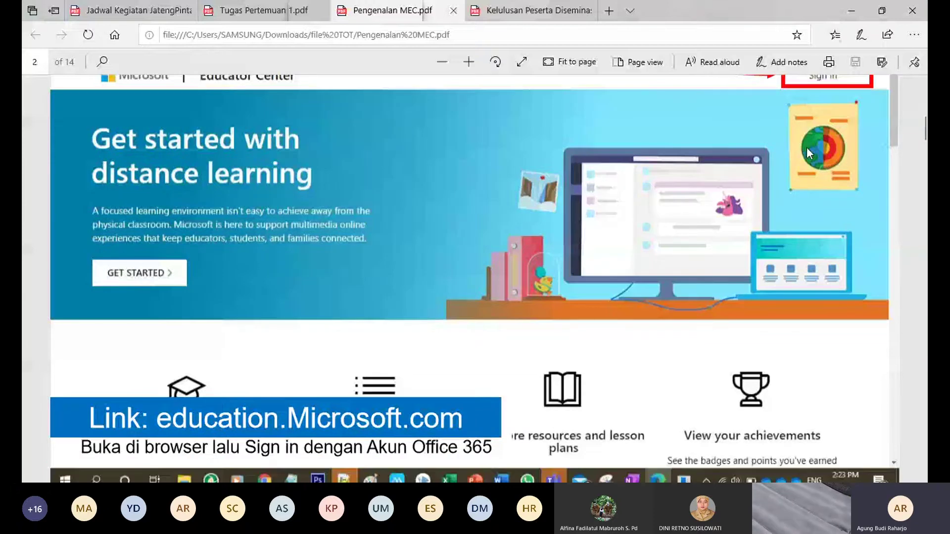
pyautogui.scroll(-3, 807, 147)
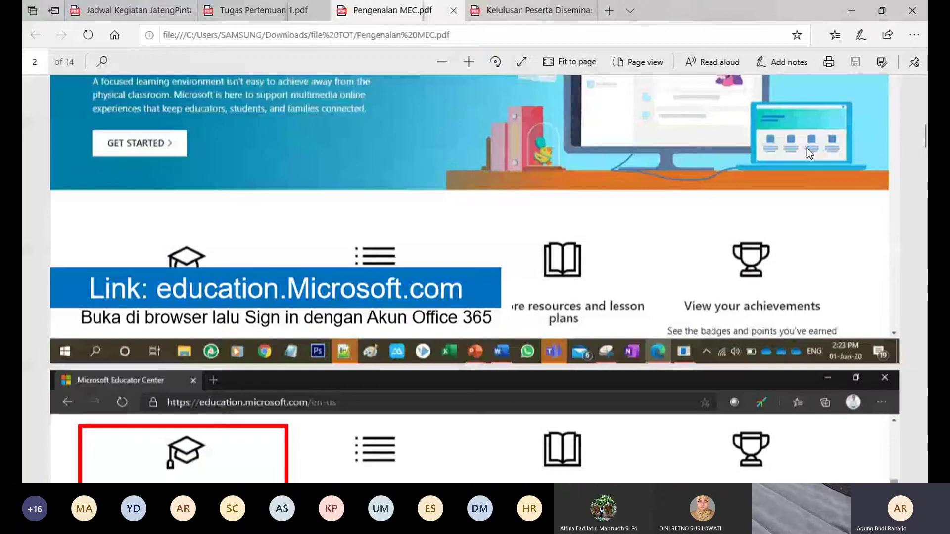
pyautogui.scroll(-1, 807, 147)
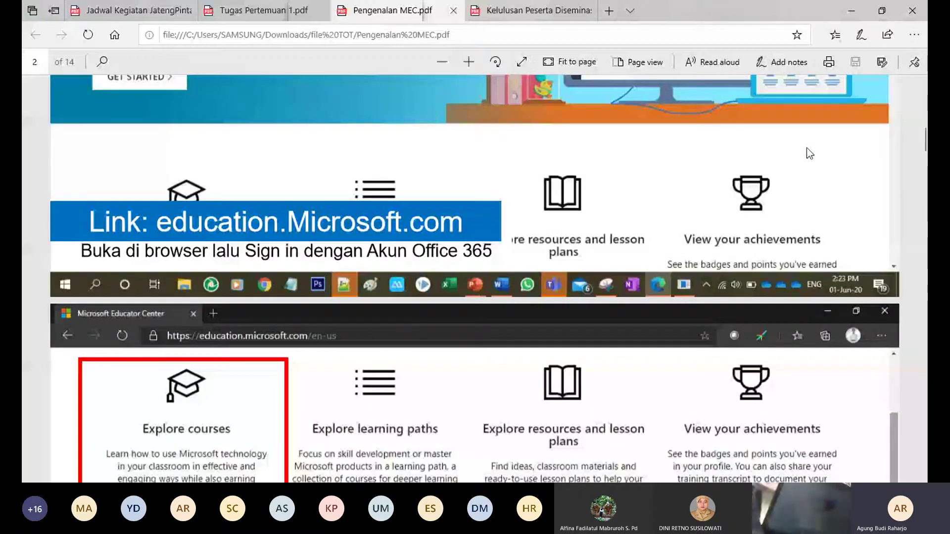
pyautogui.scroll(-2, 806, 147)
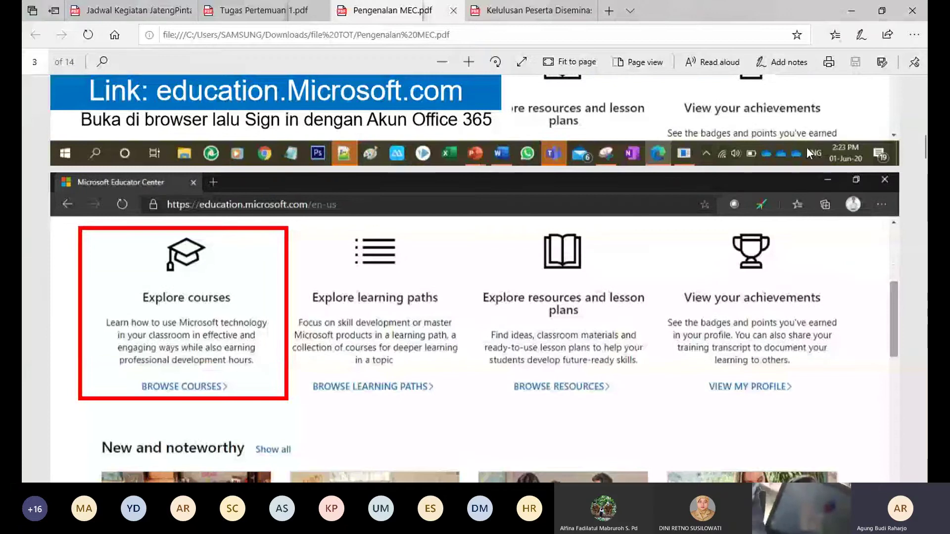
pyautogui.scroll(-3, 806, 147)
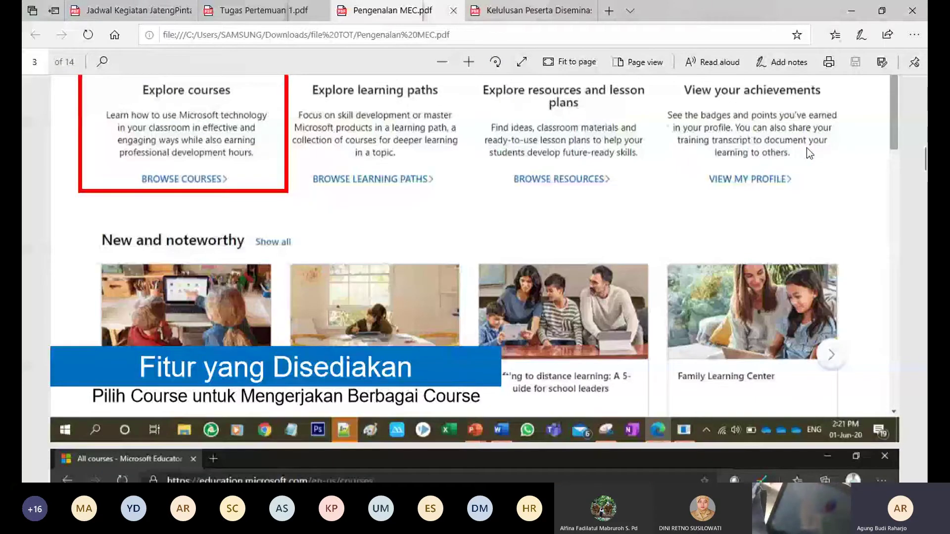
pyautogui.scroll(-1, 807, 148)
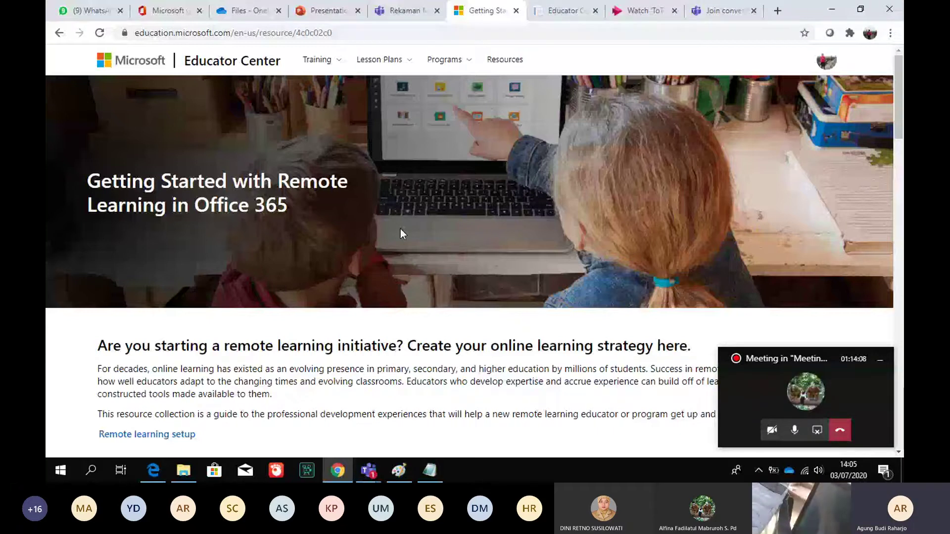
# Bring up the Educator Center training transcript PDF and start reviewing its completed courses
pyautogui.scroll(-1, 400, 234)
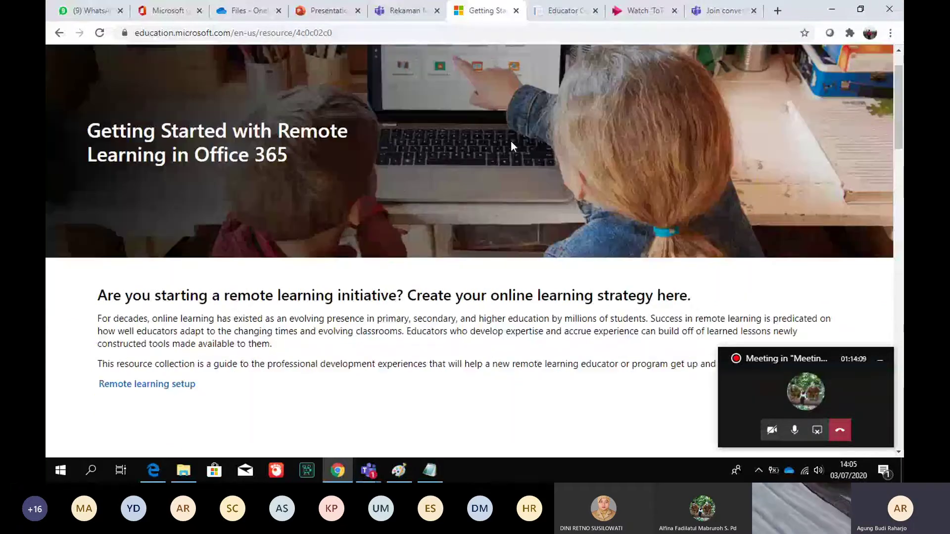
pyautogui.click(557, 15)
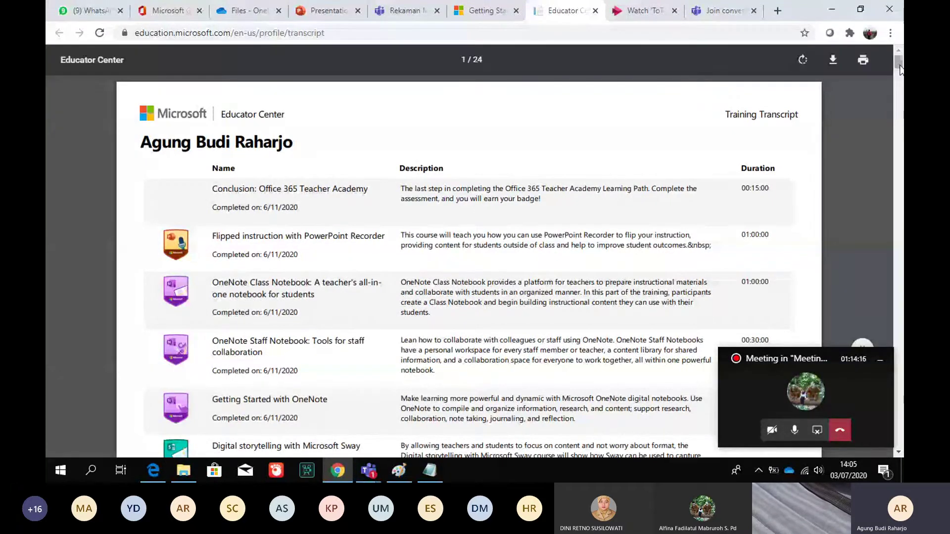
pyautogui.moveTo(899, 64); pyautogui.dragTo(898, 74)
pyautogui.scroll(-7, 670, 177)
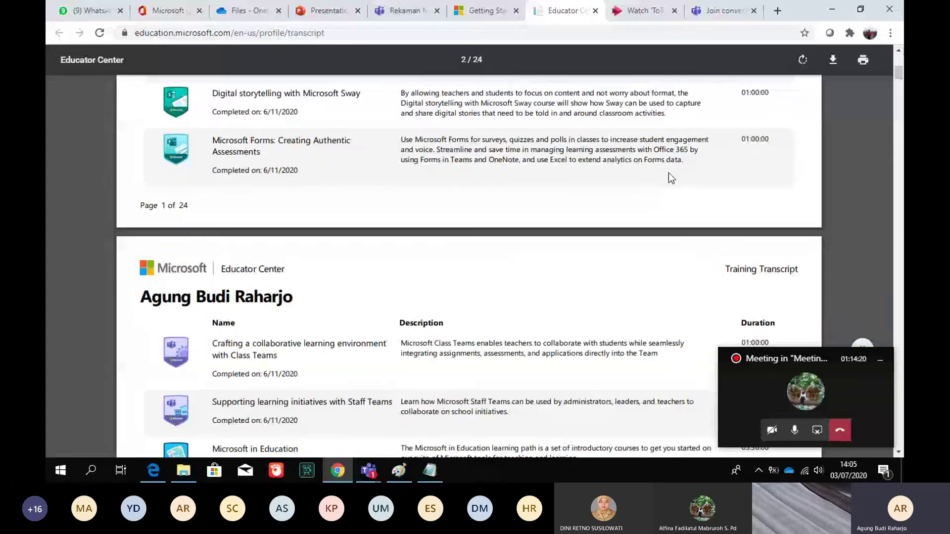
pyautogui.scroll(7, 669, 174)
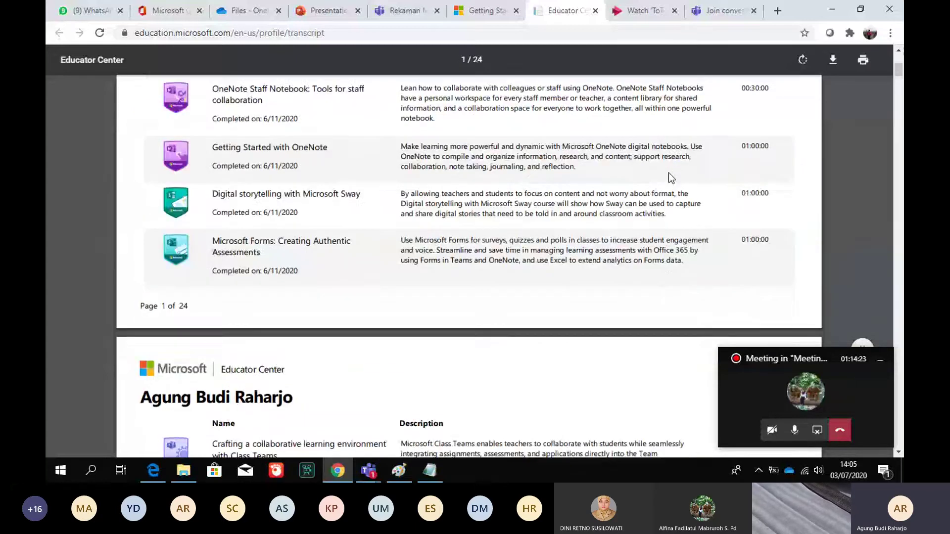
pyautogui.scroll(-1, 669, 173)
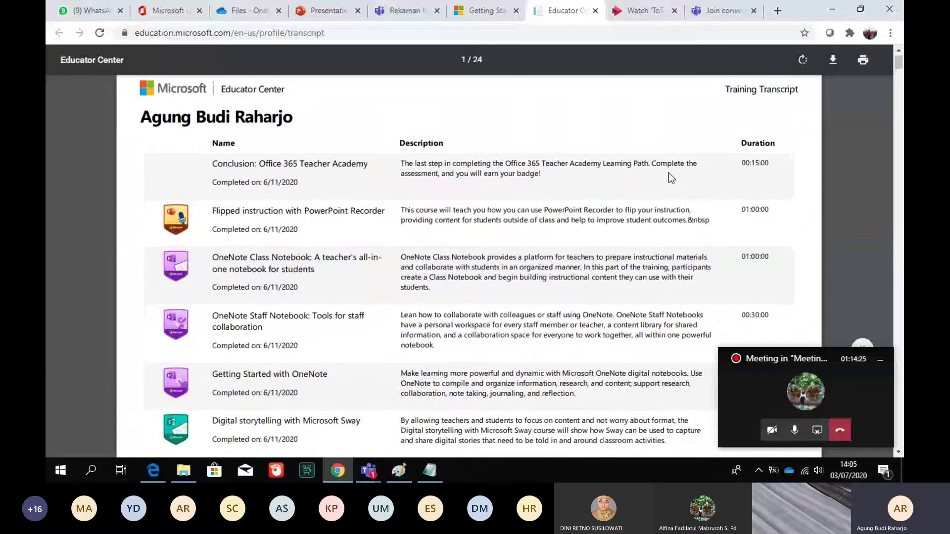
pyautogui.scroll(-3, 669, 173)
# Scroll the transcript through to page 3, then return to the Getting Started tab
pyautogui.scroll(-2, 670, 177)
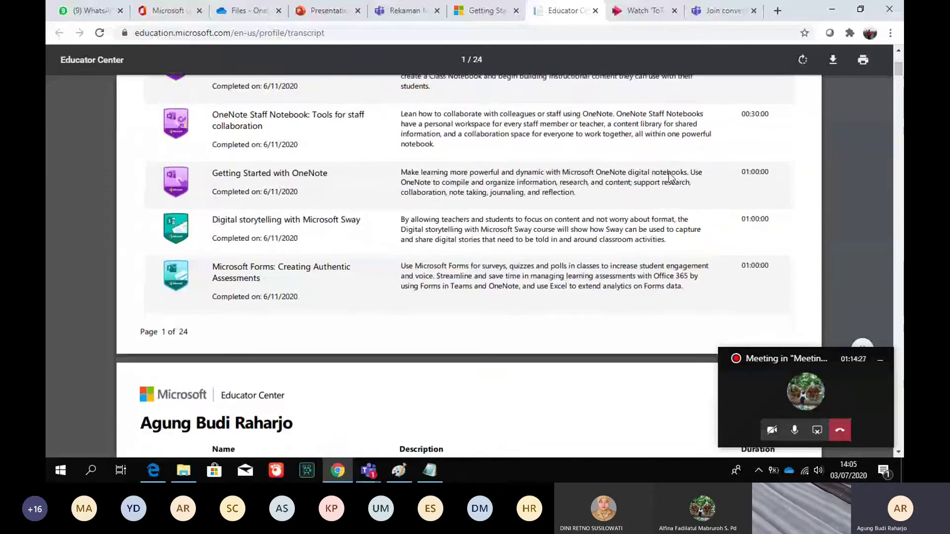
pyautogui.scroll(-5, 670, 176)
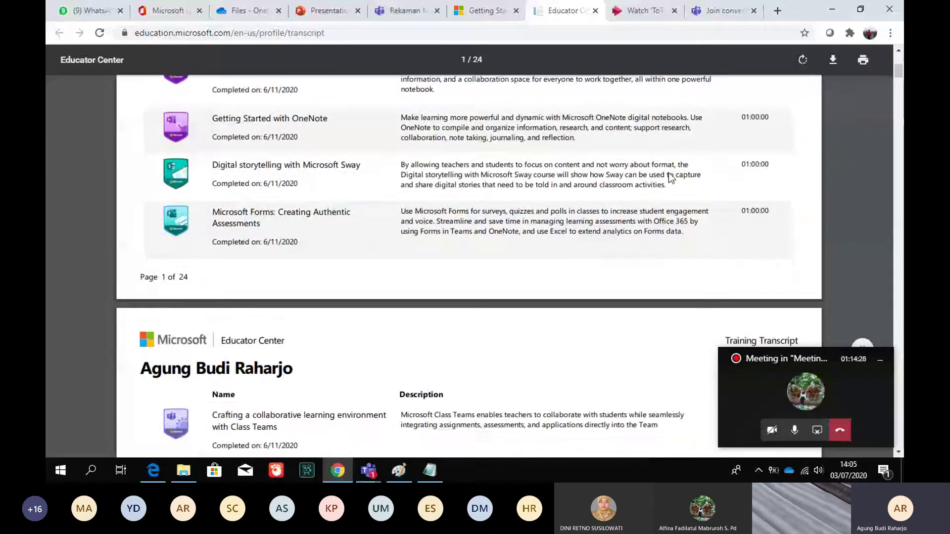
pyautogui.scroll(-1, 669, 174)
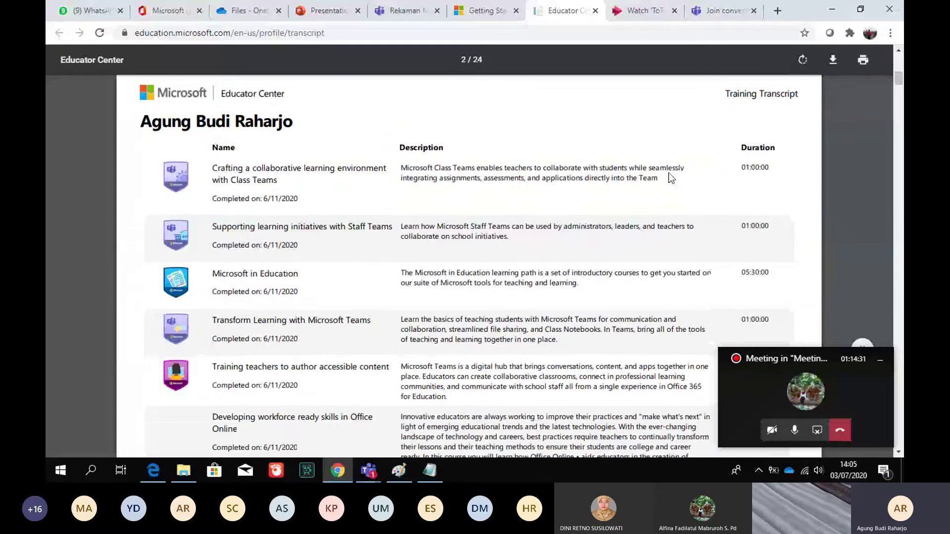
pyautogui.scroll(-3, 670, 173)
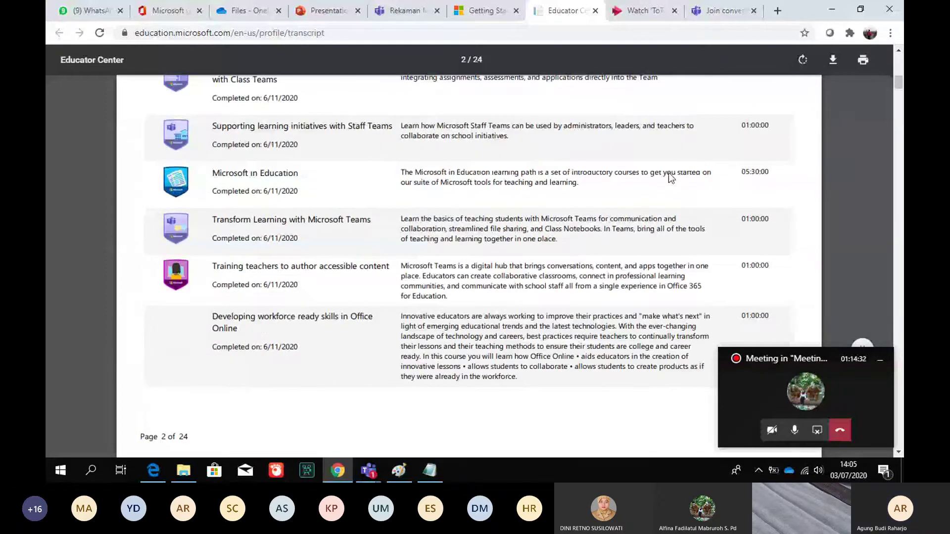
pyautogui.scroll(-1, 669, 174)
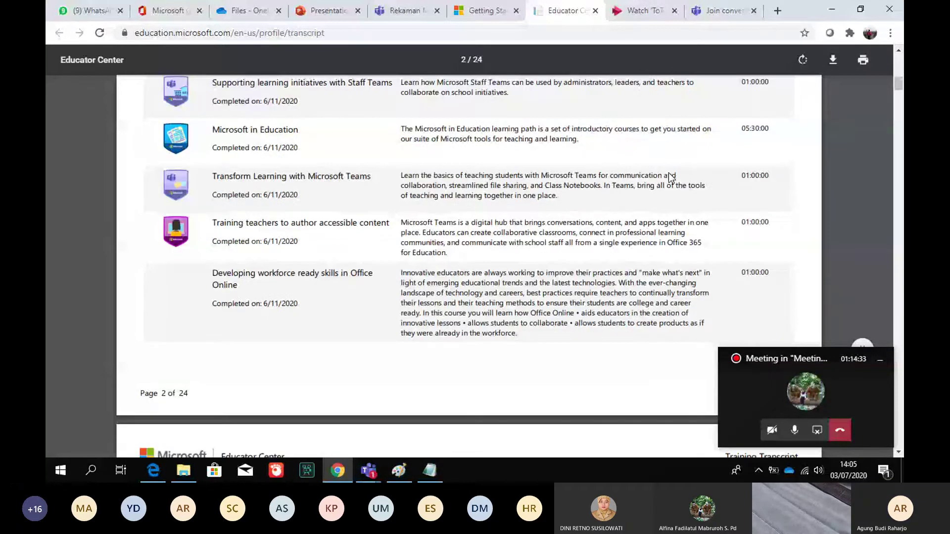
pyautogui.scroll(-3, 669, 174)
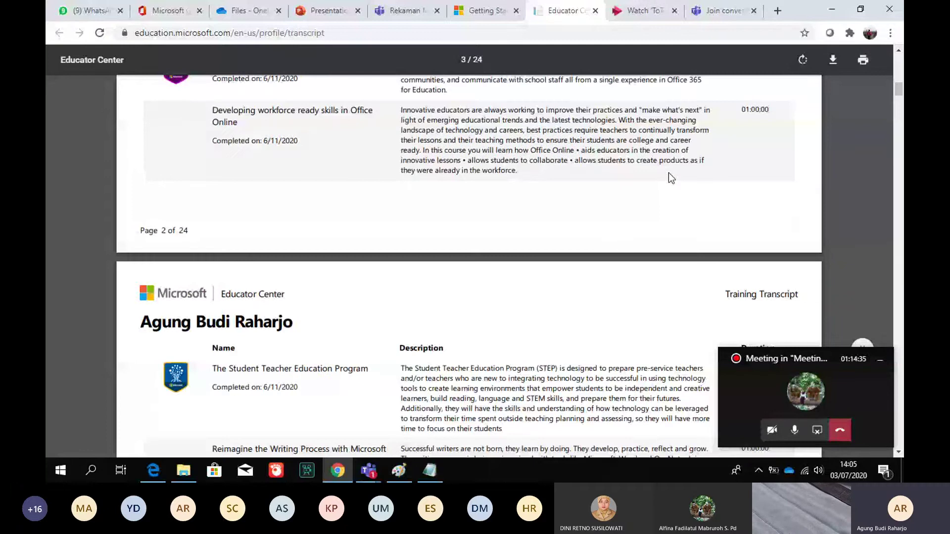
pyautogui.scroll(-4, 669, 177)
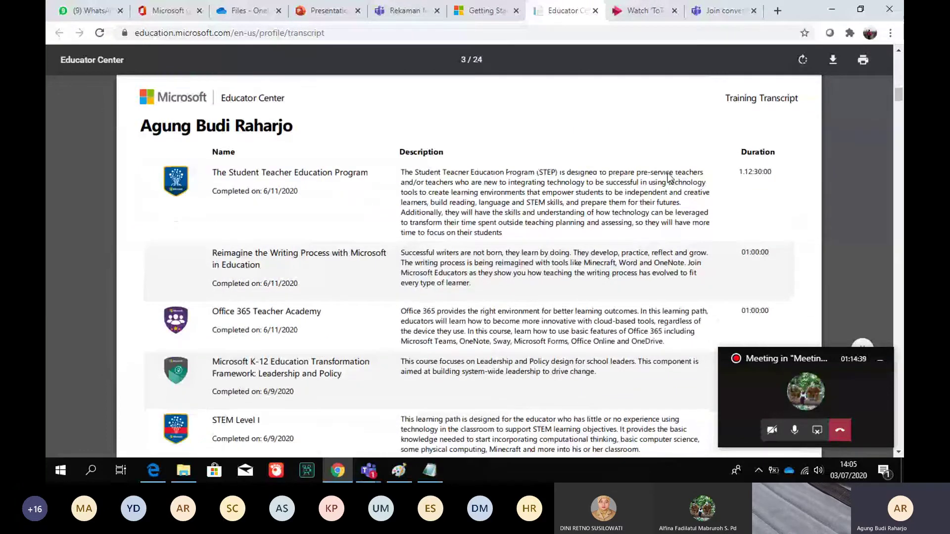
pyautogui.click(491, 13)
# Bring up the remote-learning page's context menu and dismiss it without running any command
pyautogui.scroll(1, 533, 120)
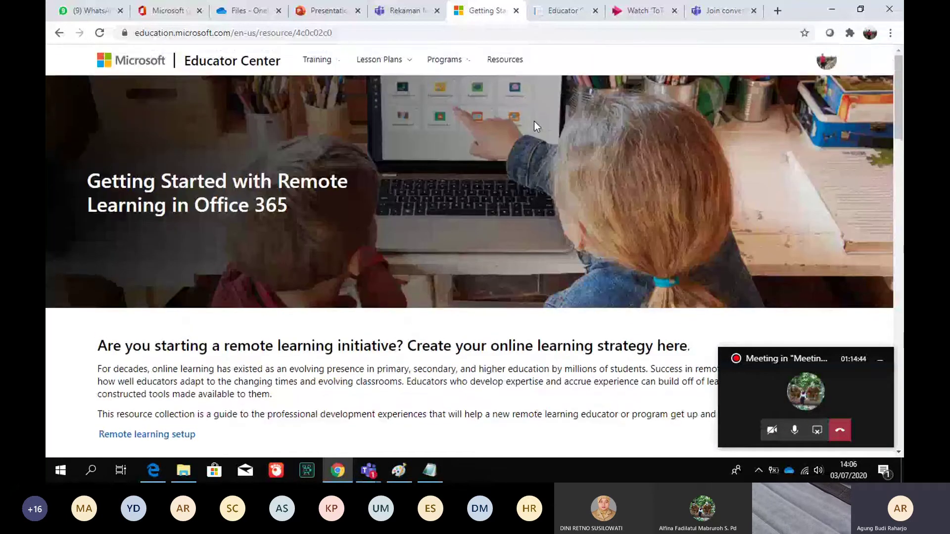
pyautogui.rightClick(504, 238)
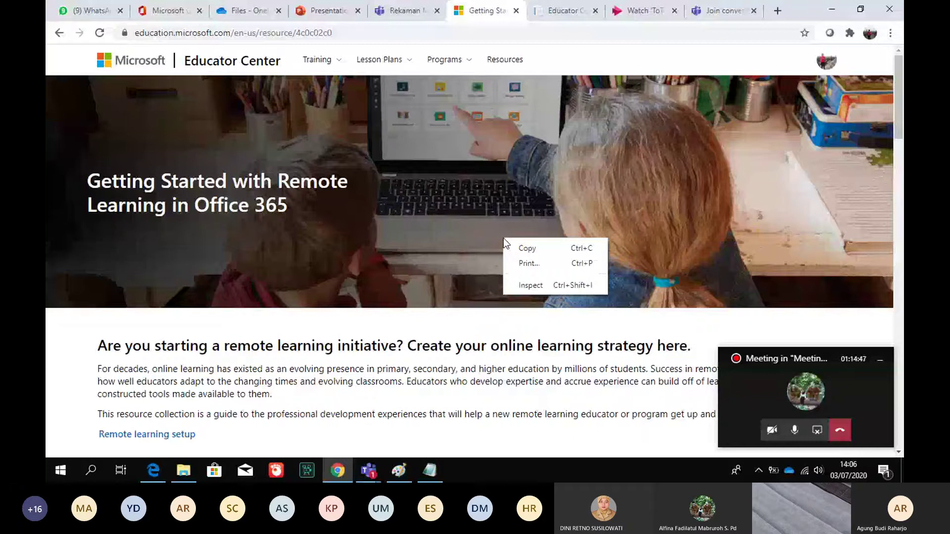
pyautogui.click(386, 381)
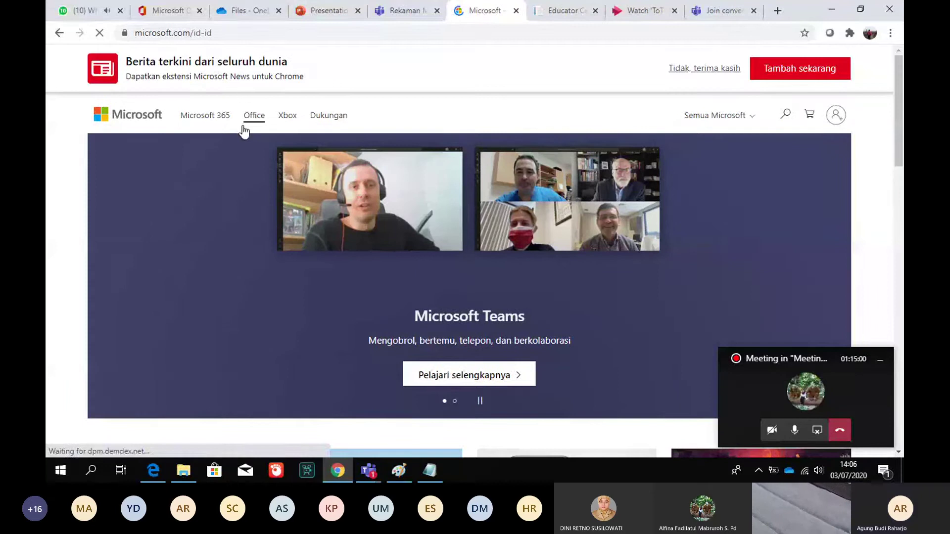
# Open the Microsoft 365 product page and select its web address in the address bar
pyautogui.click(198, 122)
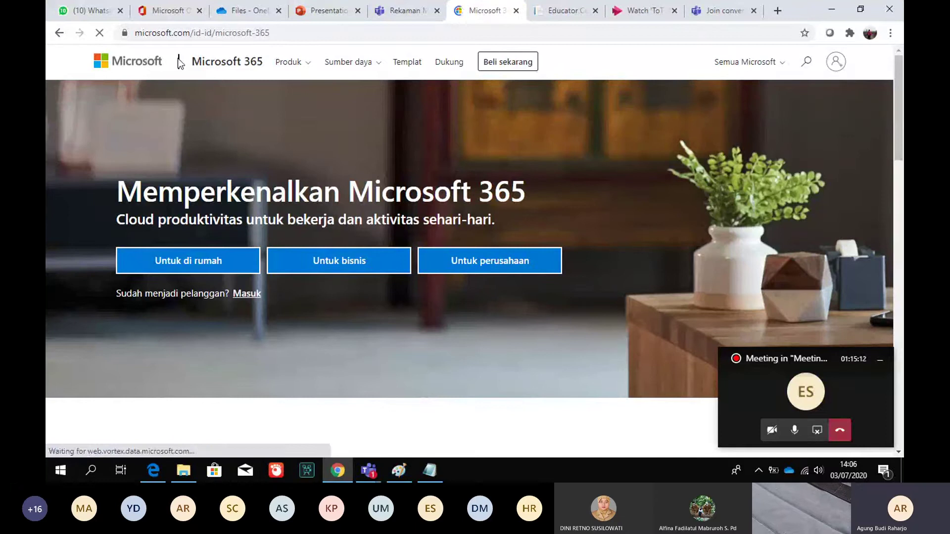
pyautogui.click(442, 34)
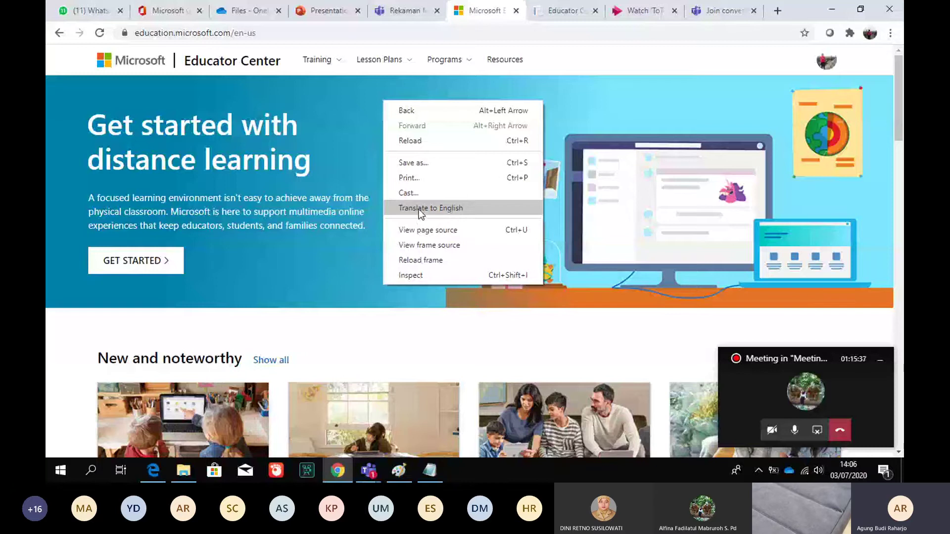
# Set Indonesian as Chrome's translation target language for the Educator Center home page
pyautogui.click(419, 209)
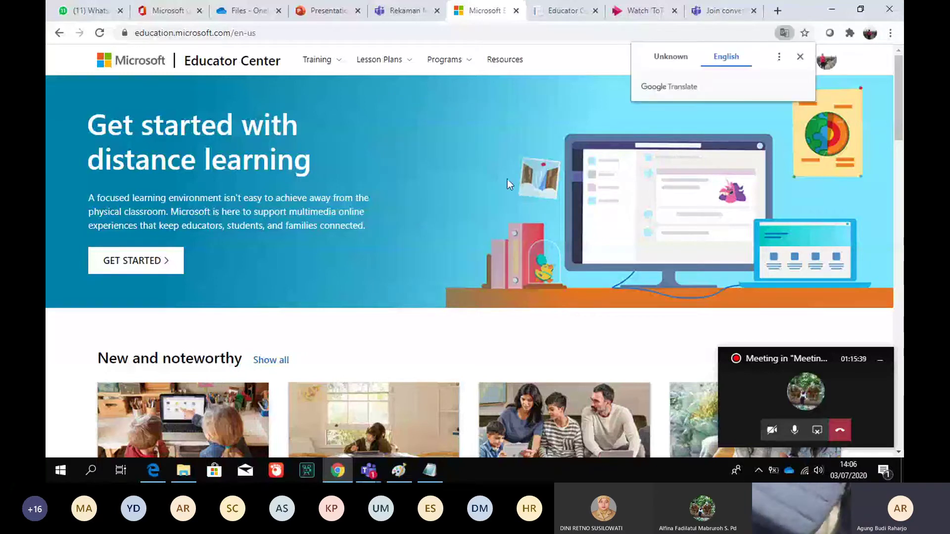
pyautogui.click(779, 58)
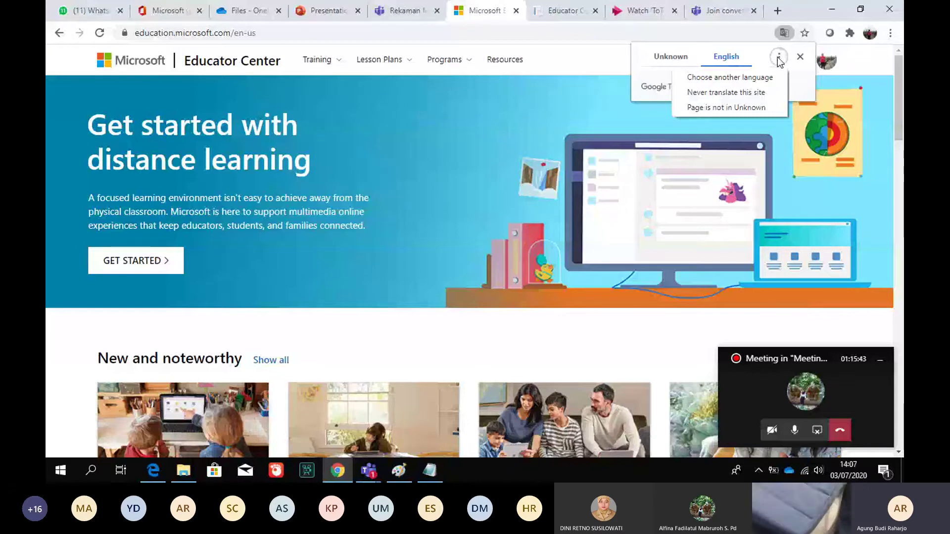
pyautogui.click(757, 78)
pyautogui.click(790, 86)
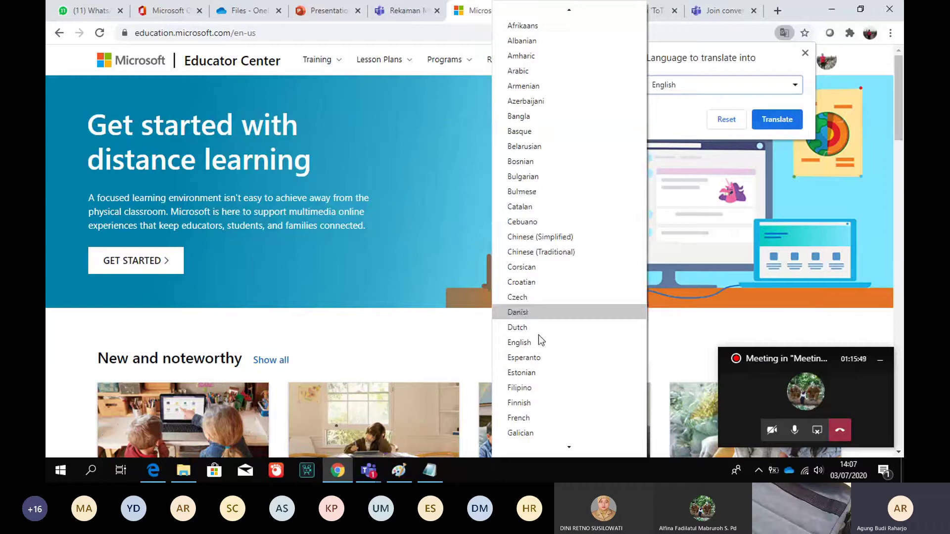
pyautogui.press('Down')
pyautogui.press('Down')
pyautogui.press('Down')
pyautogui.press('Down')
pyautogui.press('Down')
pyautogui.press('Down')
pyautogui.press('Down')
pyautogui.press('Down')
pyautogui.press('Down')
pyautogui.press('Down')
pyautogui.press('Down')
pyautogui.press('Down')
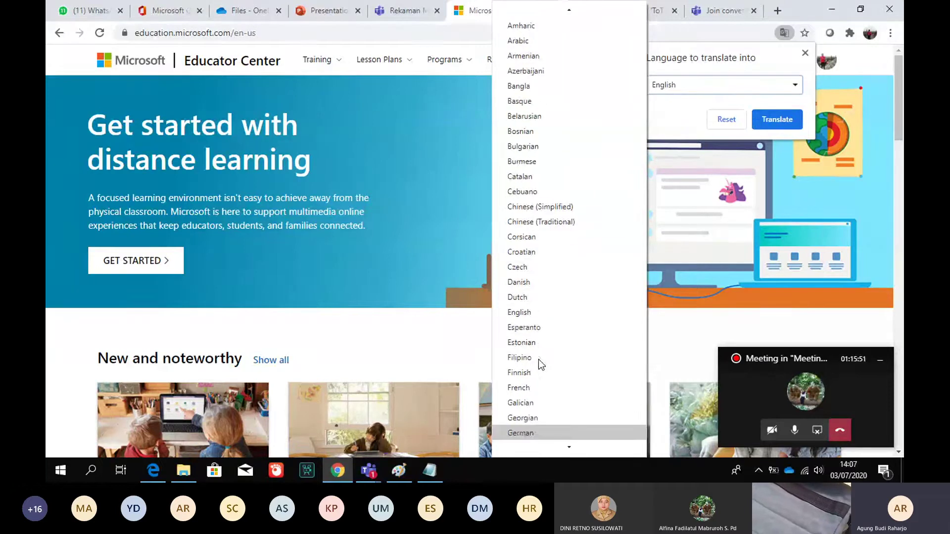
pyautogui.press('Down')
pyautogui.press('Down')
pyautogui.press('Down')
pyautogui.press('Down')
pyautogui.press('Down')
pyautogui.press('Down')
pyautogui.press('Down')
pyautogui.press('Down')
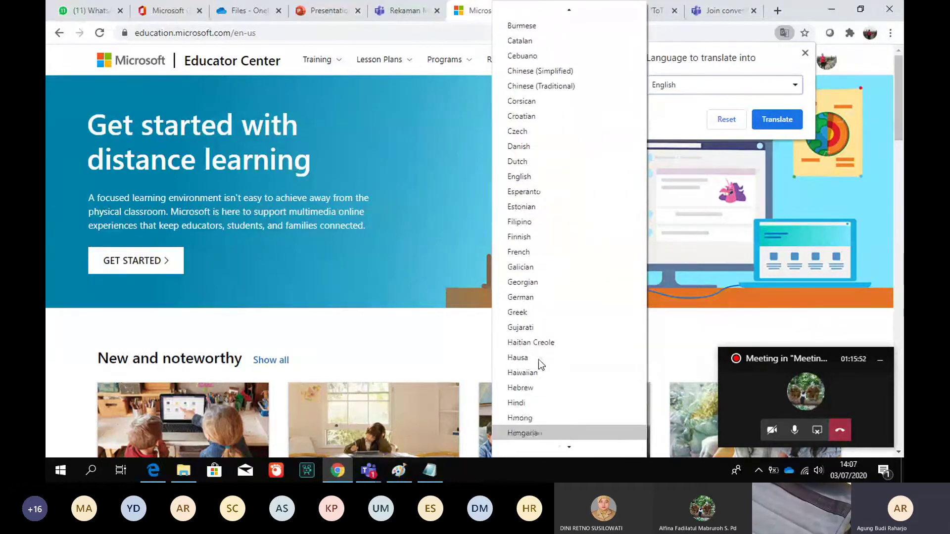
pyautogui.press('Down')
pyautogui.press('Down')
pyautogui.press('Down')
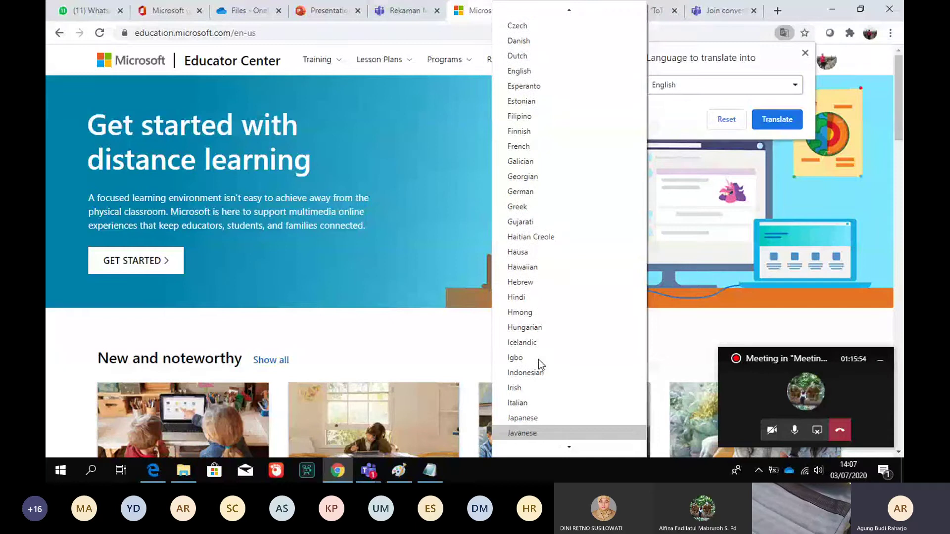
pyautogui.press('Up')
pyautogui.press('Up')
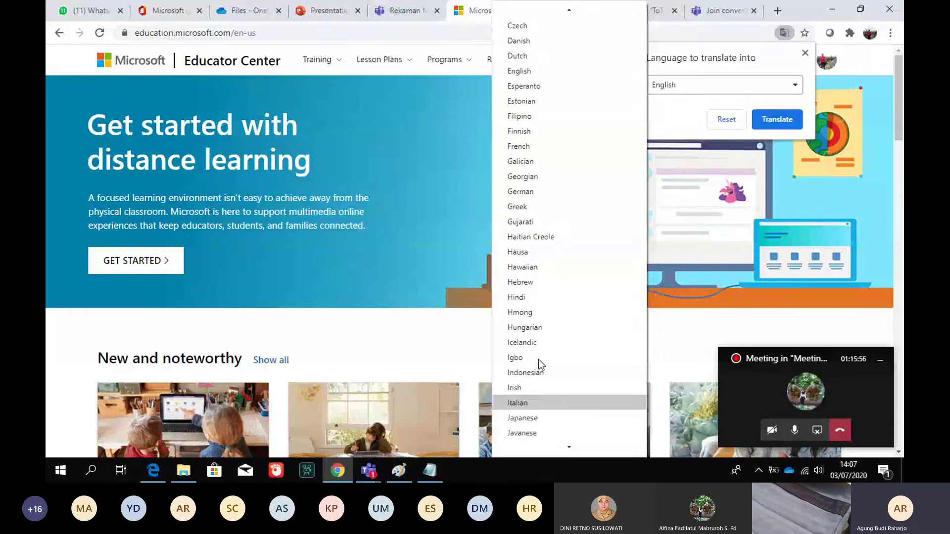
pyautogui.press('Up')
pyautogui.press('Up')
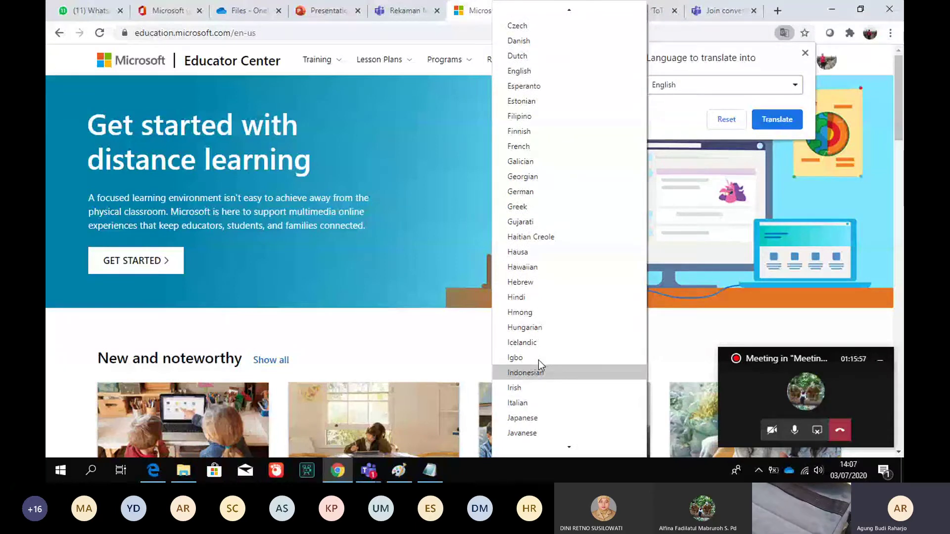
pyautogui.click(539, 371)
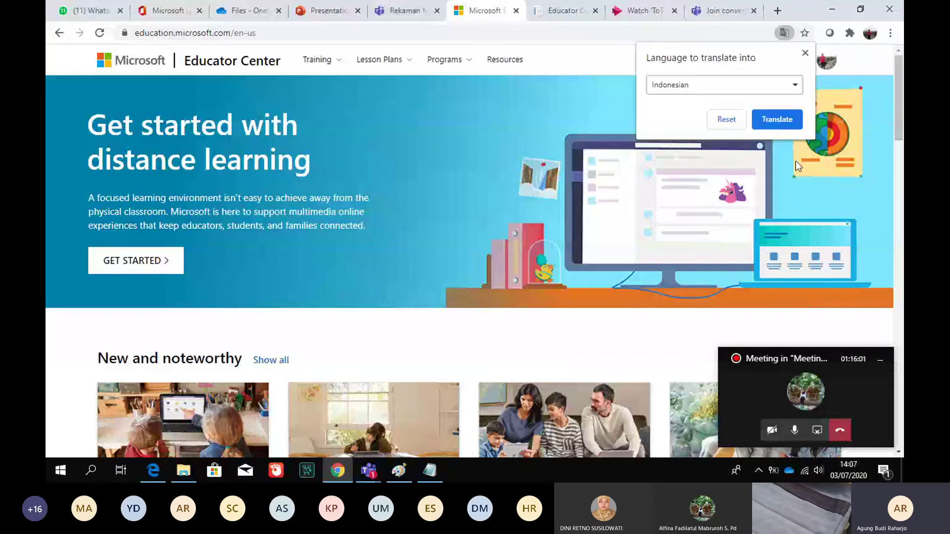
# Translate the home page into Indonesian, then switch the translation target back to English
pyautogui.click(777, 119)
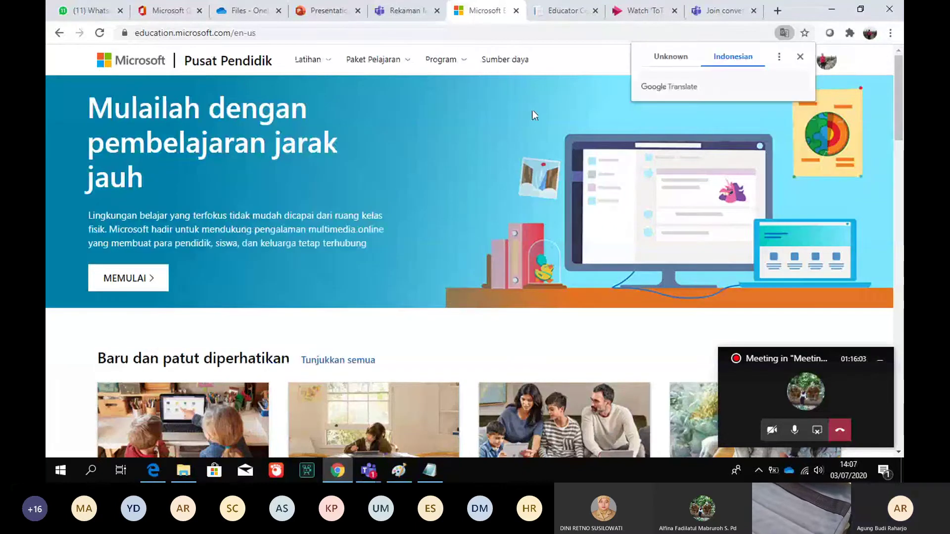
pyautogui.click(266, 183)
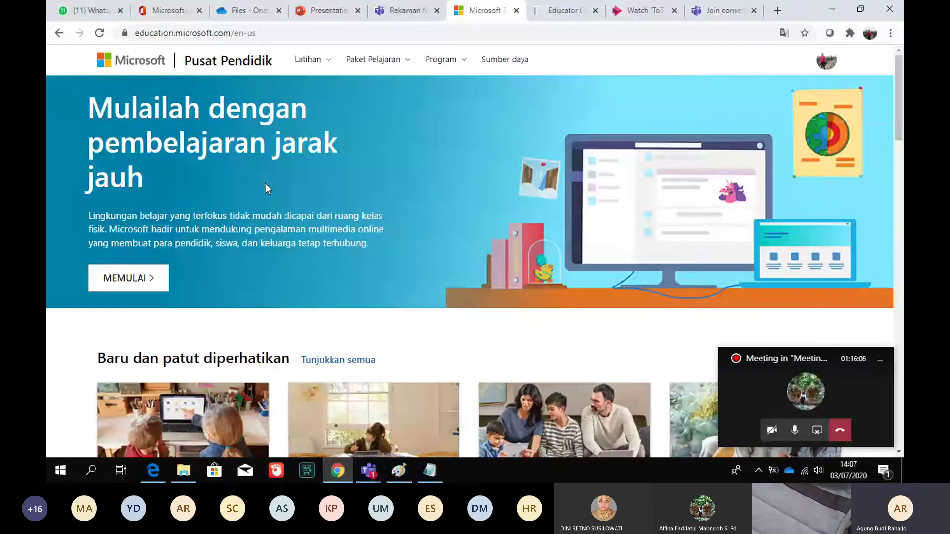
pyautogui.click(784, 33)
pyautogui.click(778, 61)
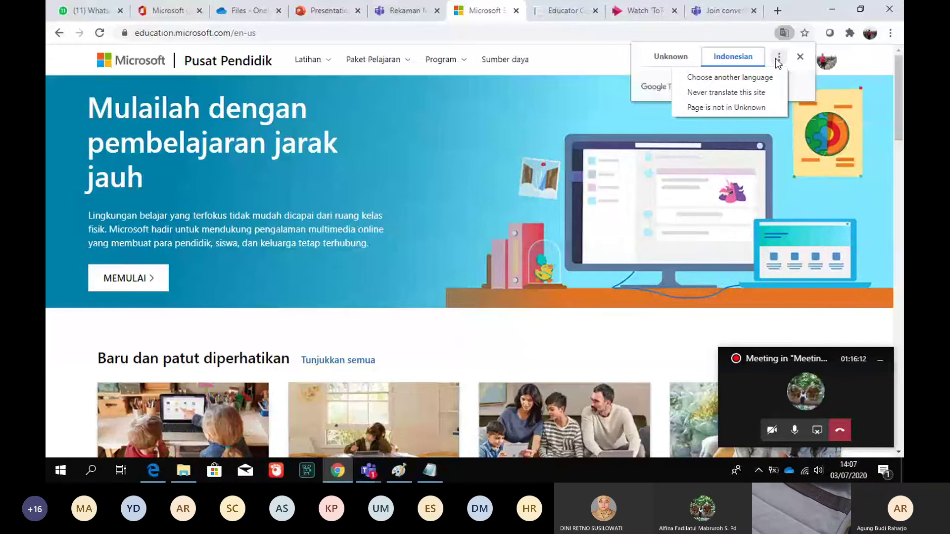
pyautogui.click(753, 76)
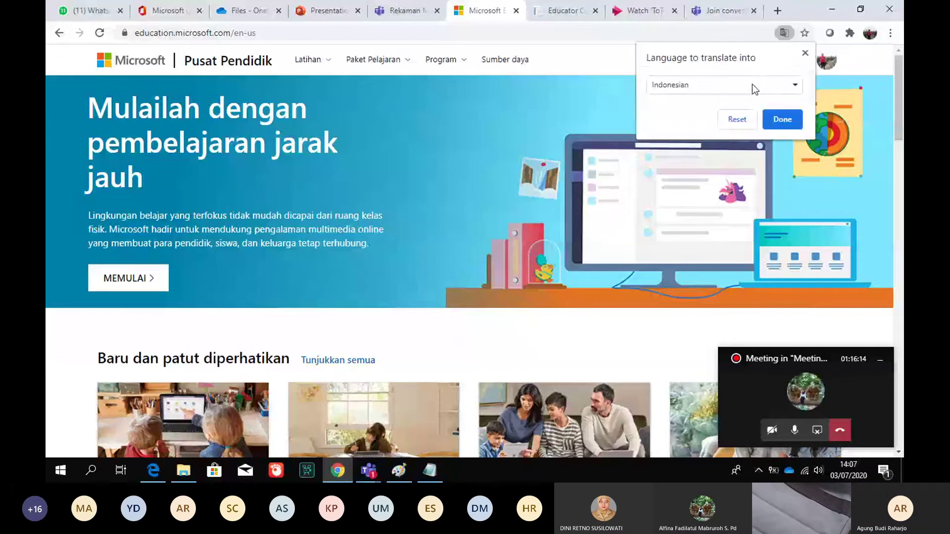
pyautogui.click(752, 84)
pyautogui.press('Down')
pyautogui.press('Down')
pyautogui.press('Down')
pyautogui.press('Down')
pyautogui.press('Down')
pyautogui.press('Down')
pyautogui.press('Down')
pyautogui.press('Down')
pyautogui.press('Down')
pyautogui.press('Down')
pyautogui.press('Down')
pyautogui.press('Down')
pyautogui.press('Down')
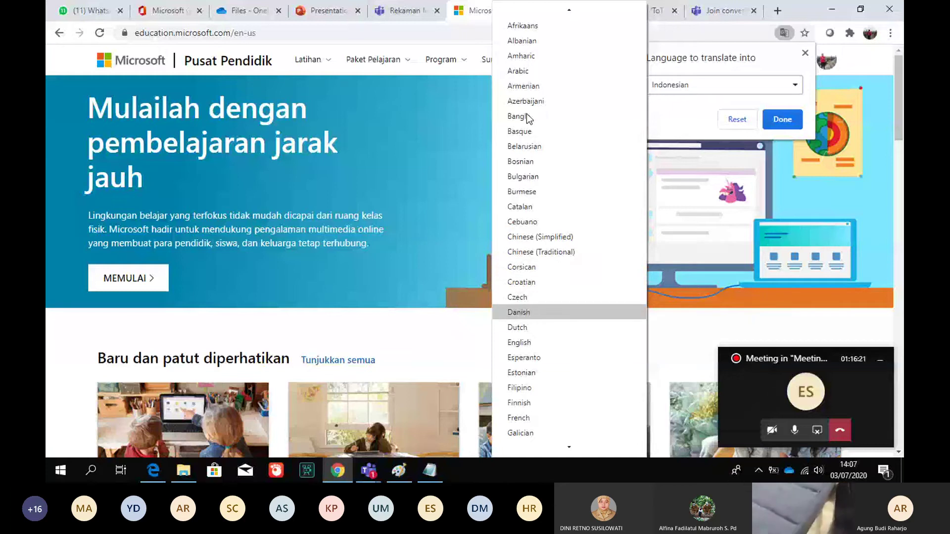
pyautogui.press('Down')
pyautogui.press('Down')
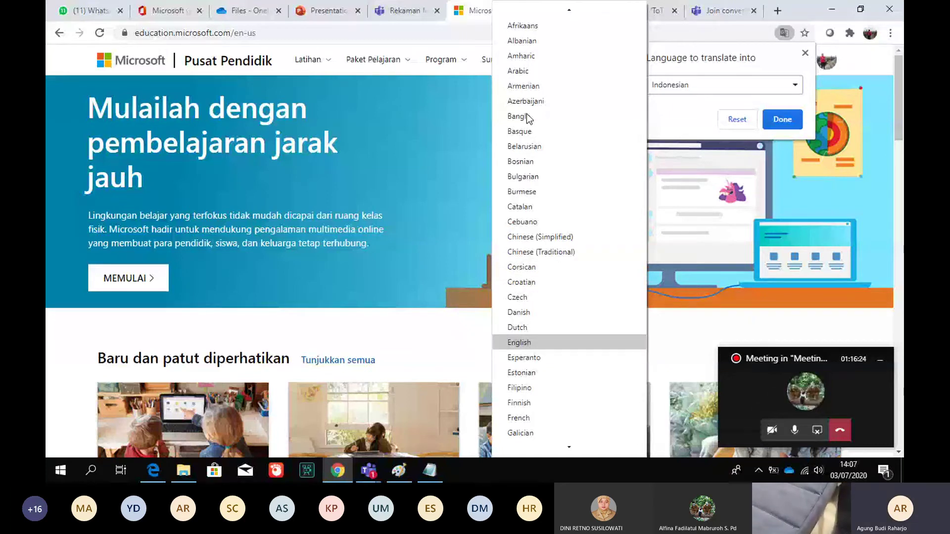
pyautogui.press('Return')
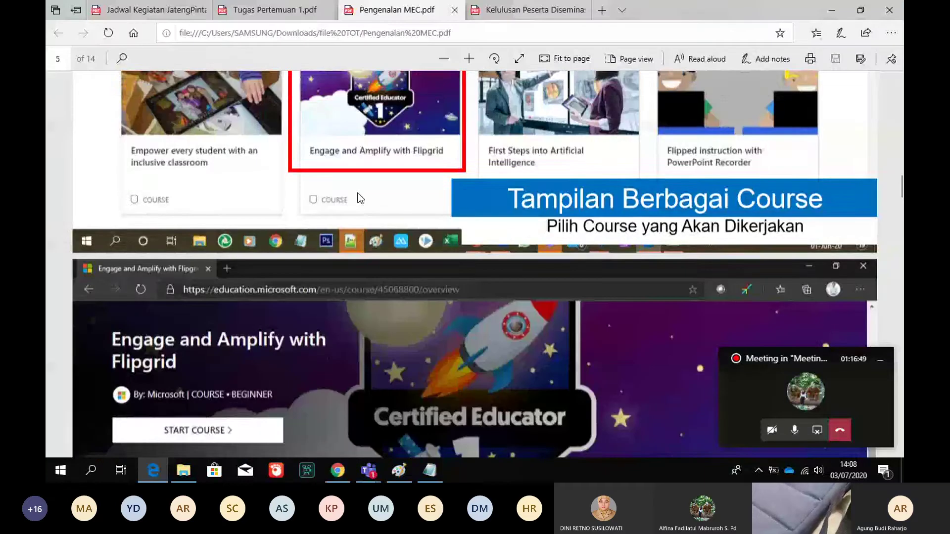
# Scroll Pengenalan MEC.pdf from the Flipgrid course pages on page 5 to page 7's account-menu slide
pyautogui.scroll(-1, 359, 198)
pyautogui.scroll(-4, 360, 198)
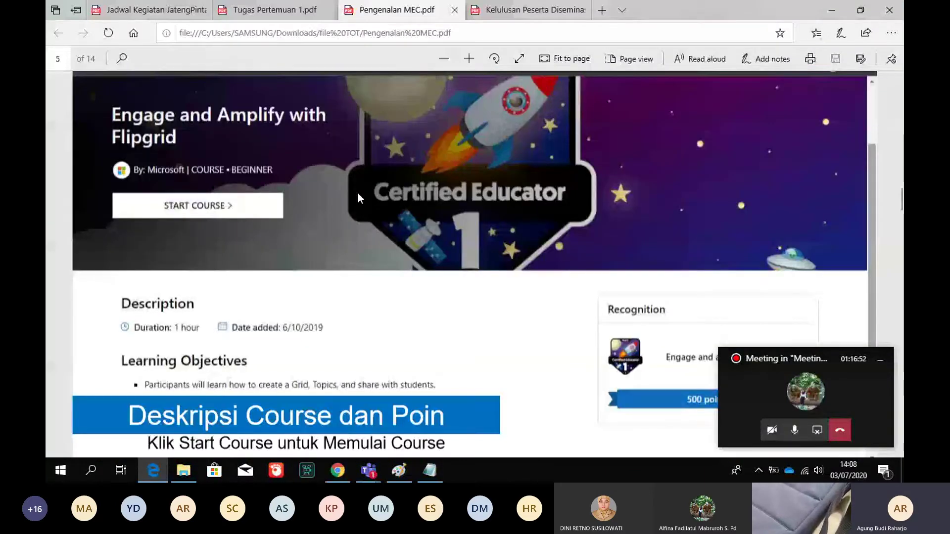
pyautogui.scroll(-3, 357, 194)
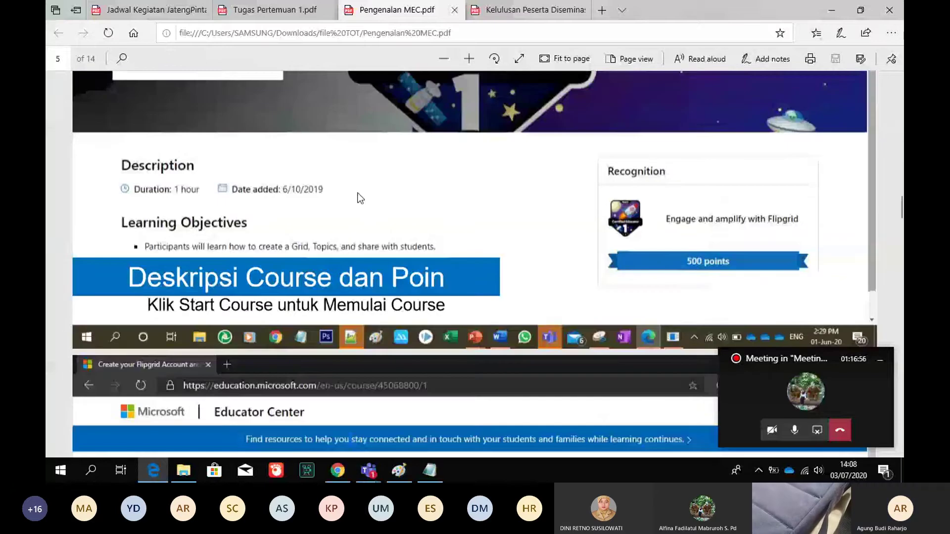
pyautogui.scroll(-4, 360, 198)
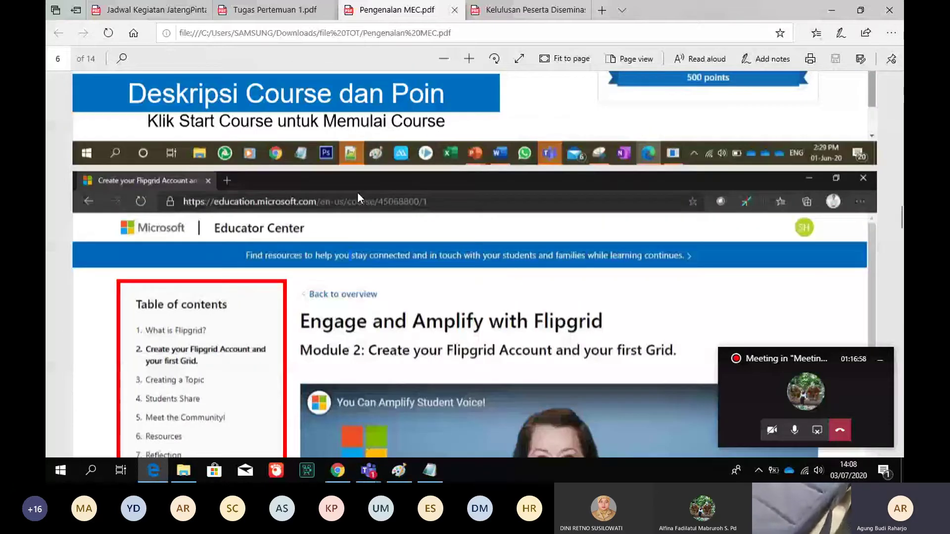
pyautogui.scroll(-3, 357, 194)
pyautogui.scroll(-1, 360, 197)
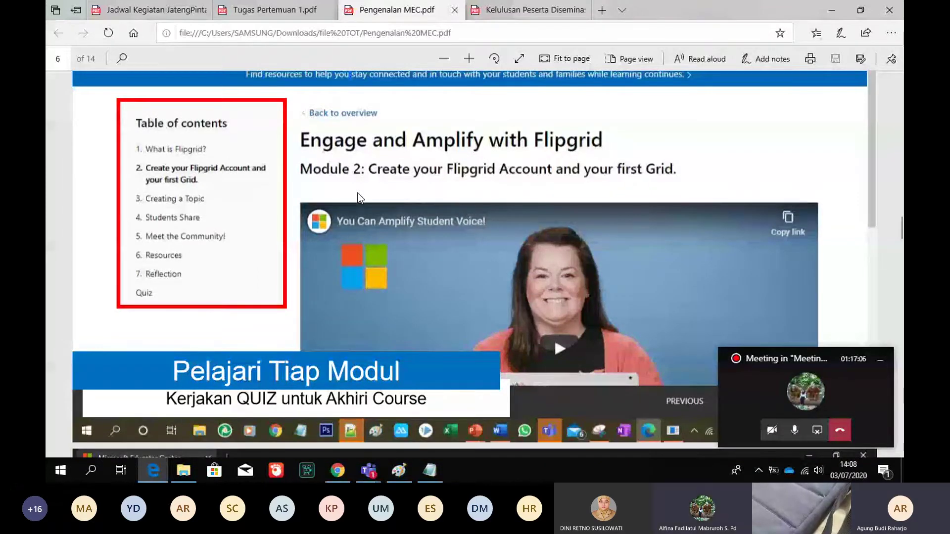
pyautogui.scroll(-3, 358, 193)
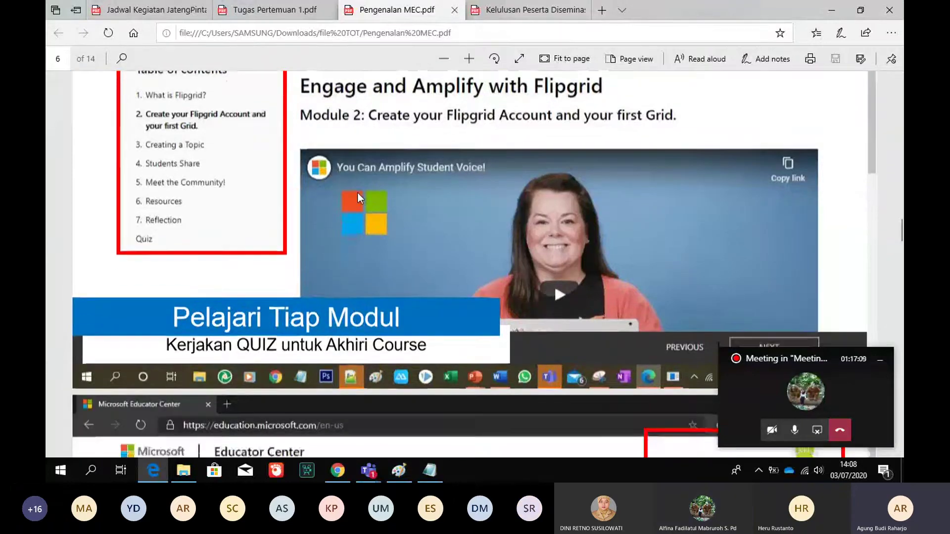
pyautogui.scroll(-4, 358, 193)
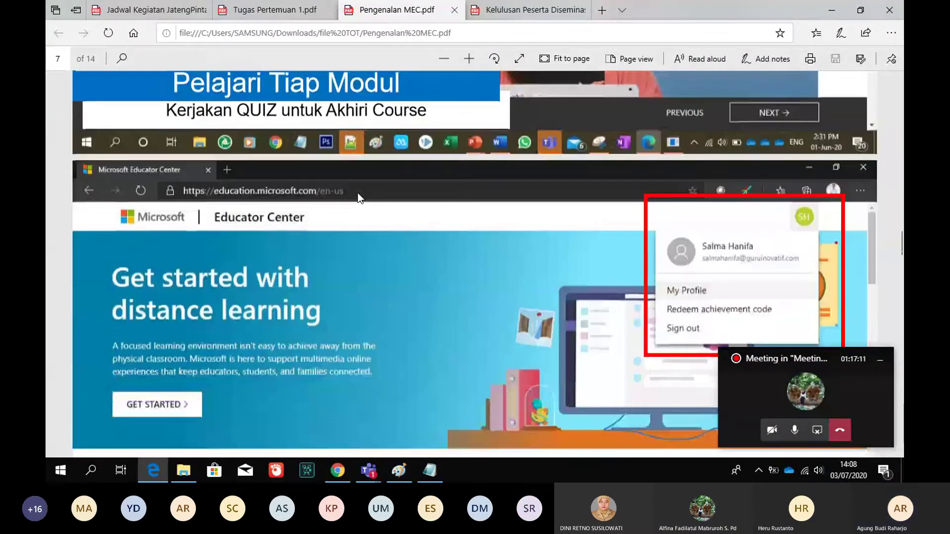
pyautogui.scroll(-1, 358, 198)
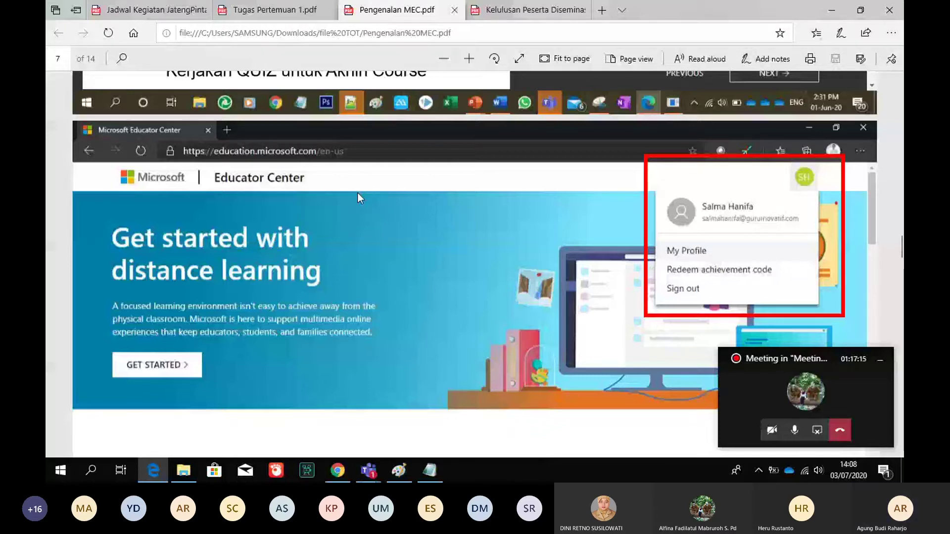
# Show My Profile's completed courses in Educator Center, then go back to the Pengenalan MEC guide in Edge
pyautogui.click(338, 470)
pyautogui.click(477, 16)
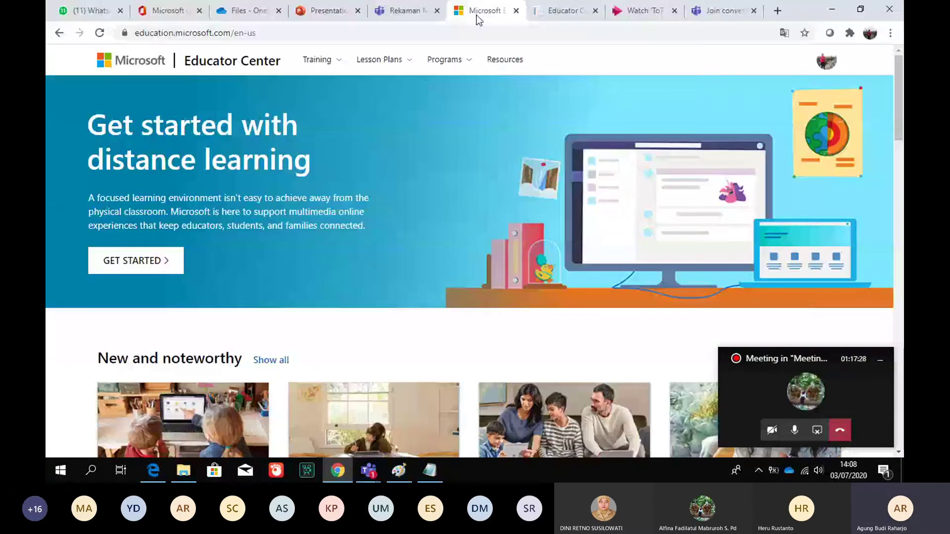
pyautogui.click(823, 63)
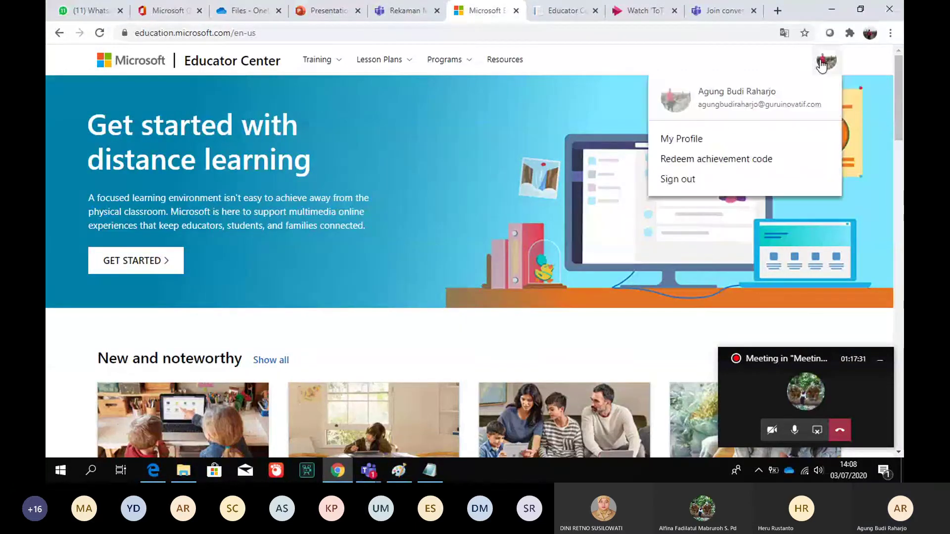
pyautogui.click(722, 138)
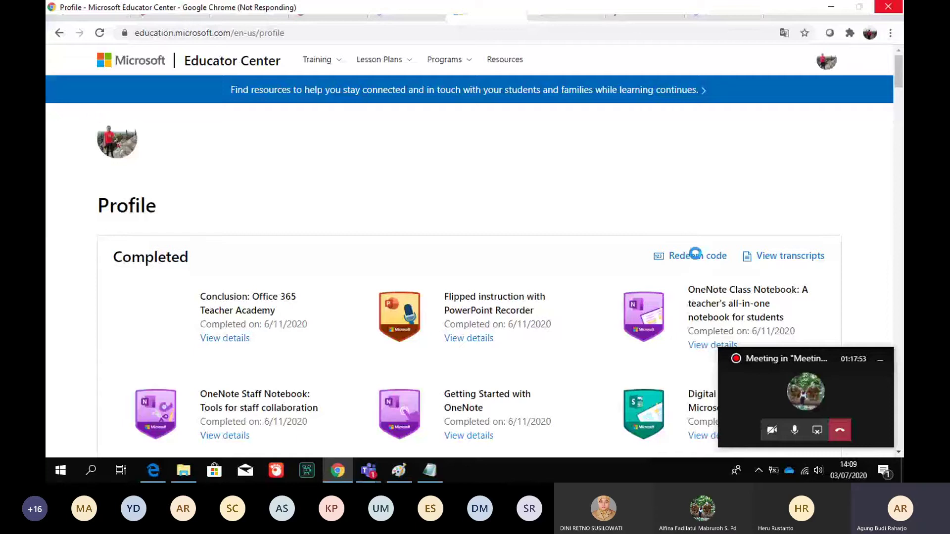
pyautogui.click(153, 470)
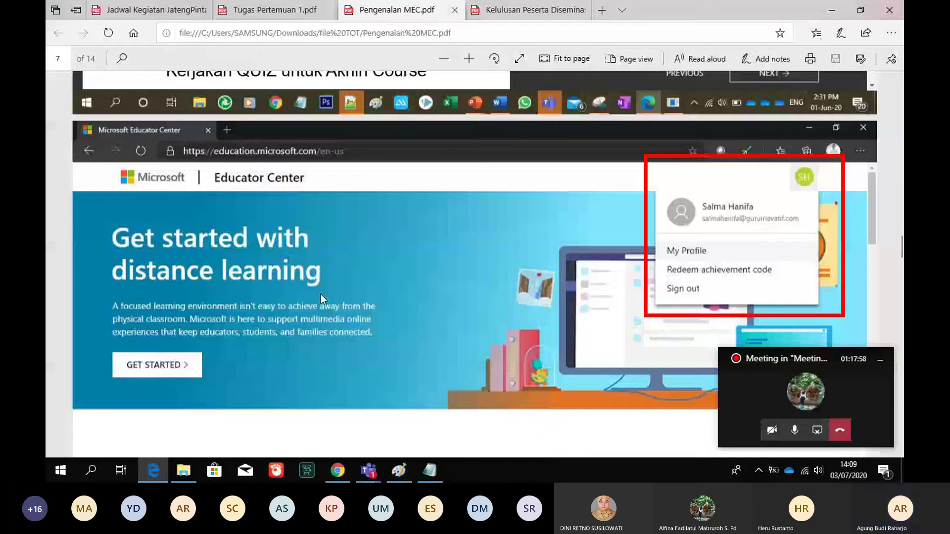
# Scroll the guide to page 8, the Redeem Code slide with Redeem code and View transcripts
pyautogui.scroll(-3, 320, 294)
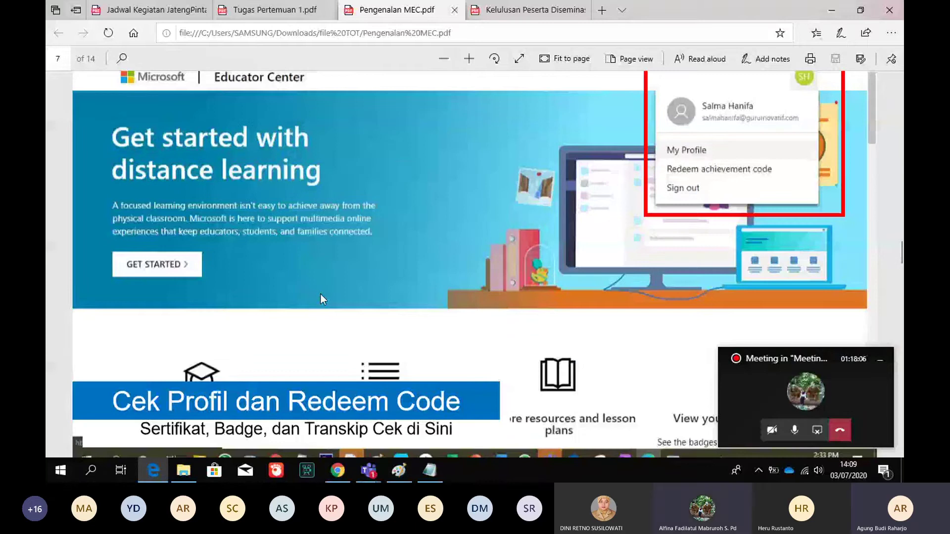
pyautogui.scroll(-3, 322, 298)
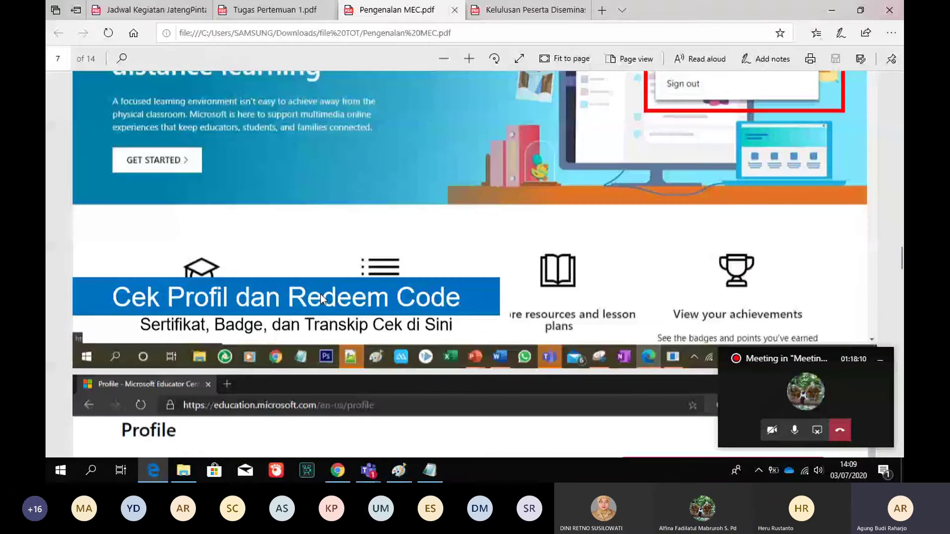
pyautogui.scroll(-2, 322, 299)
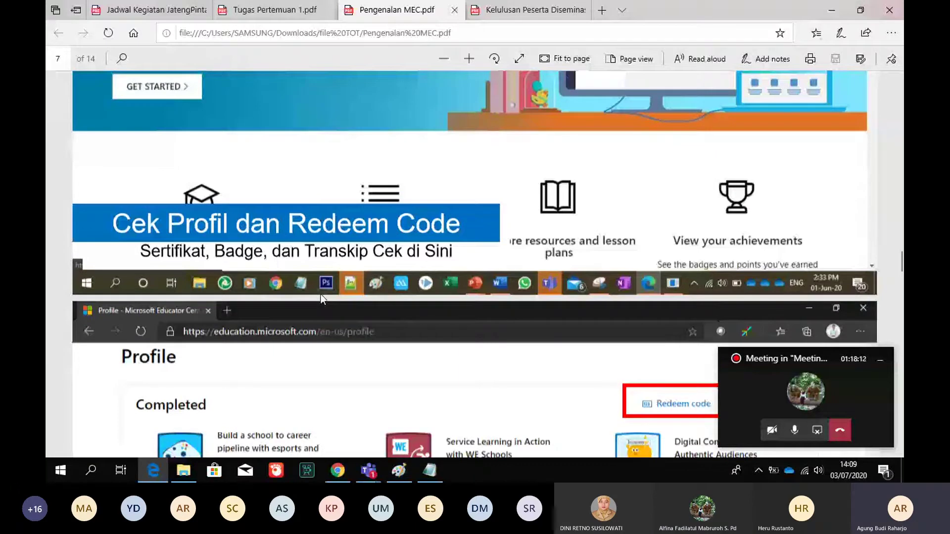
pyautogui.scroll(-4, 321, 299)
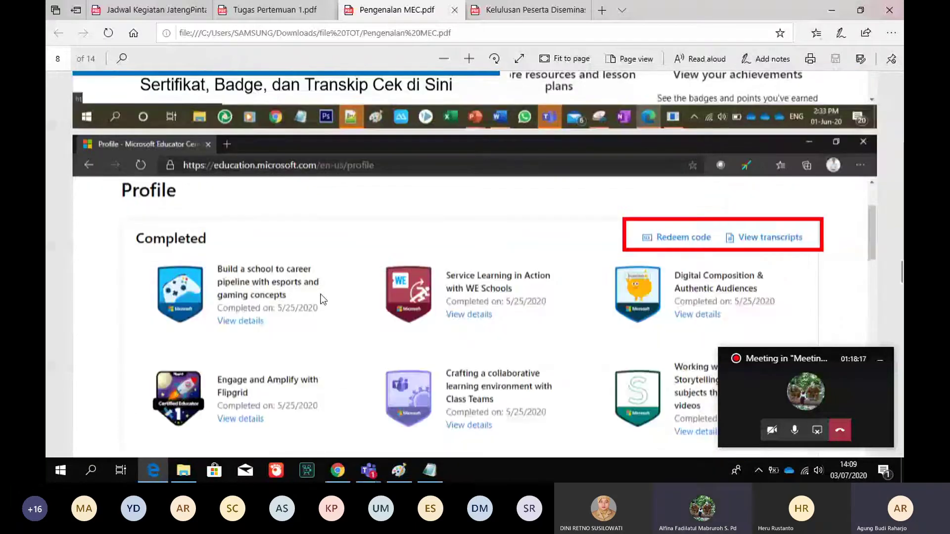
pyautogui.scroll(-2, 322, 299)
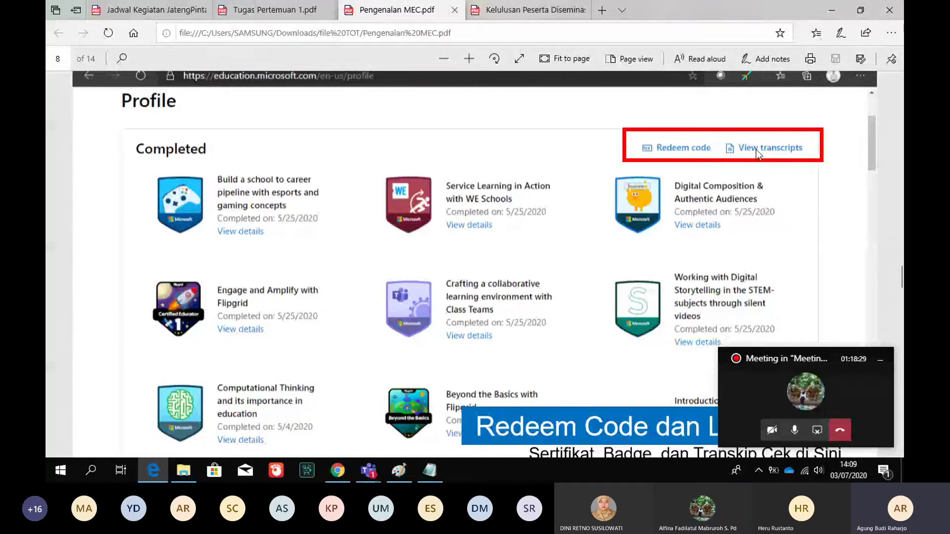
pyautogui.scroll(-1, 756, 149)
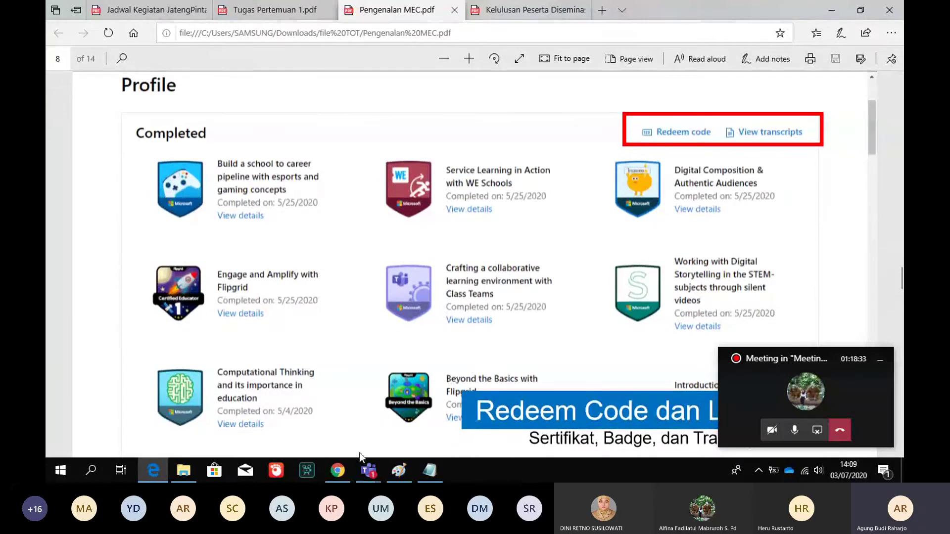
# Check the completed-course training transcript in Educator Center, then go back to Pengenalan MEC.pdf
pyautogui.click(343, 467)
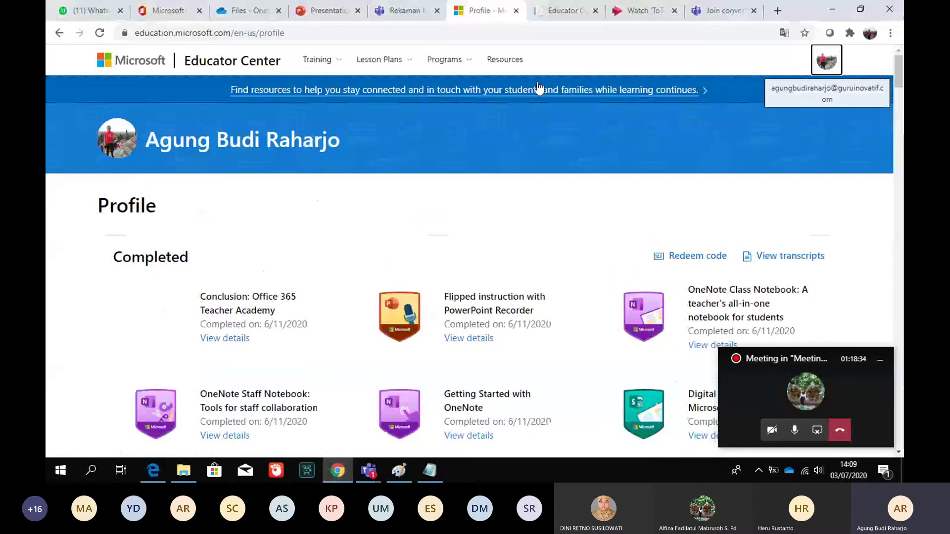
pyautogui.click(558, 14)
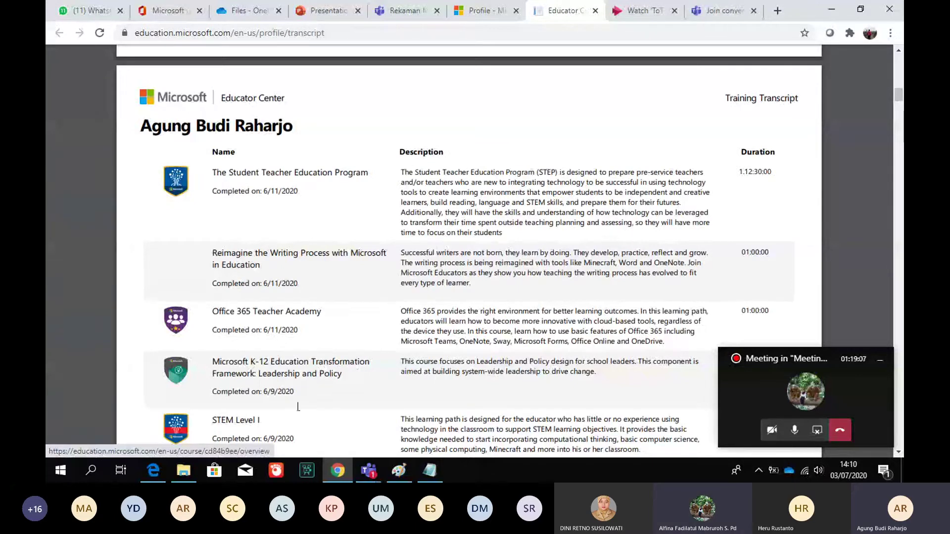
pyautogui.click(151, 480)
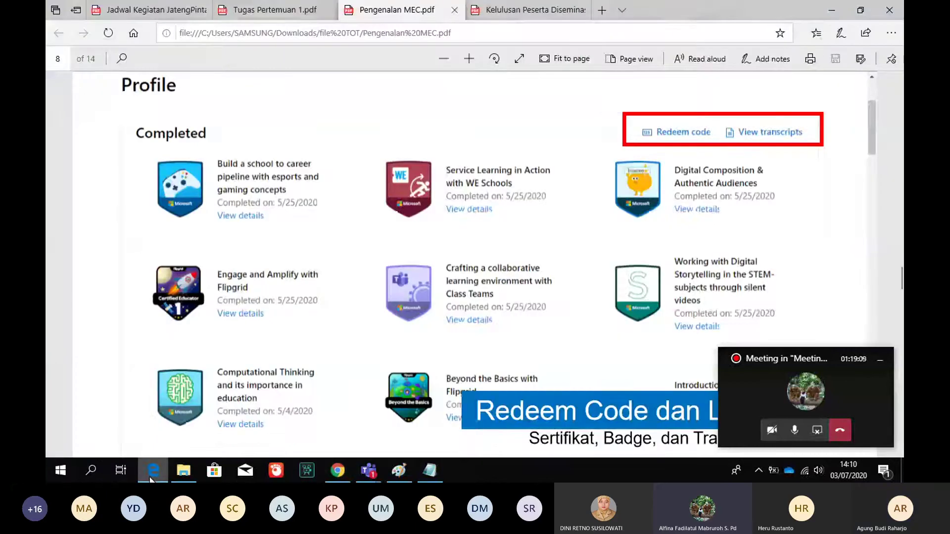
# Move down to the page 9 certificate example, showing its recipient line and award text
pyautogui.press('Down')
pyautogui.press('Down')
pyautogui.press('Down')
pyautogui.press('Down')
pyautogui.press('Down')
pyautogui.press('Down')
pyautogui.press('Down')
pyautogui.press('Down')
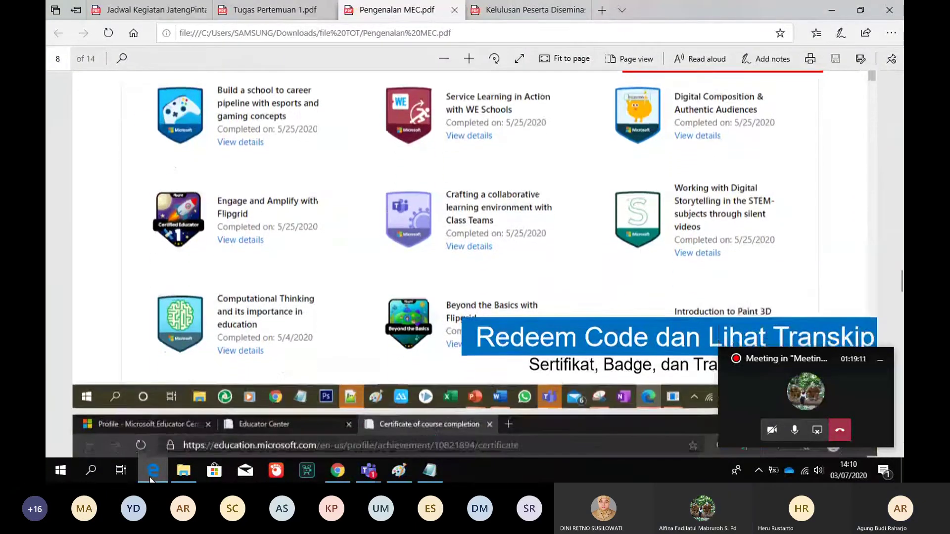
pyautogui.press('Down')
pyautogui.press('Down')
pyautogui.press('Down')
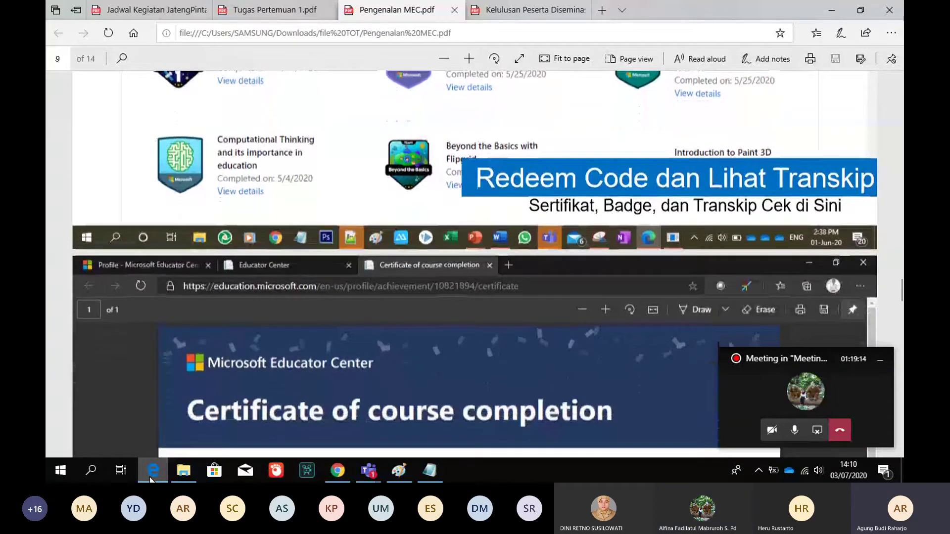
pyautogui.press('Down')
pyautogui.press('Down')
pyautogui.press('Down')
pyautogui.press('Down')
pyautogui.press('Down')
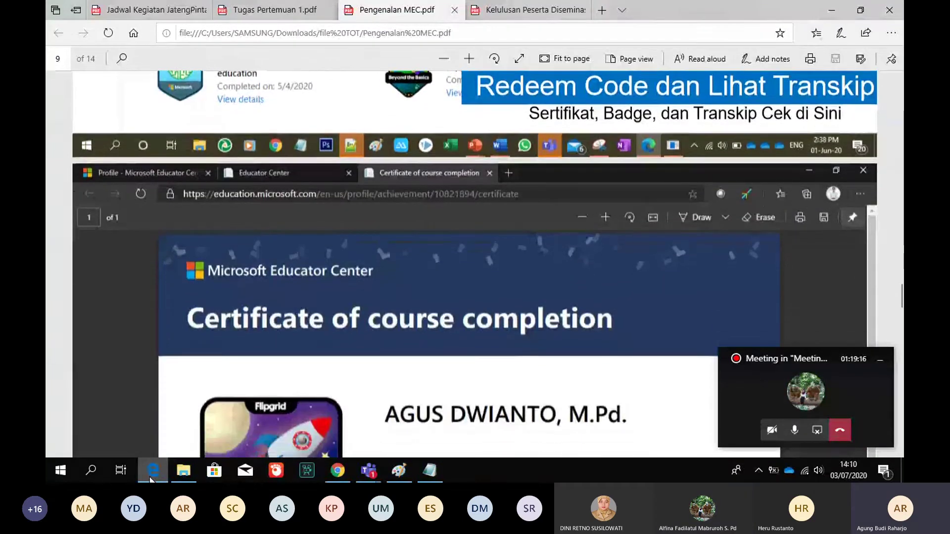
pyautogui.press('Down')
pyautogui.press('Down')
pyautogui.press('Down')
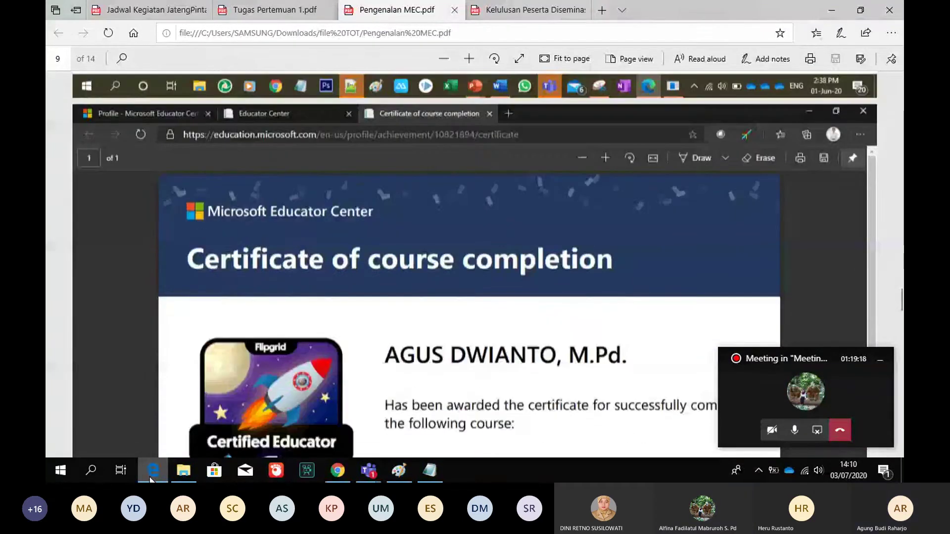
# Continue through the example transcript to page 11, then bring back the Chrome training transcript
pyautogui.press('pagedown')
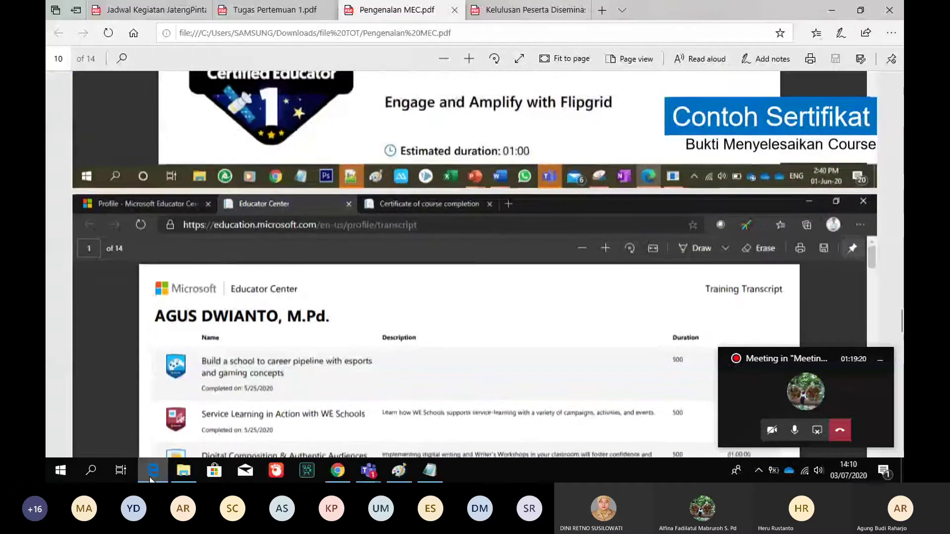
pyautogui.press('Down')
pyautogui.press('Down')
pyautogui.press('Down')
pyautogui.press('Down')
pyautogui.press('Down')
pyautogui.press('Down')
pyautogui.press('Down')
pyautogui.press('Down')
pyautogui.press('Down')
pyautogui.press('Down')
pyautogui.press('Down')
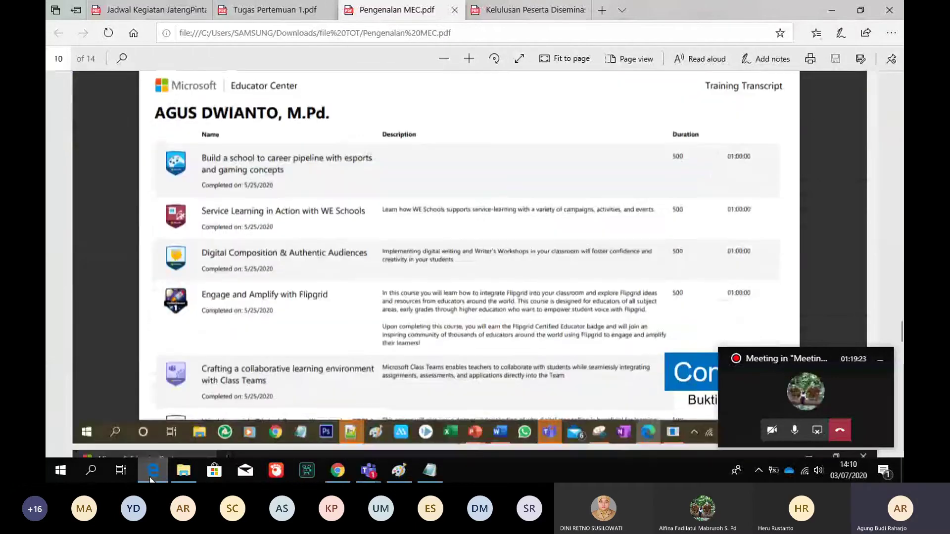
pyautogui.press('Down')
pyautogui.press('Down')
pyautogui.press('Down')
pyautogui.press('Down')
pyautogui.press('Down')
pyautogui.press('Down')
pyautogui.press('Down')
pyautogui.press('Down')
pyautogui.press('Down')
pyautogui.press('Down')
pyautogui.press('Down')
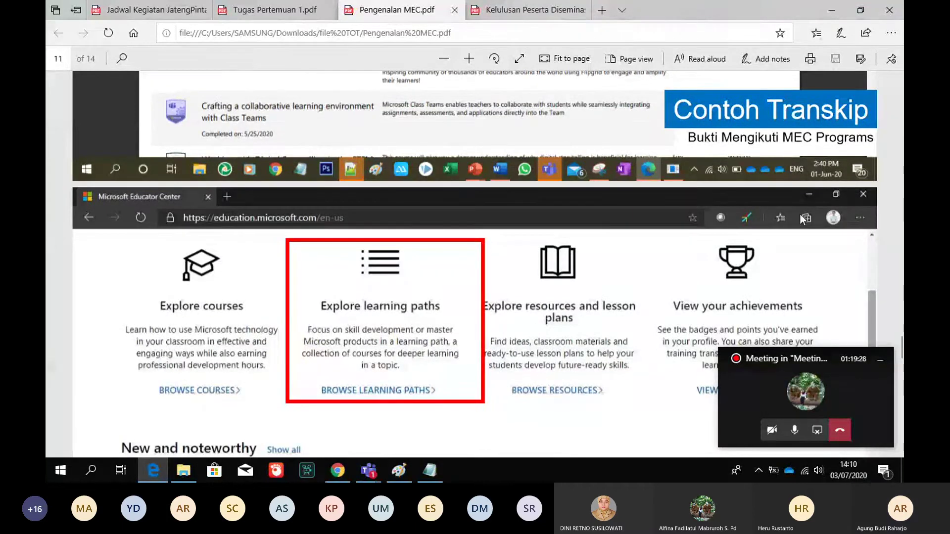
pyautogui.scroll(-1, 868, 194)
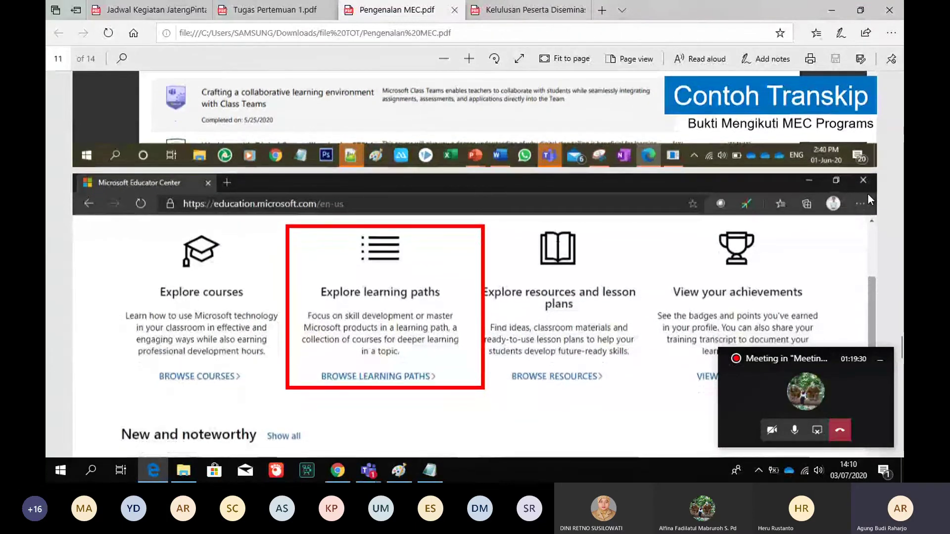
pyautogui.scroll(-1, 868, 194)
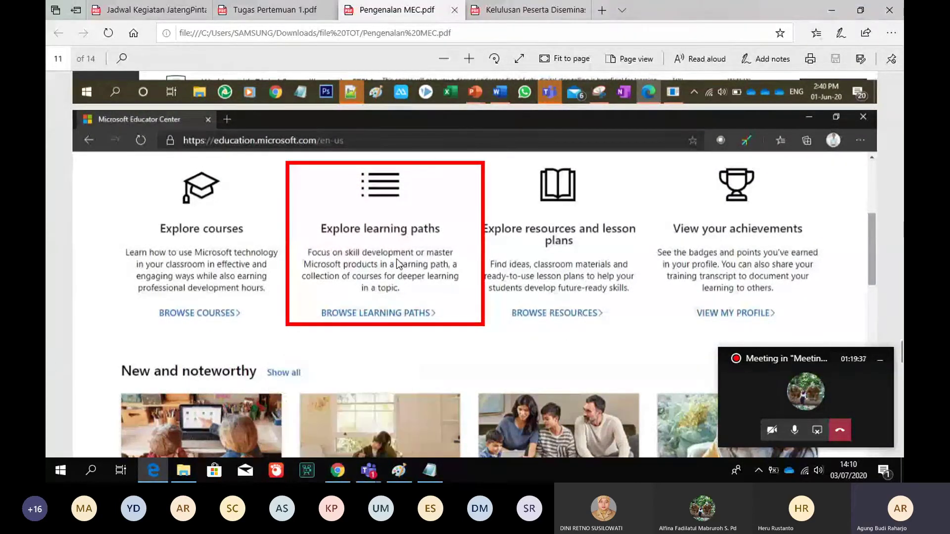
pyautogui.click(338, 471)
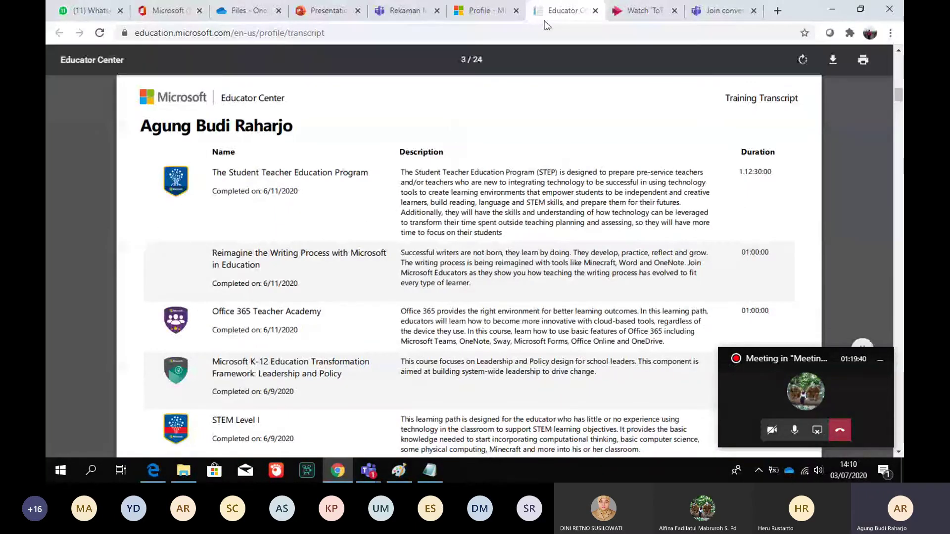
# From the Educator Center home page, open Getting Started with Remote Learning in Office 365, then return to the PDF
pyautogui.click(485, 11)
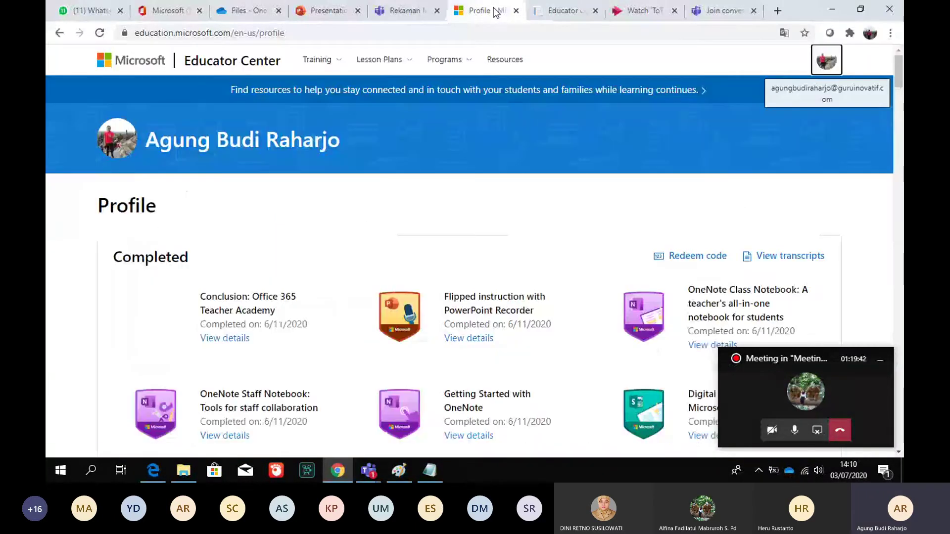
pyautogui.click(207, 71)
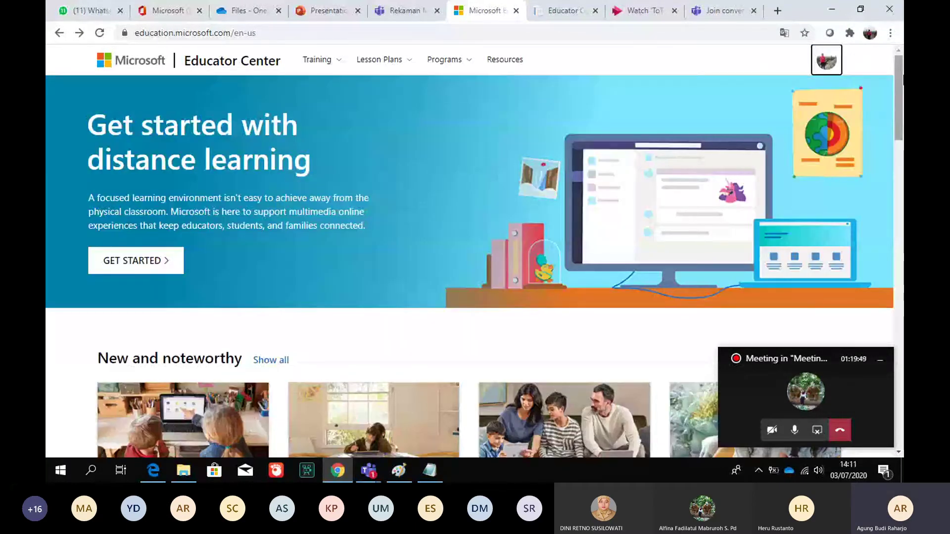
pyautogui.moveTo(898, 79)
pyautogui.mouseDown()
pyautogui.moveTo(898, 201)
pyautogui.moveTo(895, 84)
pyautogui.mouseUp()
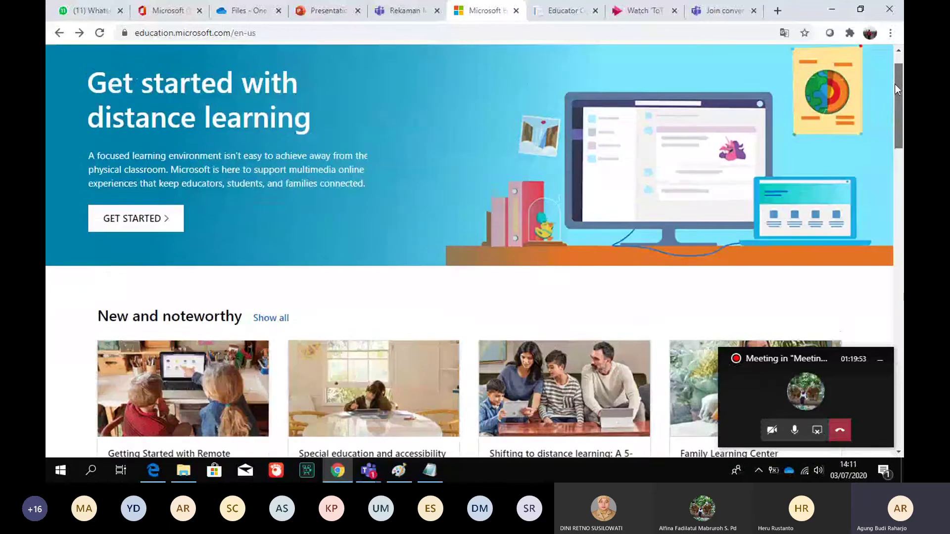
pyautogui.click(168, 221)
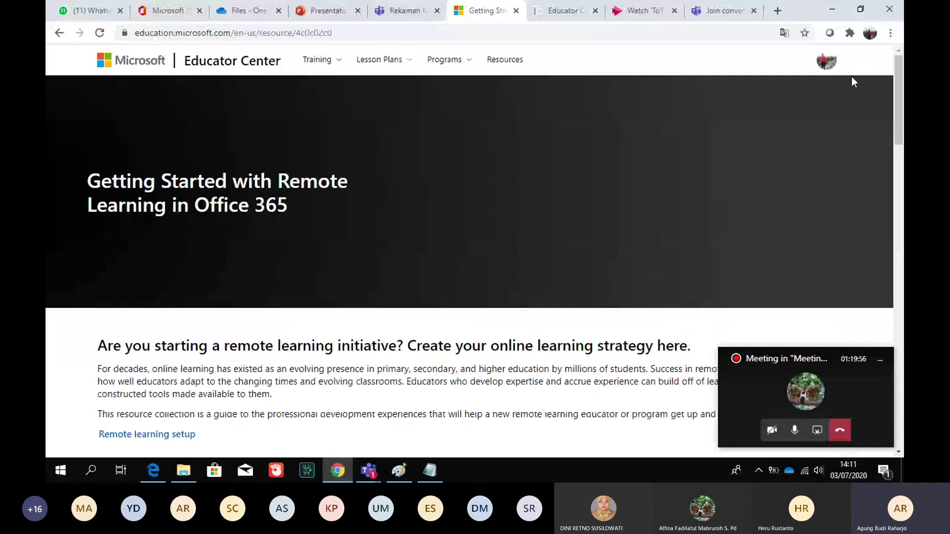
pyautogui.moveTo(898, 83); pyautogui.dragTo(901, 250)
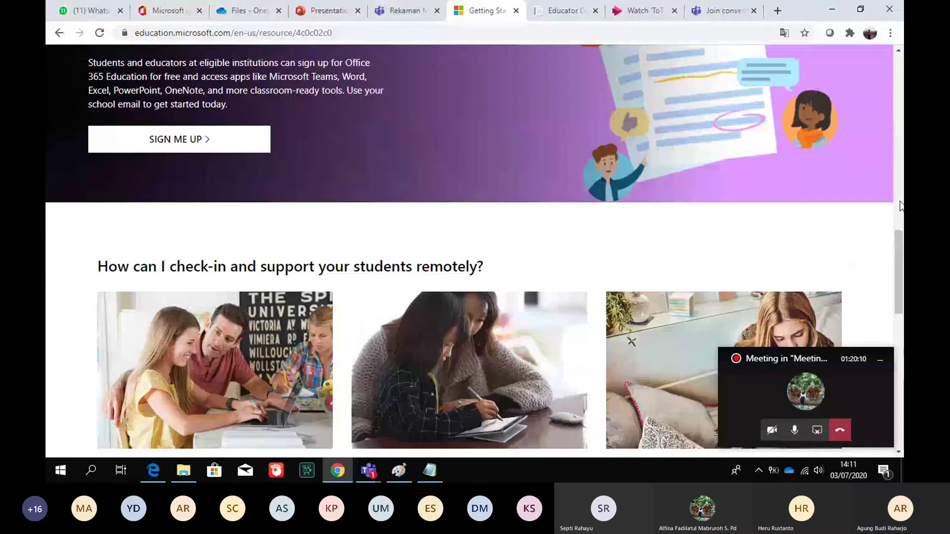
pyautogui.moveTo(901, 205); pyautogui.dragTo(897, 131)
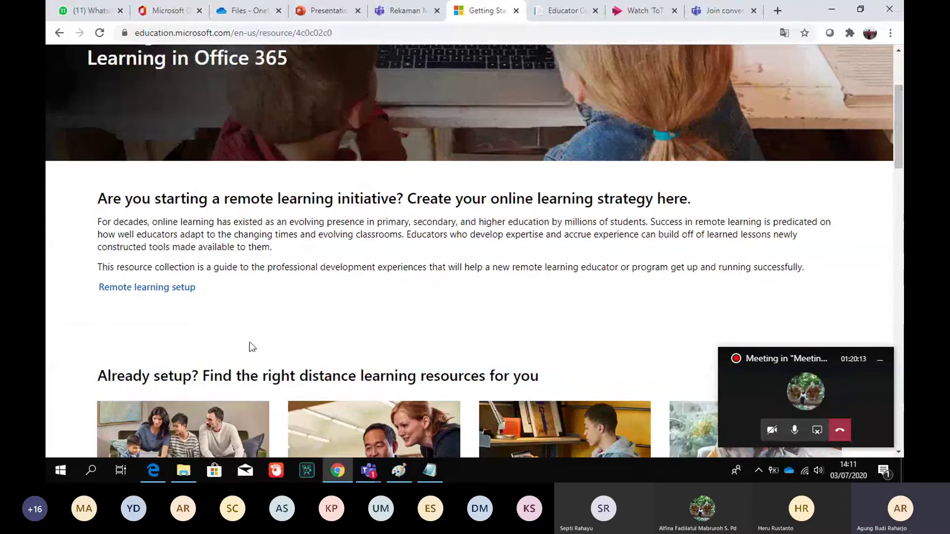
pyautogui.click(157, 468)
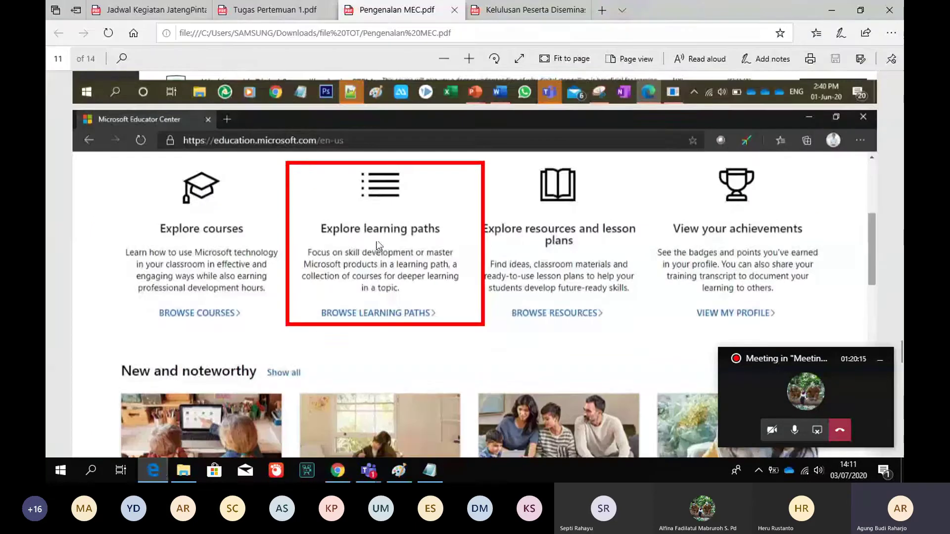
# Read slides 11–14 up to the Office 365 Teacher Academy Learning Path Outline, then return to Chrome
pyautogui.scroll(-3, 377, 244)
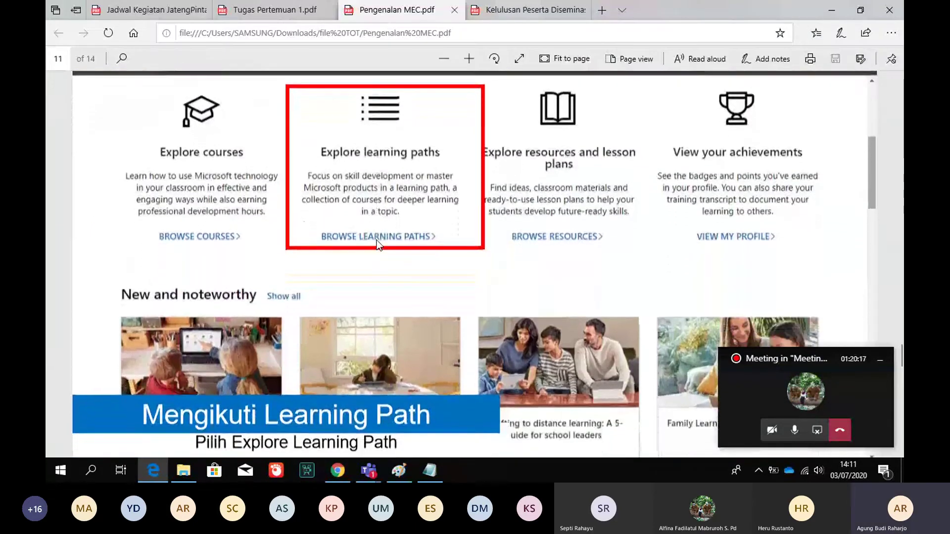
pyautogui.scroll(-2, 376, 240)
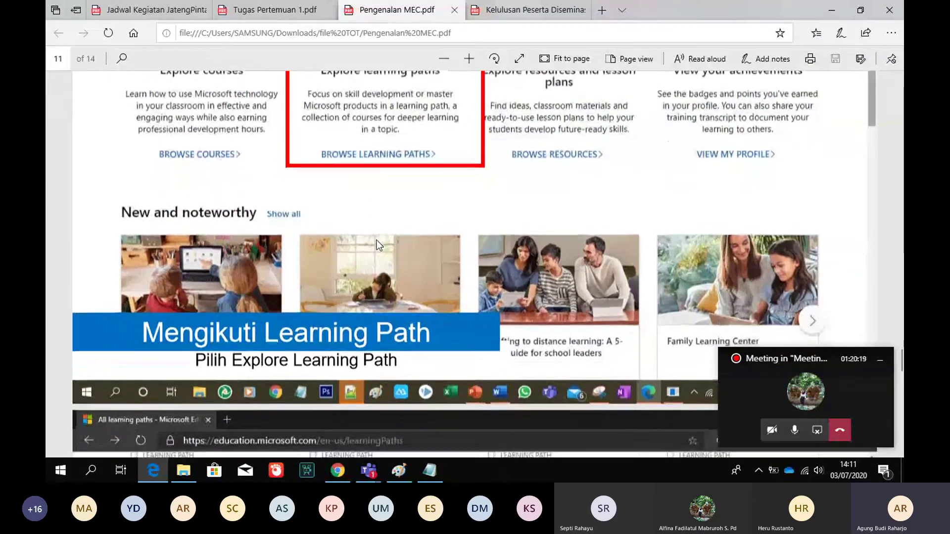
pyautogui.scroll(-8, 376, 239)
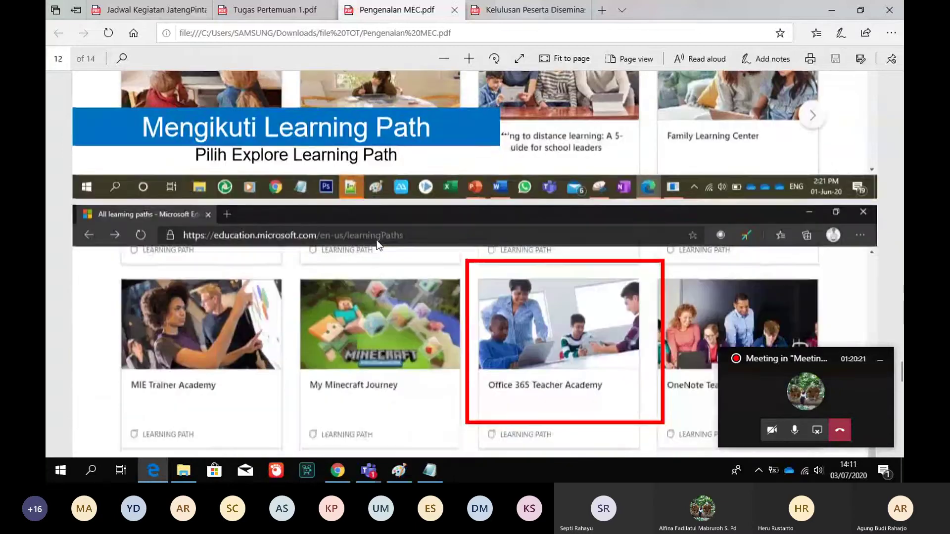
pyautogui.scroll(-1, 376, 239)
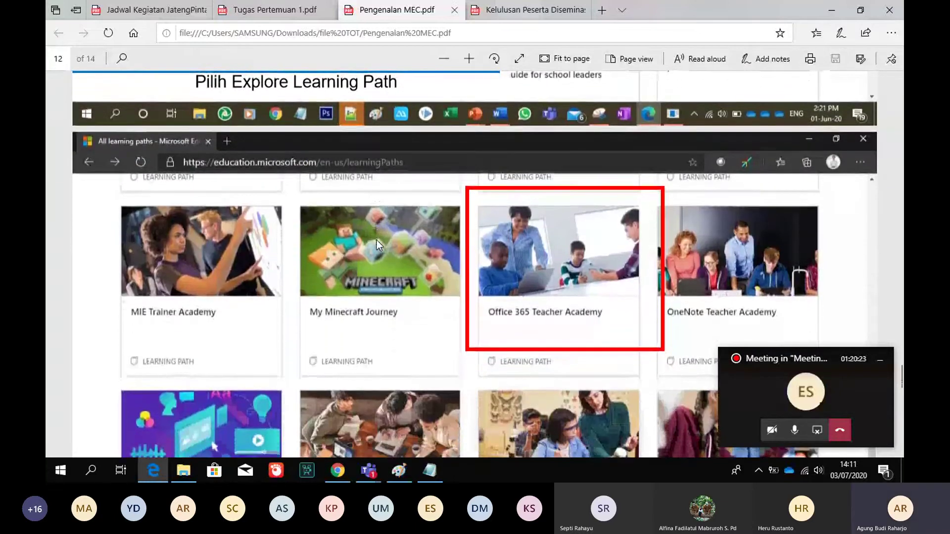
pyautogui.scroll(-1, 376, 240)
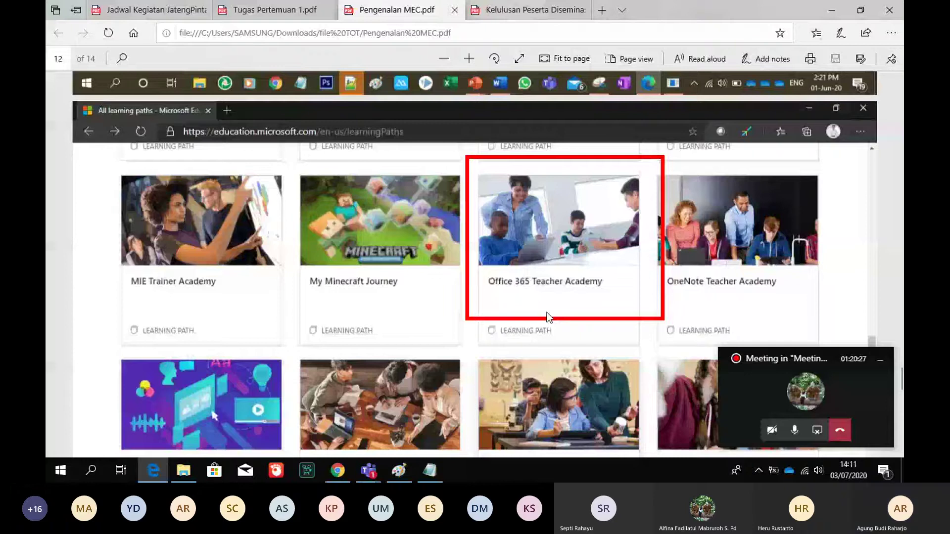
pyautogui.scroll(-4, 548, 312)
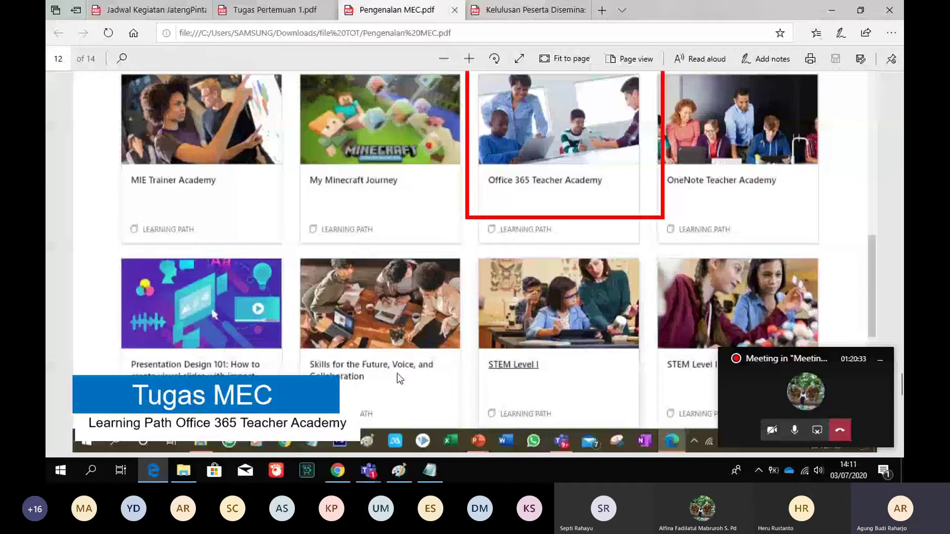
pyautogui.scroll(-1, 299, 78)
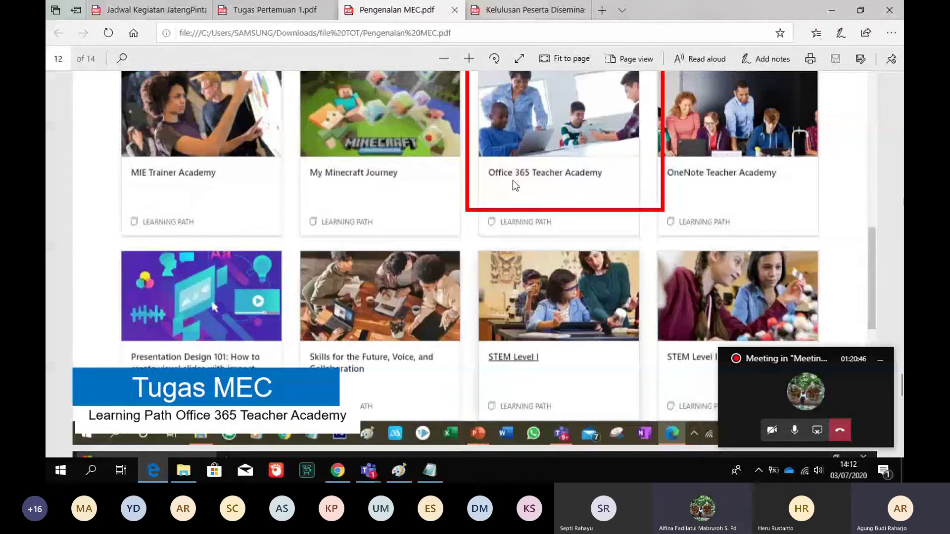
pyautogui.scroll(-1, 513, 180)
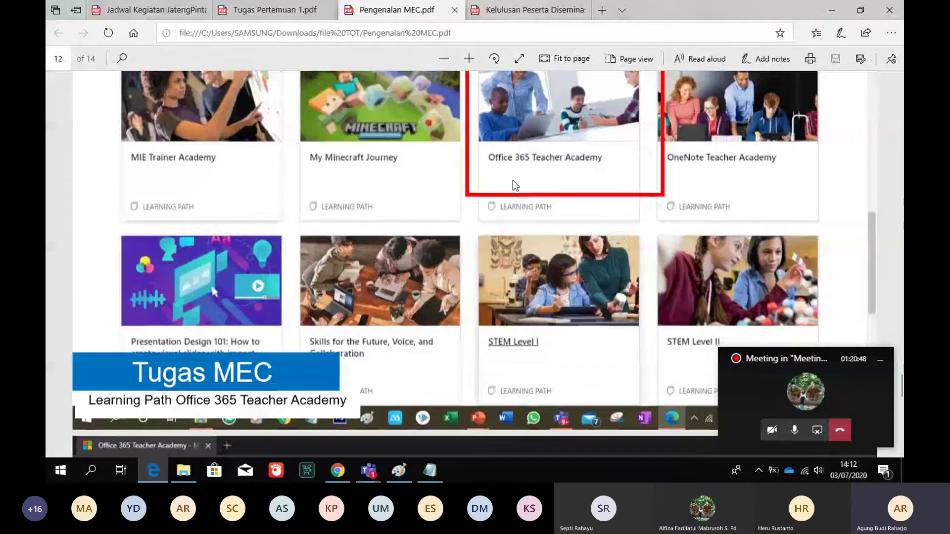
pyautogui.scroll(-2, 514, 183)
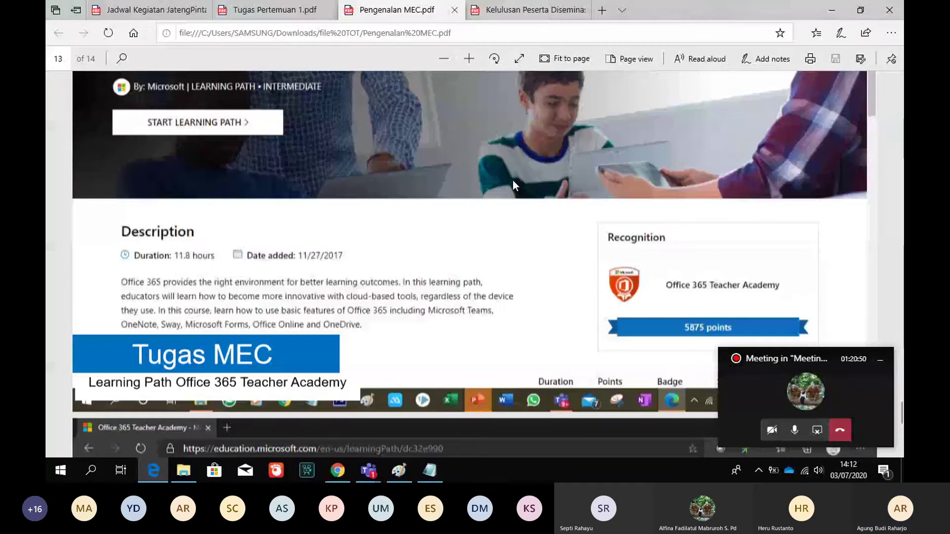
pyautogui.scroll(-2, 512, 181)
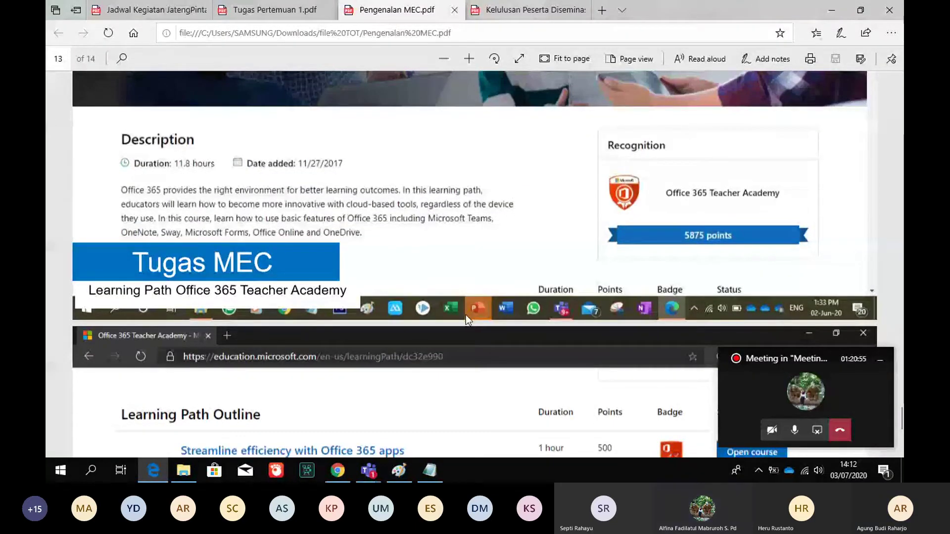
pyautogui.scroll(-1, 465, 315)
pyautogui.scroll(-2, 465, 315)
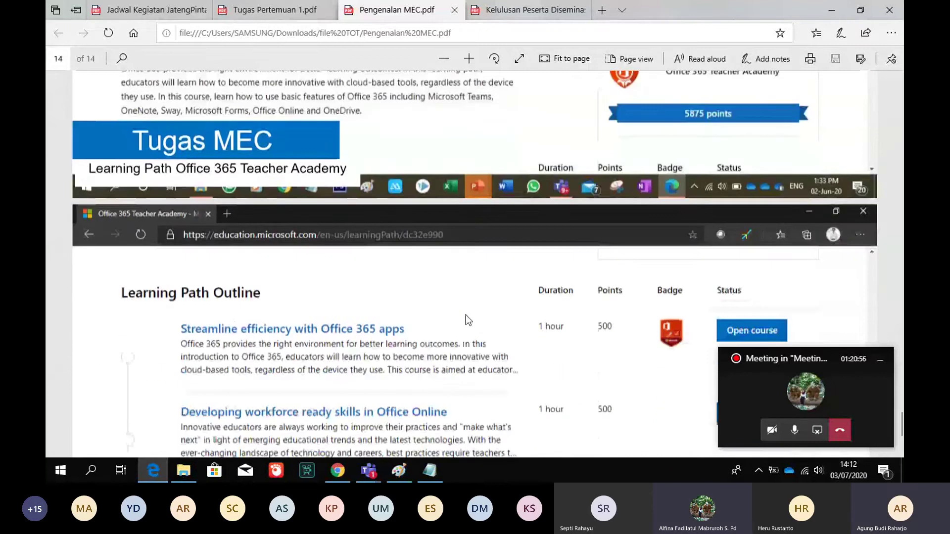
pyautogui.scroll(-4, 465, 315)
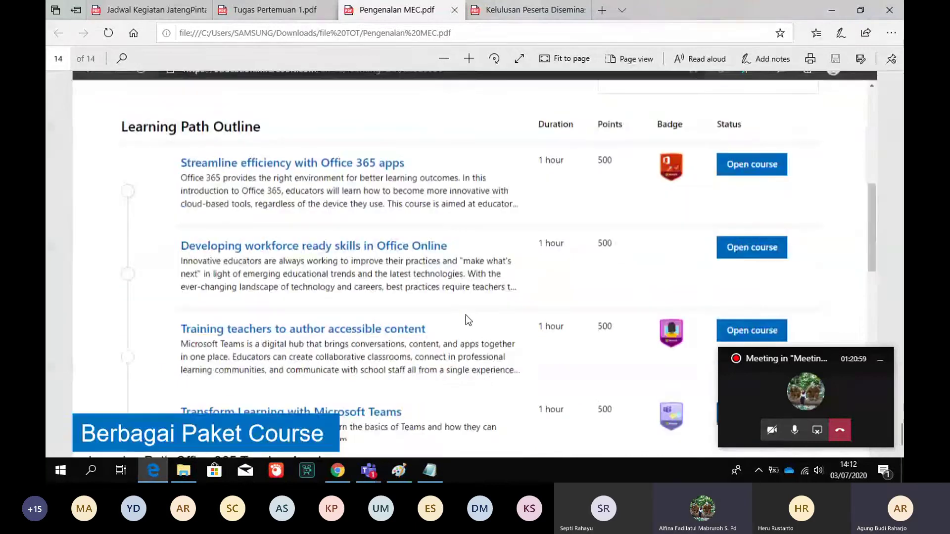
pyautogui.click(334, 460)
pyautogui.moveTo(575, 5)
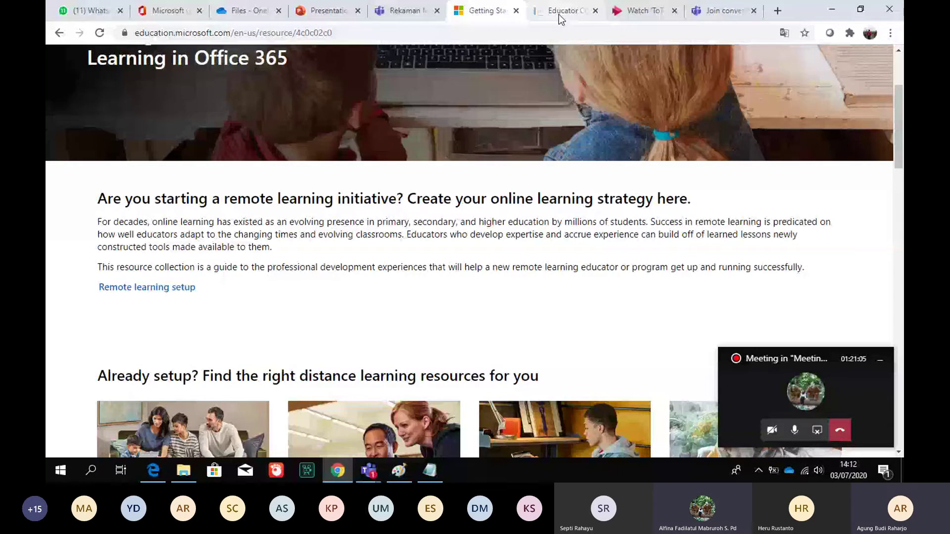
# Reopen the training transcript and scroll from page 4 to page 13 of 24
pyautogui.click(559, 14)
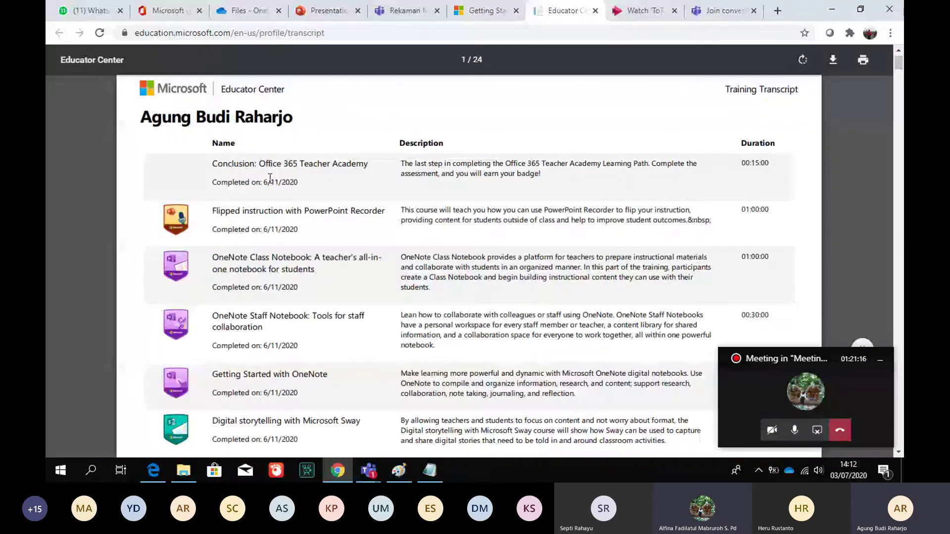
pyautogui.scroll(-2, 270, 178)
pyautogui.scroll(-2, 270, 178)
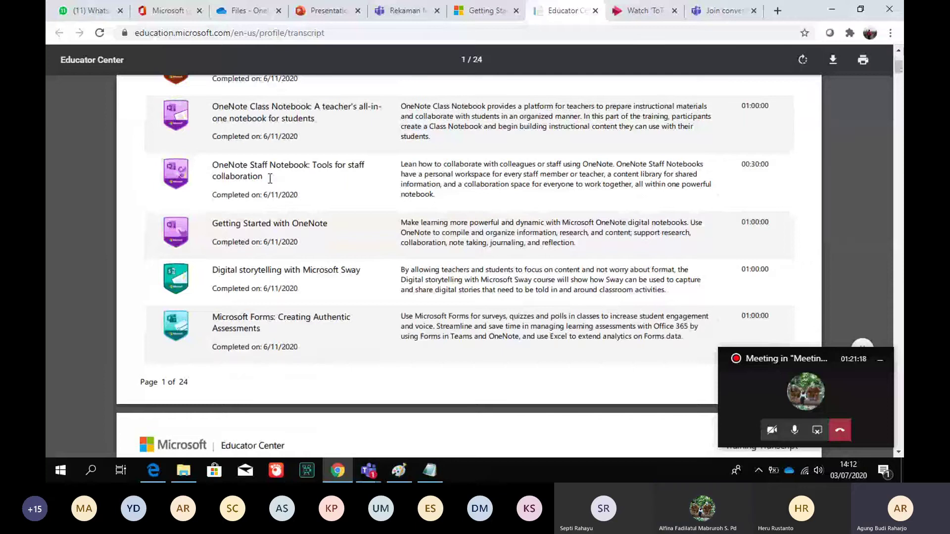
pyautogui.scroll(-2, 272, 292)
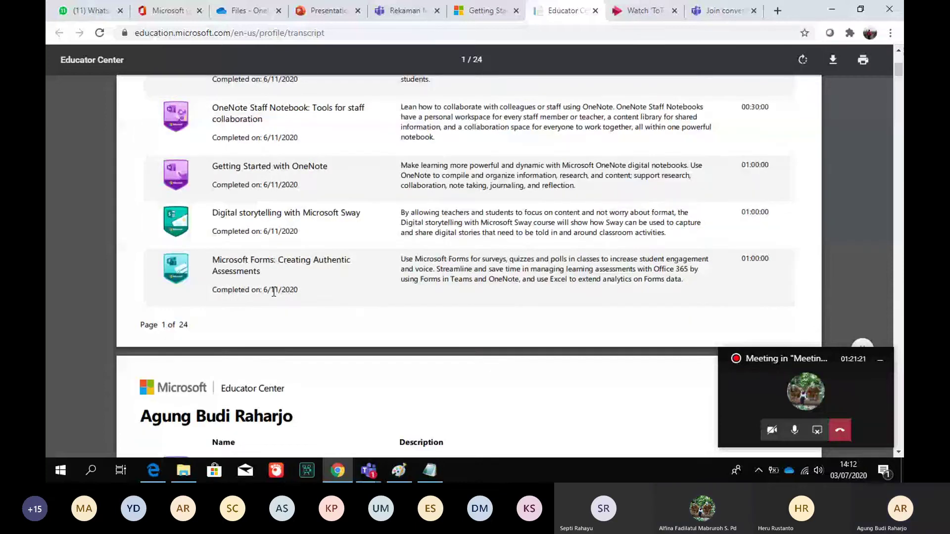
pyautogui.scroll(-5, 274, 292)
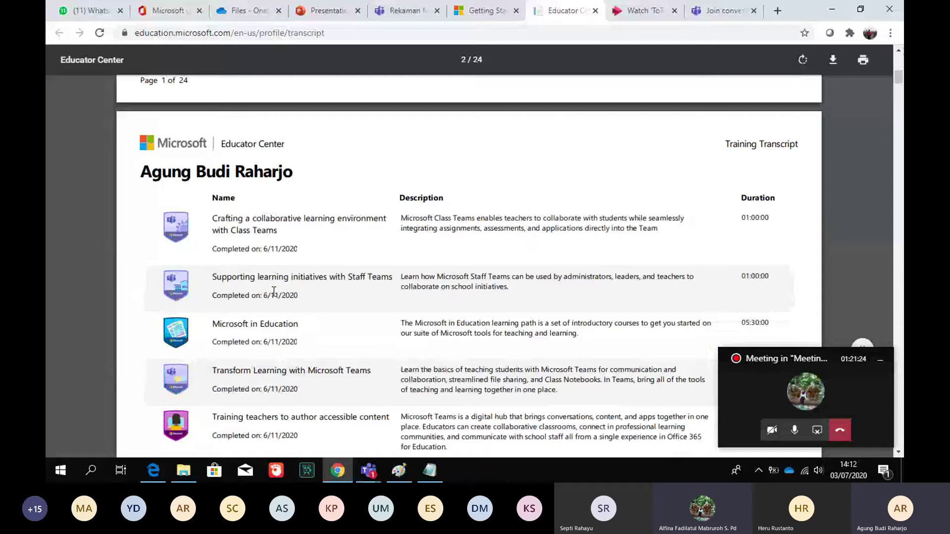
pyautogui.scroll(-2, 274, 292)
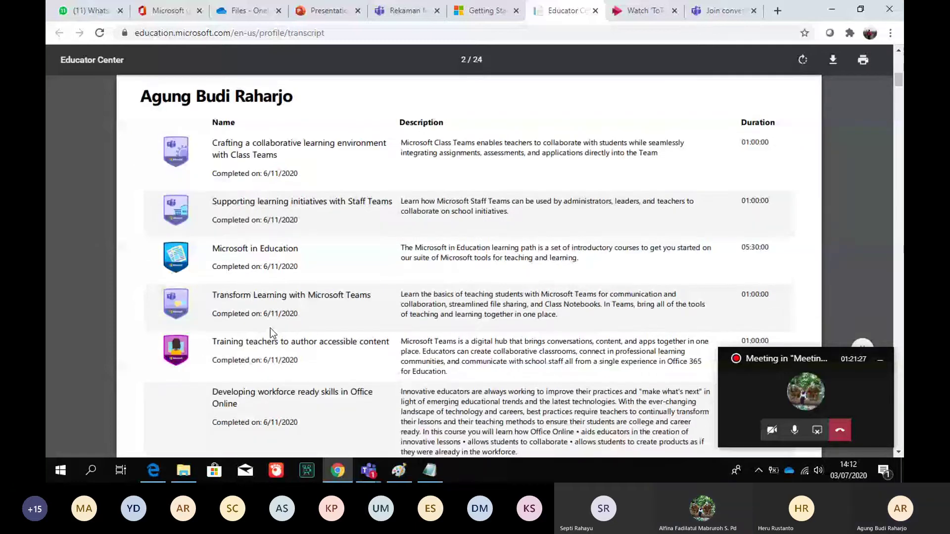
pyautogui.scroll(-5, 270, 328)
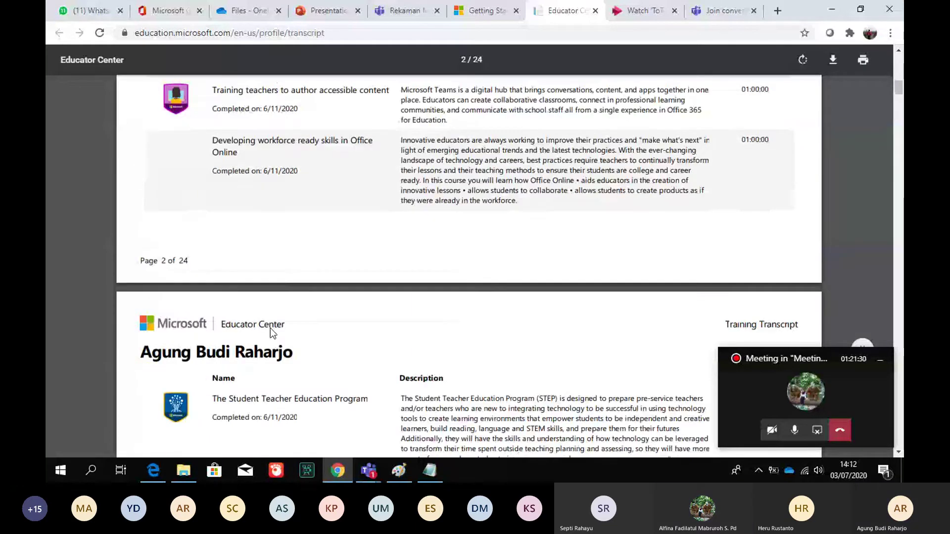
pyautogui.scroll(-8, 270, 328)
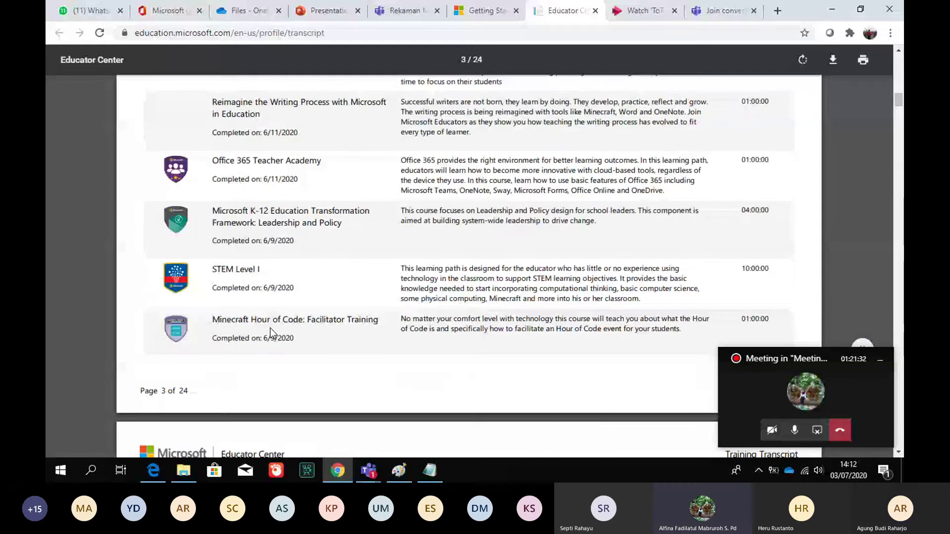
pyautogui.scroll(-6, 271, 328)
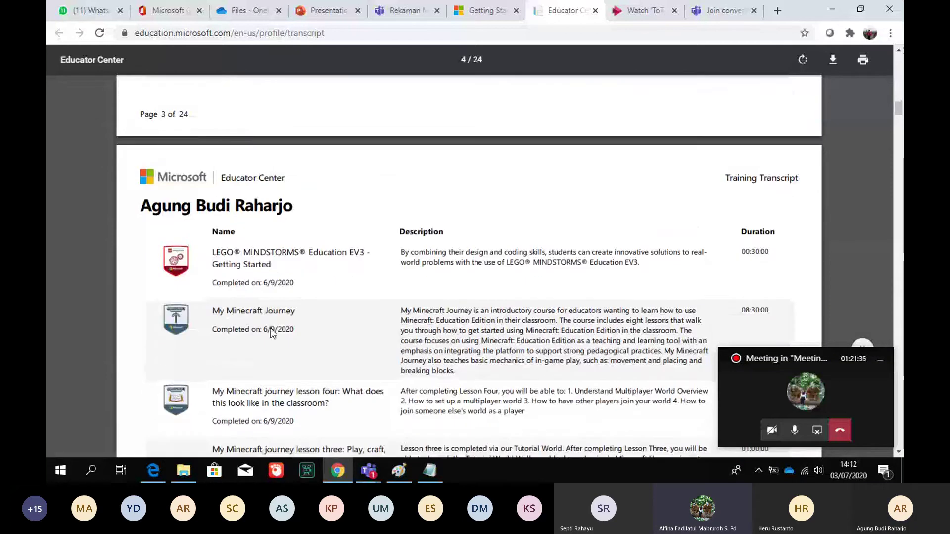
pyautogui.scroll(-5, 270, 329)
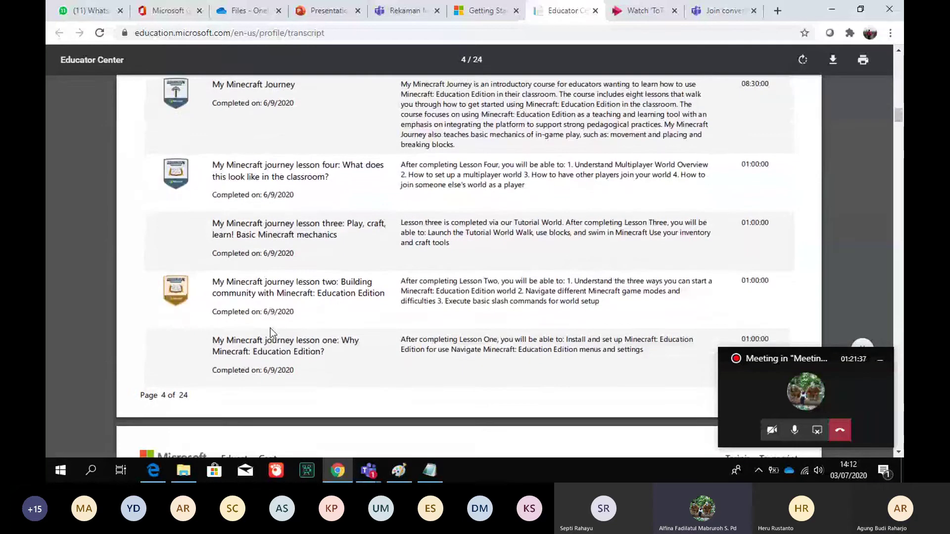
pyautogui.scroll(-1, 270, 328)
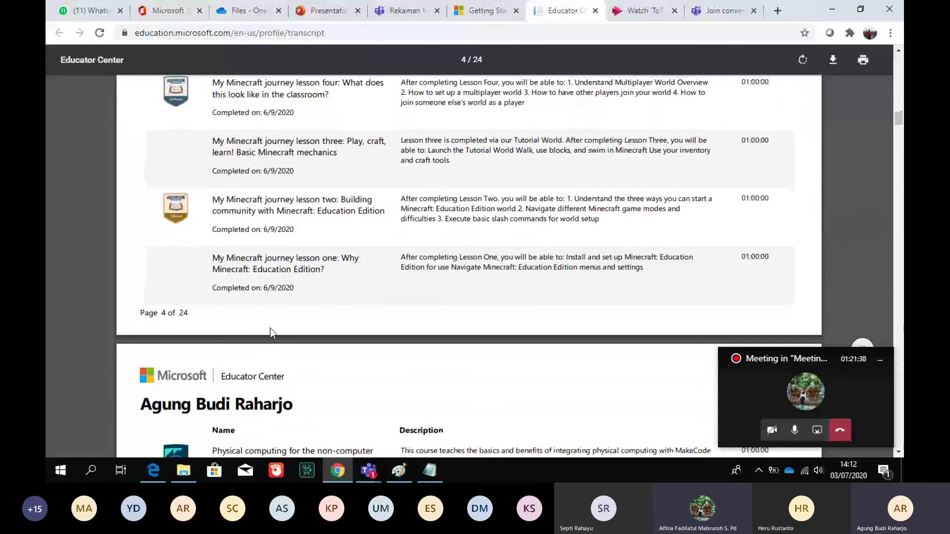
pyautogui.scroll(-2, 271, 329)
pyautogui.scroll(-3, 270, 328)
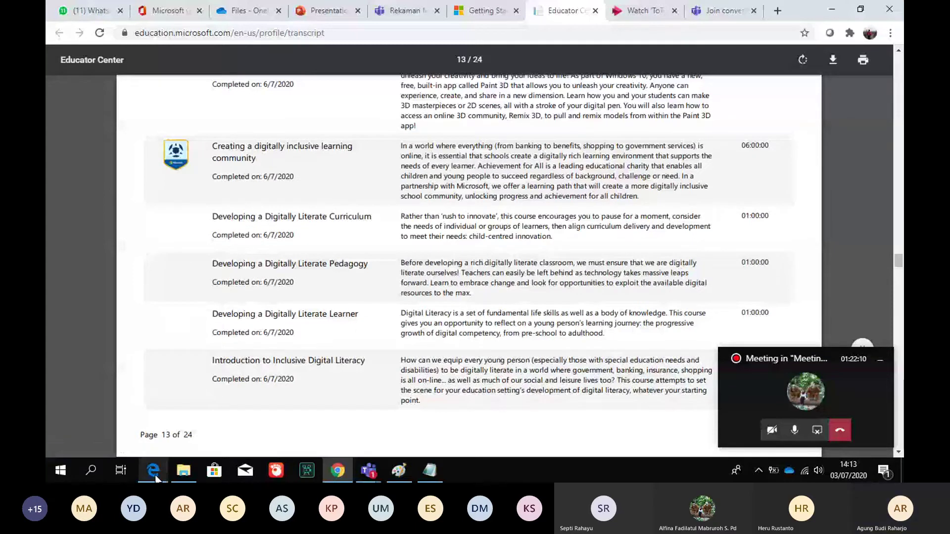
# Show page 13 of Pengenalan MEC.pdf with Office 365 Teacher Academy's 5875-point recognition
pyautogui.click(155, 478)
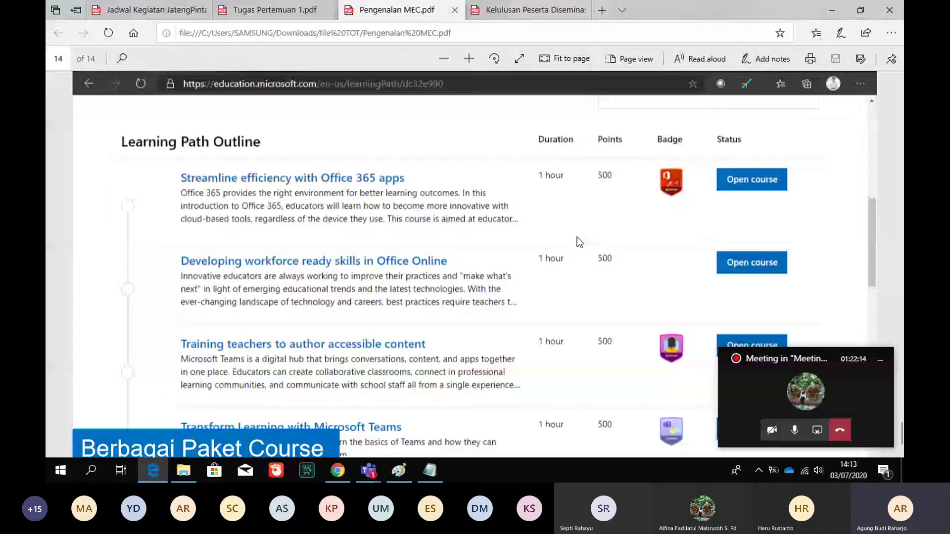
pyautogui.scroll(-1, 577, 236)
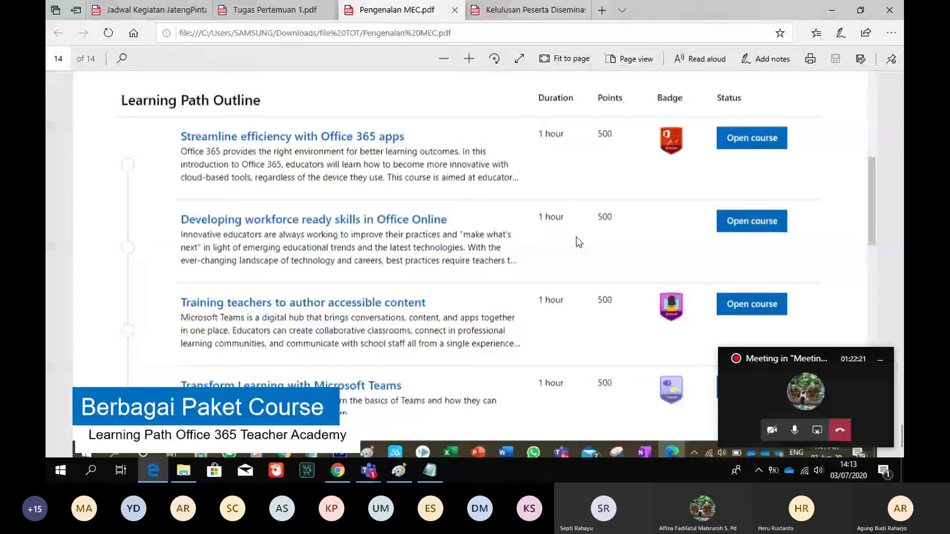
pyautogui.scroll(-1, 755, 184)
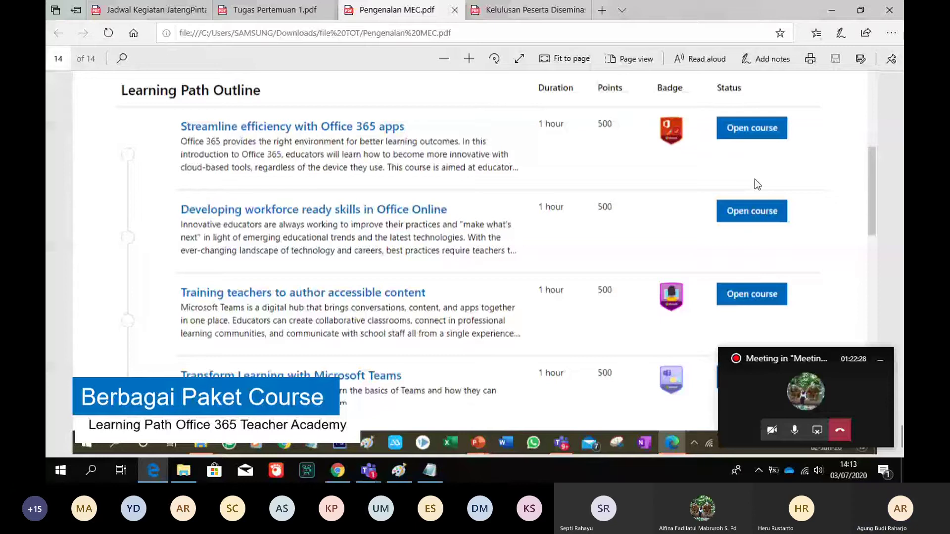
pyautogui.scroll(5, 755, 180)
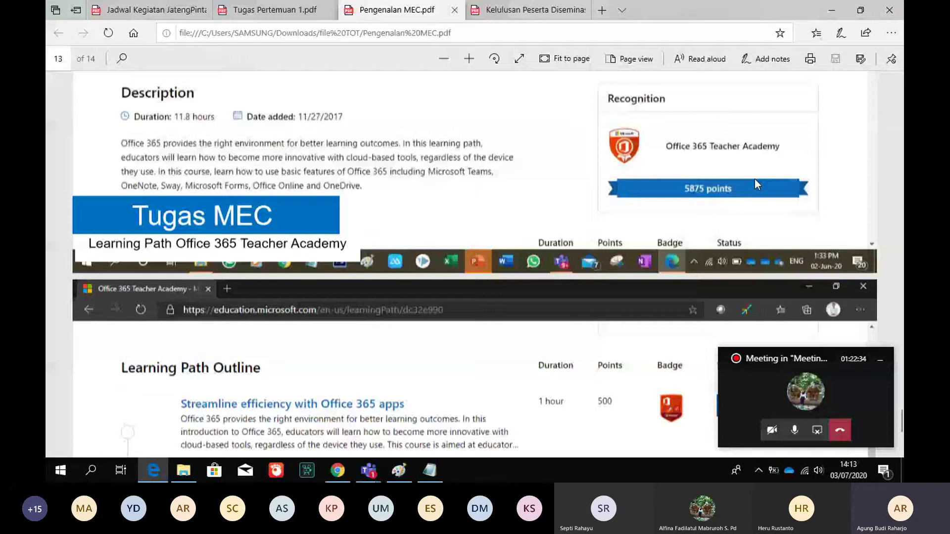
# Scroll back to page 12's learning-path grid, then bring up the Teams meeting window
pyautogui.scroll(1, 756, 180)
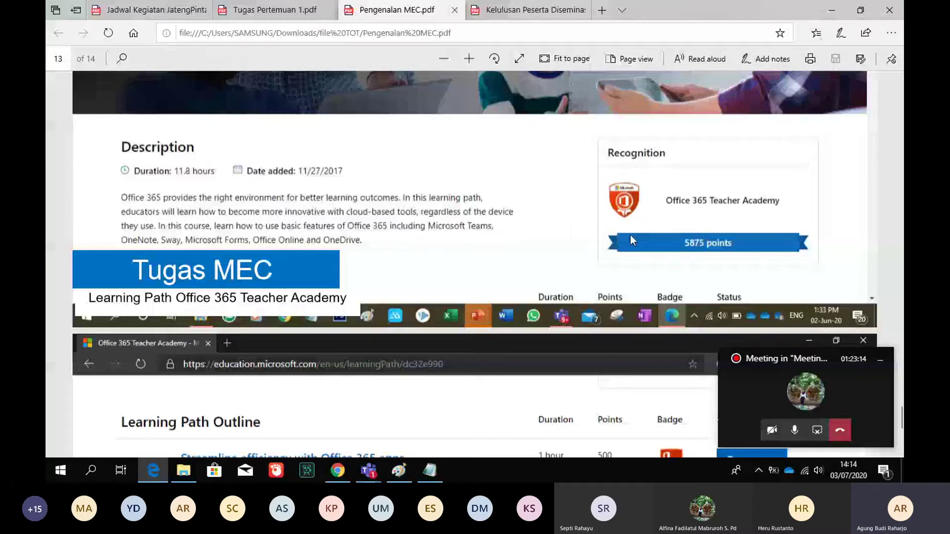
pyautogui.scroll(1, 630, 236)
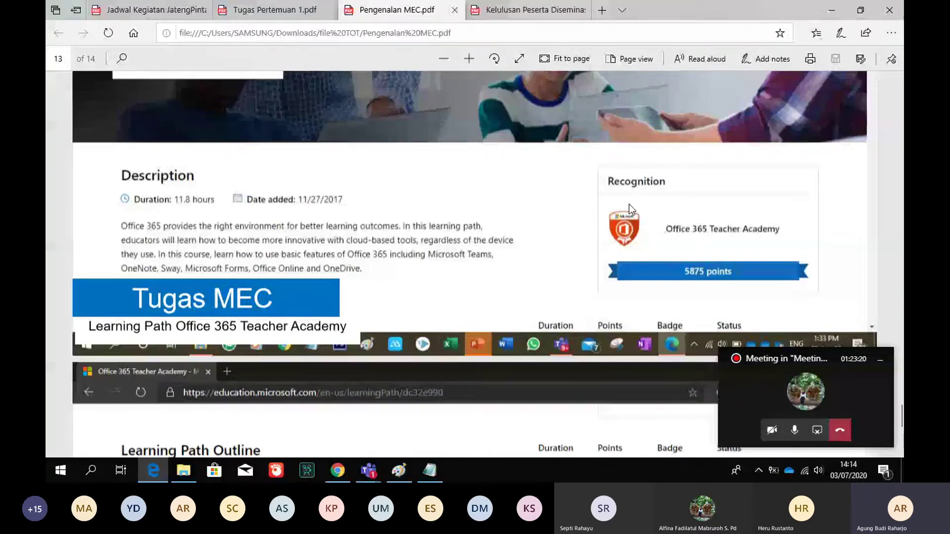
pyautogui.scroll(2, 629, 204)
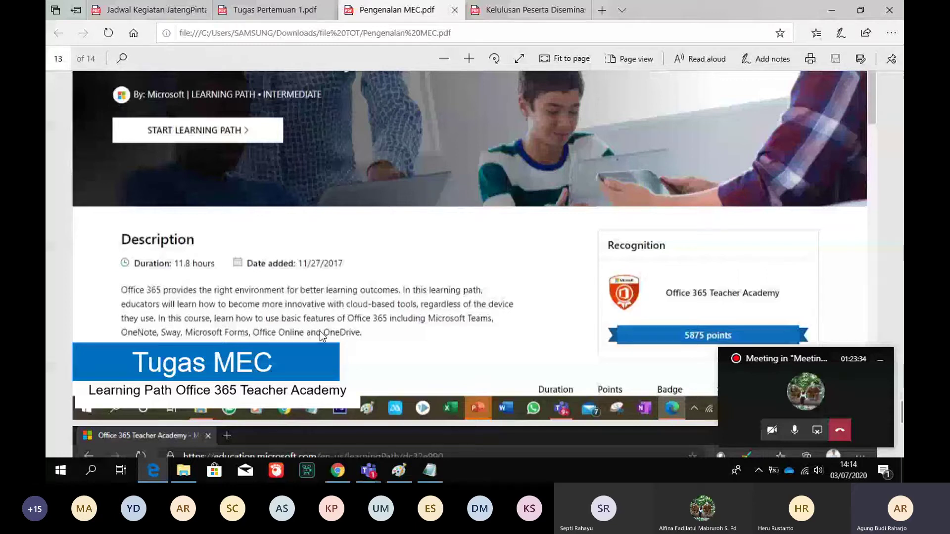
pyautogui.scroll(3, 321, 336)
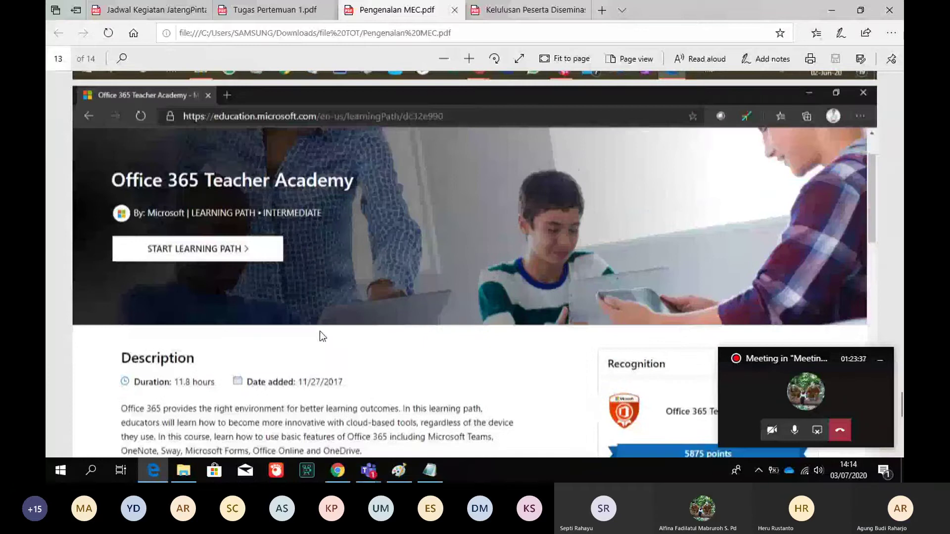
pyautogui.scroll(10, 320, 331)
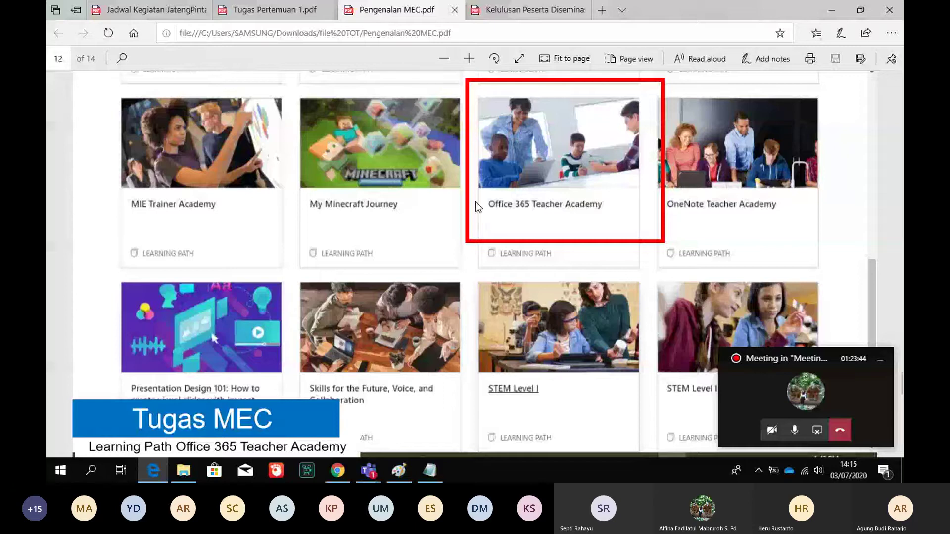
pyautogui.click(369, 471)
pyautogui.moveTo(345, 392)
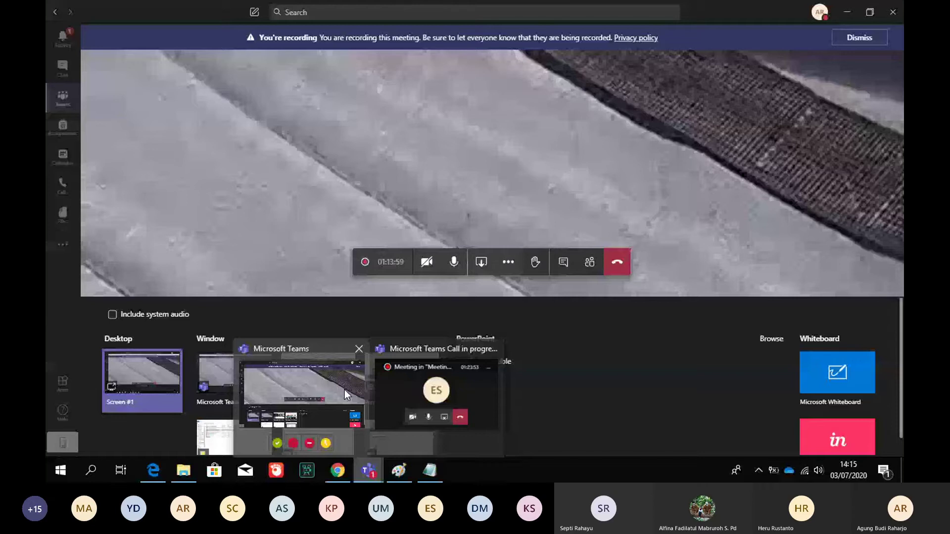
# Close the share tray, glance at Activity and Chat, then open the All teams overview showing Jateng 3
pyautogui.click(345, 390)
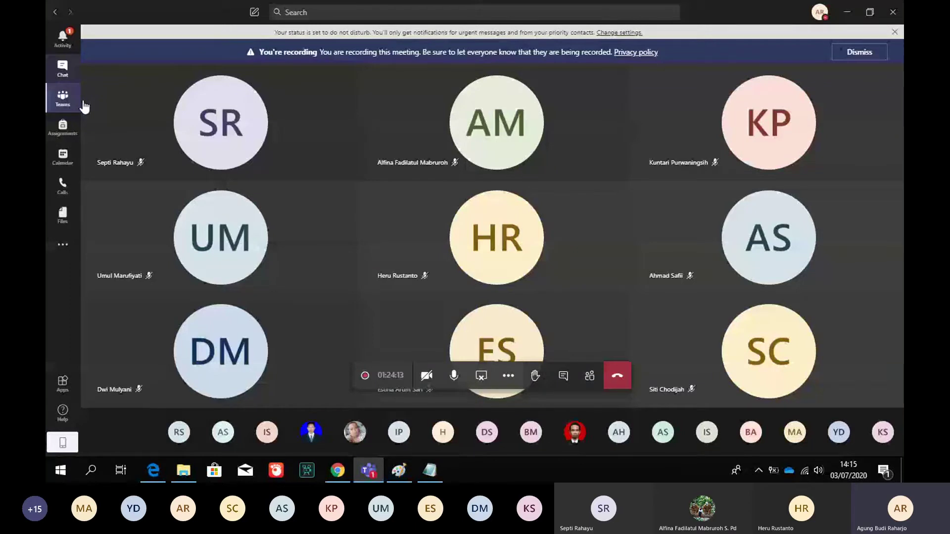
pyautogui.click(62, 40)
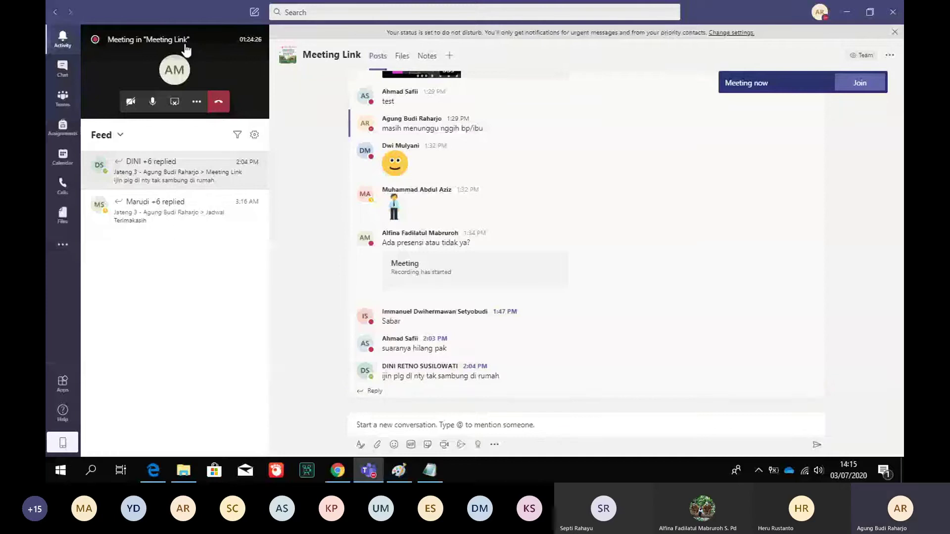
pyautogui.click(63, 67)
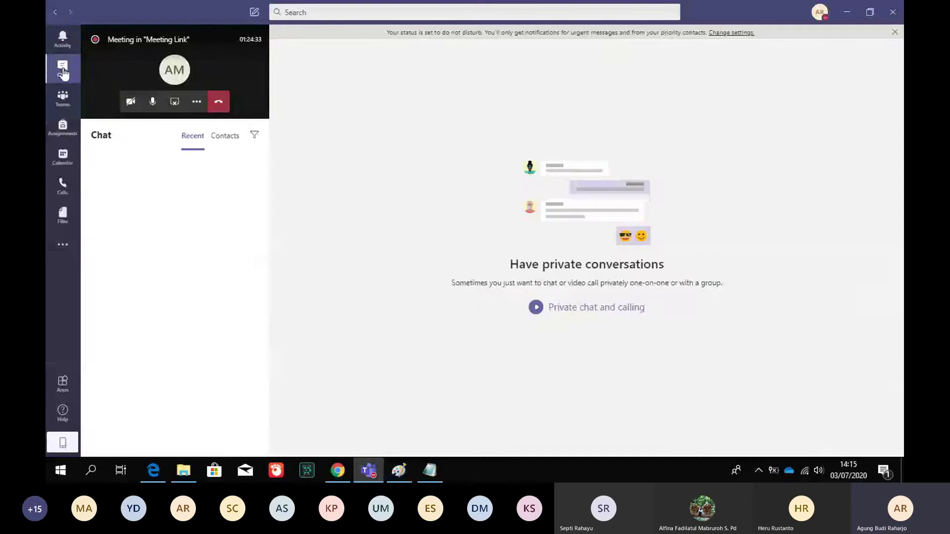
pyautogui.click(63, 99)
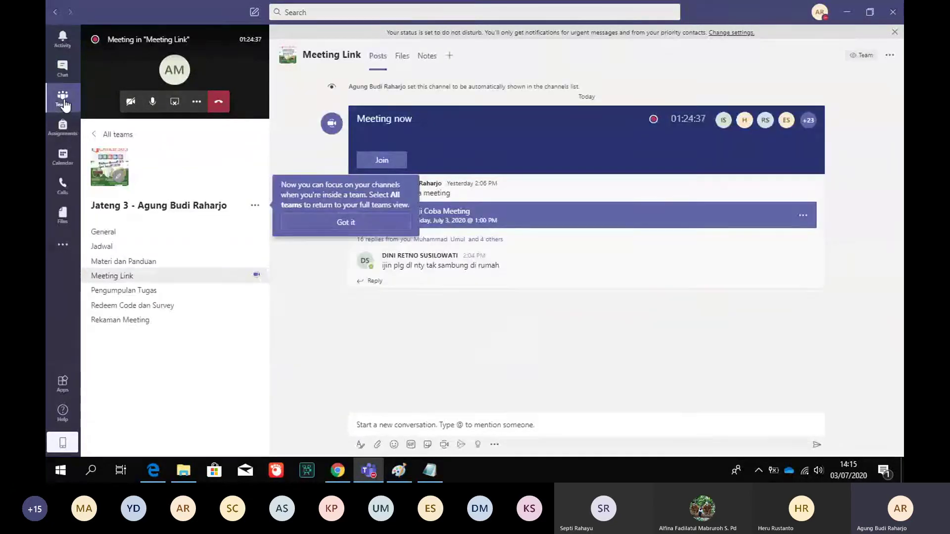
pyautogui.click(348, 223)
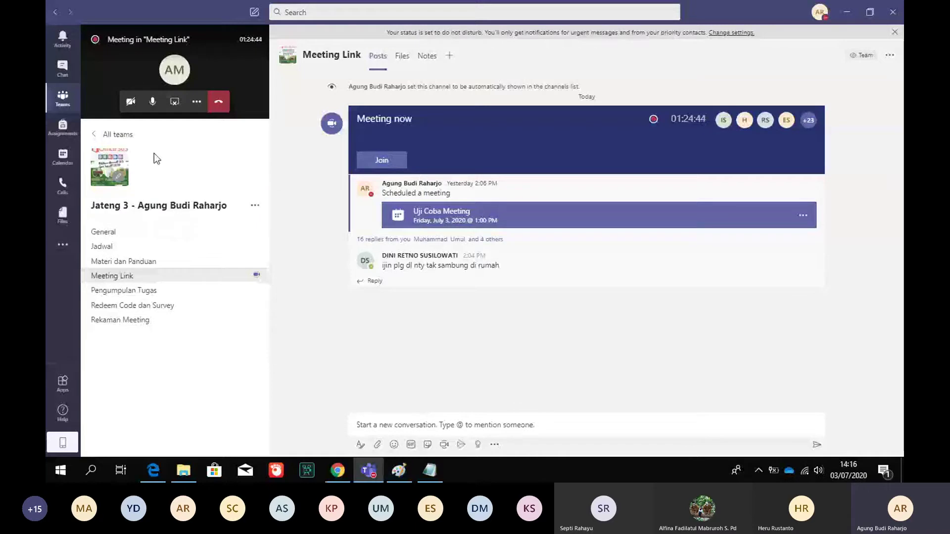
pyautogui.click(117, 138)
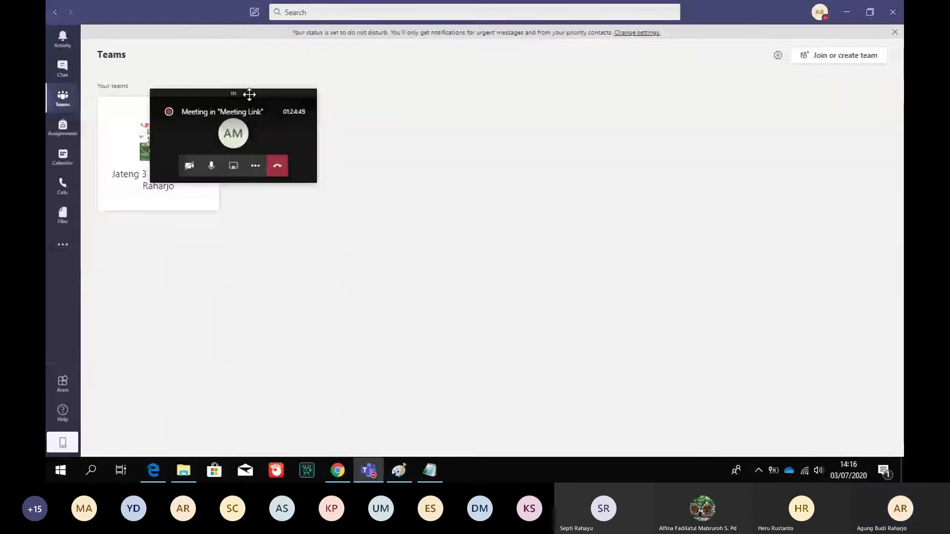
# Move the meeting mini window to the bottom-right and open Join or create a team
pyautogui.moveTo(239, 92); pyautogui.dragTo(880, 383)
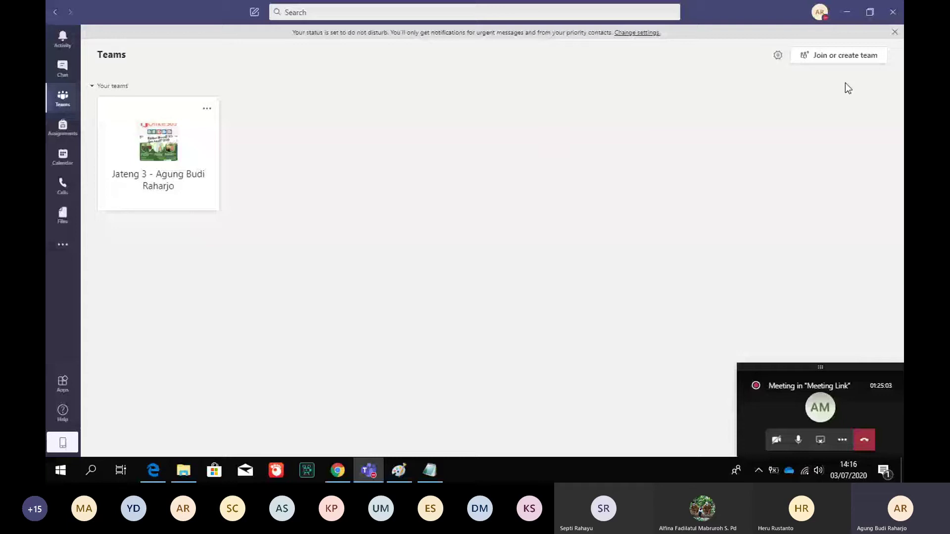
pyautogui.click(848, 58)
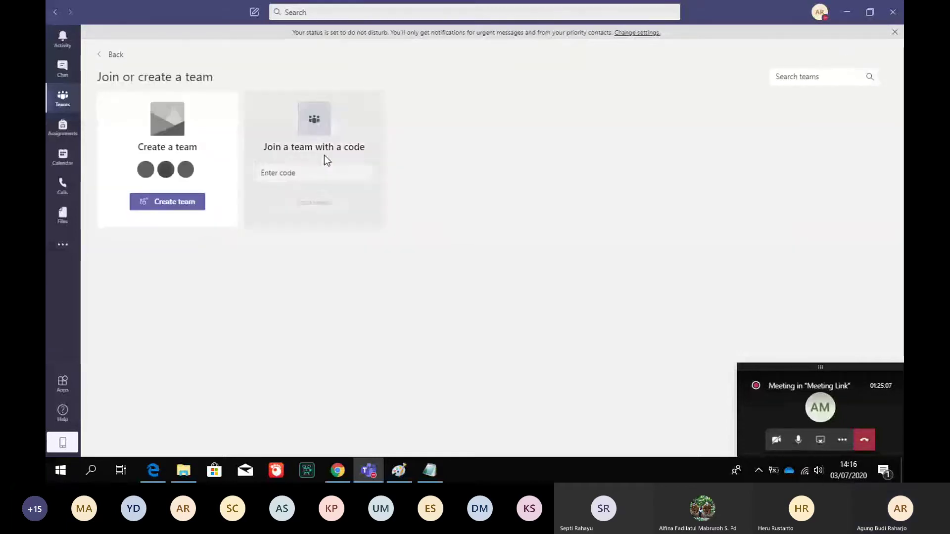
# Create a Class-type team named 'kelas jatengpintar 3'
pyautogui.click(196, 210)
pyautogui.click(325, 201)
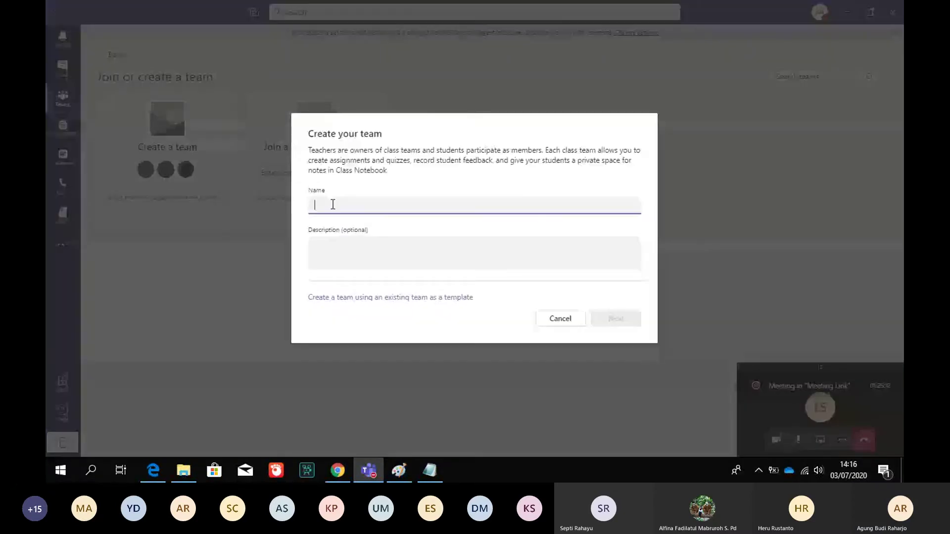
pyautogui.write('kelas j')
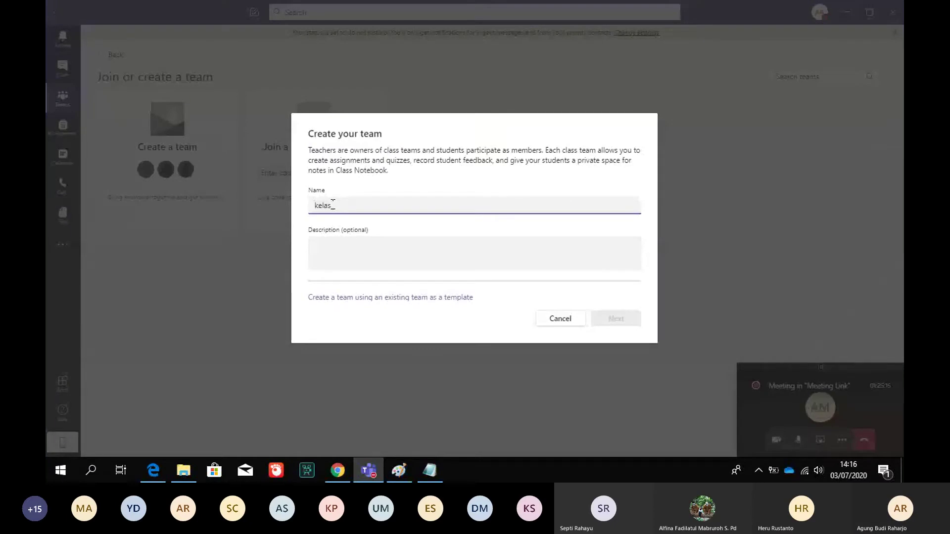
pyautogui.write('ateng')
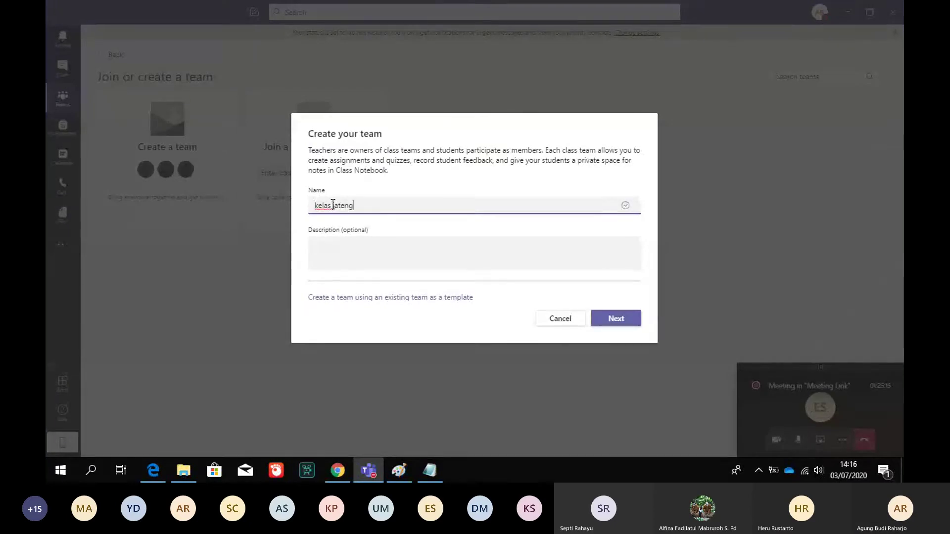
pyautogui.write('pintar 3')
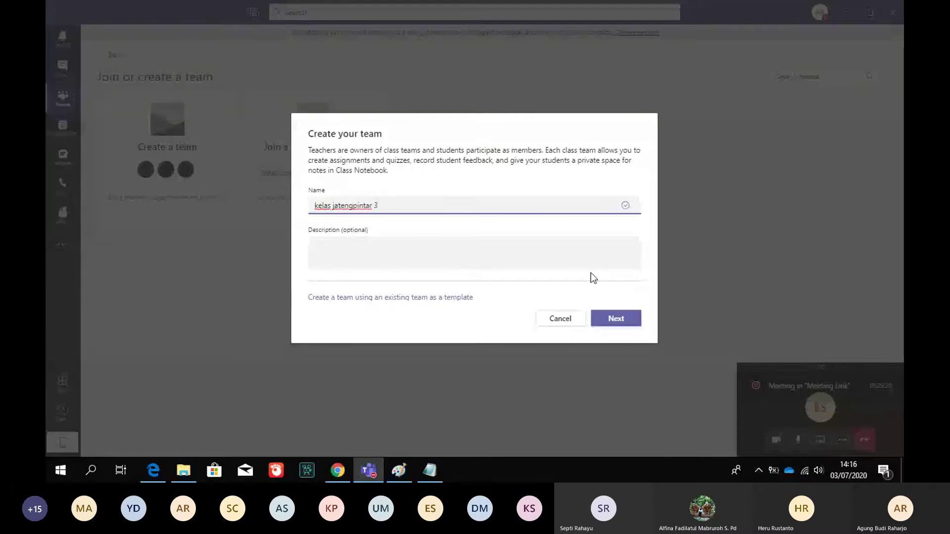
pyautogui.click(614, 318)
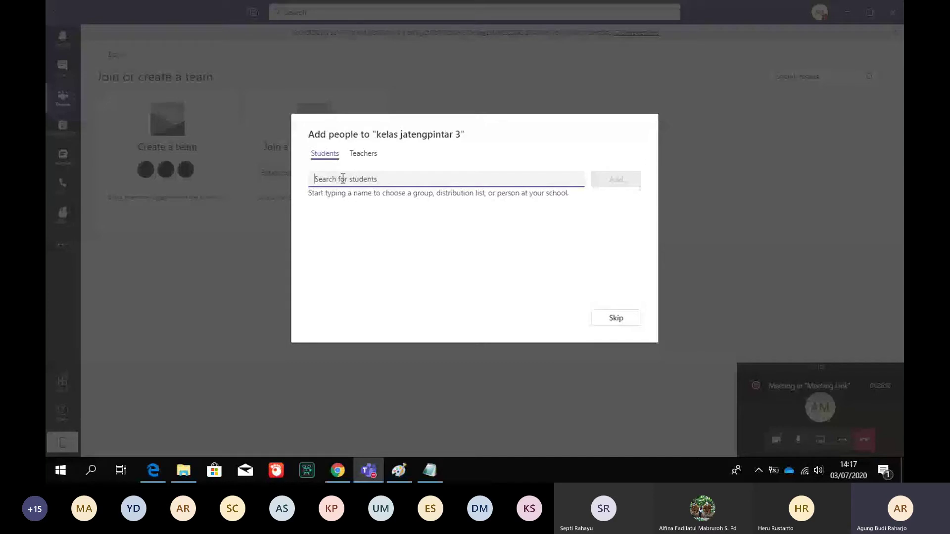
# In the Students tab, search for the class distribution list by name and select it
pyautogui.click(359, 155)
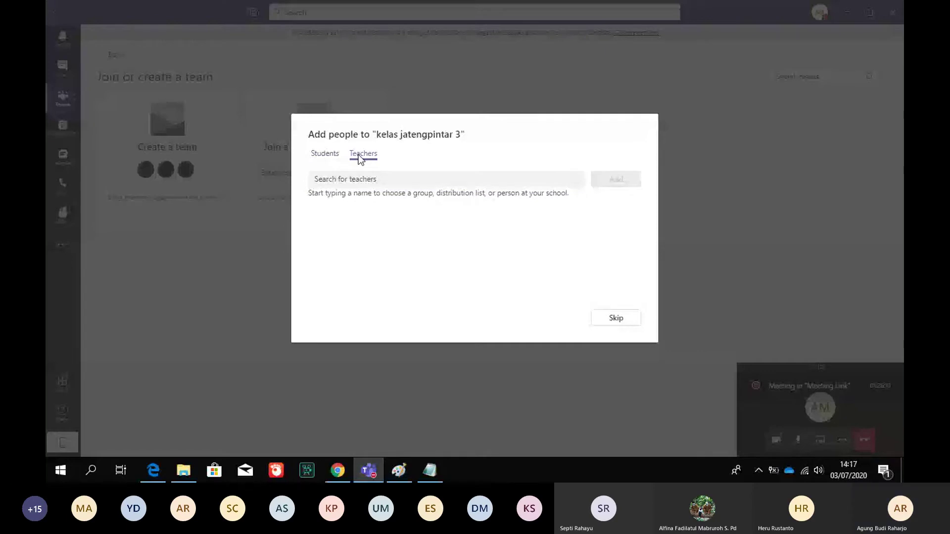
pyautogui.click(326, 159)
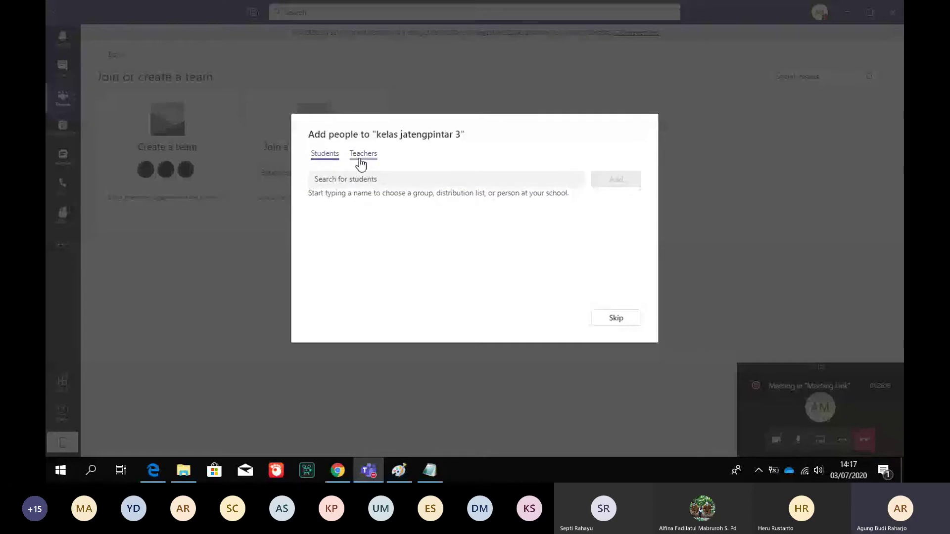
pyautogui.click(361, 158)
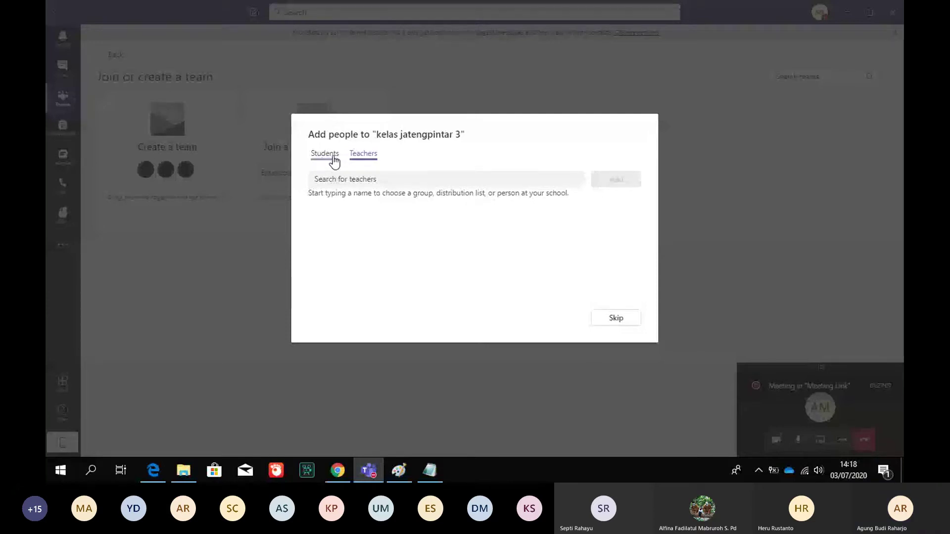
pyautogui.click(324, 156)
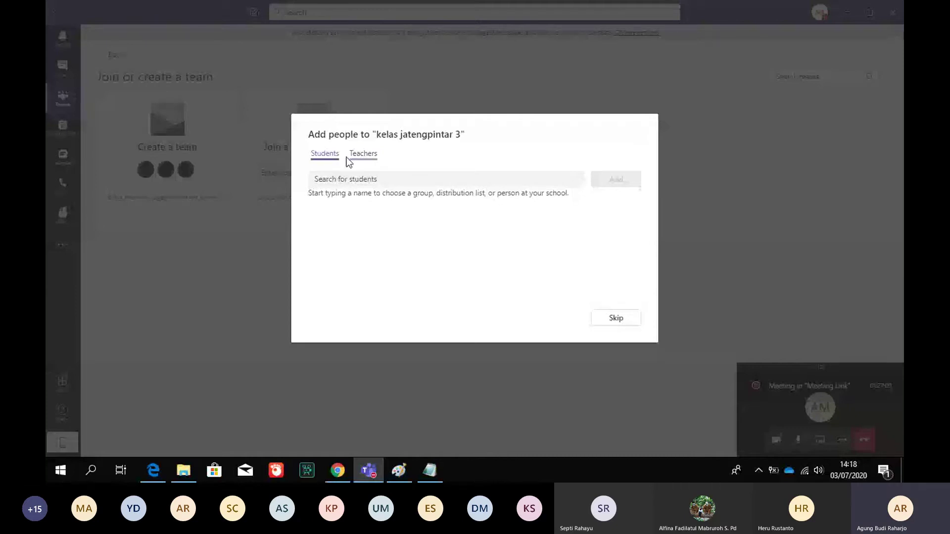
pyautogui.click(366, 158)
pyautogui.click(329, 155)
pyautogui.click(336, 177)
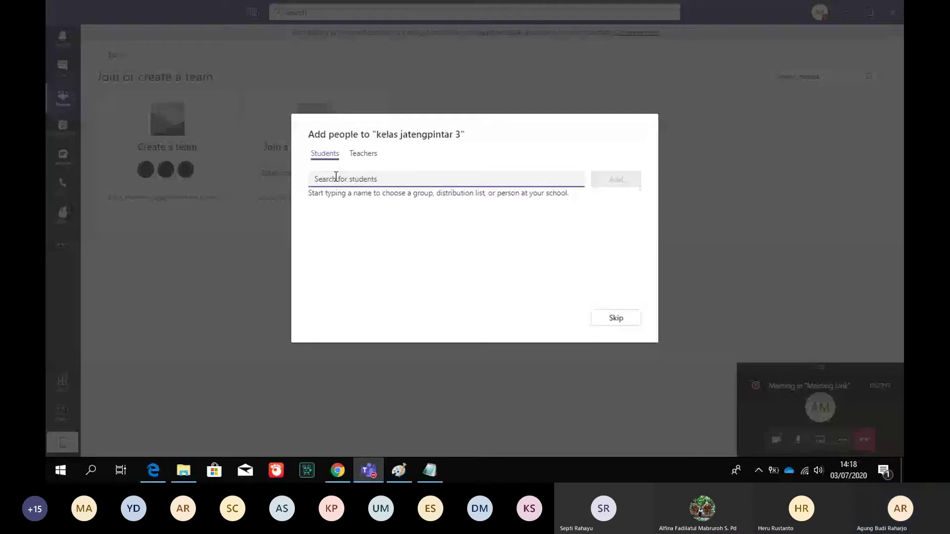
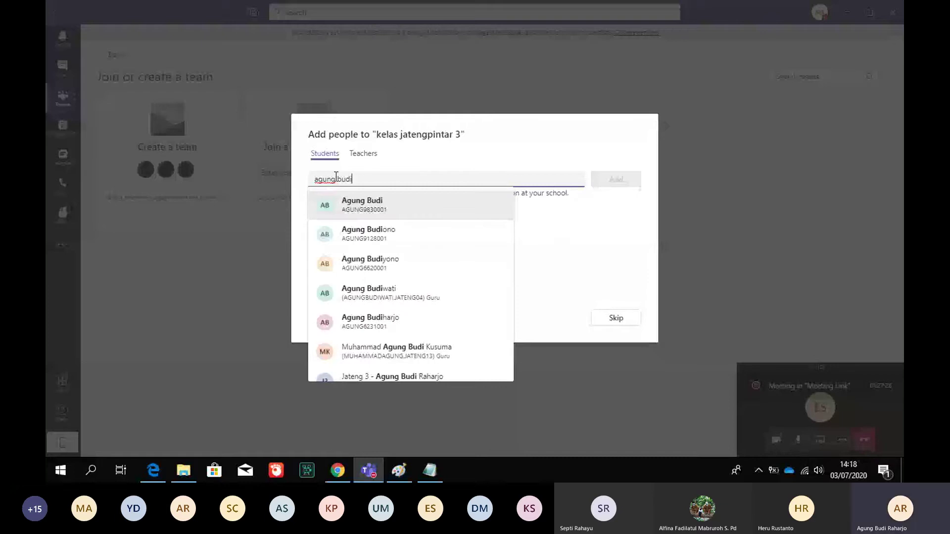
pyautogui.click(404, 376)
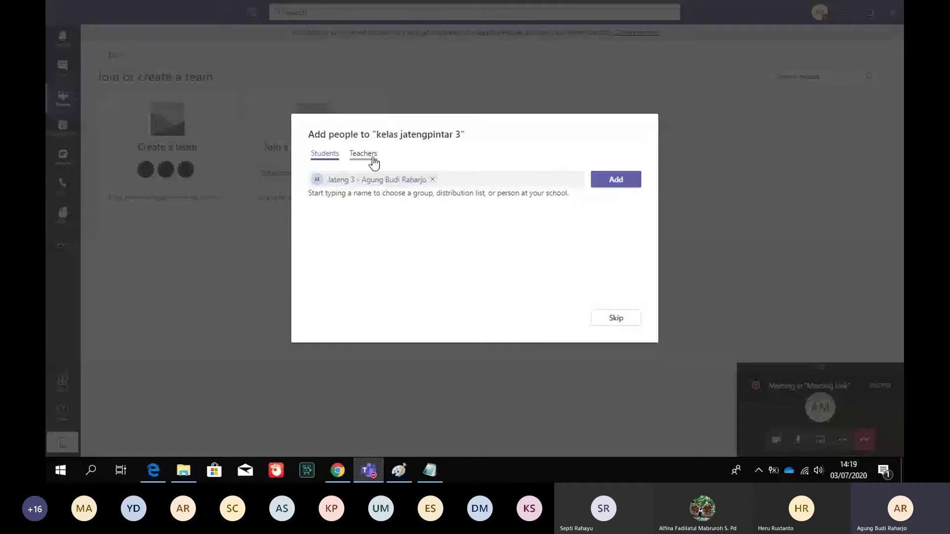
# Stage the Jateng 3 distribution list under Students for adding
pyautogui.click(372, 157)
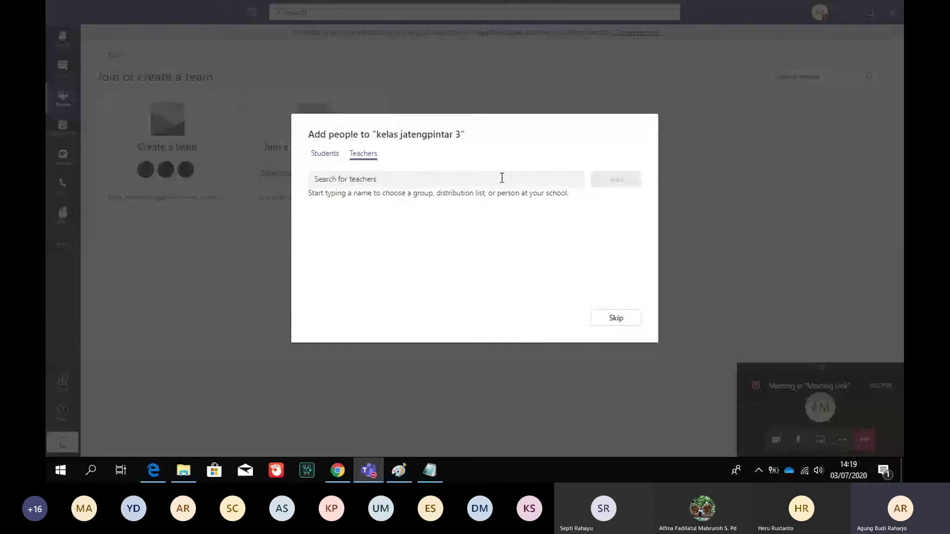
pyautogui.click(324, 156)
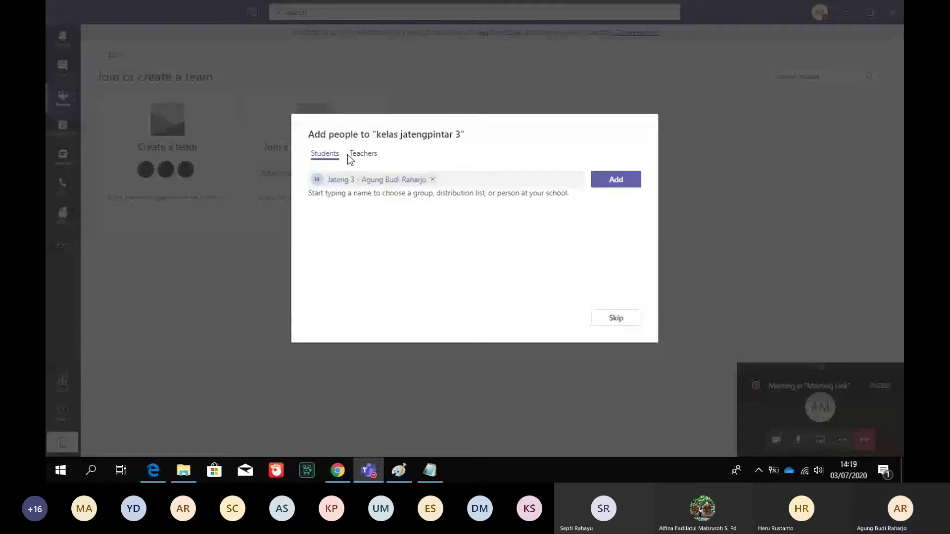
pyautogui.click(363, 159)
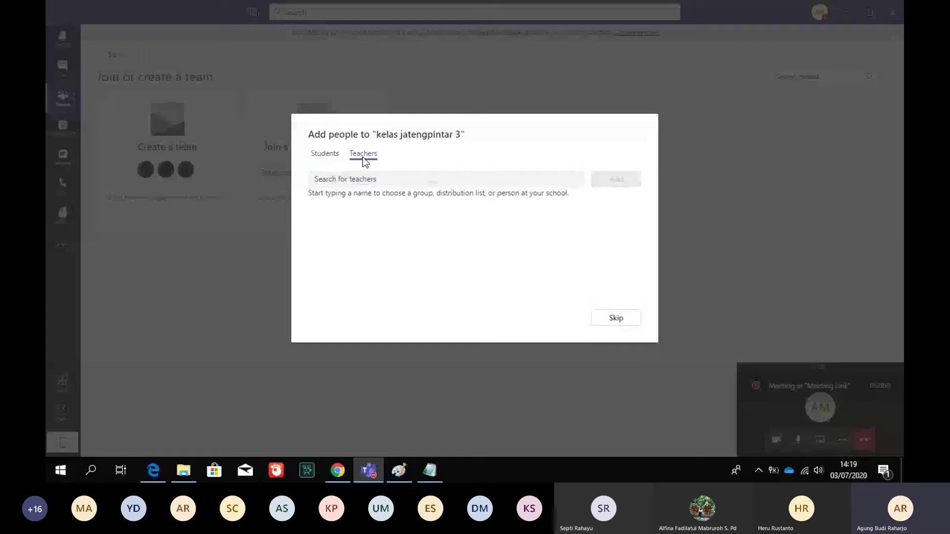
pyautogui.click(327, 157)
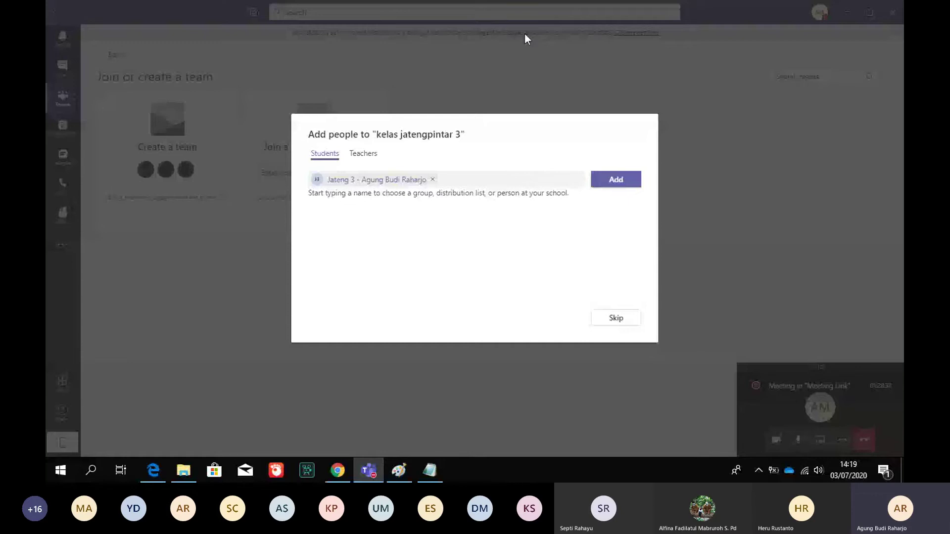
pyautogui.click(617, 181)
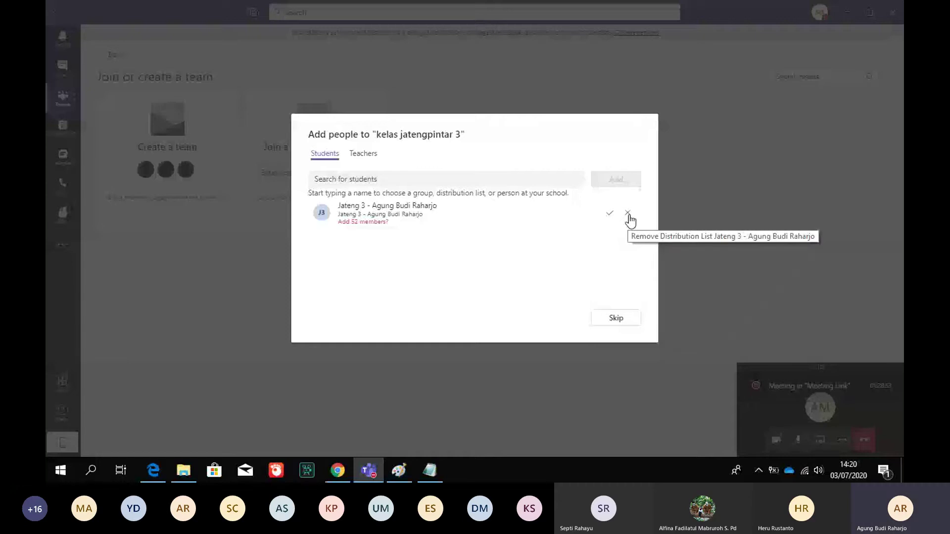
# Replace the distribution list with two individually searched students, then skip to the team
pyautogui.click(627, 213)
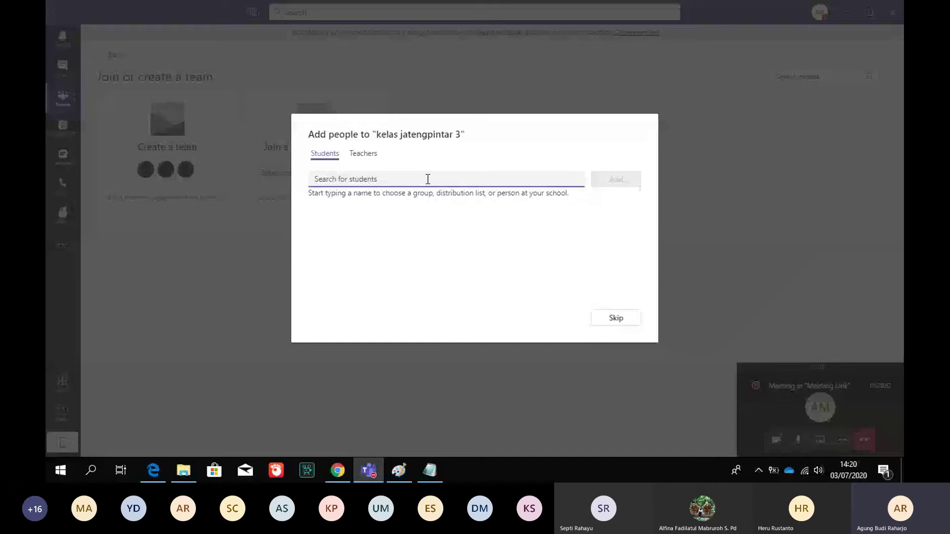
pyautogui.write('din')
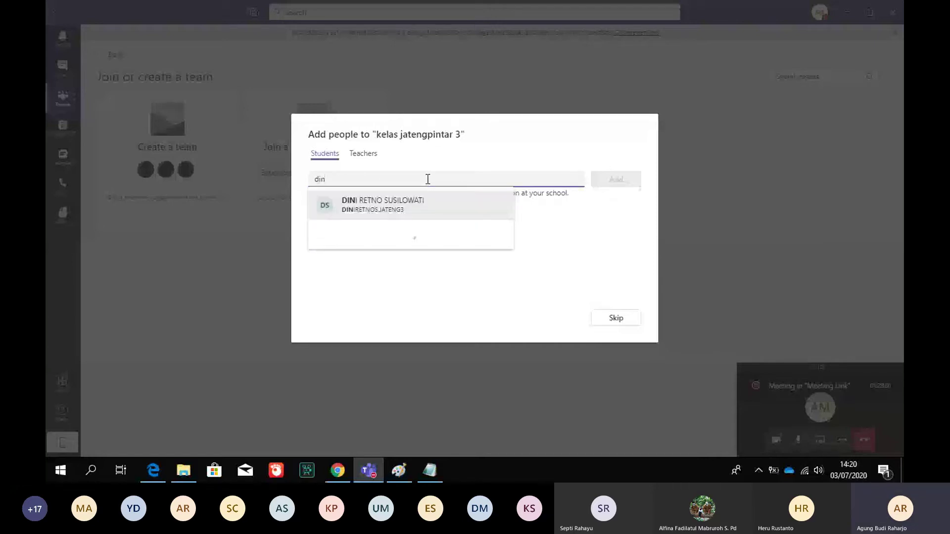
pyautogui.click(412, 207)
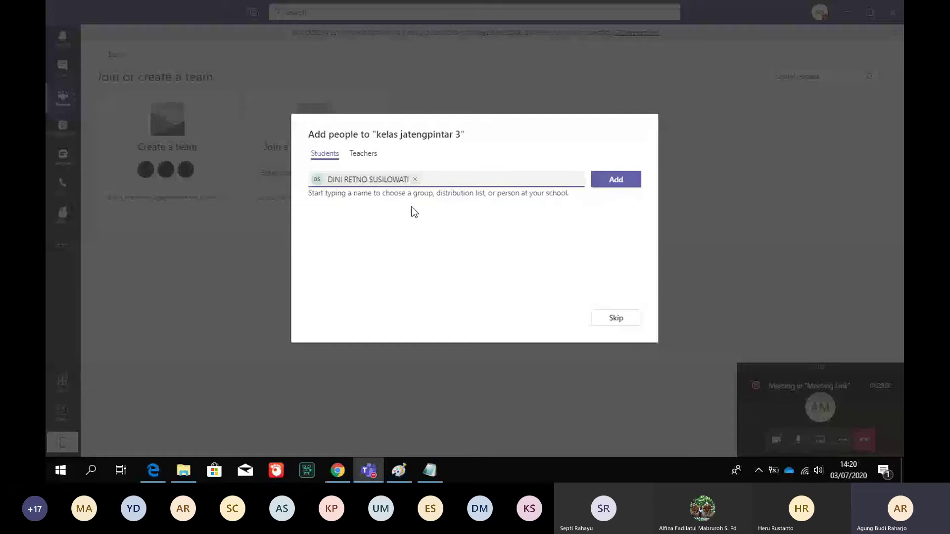
pyautogui.write('est')
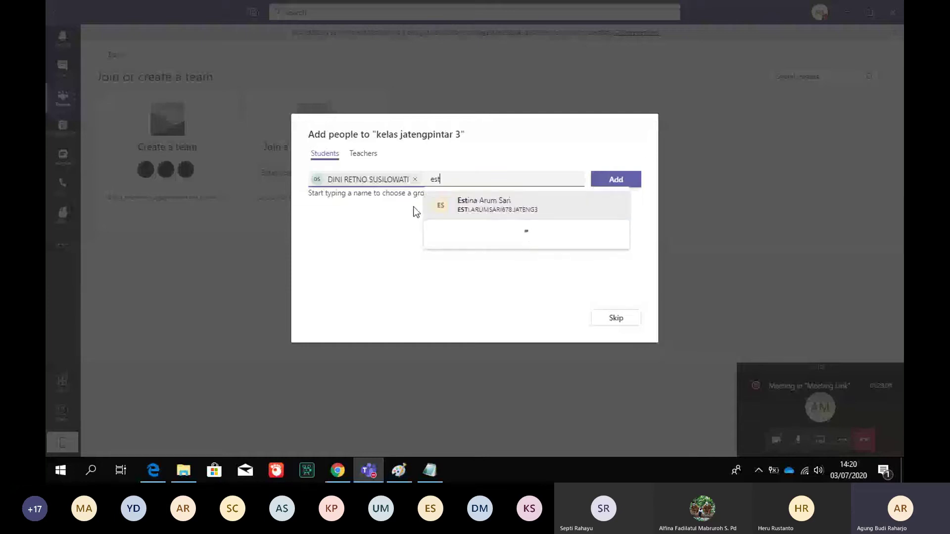
pyautogui.click(477, 205)
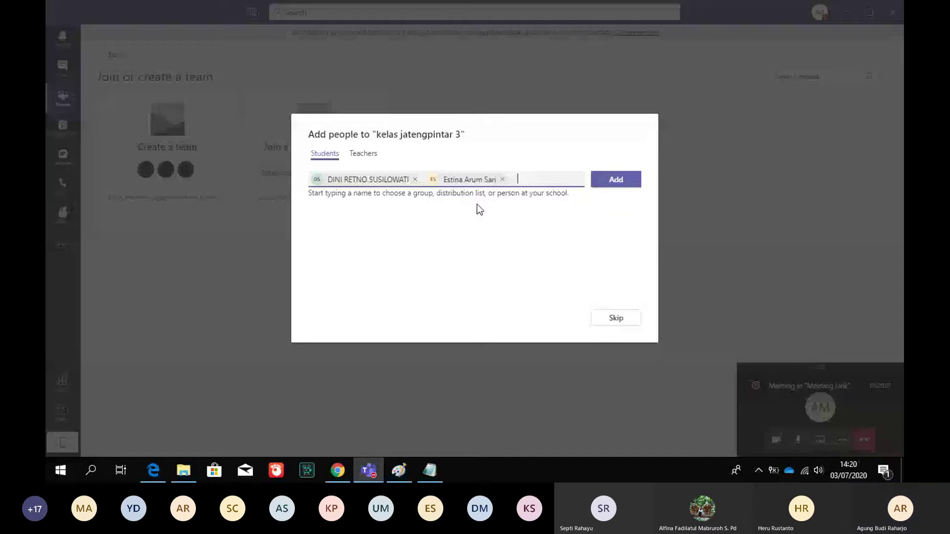
pyautogui.click(636, 316)
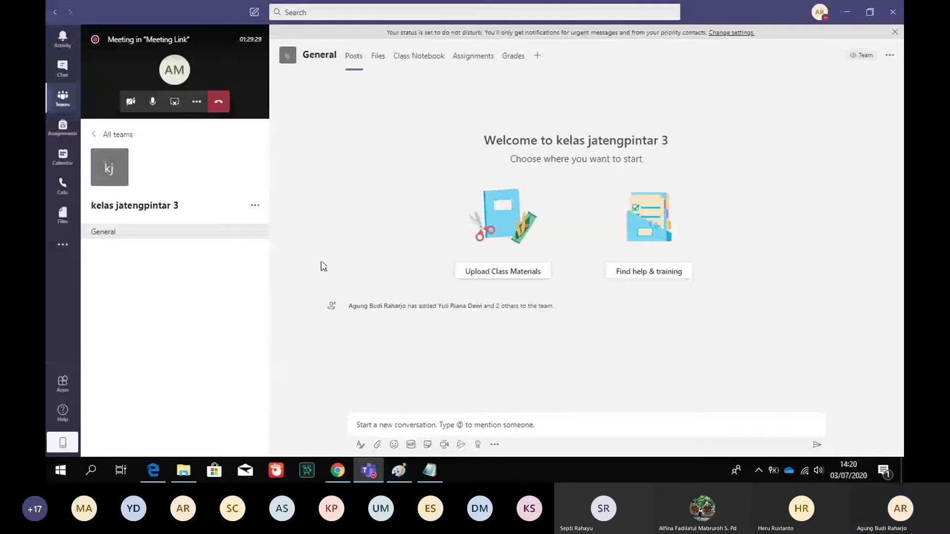
# Open Manage team for kelas jatengpintar 3 and expand Members and guests
pyautogui.click(256, 207)
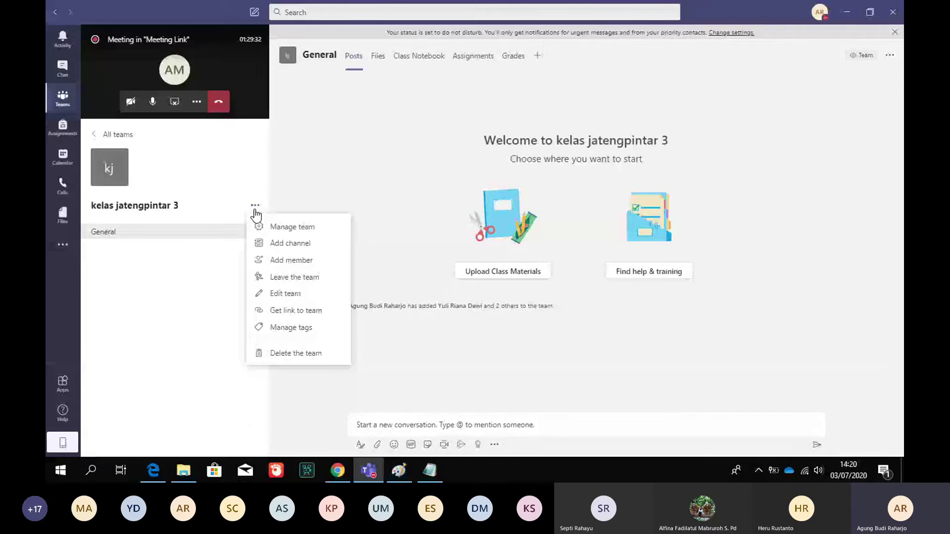
pyautogui.click(284, 226)
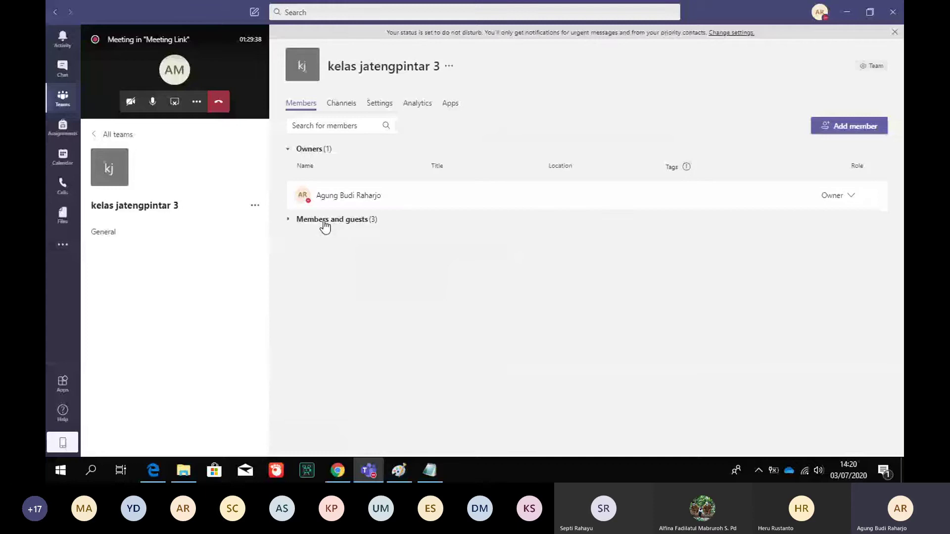
pyautogui.click(325, 221)
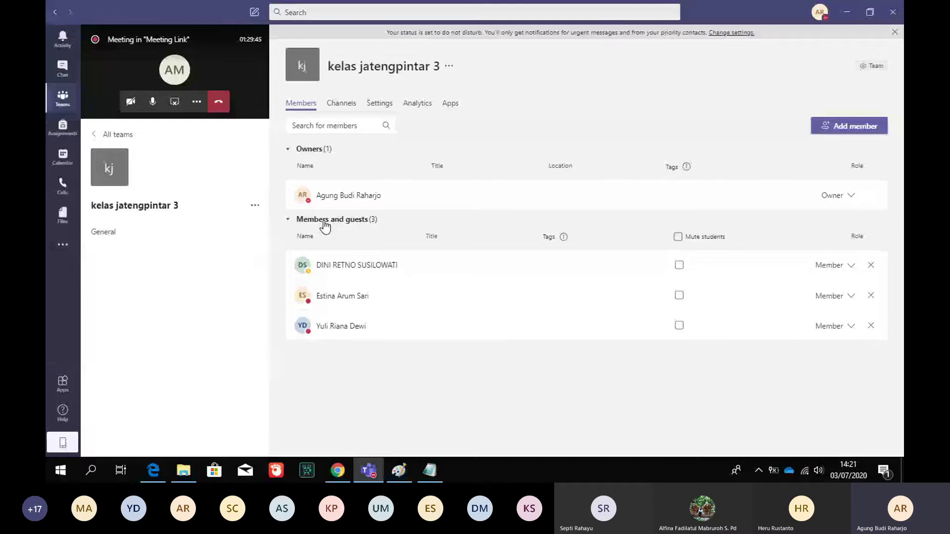
# Add a fourth student found by name search, bringing the team to 4 members
pyautogui.click(836, 129)
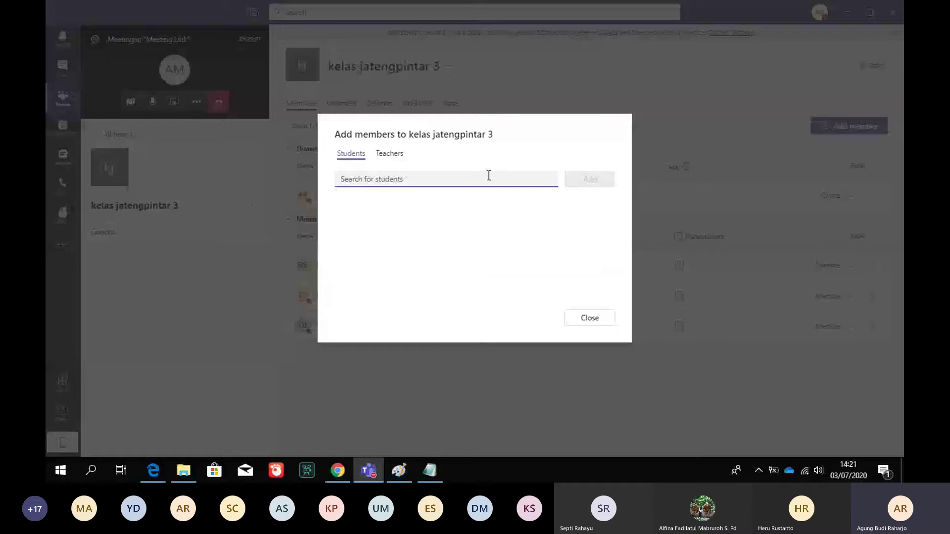
pyautogui.write('tr')
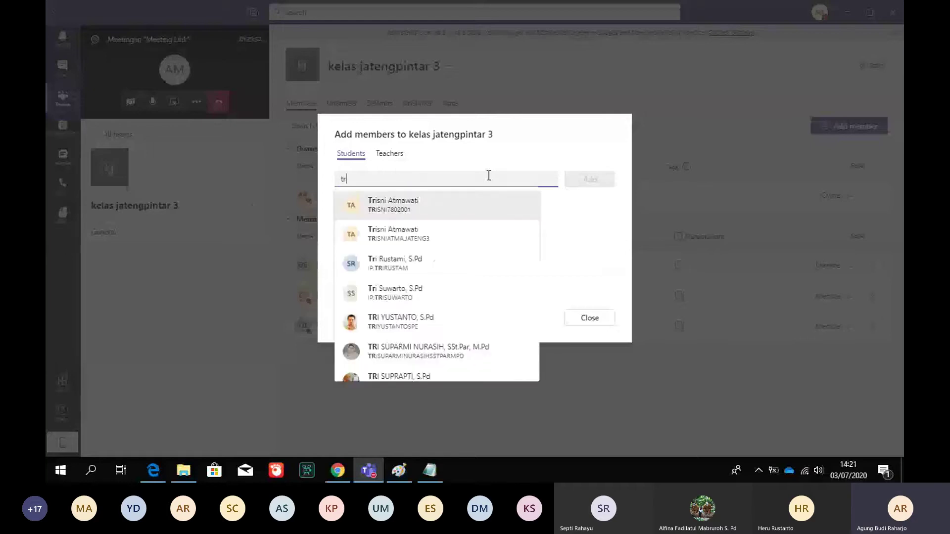
pyautogui.click(442, 233)
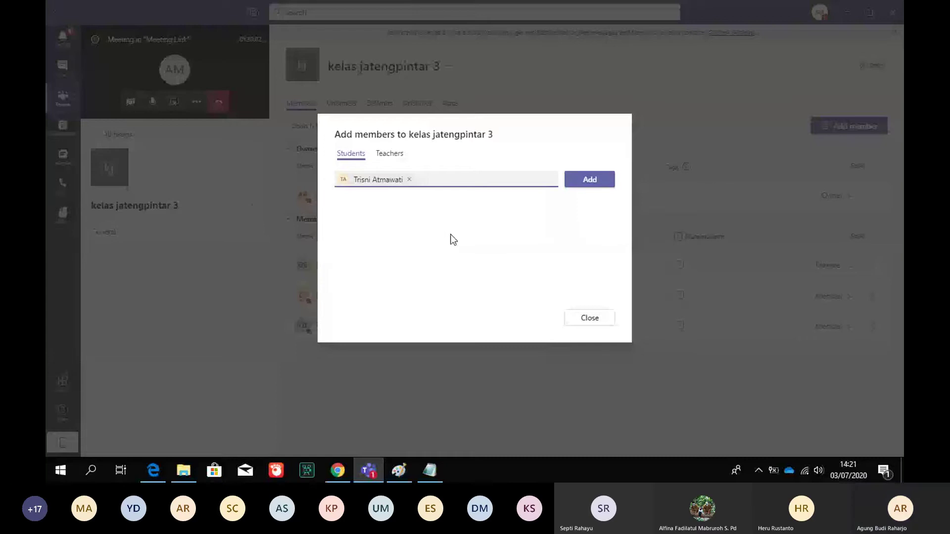
pyautogui.click(590, 181)
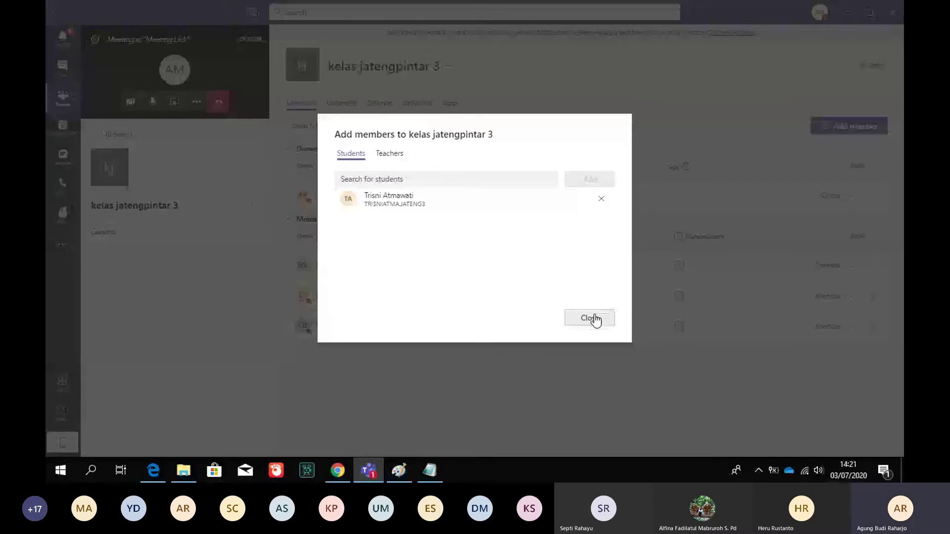
pyautogui.click(590, 319)
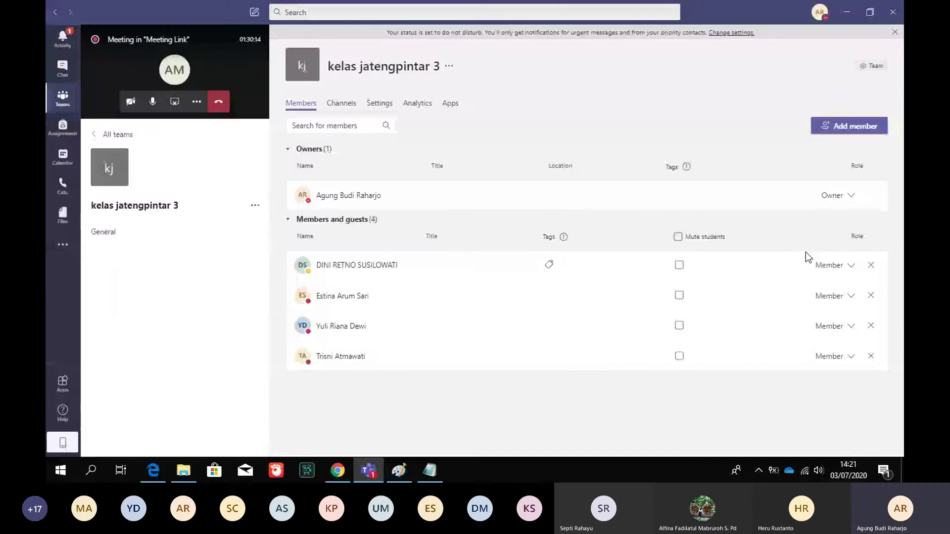
pyautogui.click(852, 267)
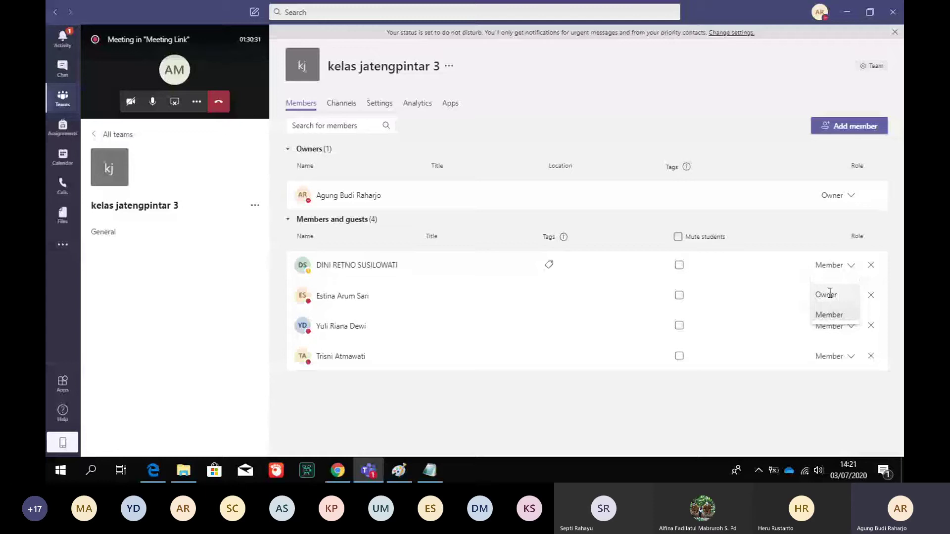
# Change the first student's role to Owner
pyautogui.click(830, 294)
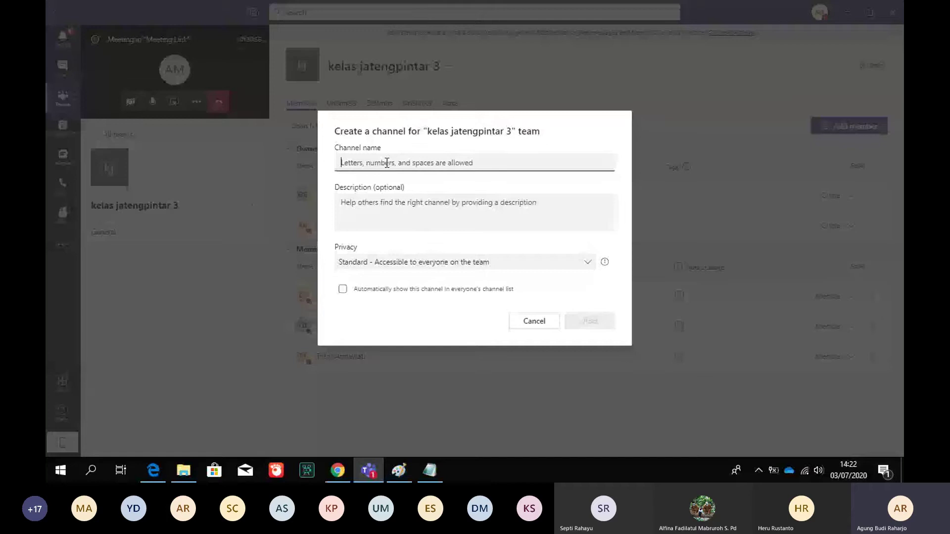
# Draft channel 'pengumpulan tugas' described 'pengumpulan tugas 1 harus dikumpulkan pada tanggal 20', then close unsaved
pyautogui.write('pengumpulan')
pyautogui.write('t')
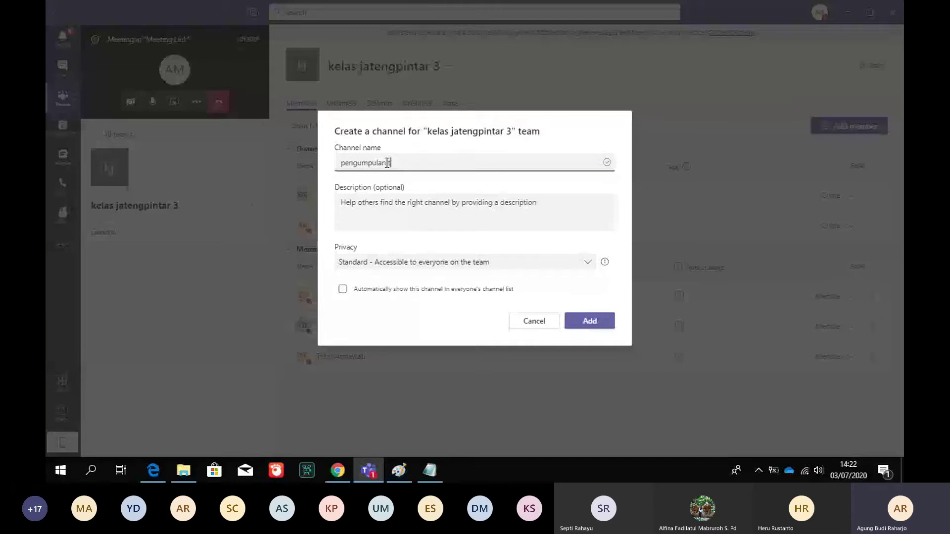
pyautogui.write('ugas')
pyautogui.click(470, 217)
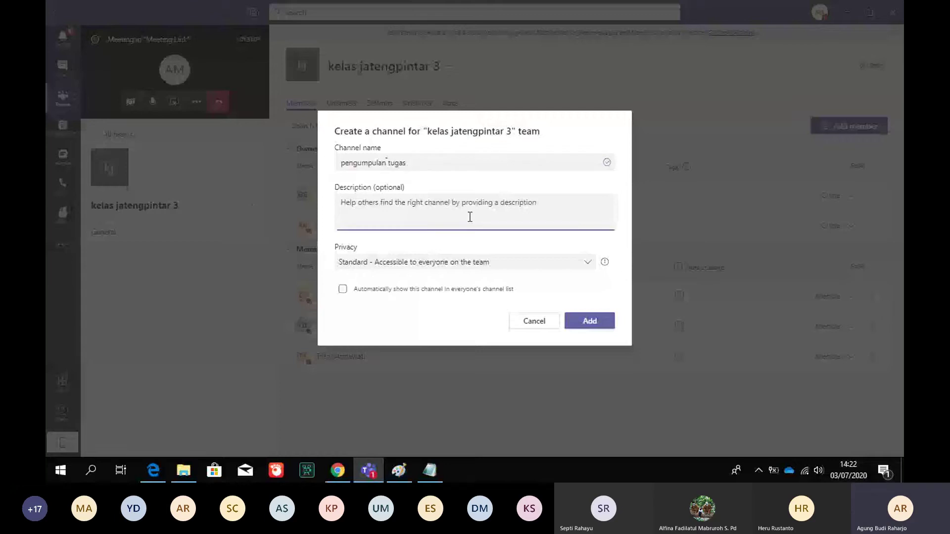
pyautogui.write('pengumpu')
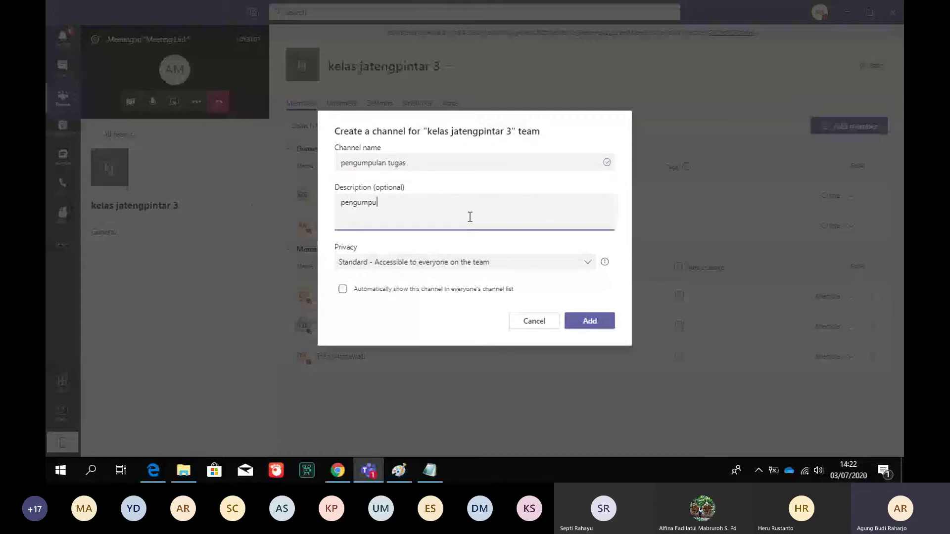
pyautogui.write('a')
pyautogui.press('BackSpace')
pyautogui.write('lan tugas 1')
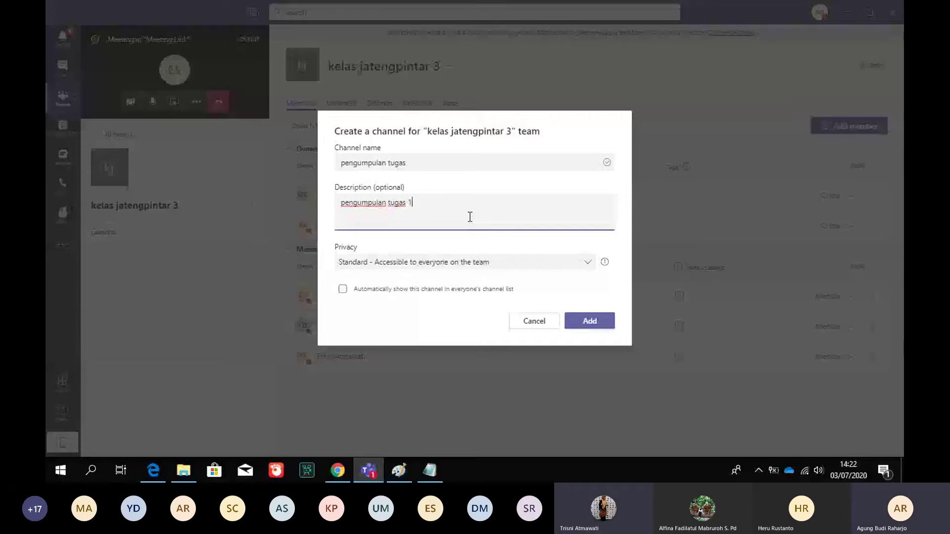
pyautogui.write(' haru')
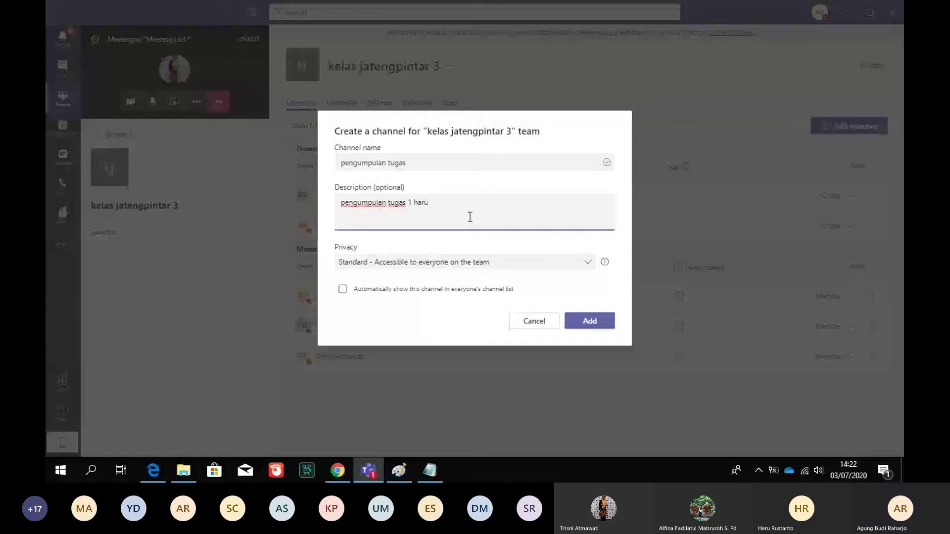
pyautogui.write('s')
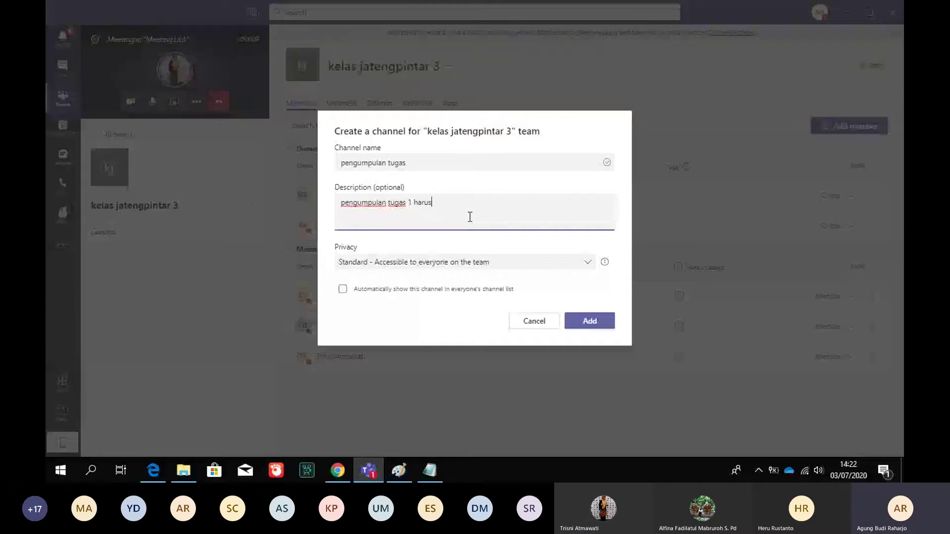
pyautogui.write(' dikumpulkan pad')
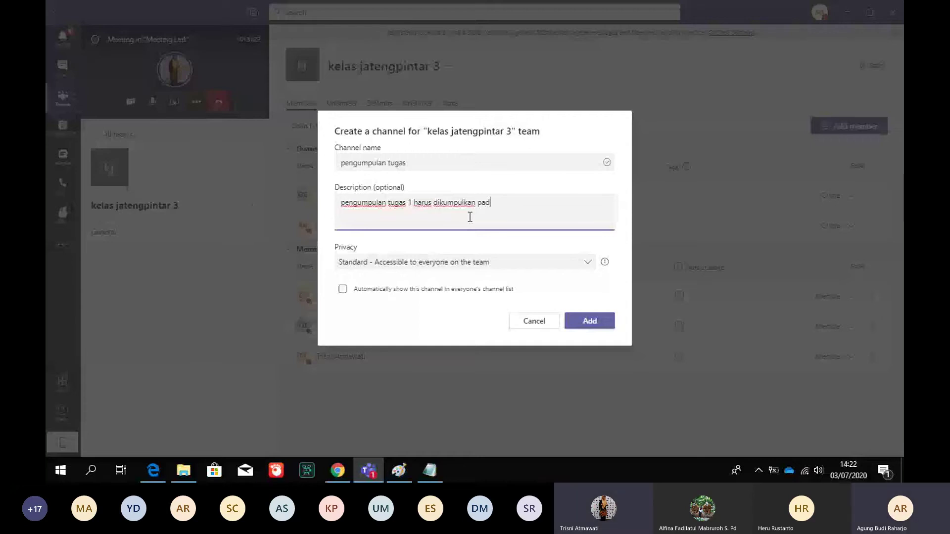
pyautogui.write('a tangga')
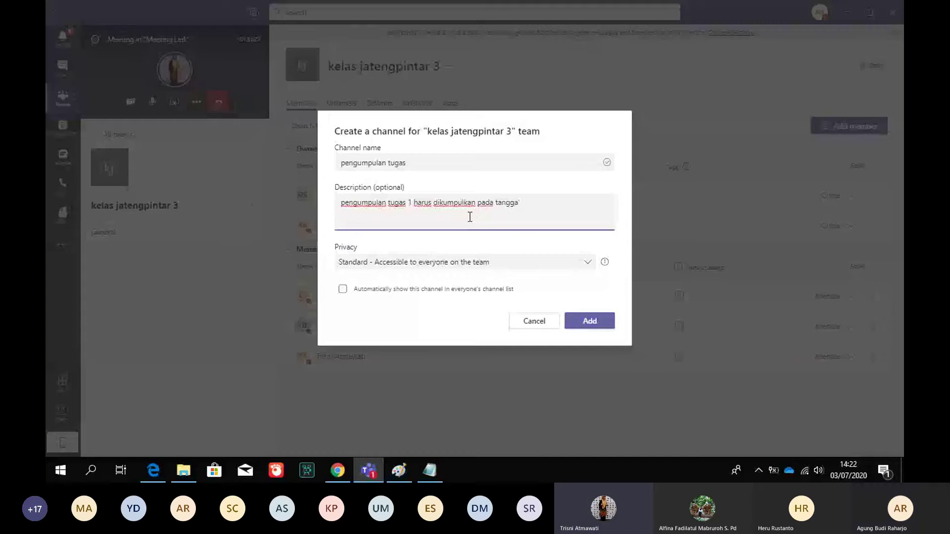
pyautogui.write('l 20')
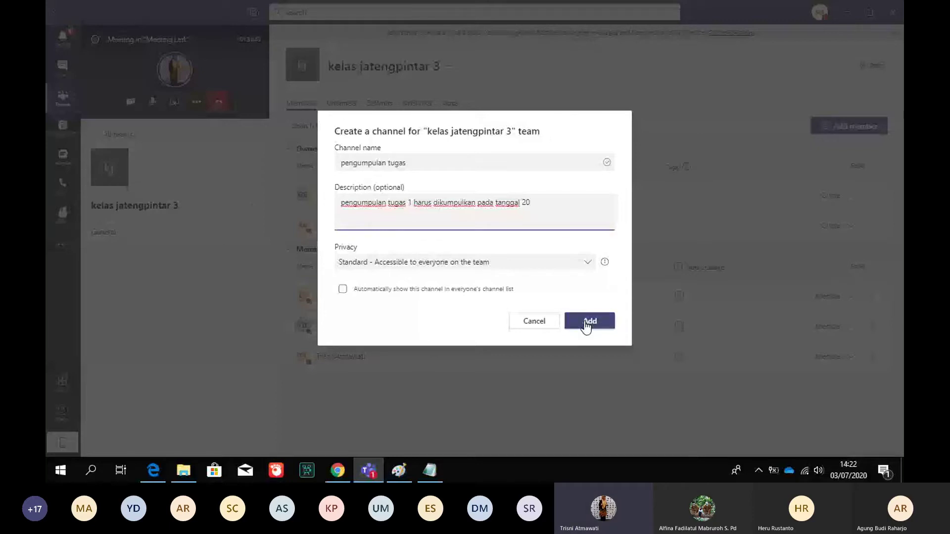
pyautogui.click(417, 376)
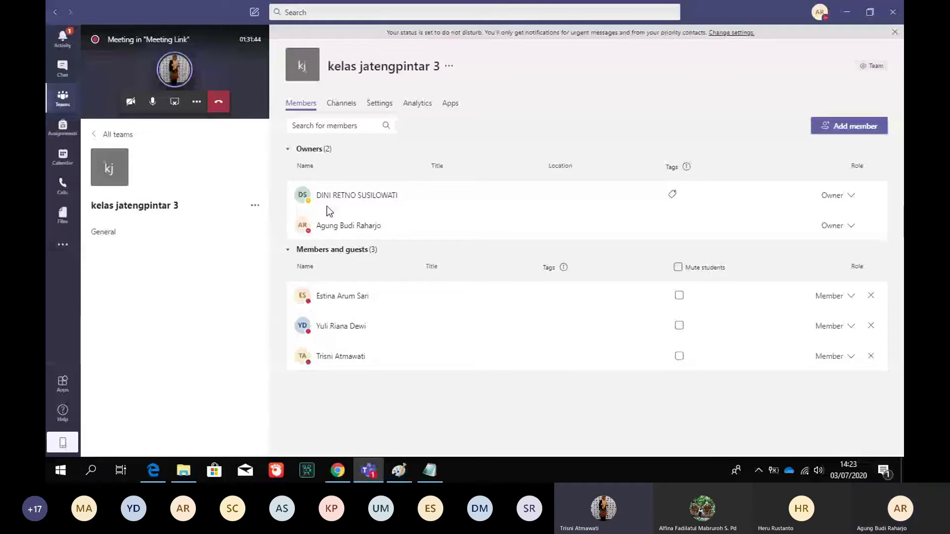
# Check the meeting's extra options, restore the meeting view, and return to the General channel
pyautogui.click(196, 103)
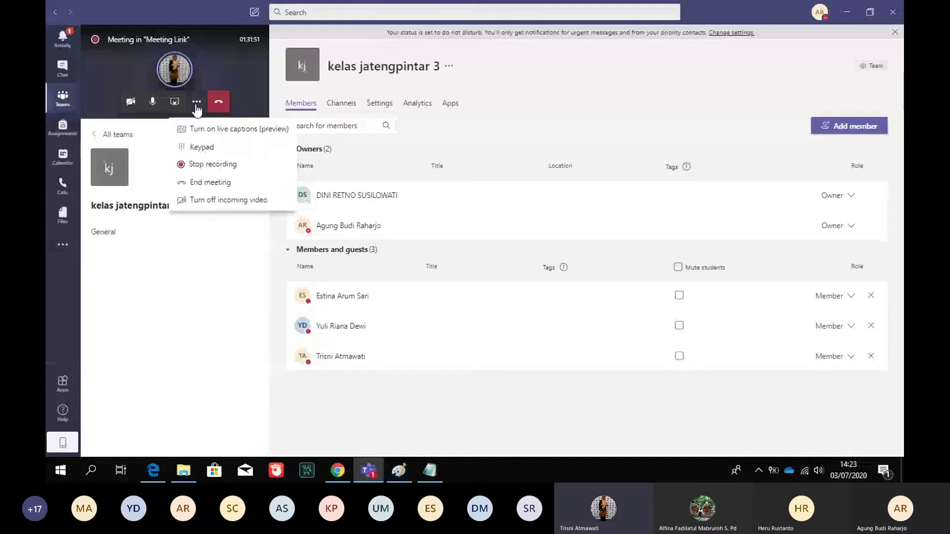
pyautogui.click(196, 104)
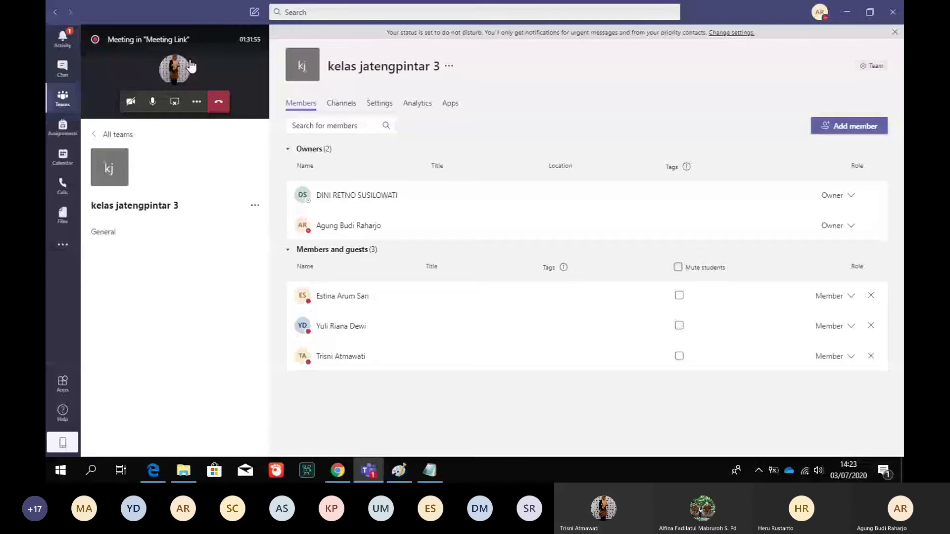
pyautogui.click(191, 66)
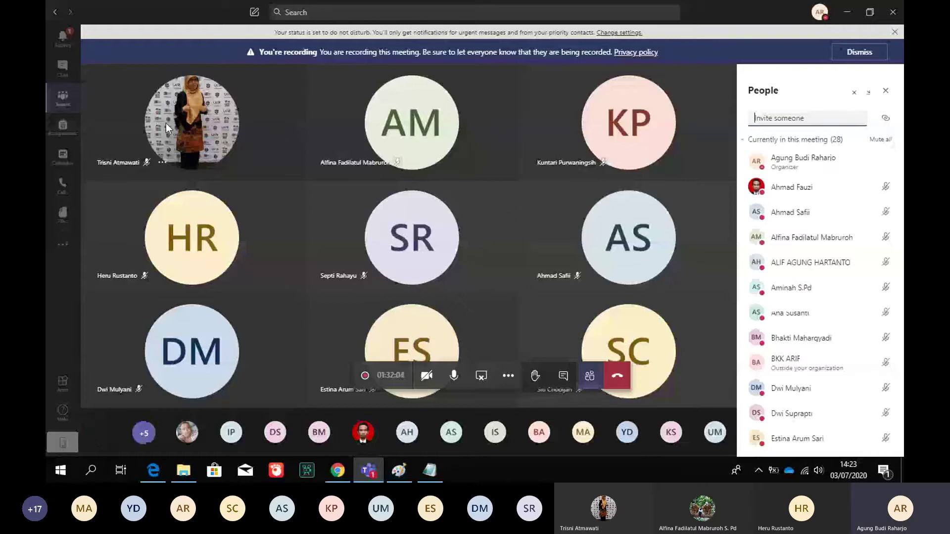
pyautogui.click(62, 99)
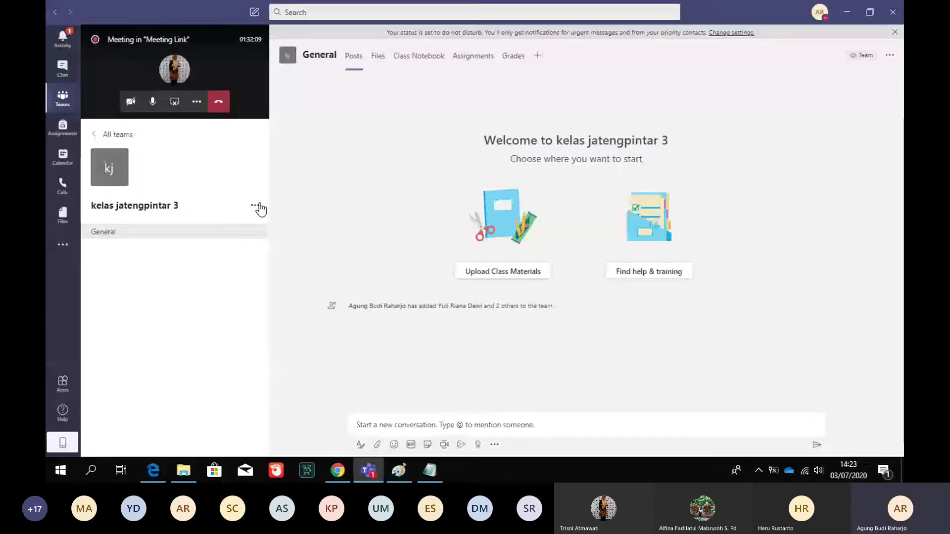
# Add Standard channel 'pengumpulan tugas', described 'tugas dikumpulkan tanggal 20 juli 2020', shown automatically to everyone
pyautogui.click(254, 206)
pyautogui.click(284, 243)
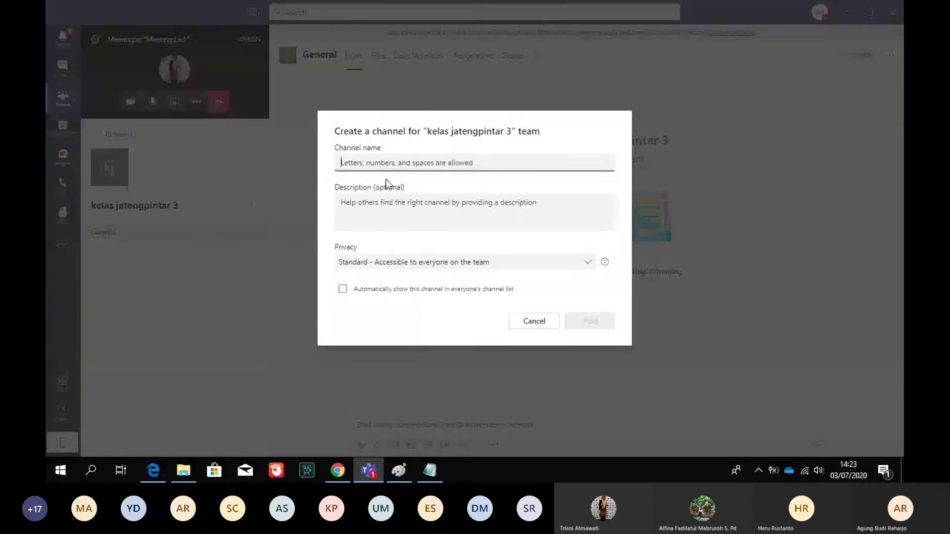
pyautogui.write('peng')
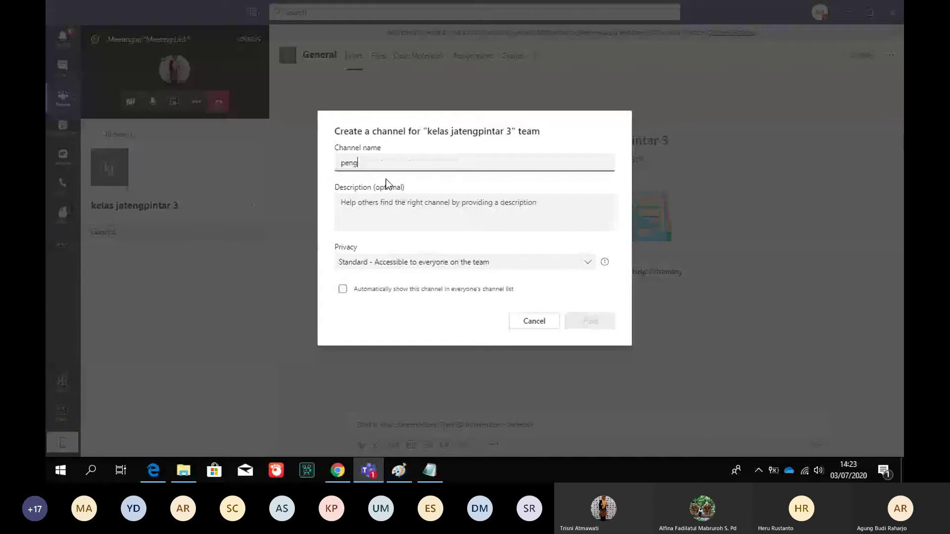
pyautogui.write('umpulan tuga')
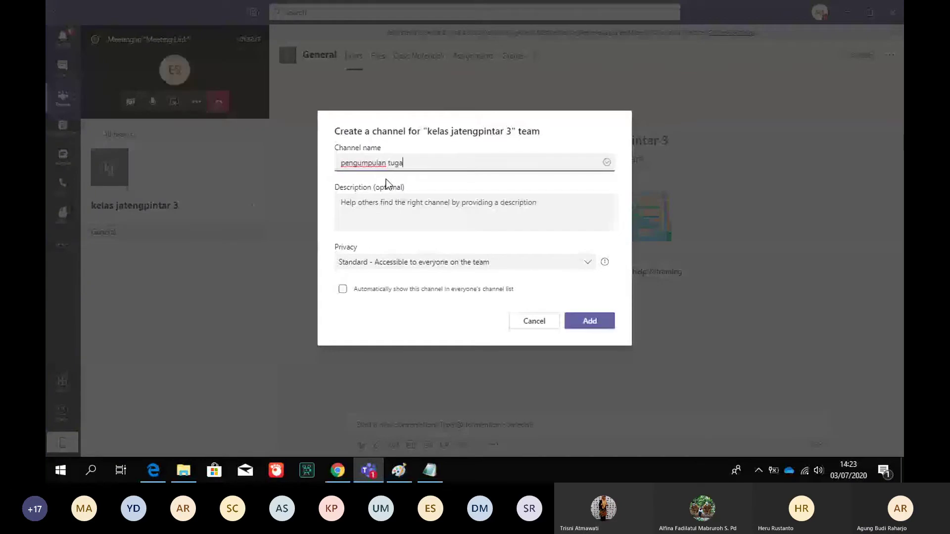
pyautogui.write('s')
pyautogui.click(389, 208)
pyautogui.write('tugas dikumpulkan tangga')
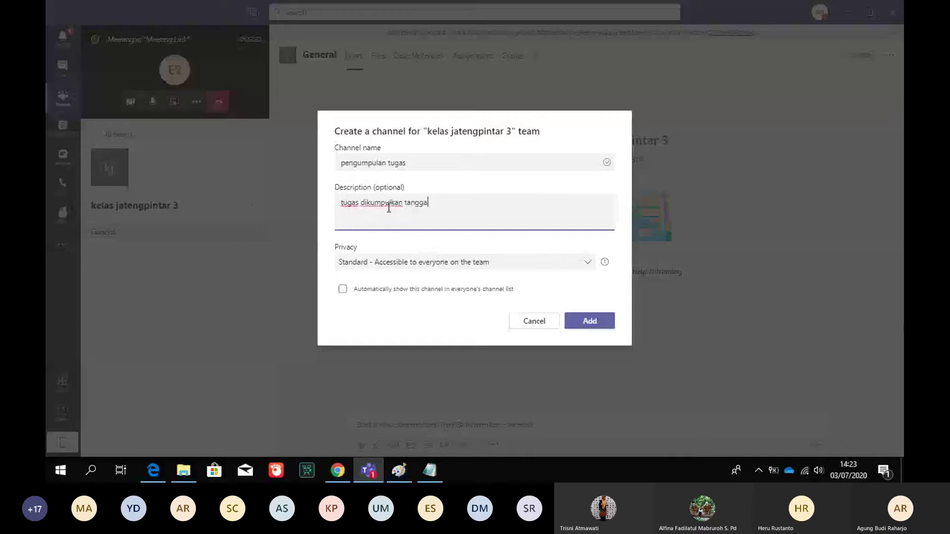
pyautogui.write('l 20 juli 2020')
pyautogui.click(590, 264)
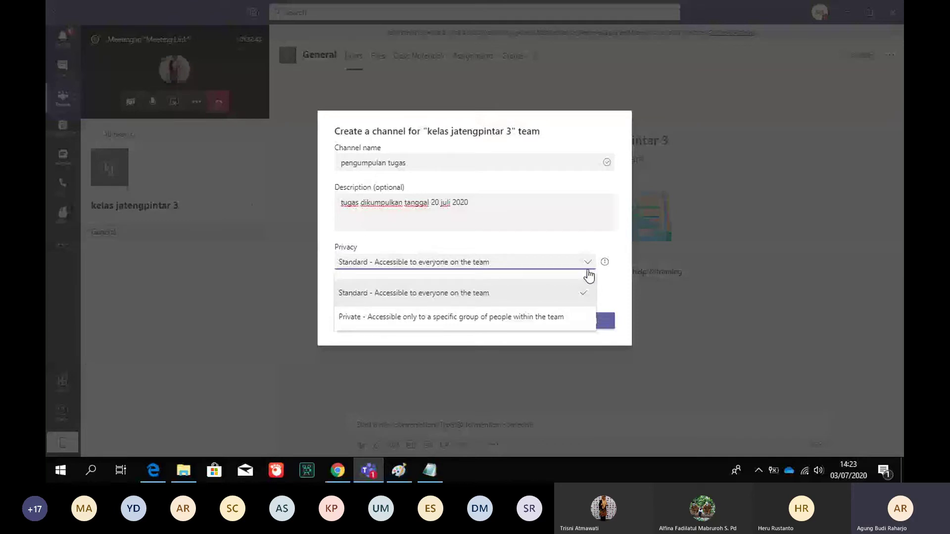
pyautogui.click(613, 249)
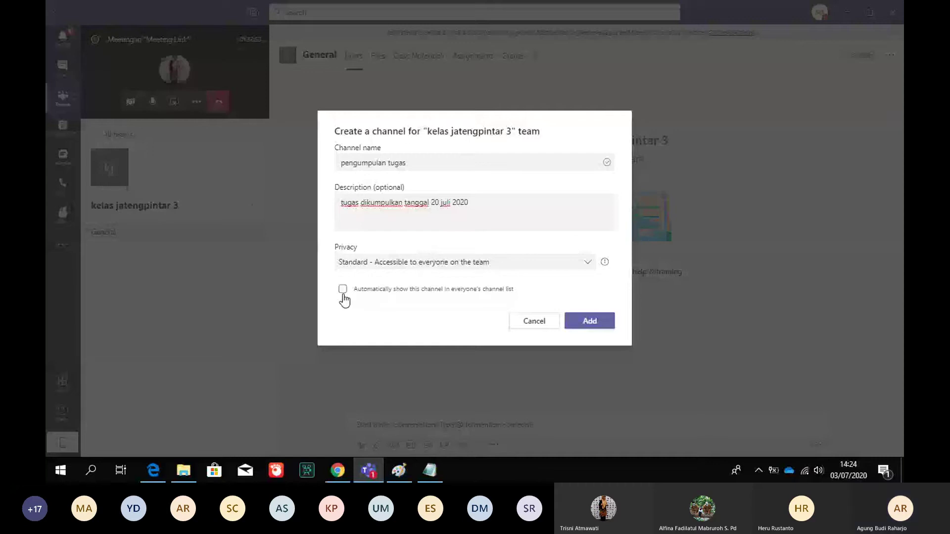
pyautogui.click(343, 290)
pyautogui.click(589, 321)
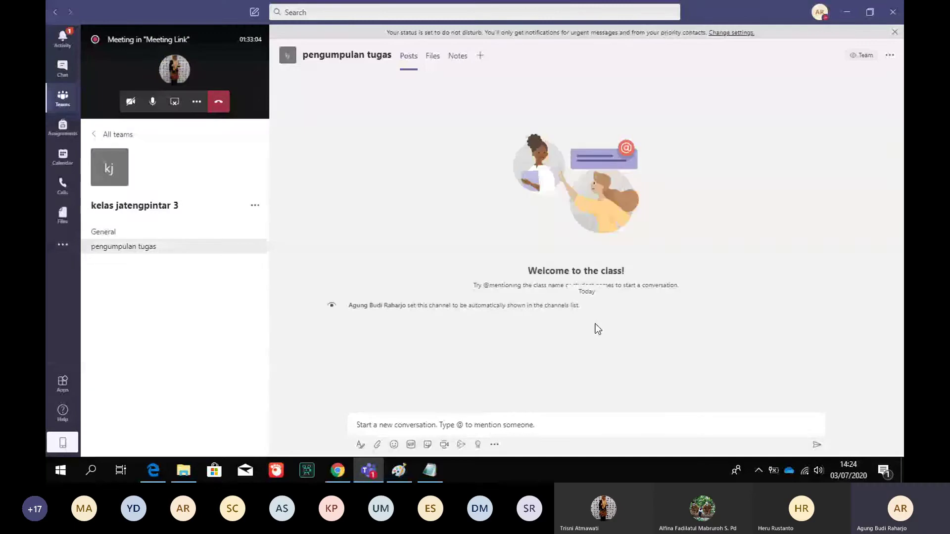
# Place the cursor in the General channel's new-conversation compose box
pyautogui.click(388, 424)
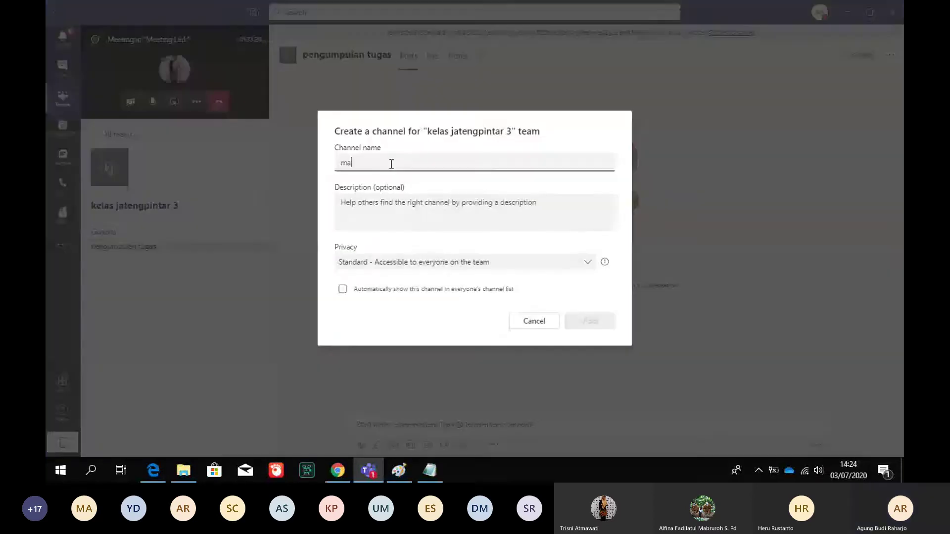
# Enter 'materi 1 ekonomi internasional' as the new channel's name
pyautogui.write('teri 1')
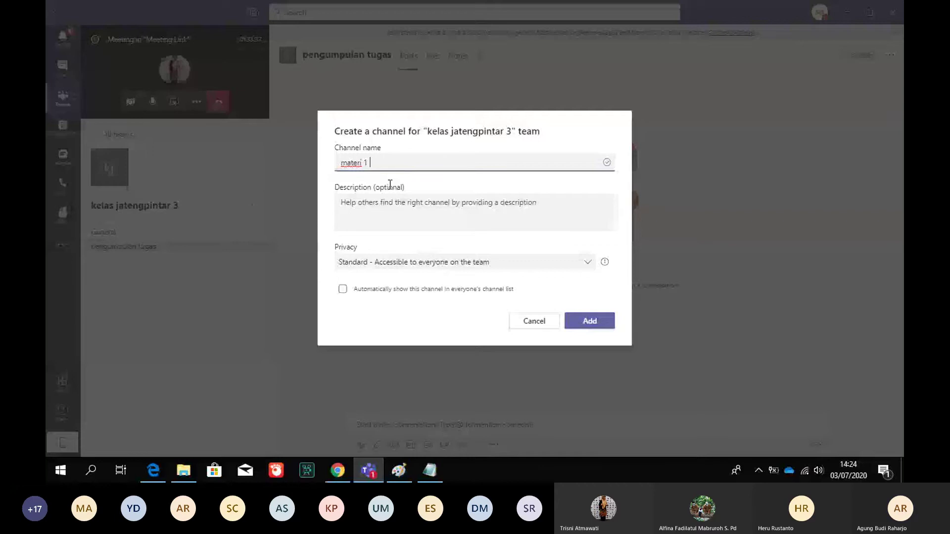
pyautogui.write('ekonomi internasional')
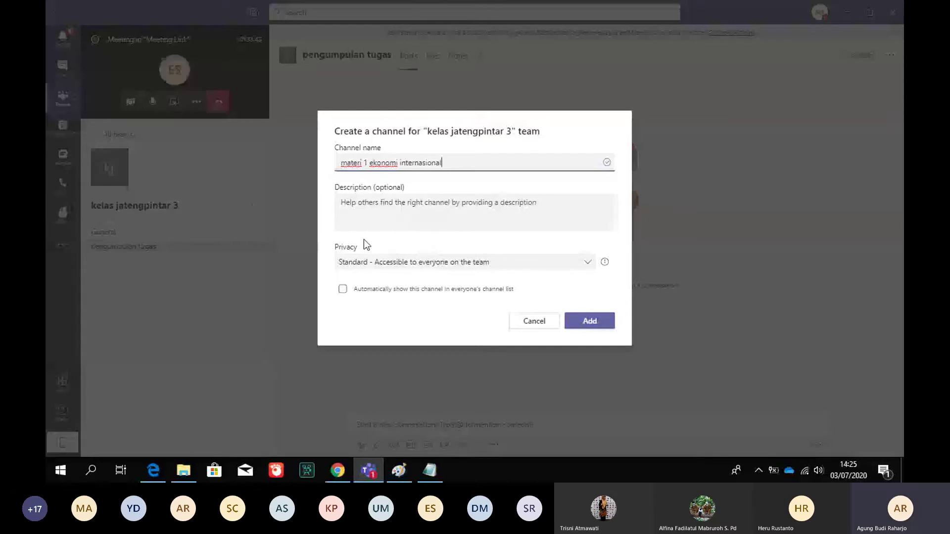
pyautogui.click(366, 208)
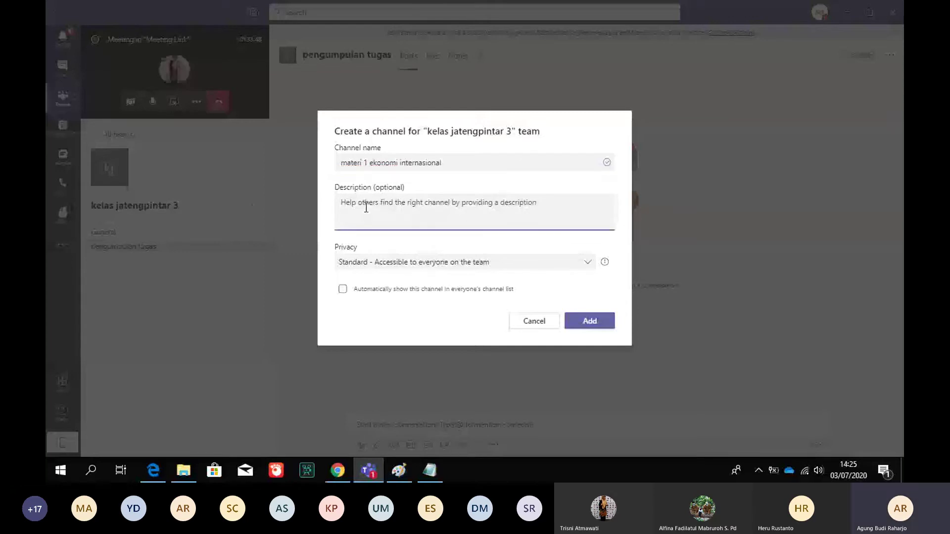
# Add a 'bacalah…' description about reading sub bab organisasi internasional, auto-show the channel, and add it
pyautogui.write('buka l')
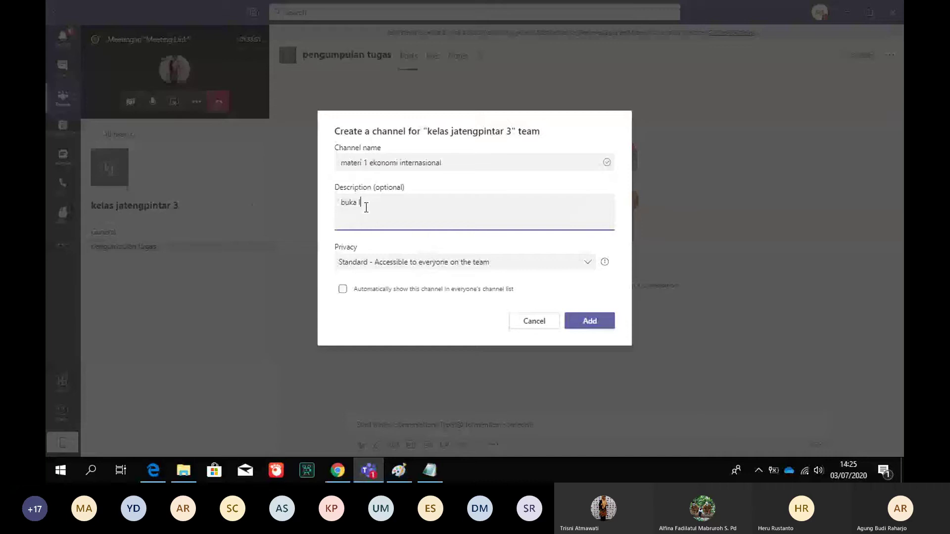
pyautogui.write('ah buku ek')
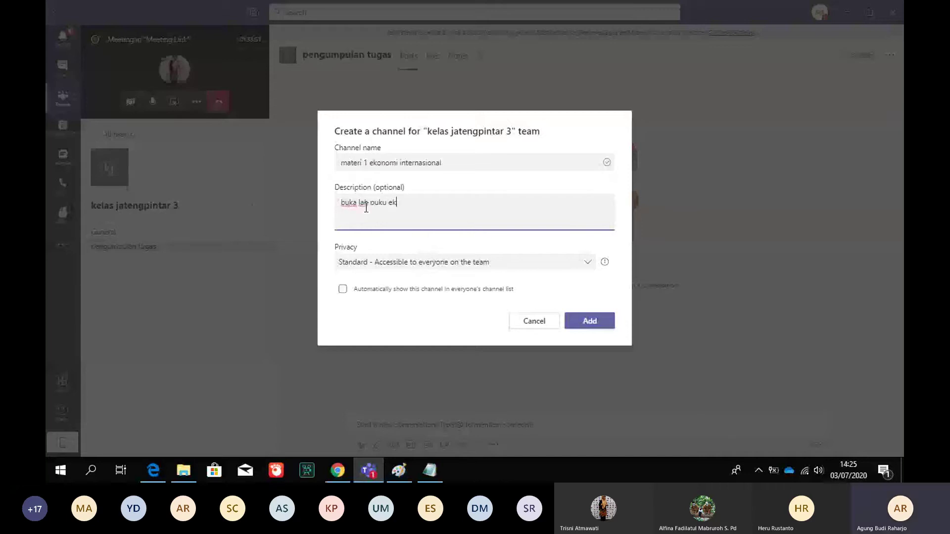
pyautogui.write('onomi bagian bab eko')
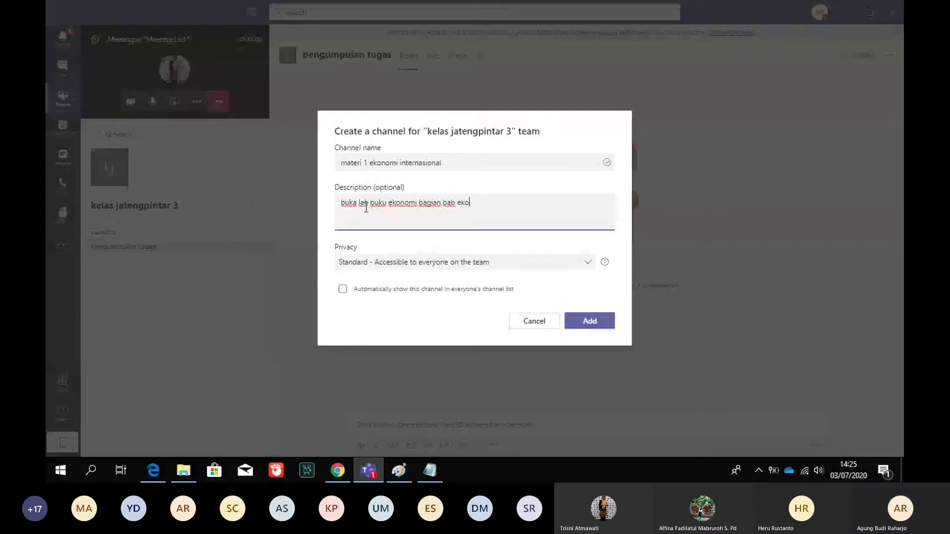
pyautogui.write('nomi in')
pyautogui.write('ten')
pyautogui.write('nasional')
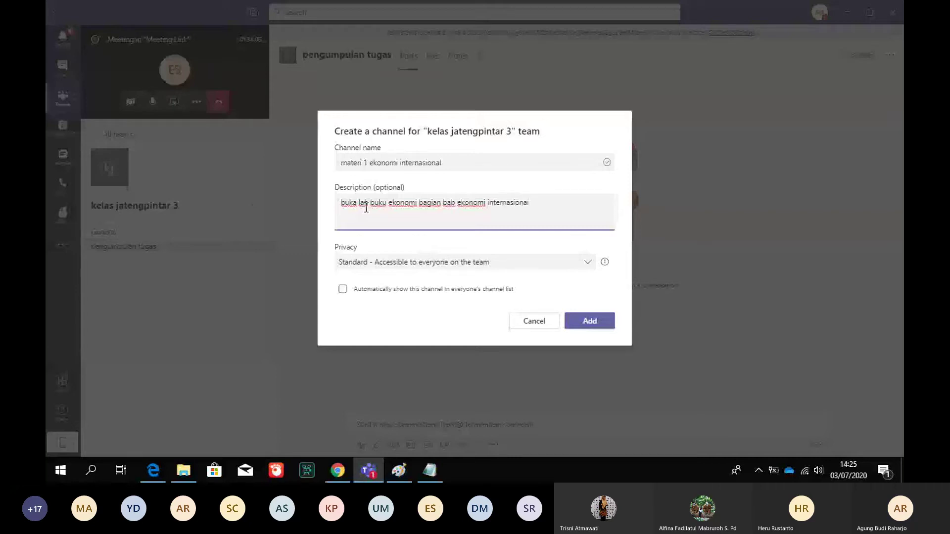
pyautogui.write(' analisis ')
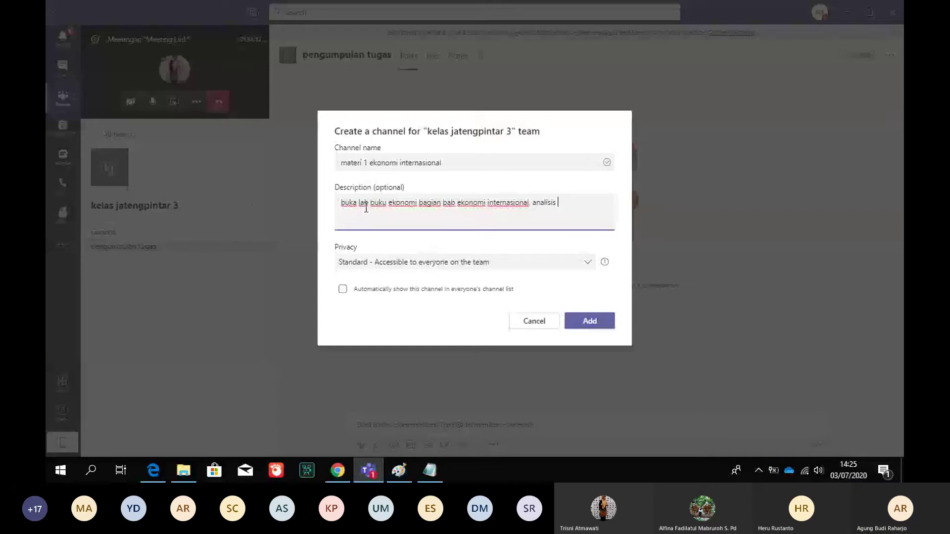
pyautogui.write('ian ma')
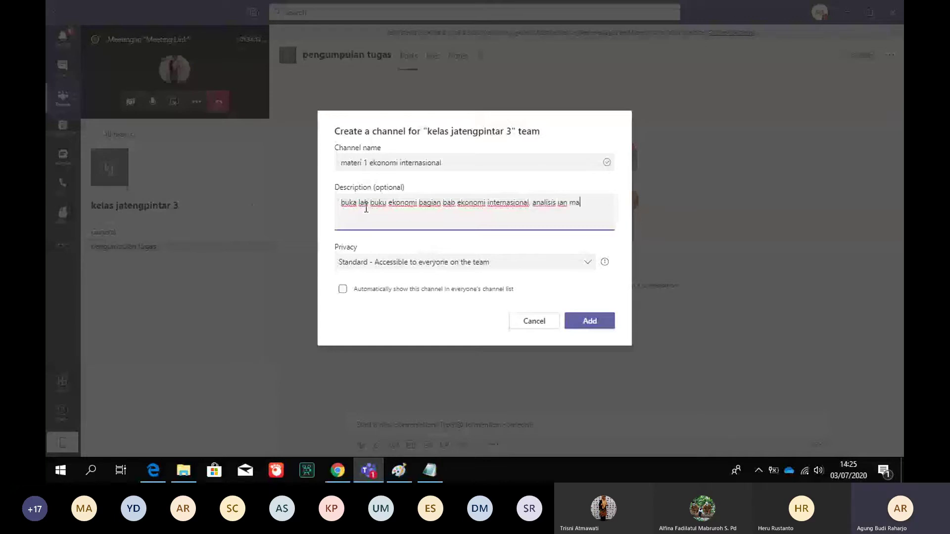
pyautogui.write('teri')
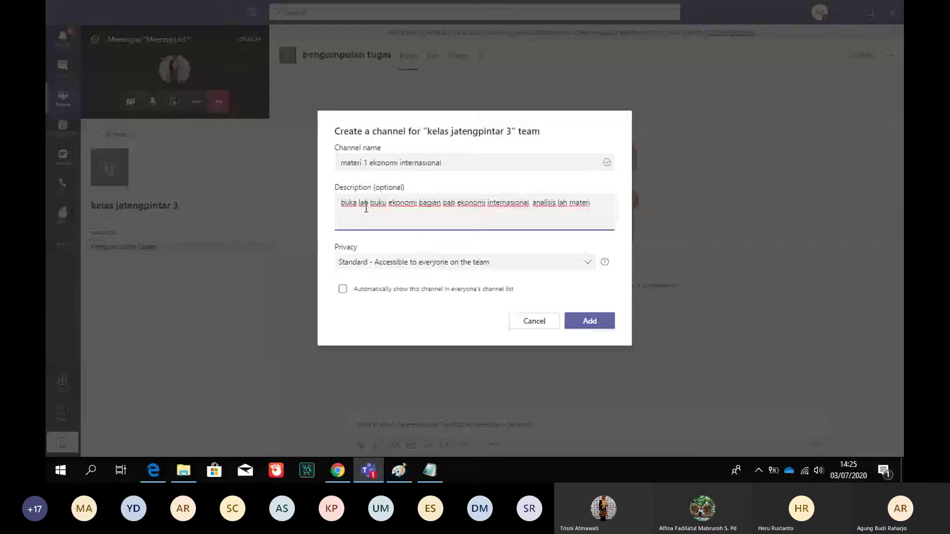
pyautogui.press('BackSpace')
pyautogui.write('p')
pyautogui.press('BackSpace')
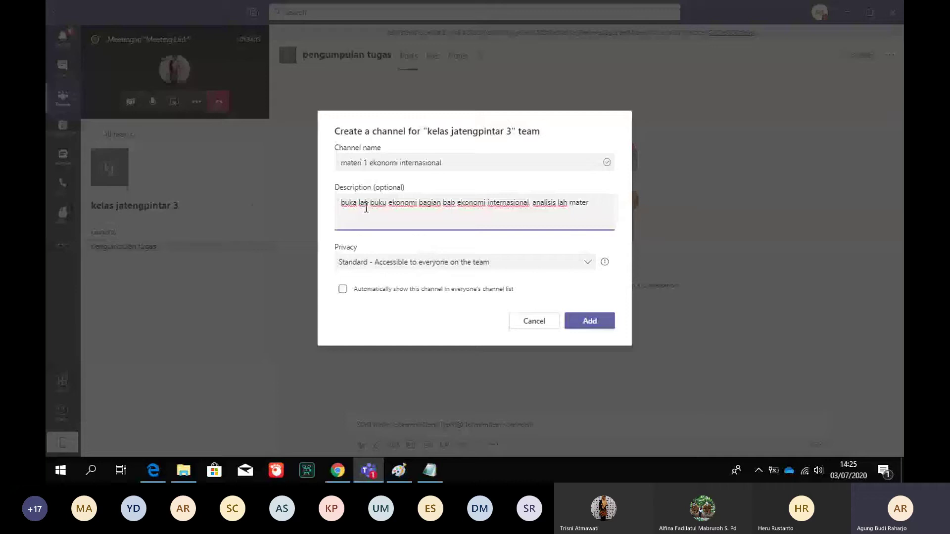
pyautogui.write('i pada')
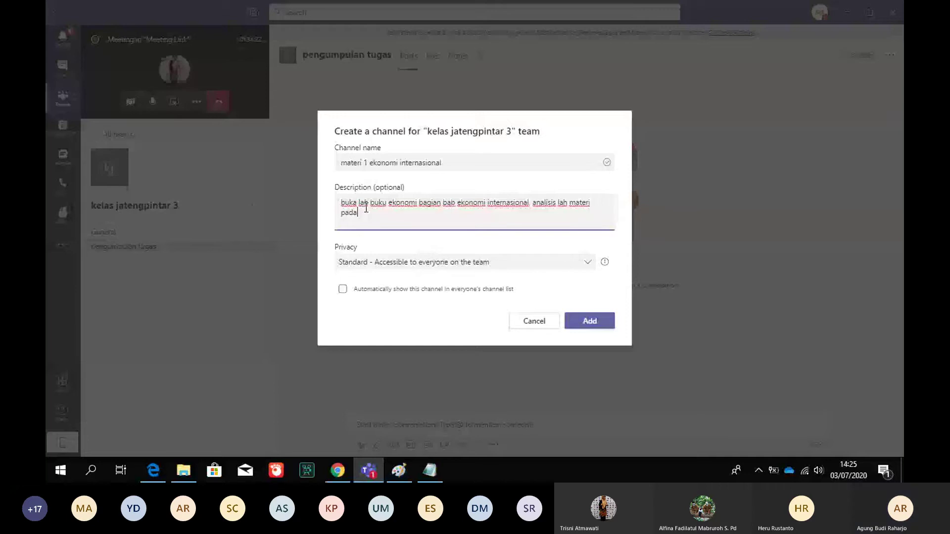
pyautogui.write(' sub bab')
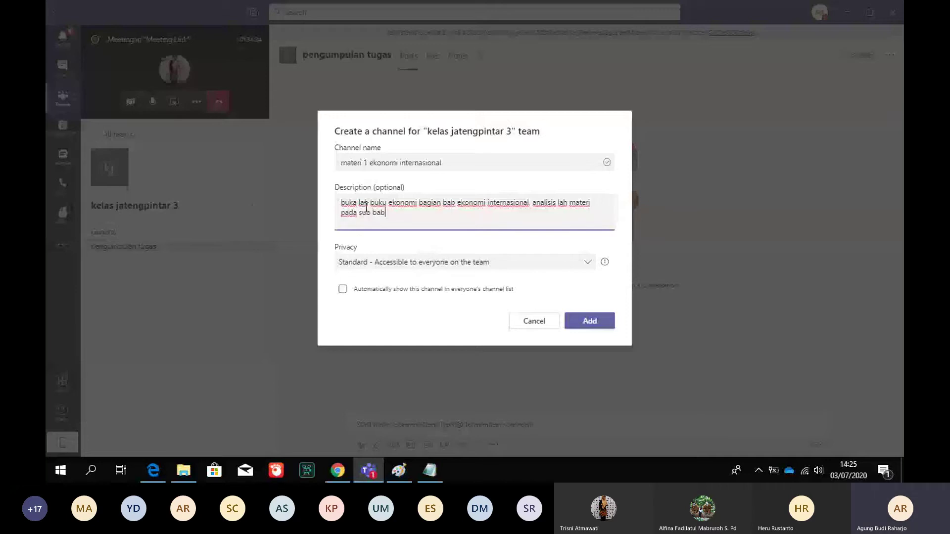
pyautogui.write(' organisa')
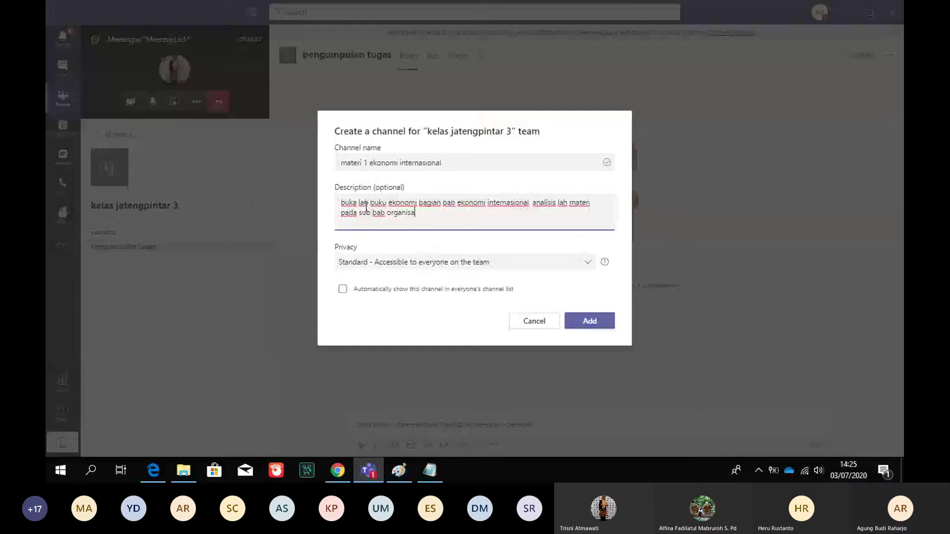
pyautogui.write('si internasional')
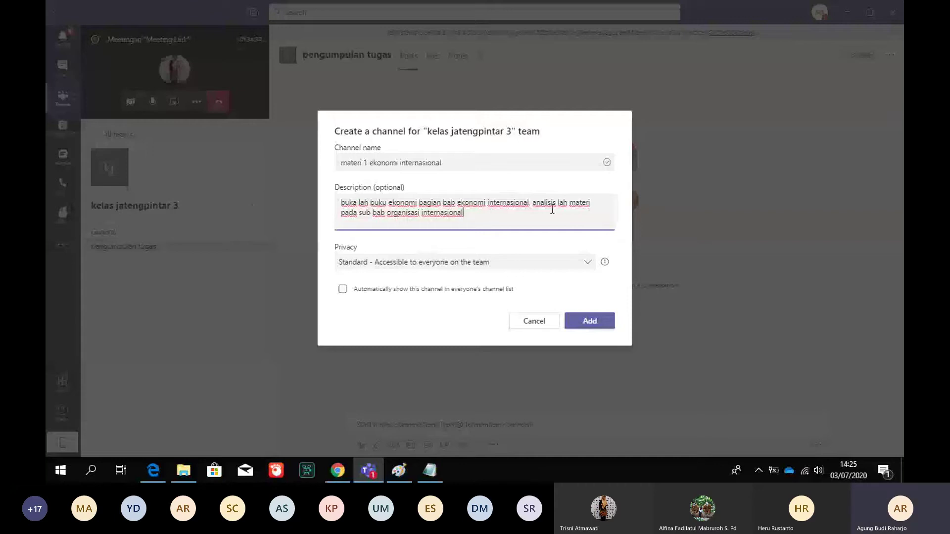
pyautogui.click(568, 207)
pyautogui.press('BackSpace')
pyautogui.press('BackSpace')
pyautogui.press('BackSpace')
pyautogui.press('BackSpace')
pyautogui.press('BackSpace')
pyautogui.press('BackSpace')
pyautogui.press('BackSpace')
pyautogui.press('BackSpace')
pyautogui.press('BackSpace')
pyautogui.press('BackSpace')
pyautogui.press('BackSpace')
pyautogui.press('BackSpace')
pyautogui.press('BackSpace')
pyautogui.write('bacalah')
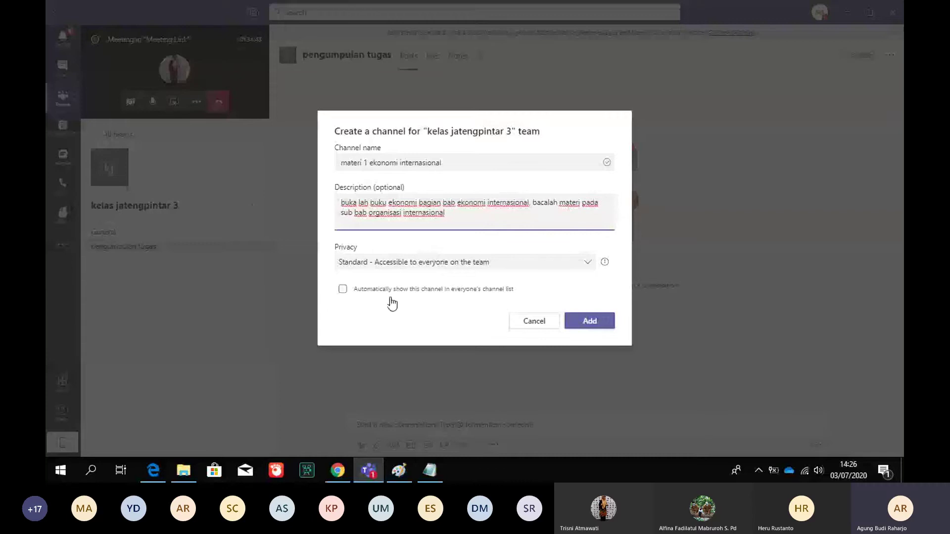
pyautogui.click(343, 289)
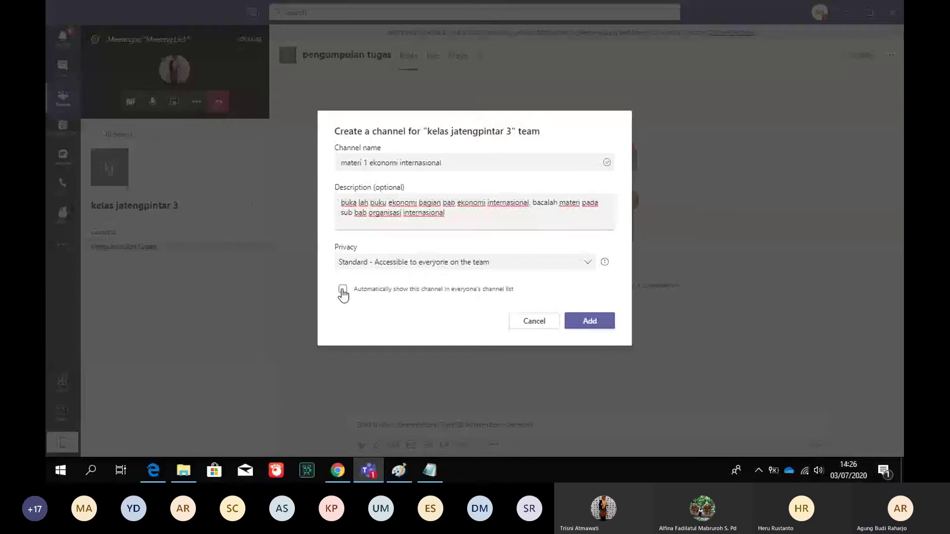
pyautogui.click(600, 327)
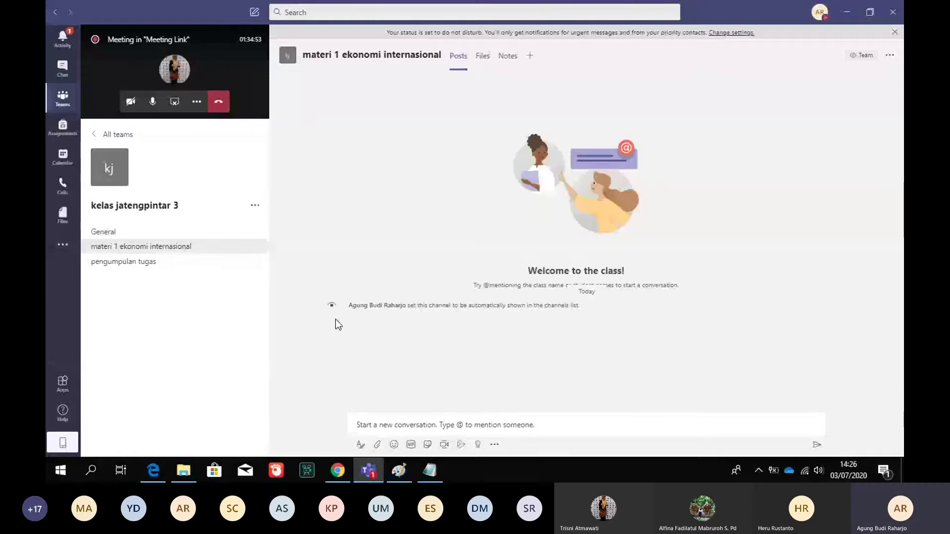
# Open the '...' options menu of the kelas jatengpintar 3 team
pyautogui.click(391, 426)
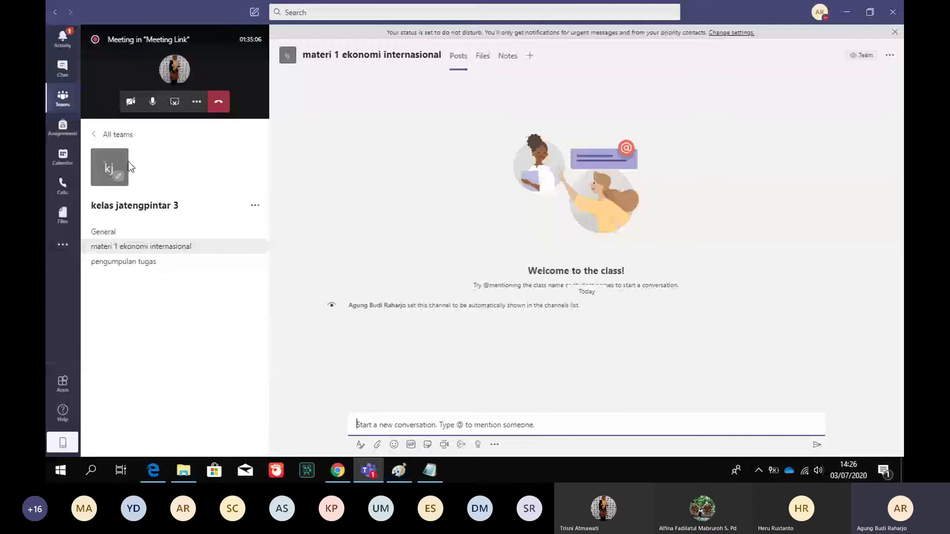
pyautogui.click(255, 205)
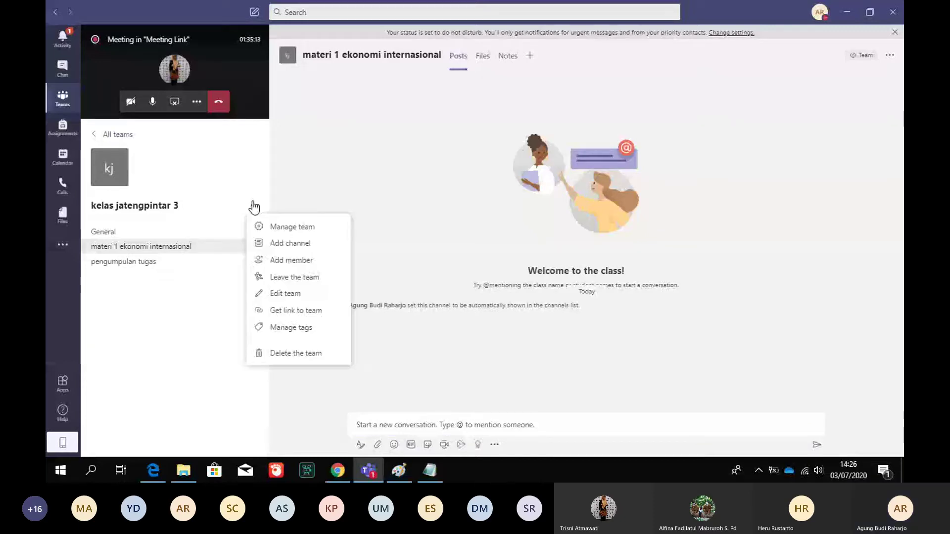
# Open Manage team and the channel's Edit details, then cancel without changes
pyautogui.click(285, 226)
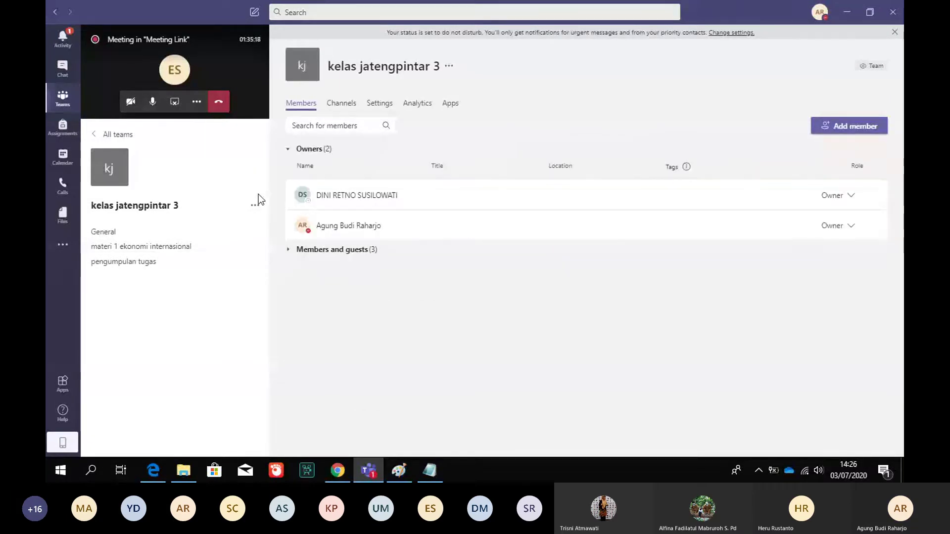
pyautogui.click(254, 232)
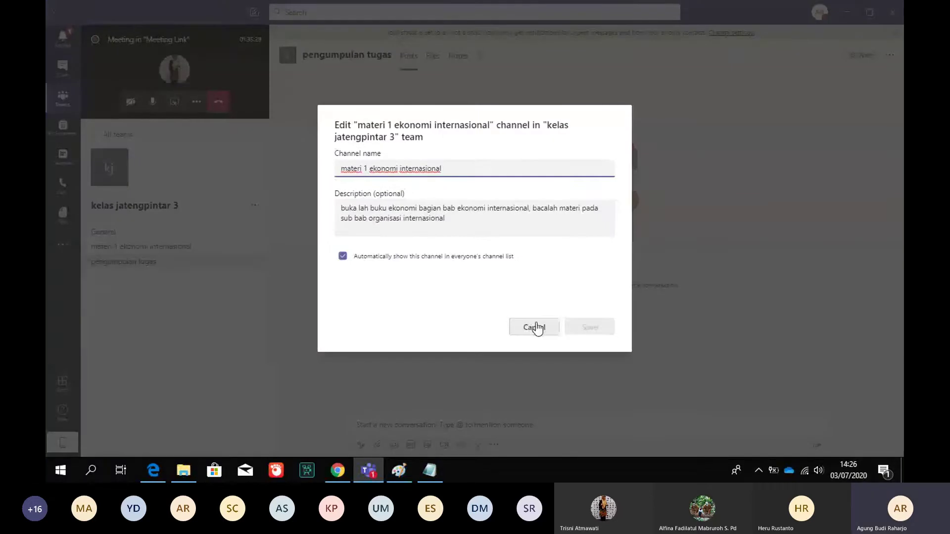
pyautogui.click(535, 328)
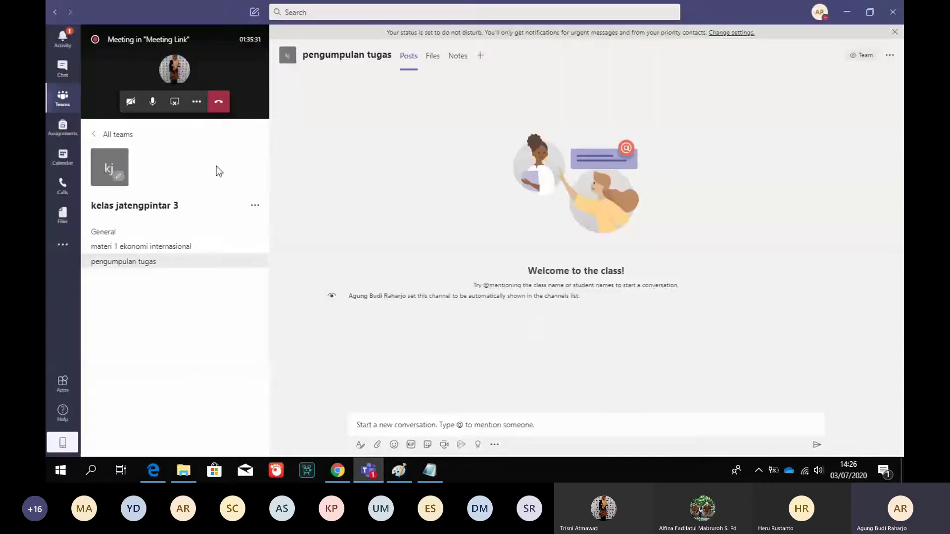
# Return to the full meeting view and open the Calendar at June 29–July 3, 2020
pyautogui.click(143, 57)
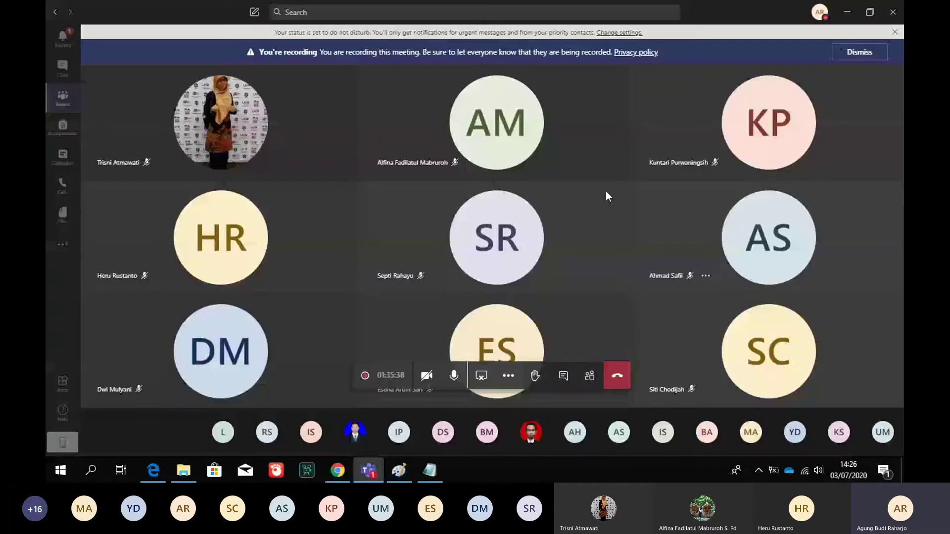
pyautogui.click(63, 157)
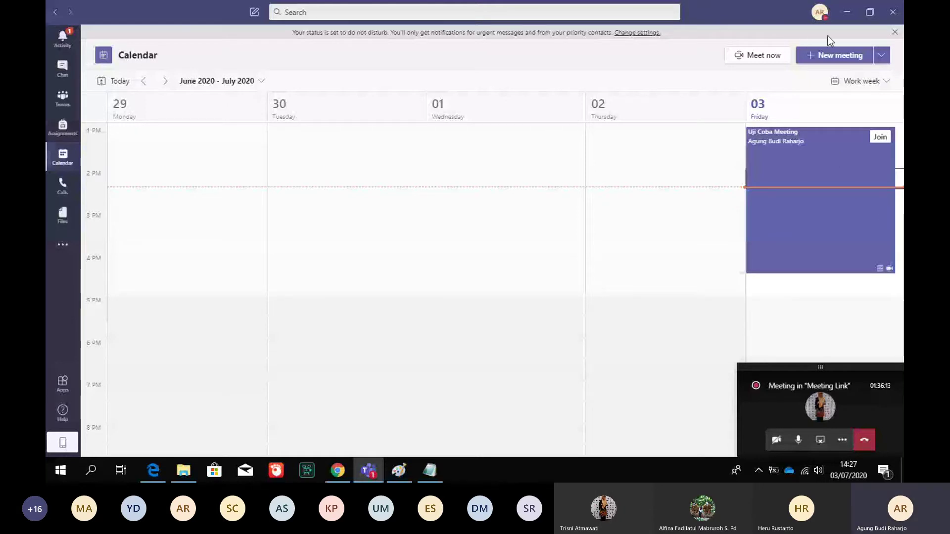
# Move to the July 6–10 week and create a Monday 5 PM meeting titled 'pembelajaran ekonomi internasional'
pyautogui.click(166, 82)
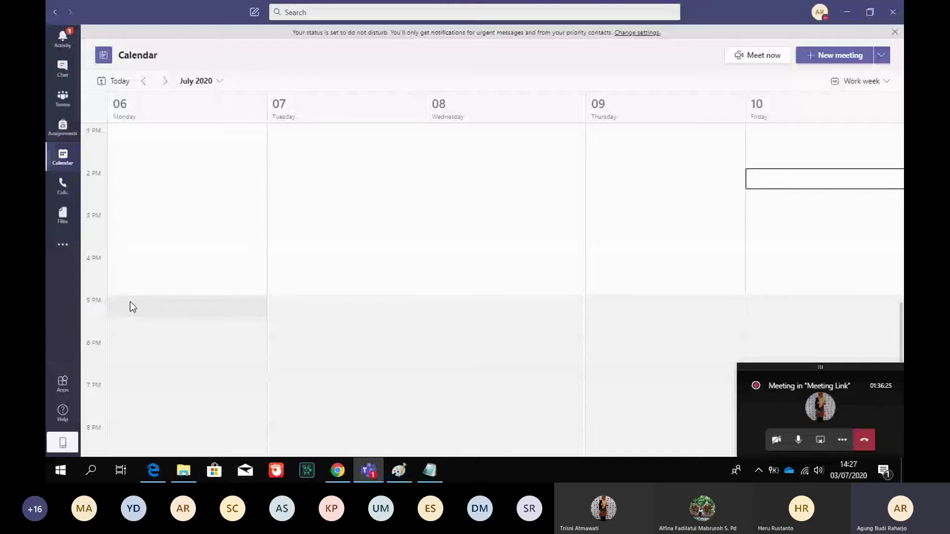
pyautogui.doubleClick(130, 302)
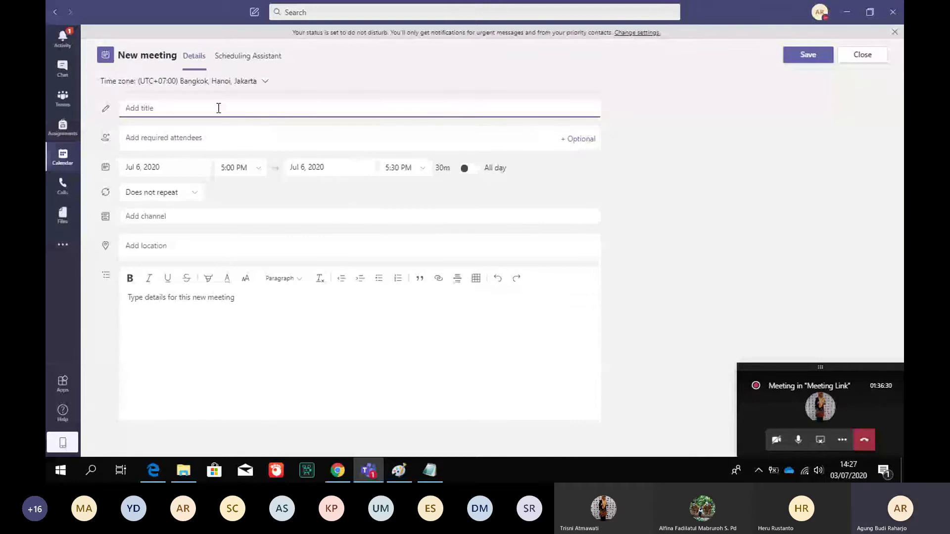
pyautogui.write('p')
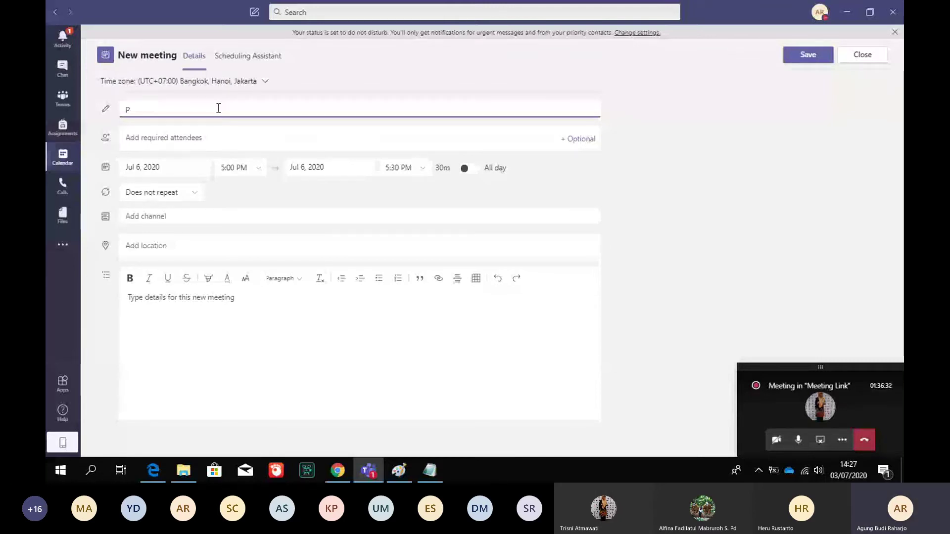
pyautogui.write('embel')
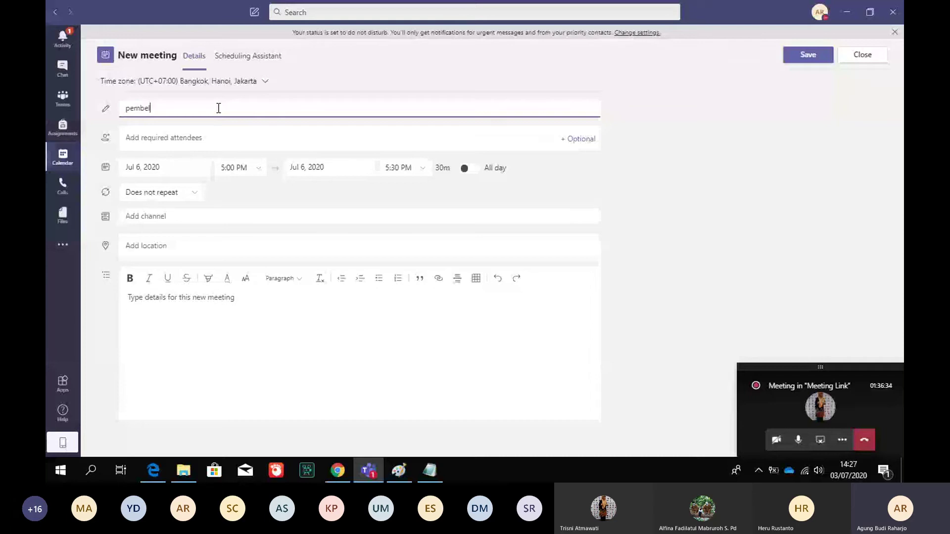
pyautogui.write('ajaran ekonomi internas')
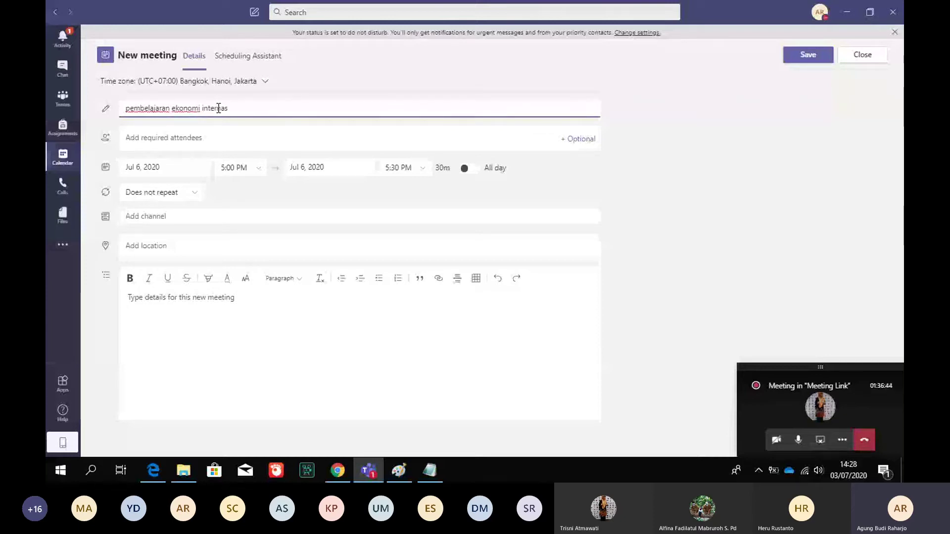
pyautogui.write('ional')
pyautogui.click(228, 137)
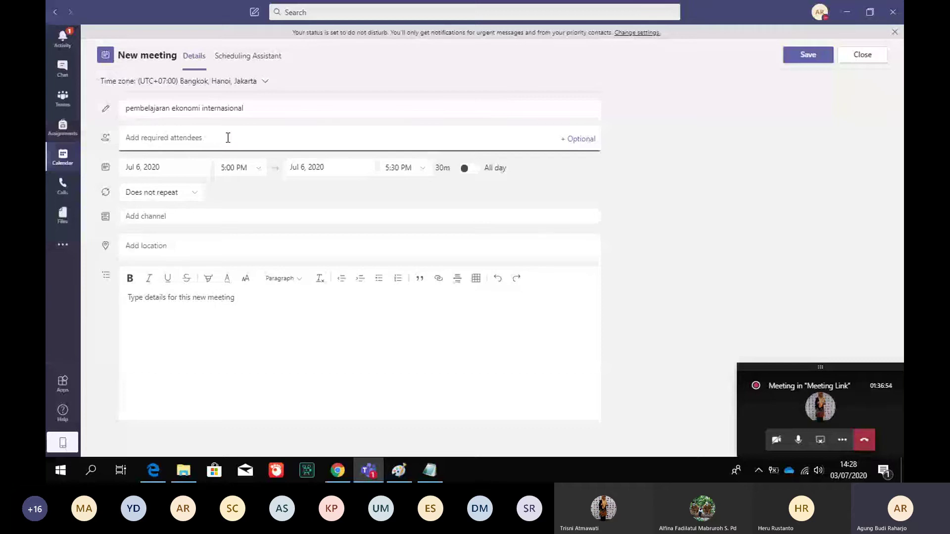
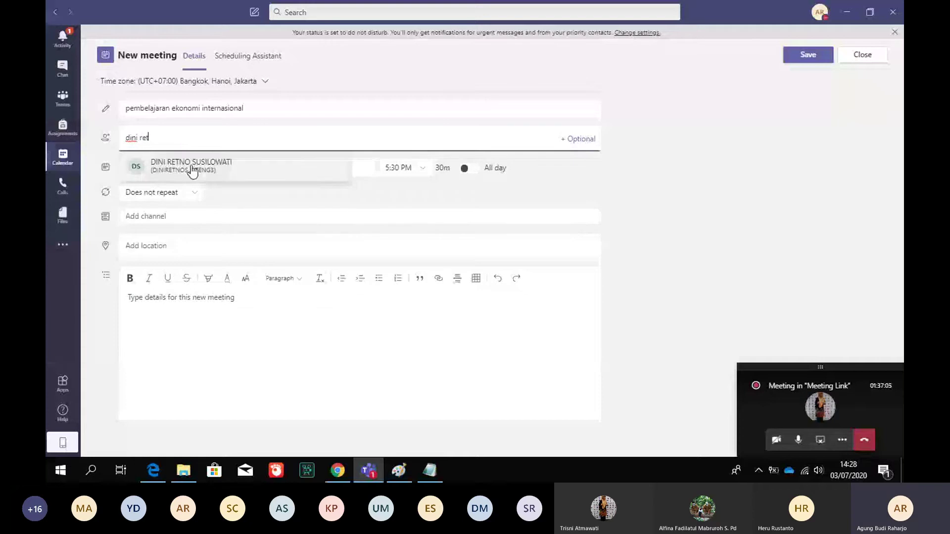
# Search for and add four colleagues as required attendees of the meeting
pyautogui.click(193, 168)
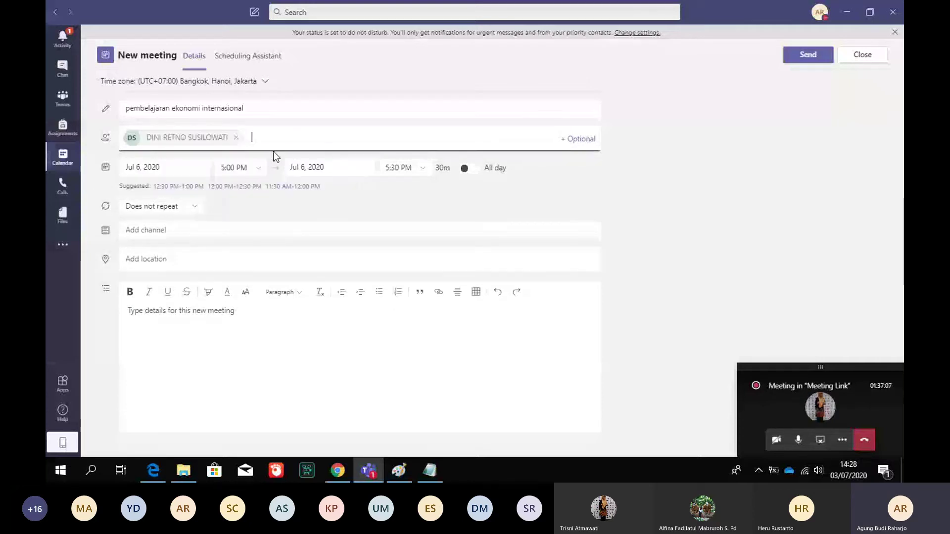
pyautogui.write('estina')
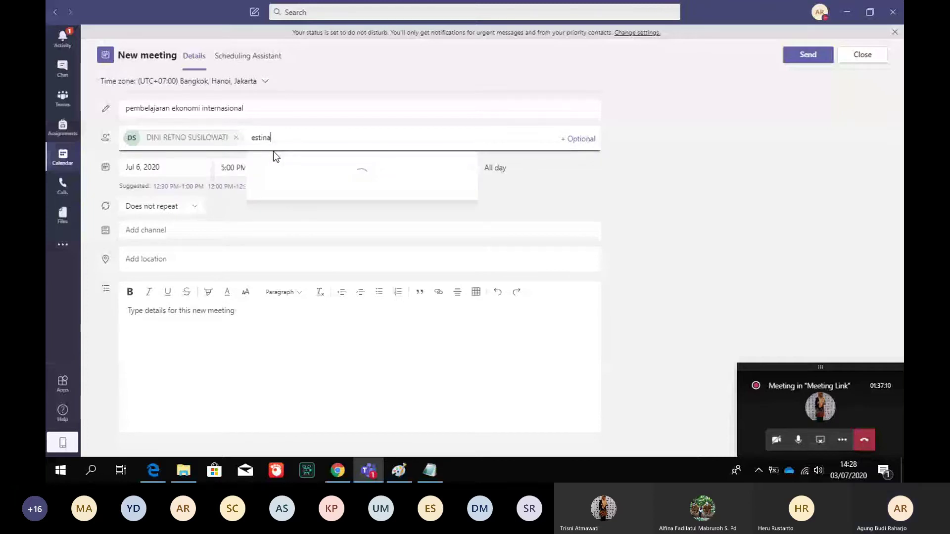
pyautogui.click(306, 169)
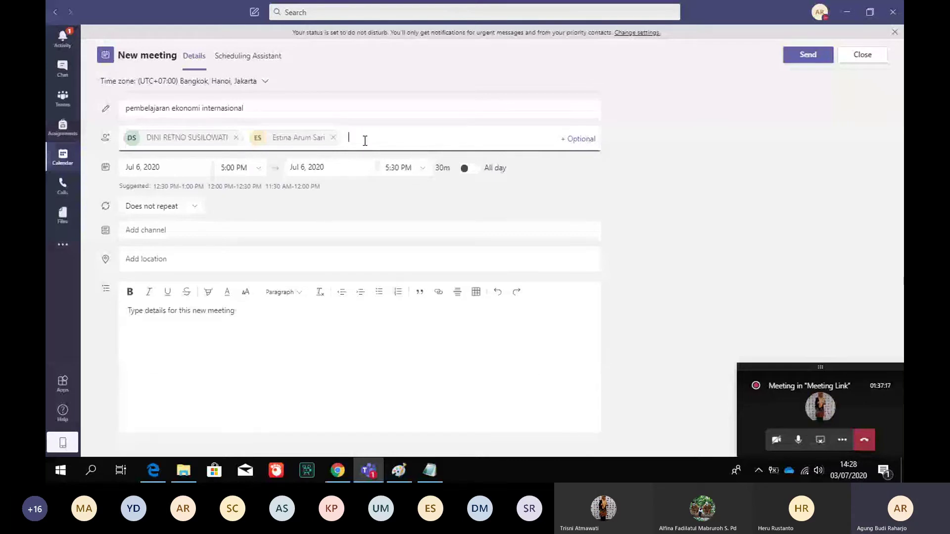
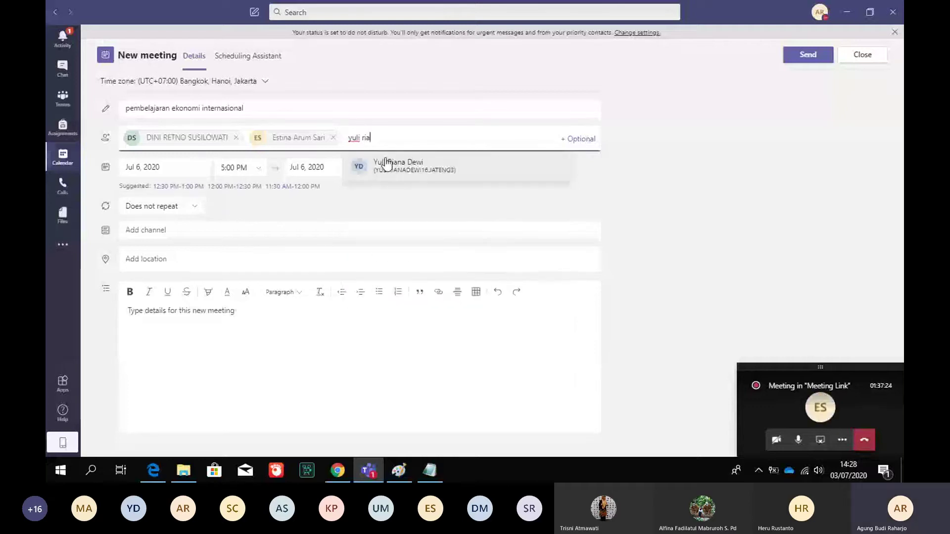
pyautogui.click(395, 168)
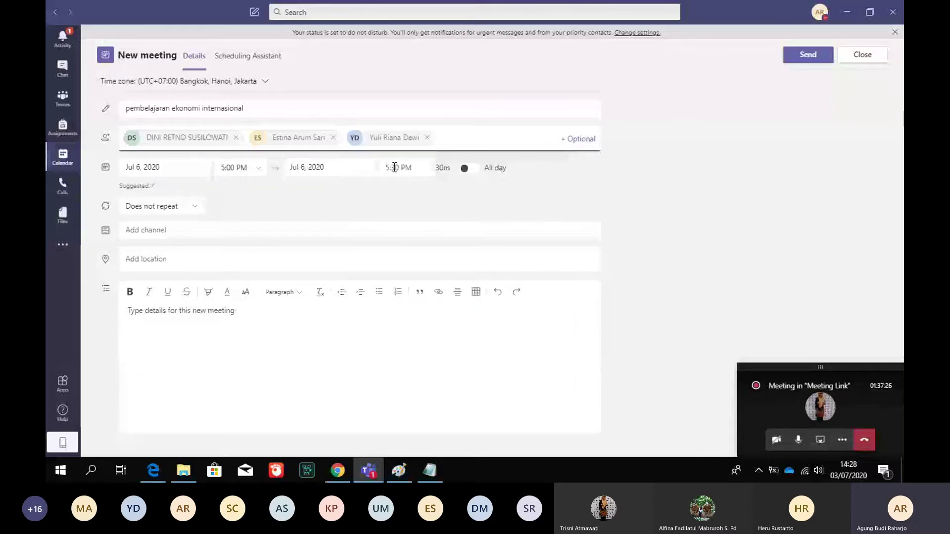
pyautogui.write('tri')
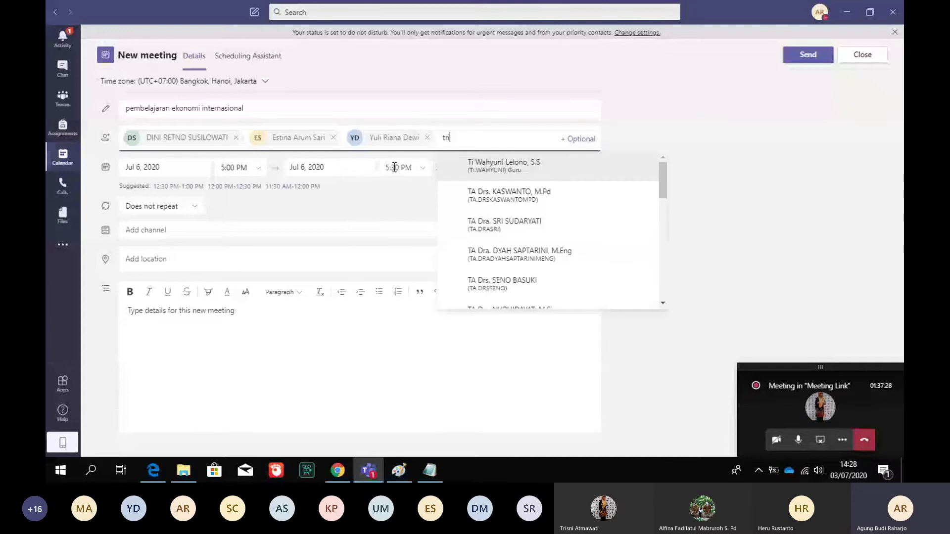
pyautogui.write('sni')
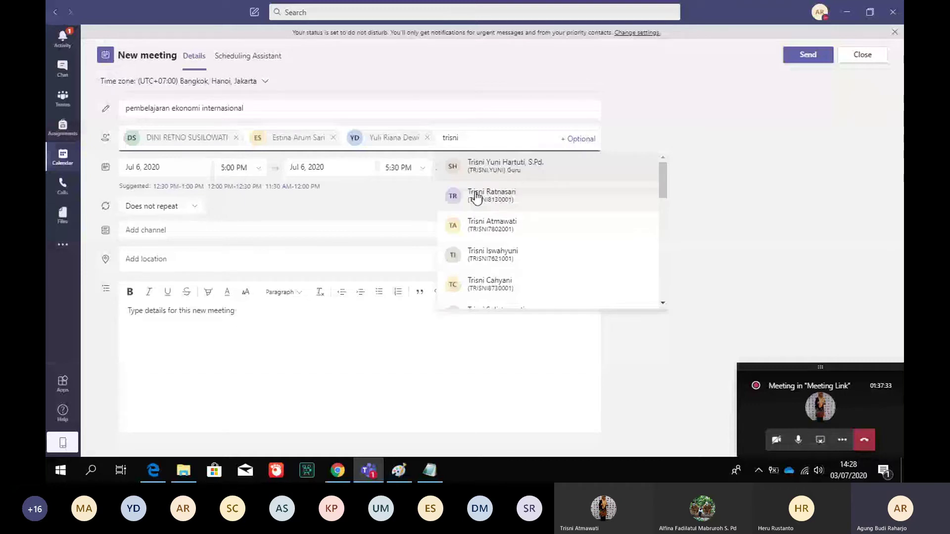
pyautogui.write('a')
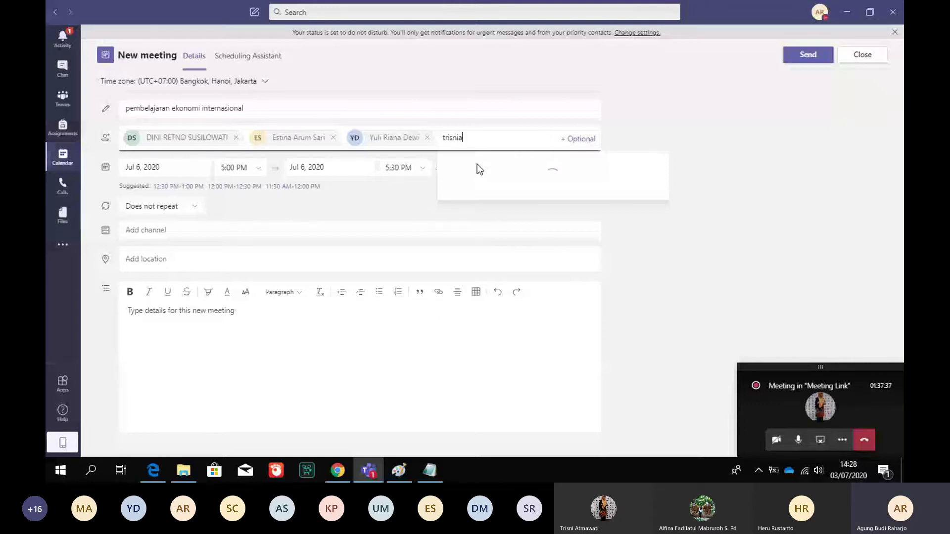
pyautogui.click(477, 166)
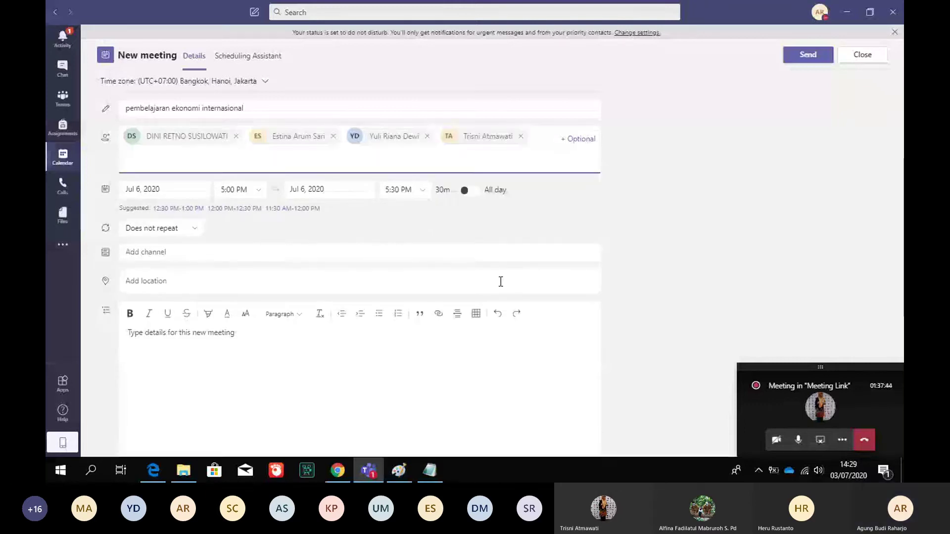
# Link the meeting to kelas jatengpintar 3 › materi 1 ekonomi internasional and send the invitation
pyautogui.click(212, 255)
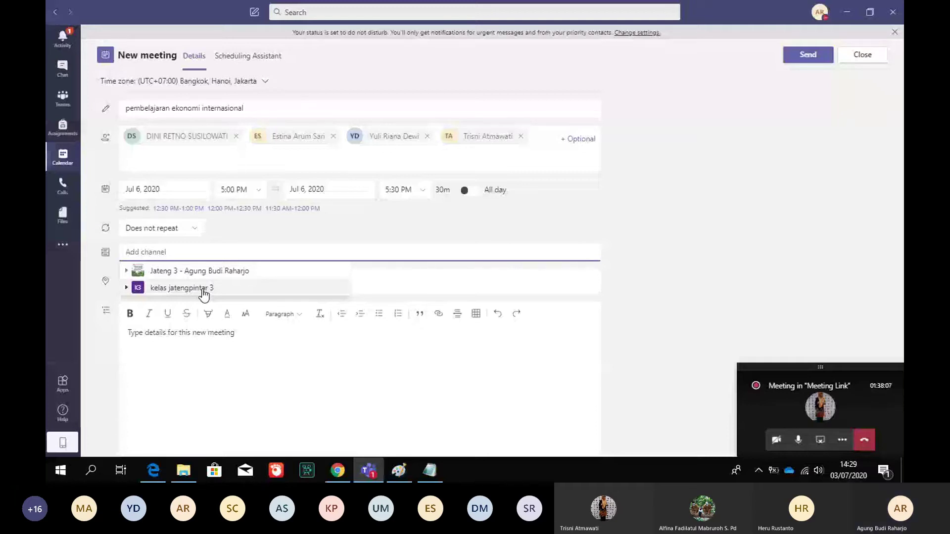
pyautogui.click(204, 292)
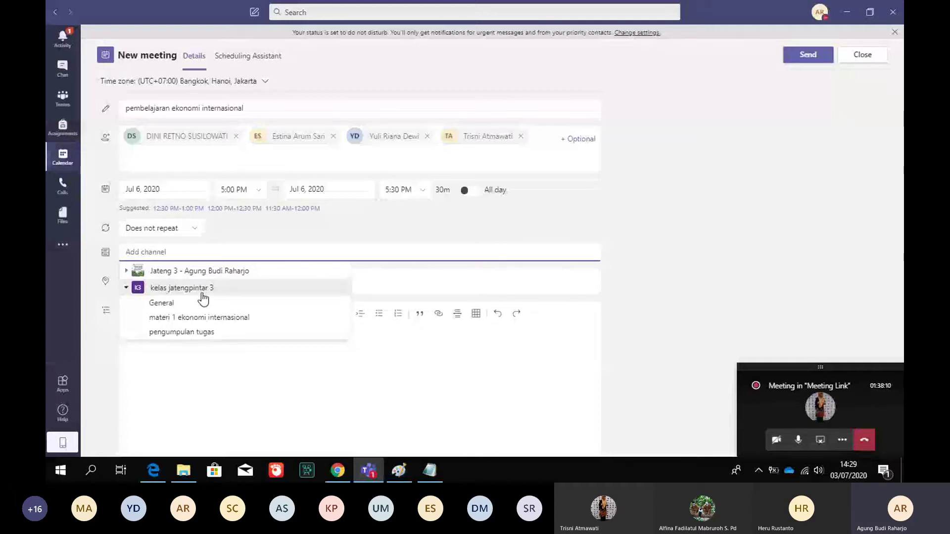
pyautogui.click(205, 317)
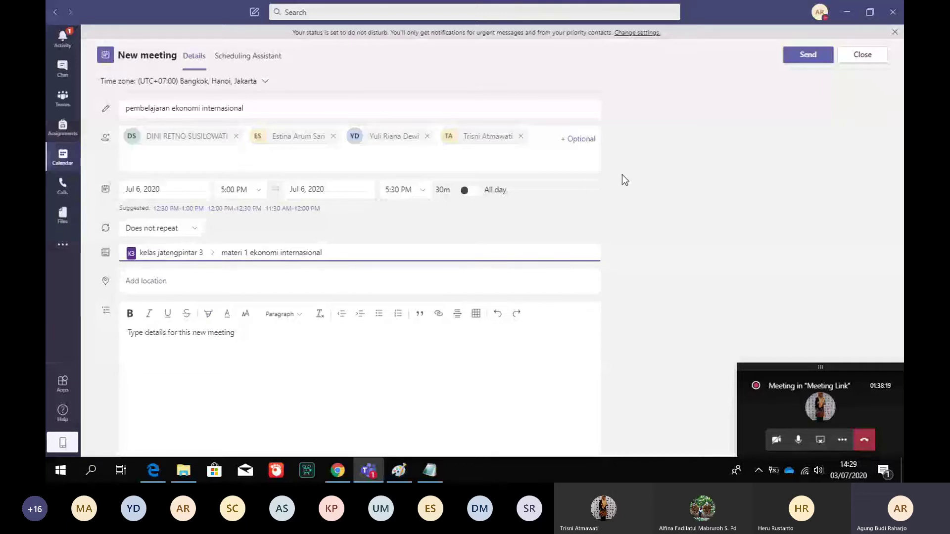
pyautogui.click(808, 58)
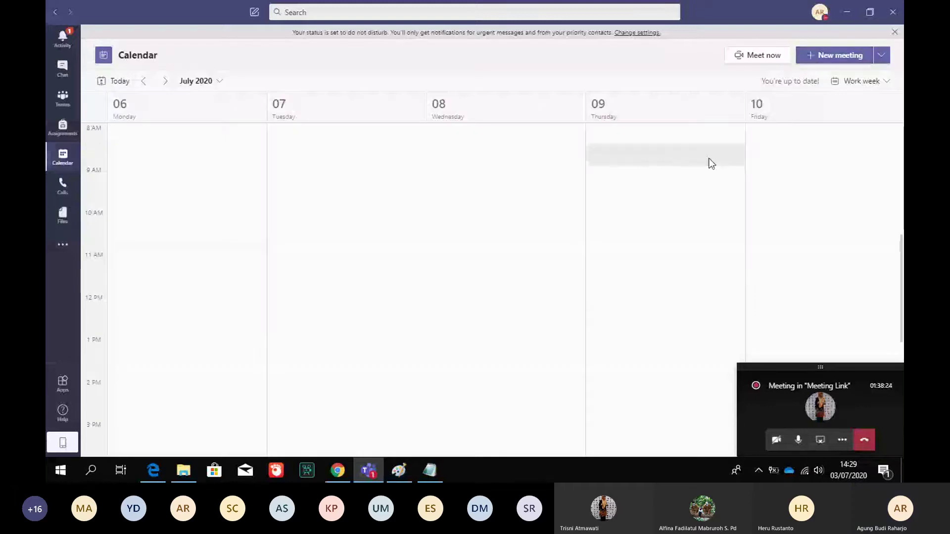
# Open the pembelajaran ekonomi internasional meeting post in materi 1 ekonomi internasional and review its attendee responses
pyautogui.click(203, 282)
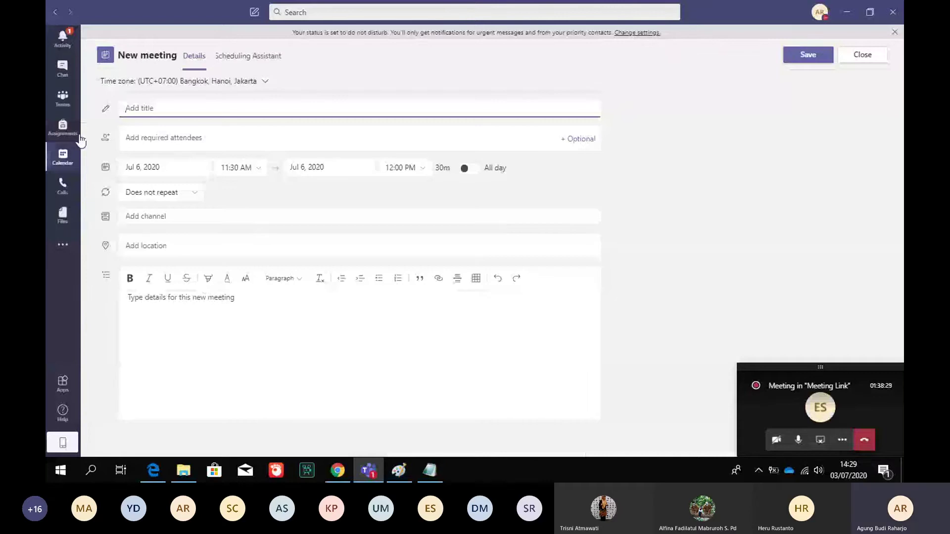
pyautogui.click(63, 99)
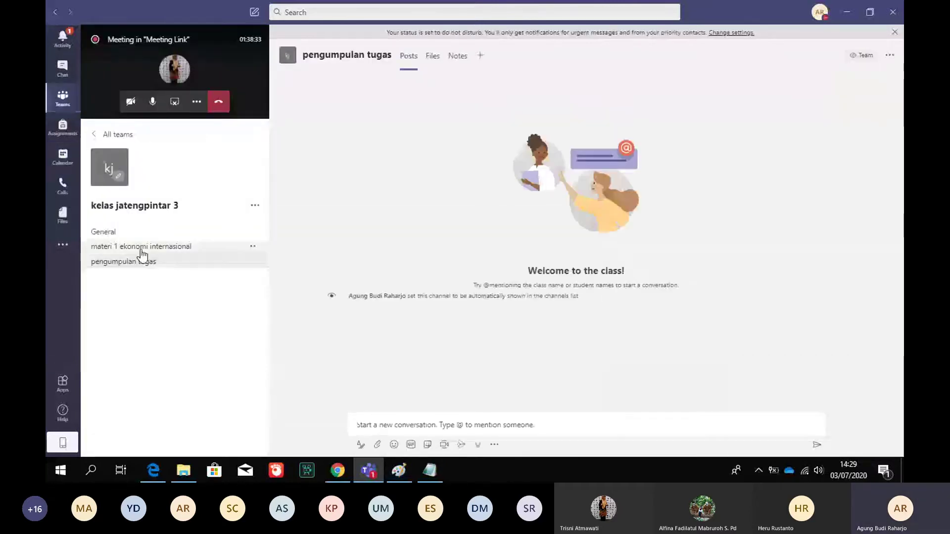
pyautogui.click(141, 248)
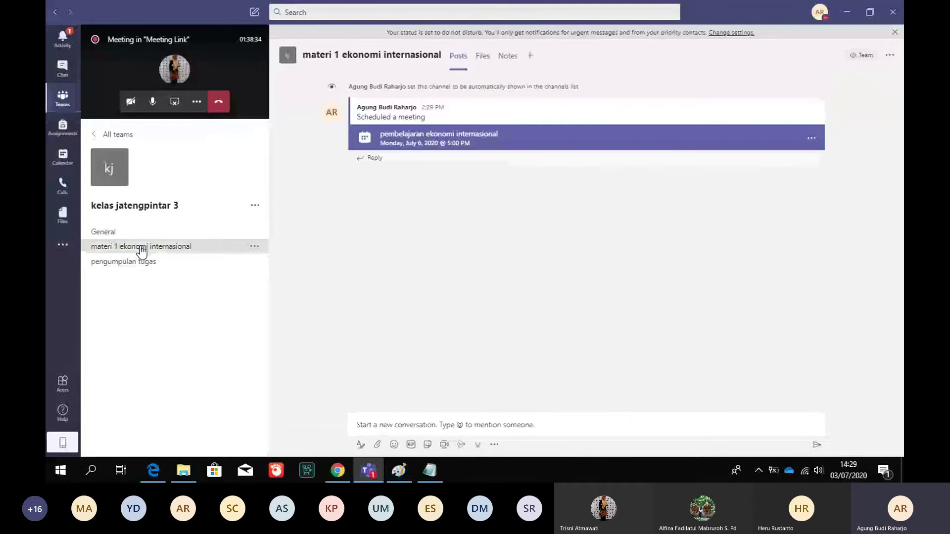
pyautogui.click(478, 140)
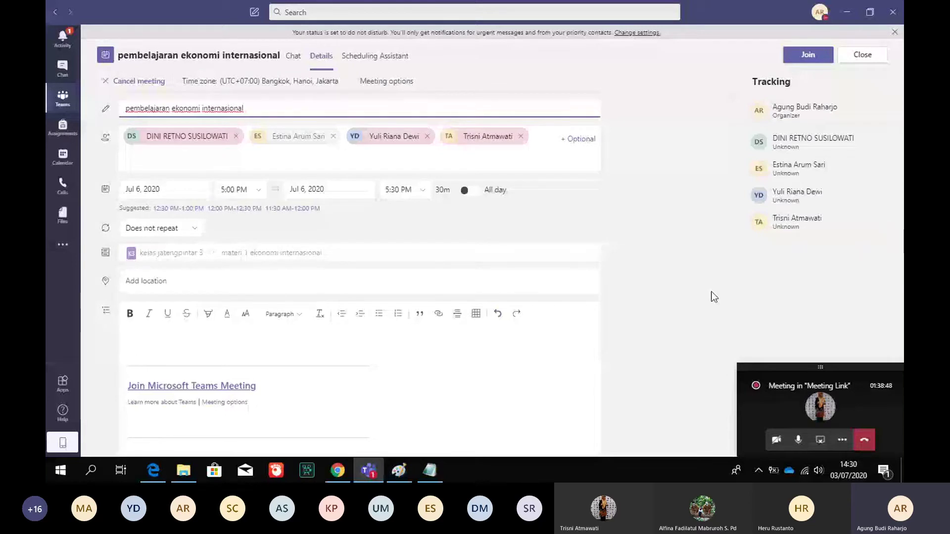
pyautogui.scroll(-1, 714, 297)
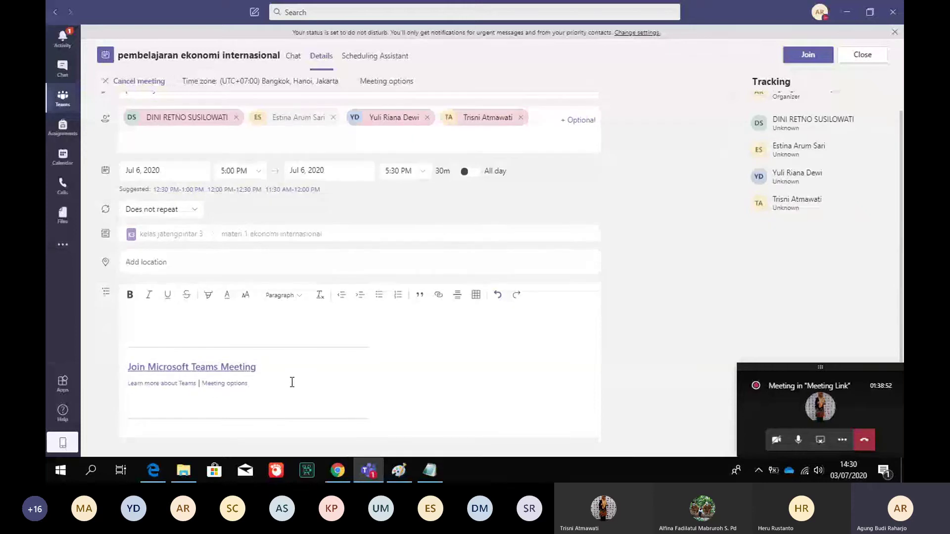
# Check the Join Microsoft Teams Meeting link's Copy/Open options, then close the meeting details
pyautogui.rightClick(222, 368)
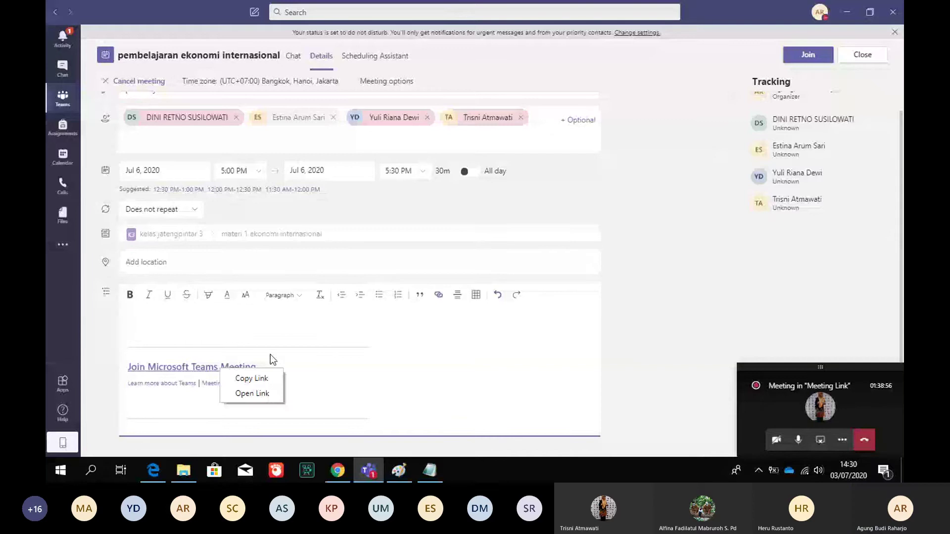
pyautogui.click(251, 379)
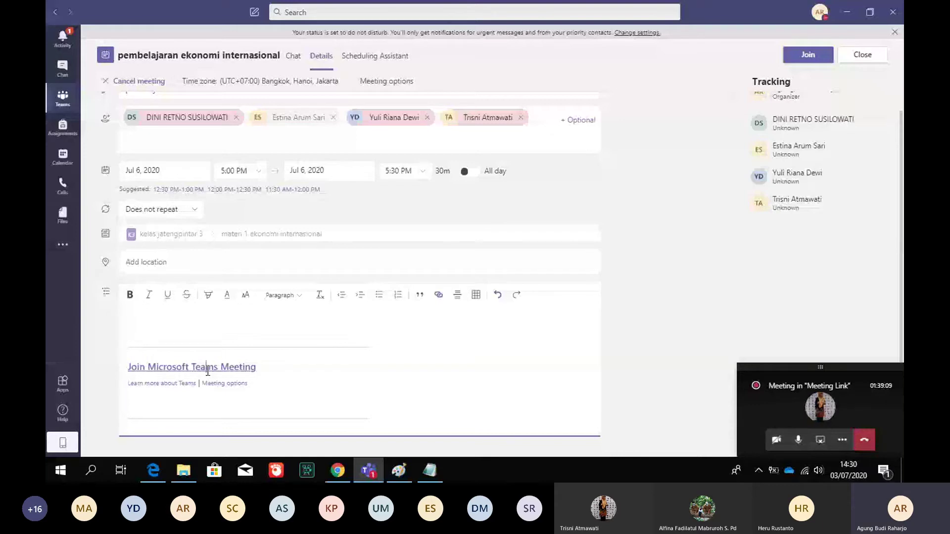
pyautogui.rightClick(252, 370)
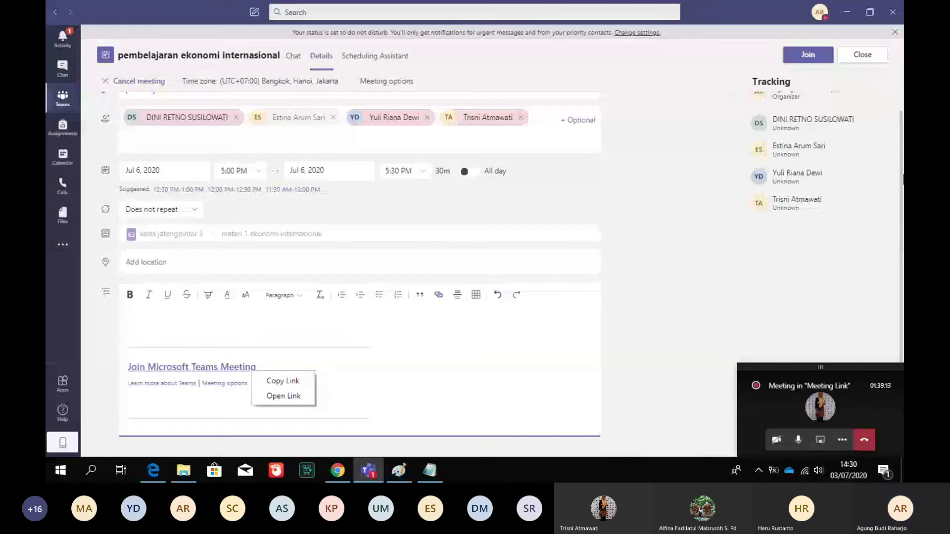
pyautogui.click(863, 54)
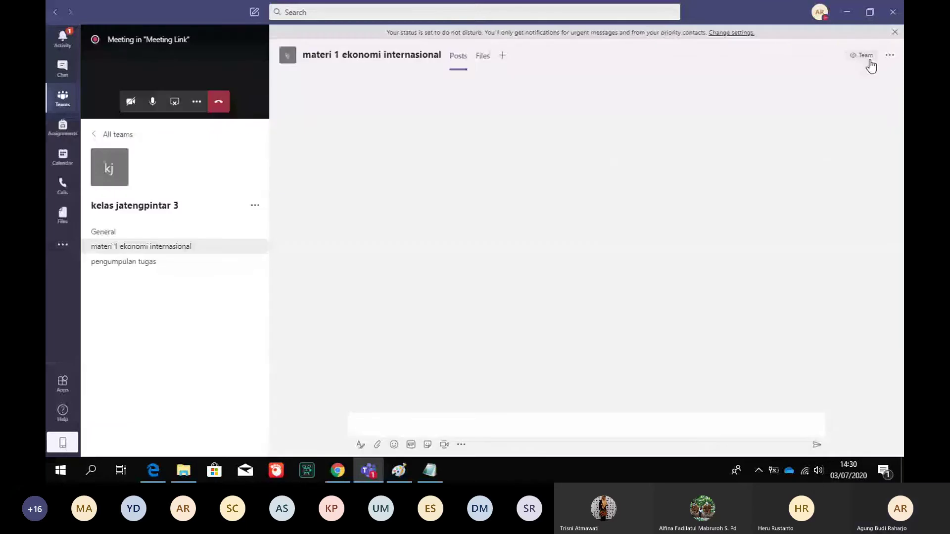
# Reopen the 'pembelajaran ekonomi internasional' meeting from the July 6–10 calendar week and check its join-link options
pyautogui.click(62, 157)
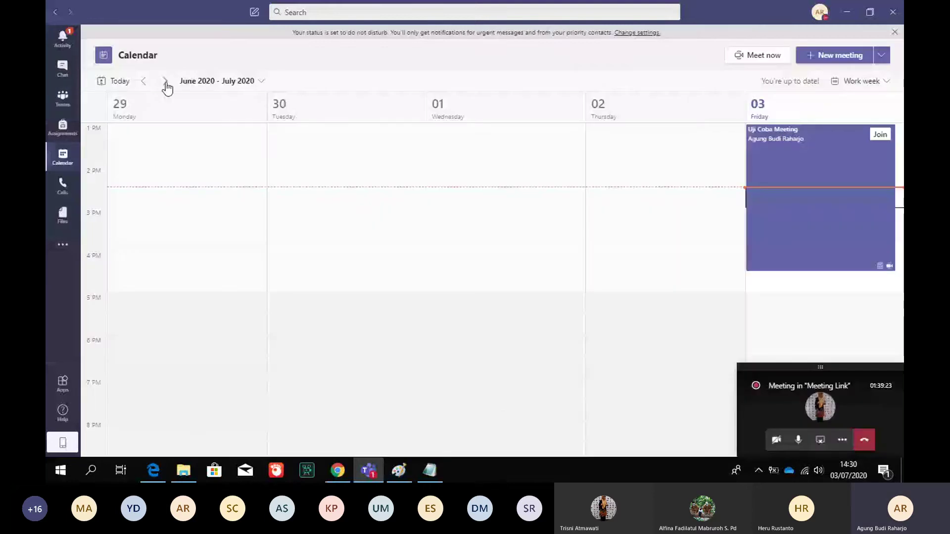
pyautogui.click(165, 81)
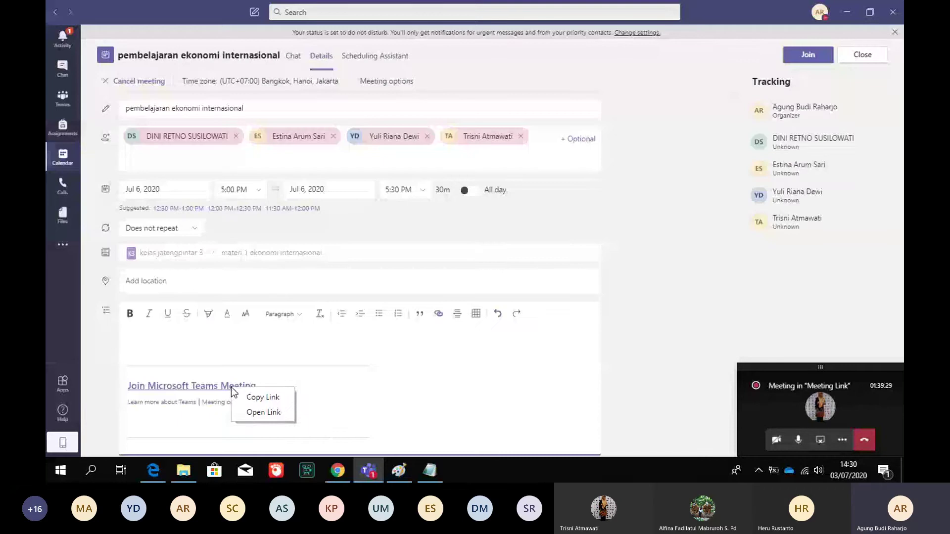
pyautogui.rightClick(259, 385)
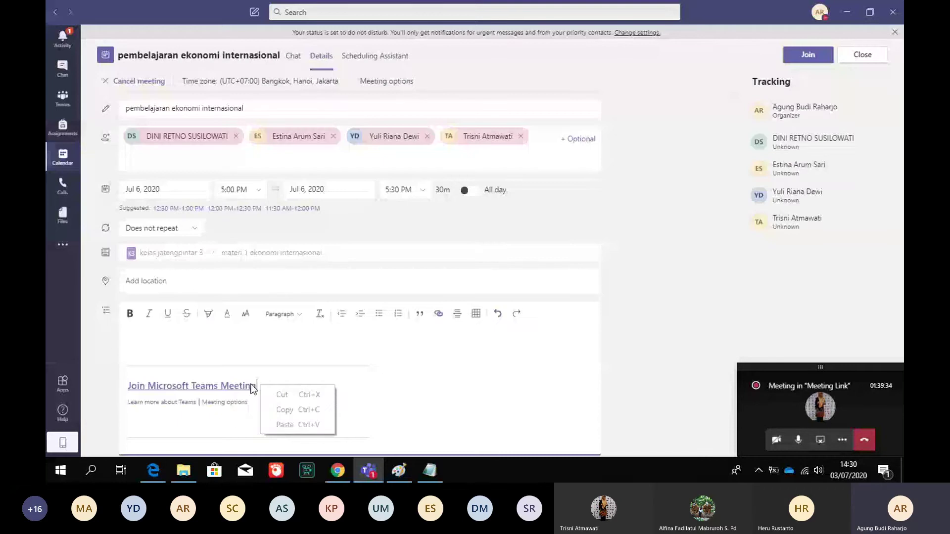
pyautogui.rightClick(214, 387)
pyautogui.click(258, 396)
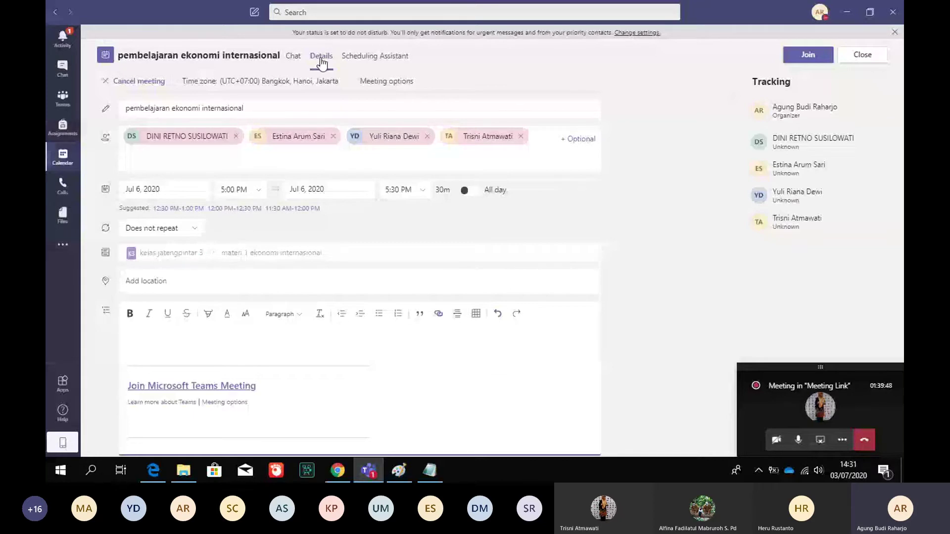
# Back out of the meeting cancellation prompt, return to the Calendar, and restore the ongoing call window
pyautogui.click(139, 82)
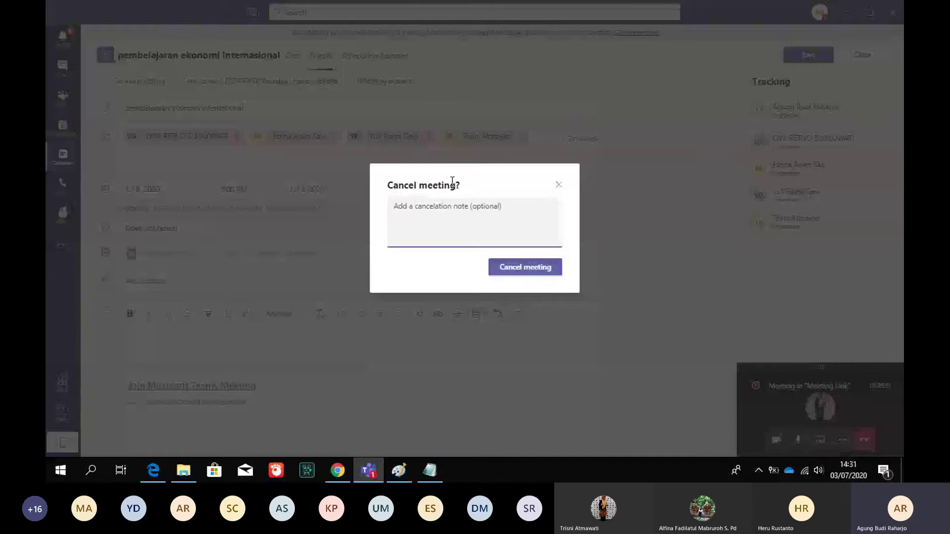
pyautogui.press('Escape')
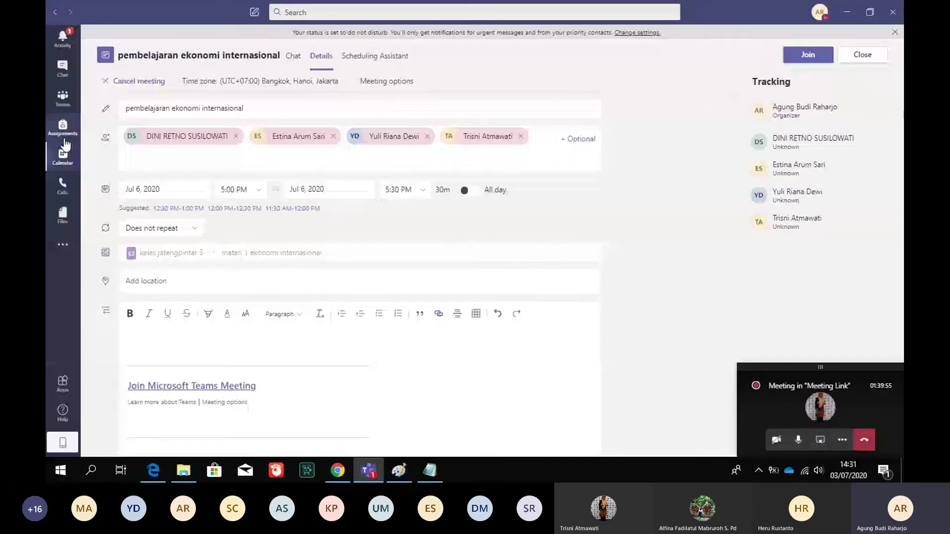
pyautogui.click(64, 145)
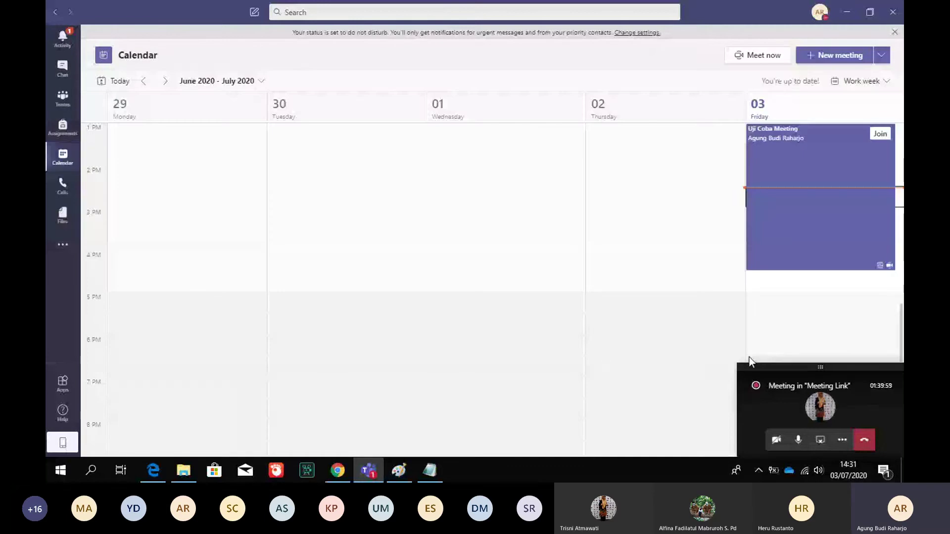
pyautogui.click(781, 395)
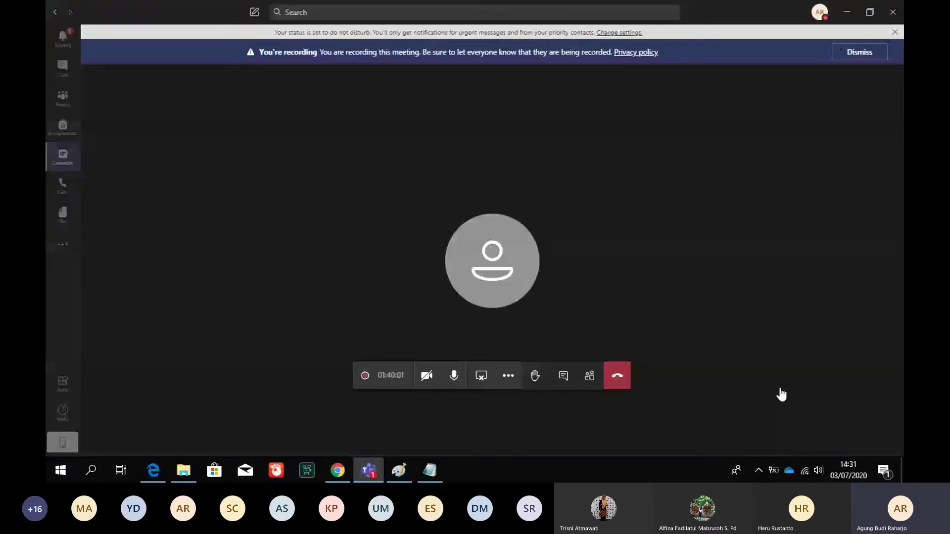
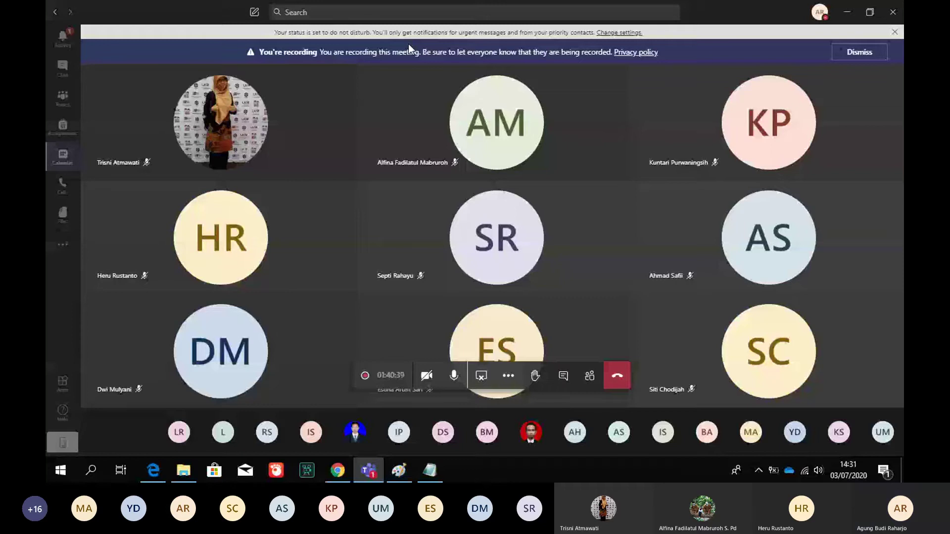
# Switch from the Teams meeting to Paint and bring up its File menu
pyautogui.click(399, 471)
pyautogui.click(62, 23)
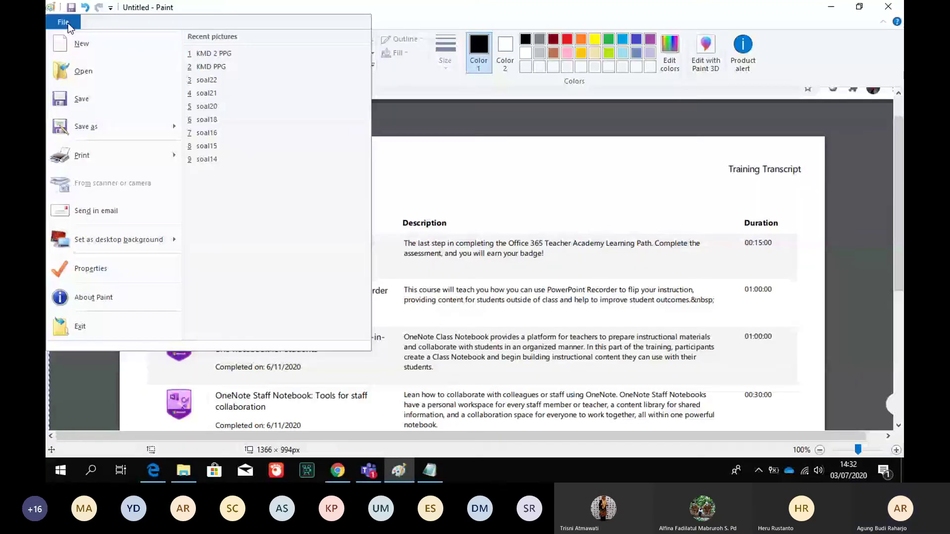
# Start a new picture without saving the Training Transcript image, then paste the meeting screenshot
pyautogui.click(81, 44)
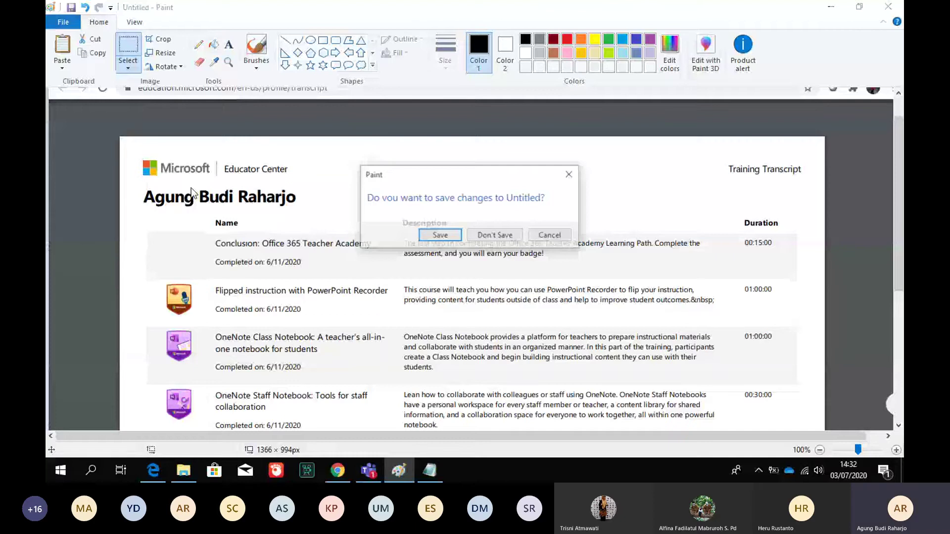
pyautogui.press('n')
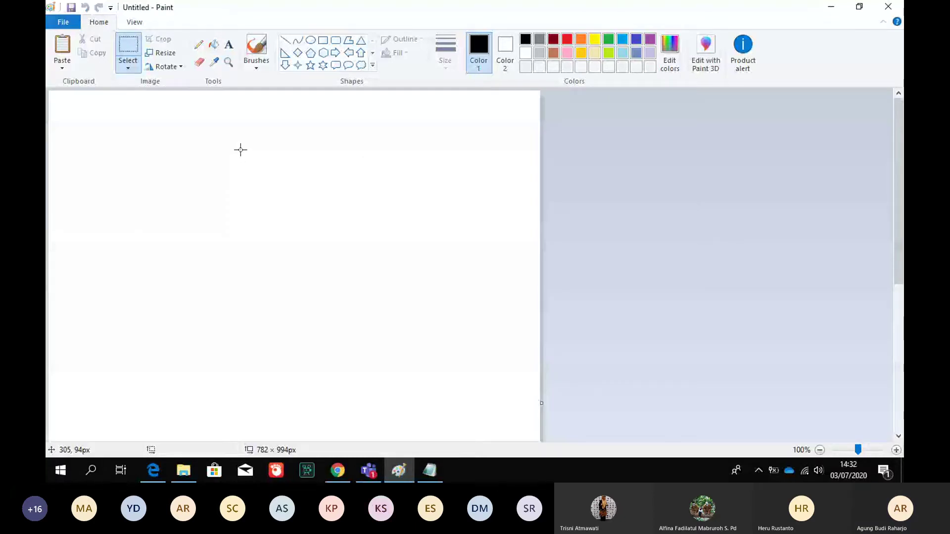
pyautogui.hotkey('ctrl', 'v')
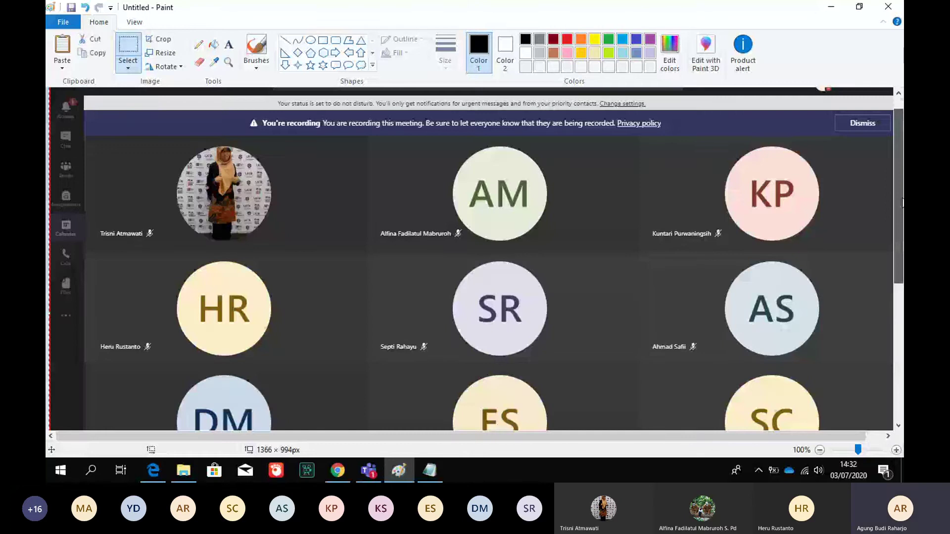
# With the Pencil tool, draw black freehand loops around the AM and SR circles
pyautogui.moveTo(902, 198); pyautogui.dragTo(902, 212)
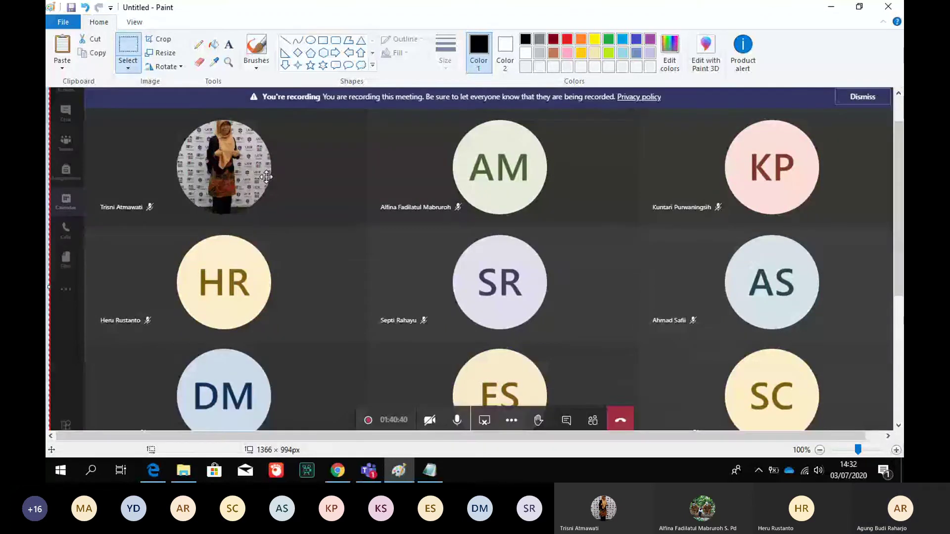
pyautogui.click(198, 44)
pyautogui.moveTo(487, 151)
pyautogui.mouseDown()
pyautogui.moveTo(191, 148)
pyautogui.moveTo(390, 348)
pyautogui.moveTo(360, 311)
pyautogui.mouseUp()
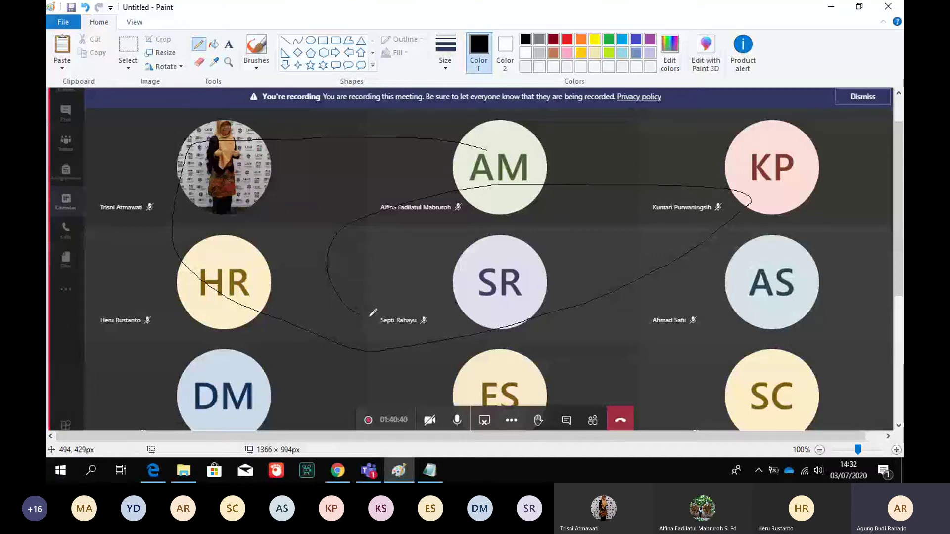
pyautogui.moveTo(371, 314); pyautogui.dragTo(456, 288)
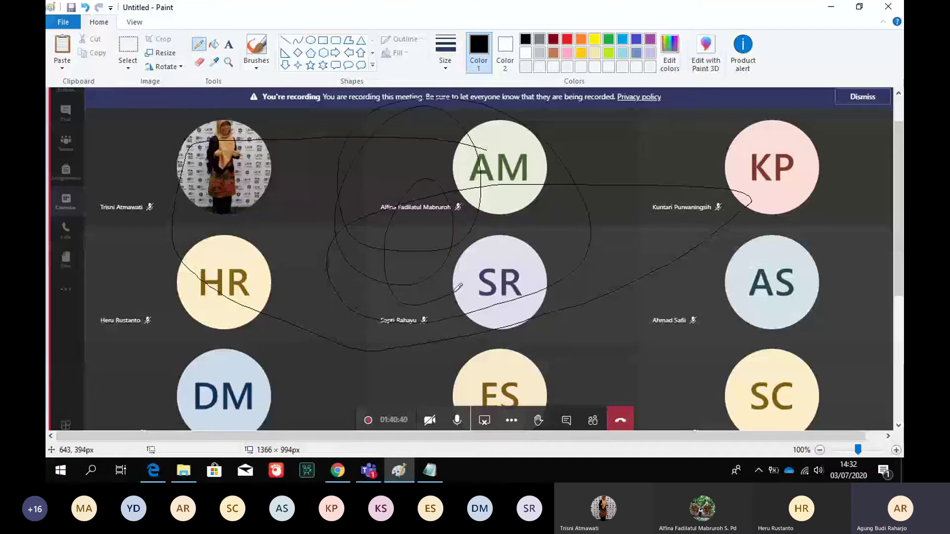
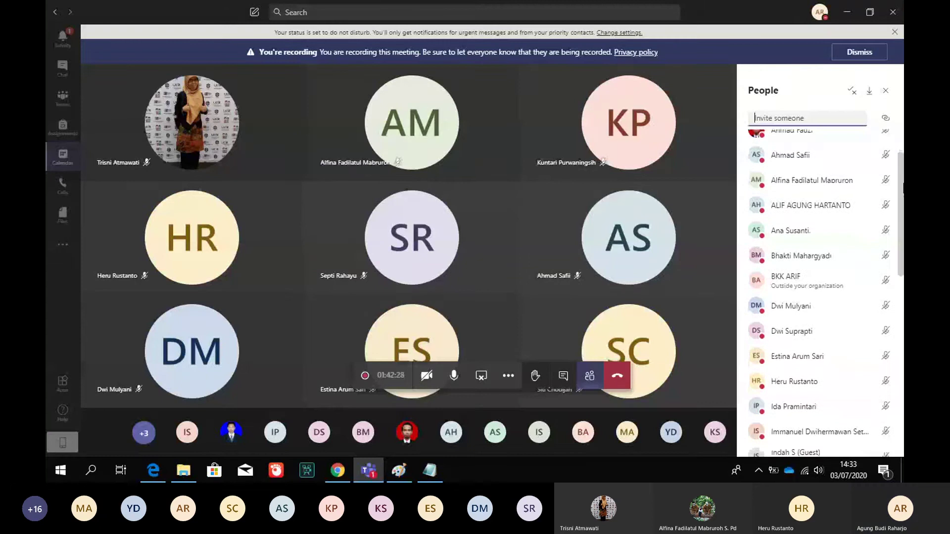
# Download the meetingAttendanceList file from the Teams People panel so it opens in Excel
pyautogui.moveTo(903, 209); pyautogui.dragTo(902, 147)
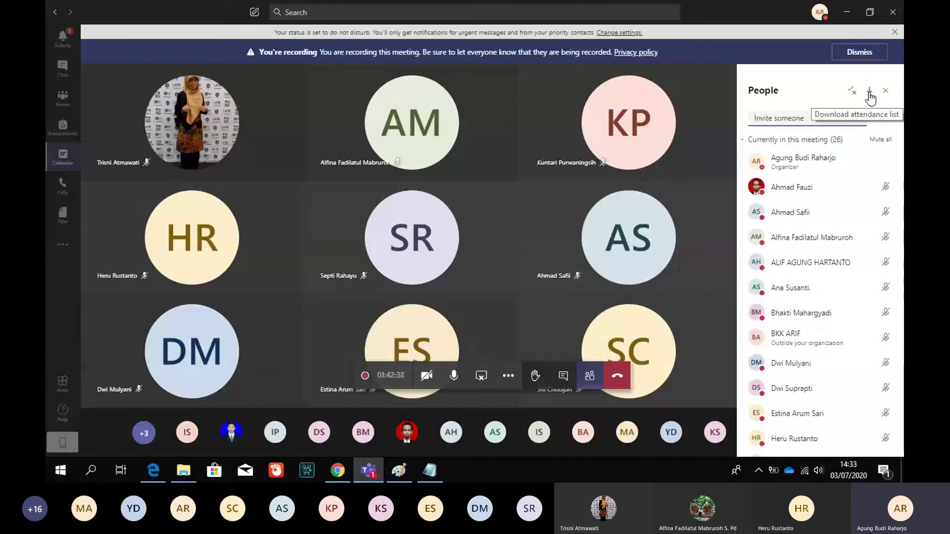
pyautogui.click(870, 94)
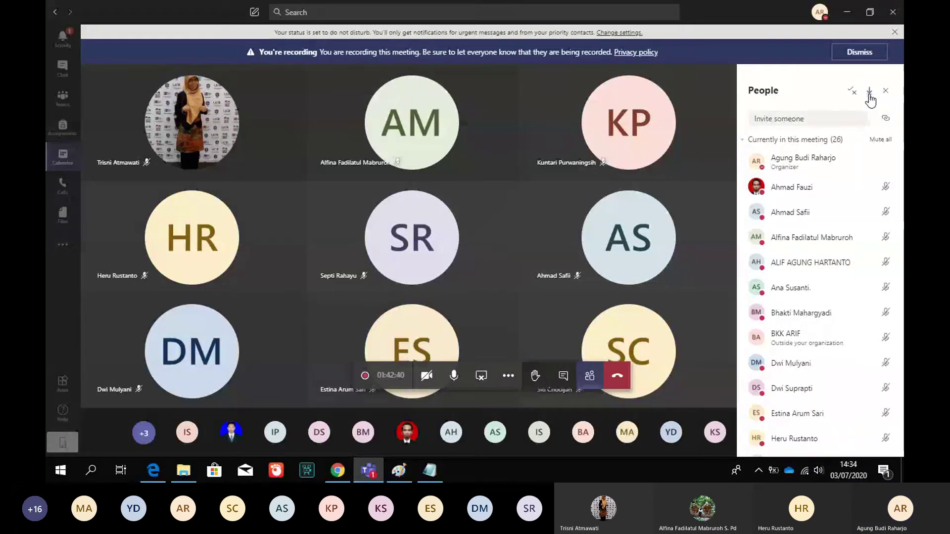
pyautogui.click(870, 92)
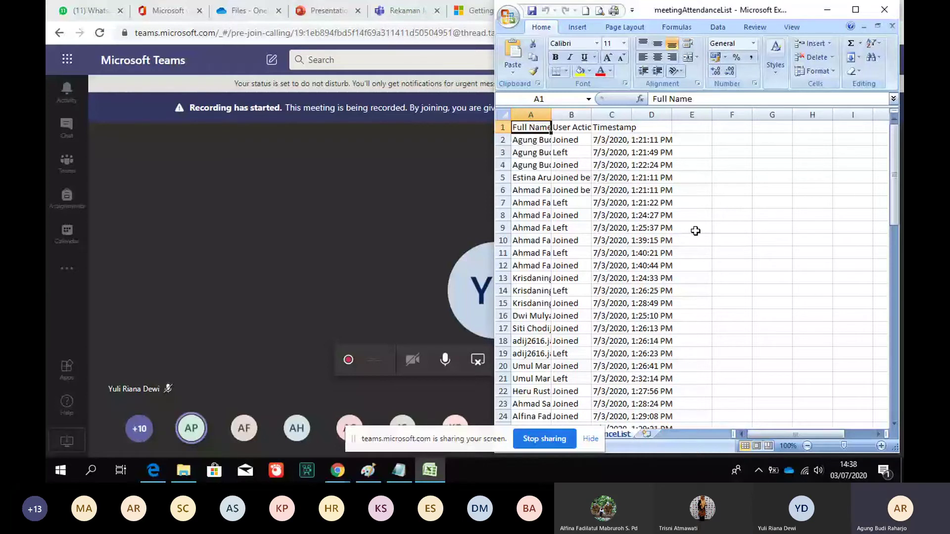
# Maximize Excel and widen column A and column B (about 26) so full names and user actions show
pyautogui.click(856, 9)
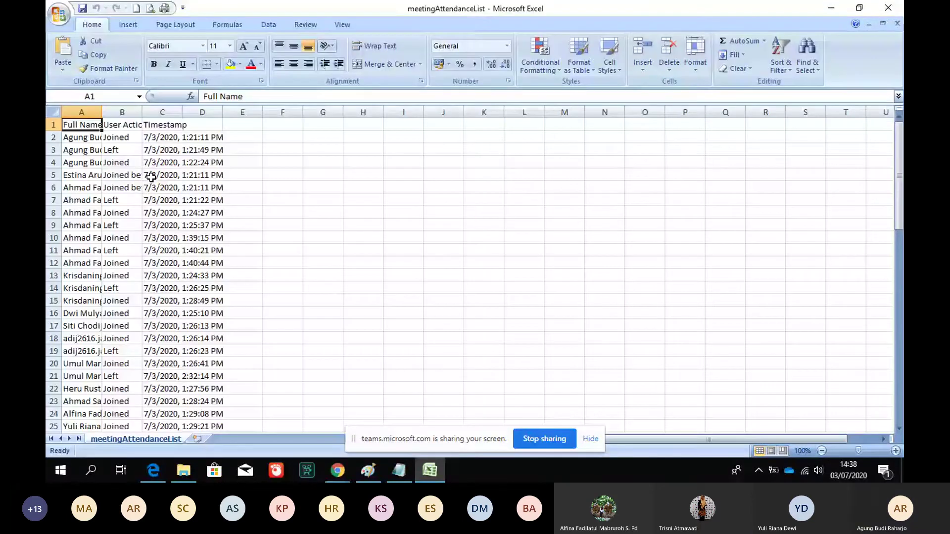
pyautogui.moveTo(102, 115); pyautogui.dragTo(181, 120)
pyautogui.moveTo(222, 117); pyautogui.dragTo(290, 119)
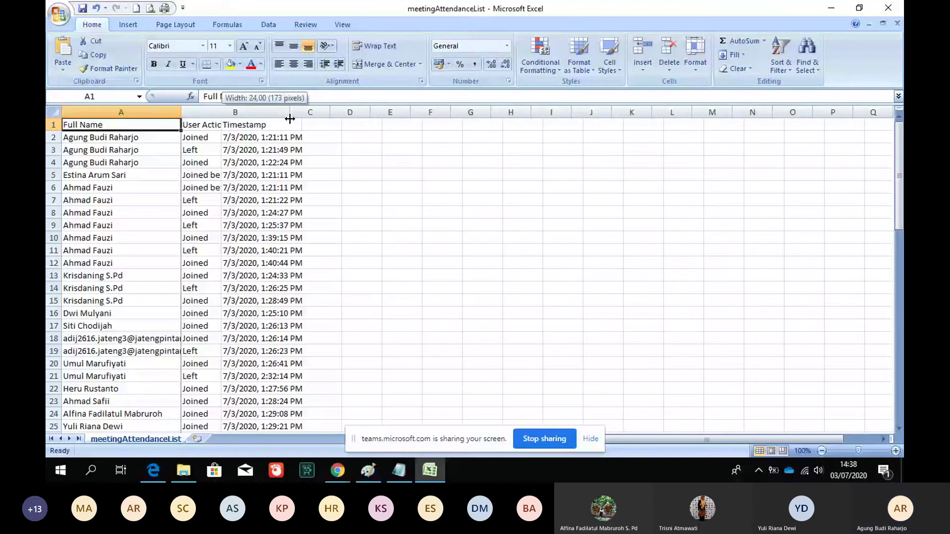
pyautogui.moveTo(290, 119); pyautogui.dragTo(290, 119)
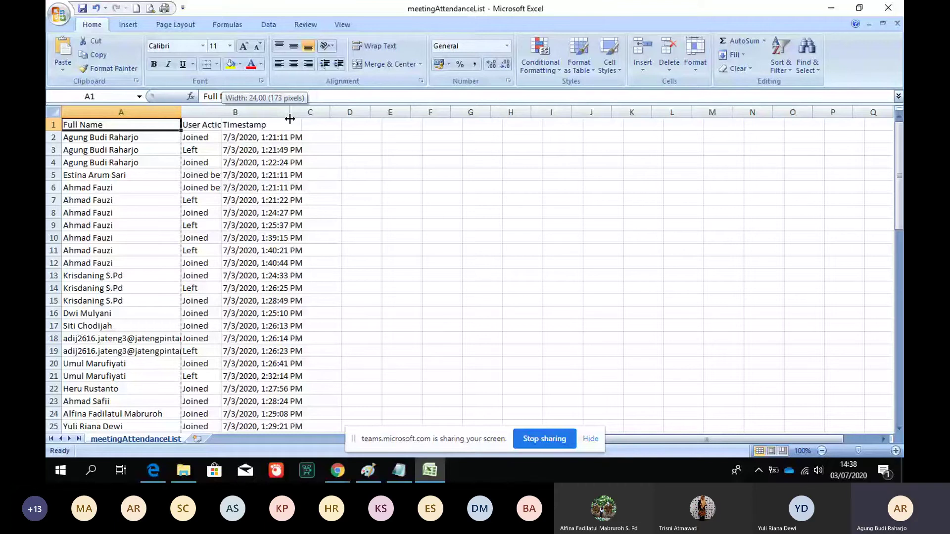
pyautogui.moveTo(290, 118); pyautogui.dragTo(300, 120)
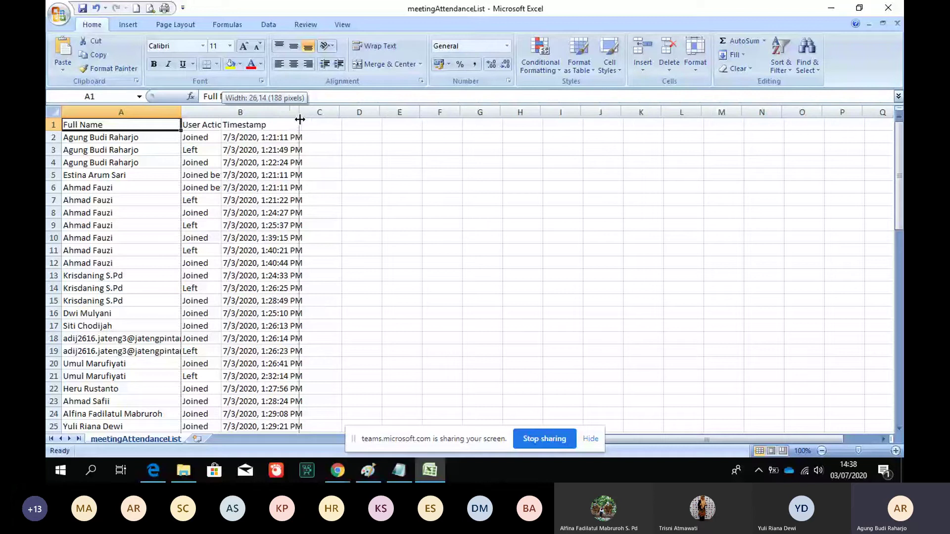
pyautogui.moveTo(300, 119); pyautogui.dragTo(300, 119)
pyautogui.click(118, 225)
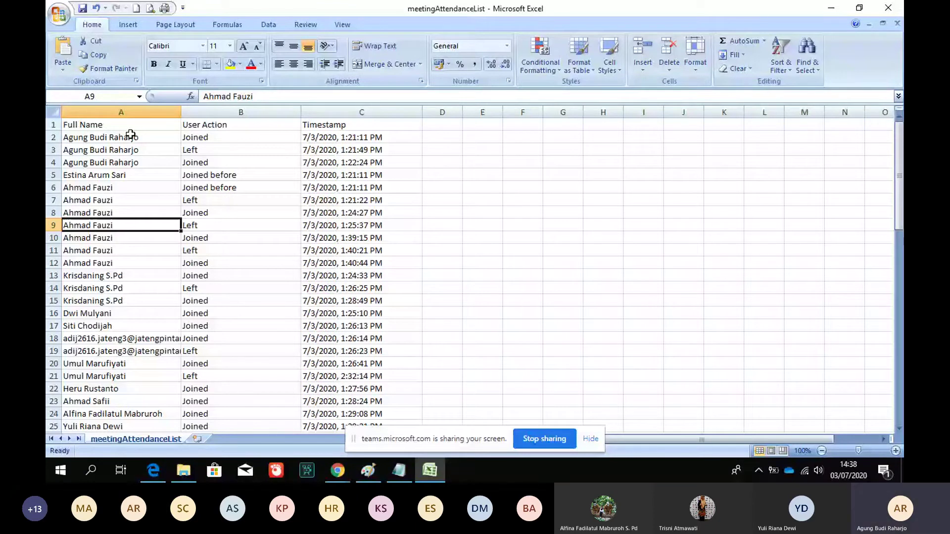
# Jump to the end of the attendance list at row 69
pyautogui.hotkey('ctrl', 'Down')
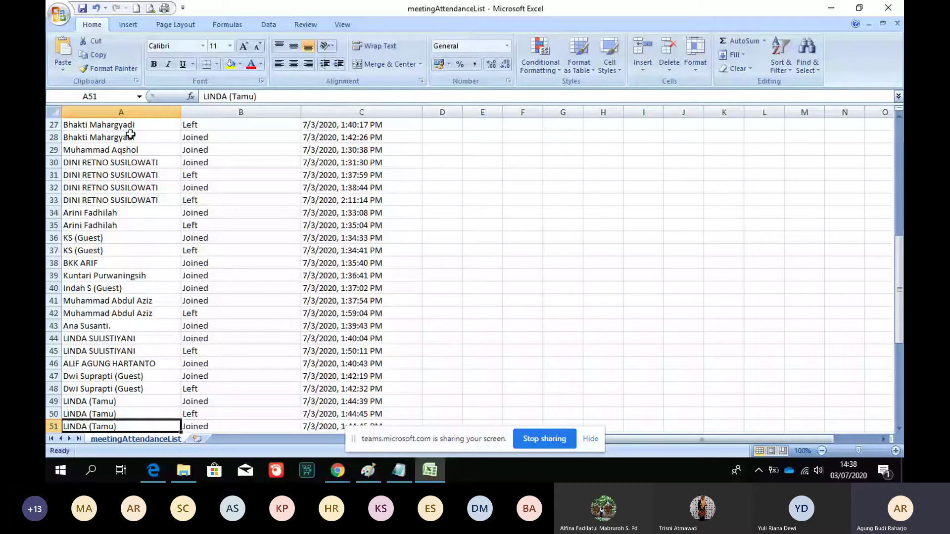
pyautogui.hotkey('ctrl', 'Down')
pyautogui.press('Down')
pyautogui.press('Down')
pyautogui.press('Down')
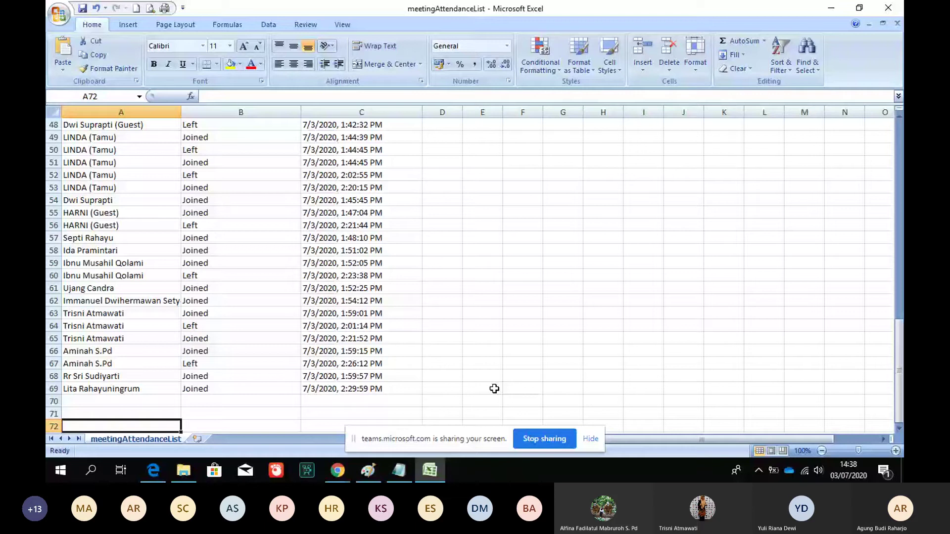
pyautogui.moveTo(403, 414)
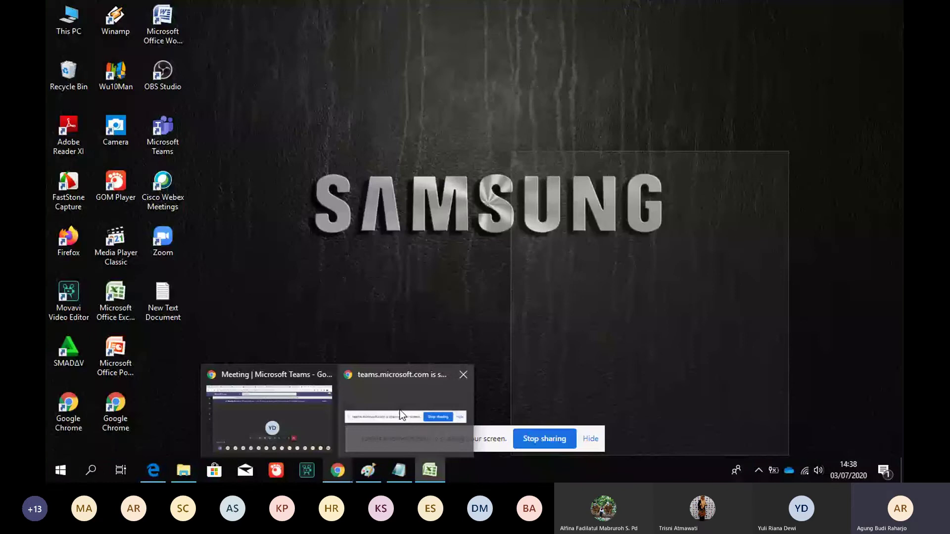
# Return to the Teams meeting browser window and switch to the Office 365 home page tab
pyautogui.click(402, 415)
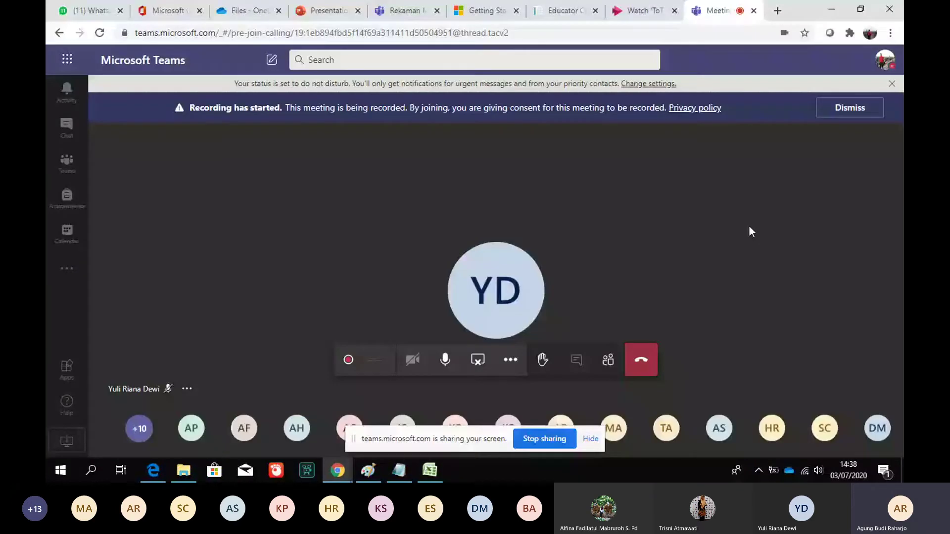
pyautogui.click(169, 10)
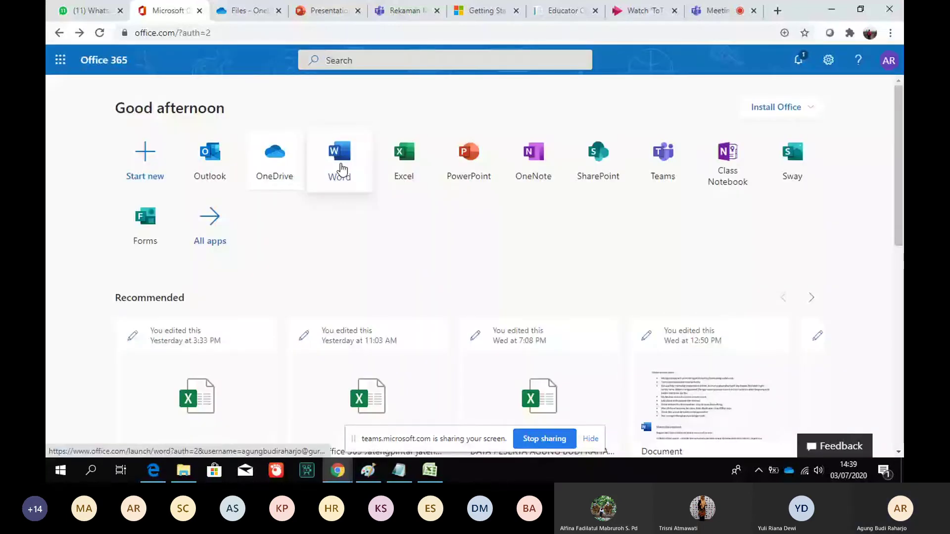
# Open OneDrive's My files list from the Office home page and close the older duplicate tab
pyautogui.click(341, 168)
pyautogui.click(327, 12)
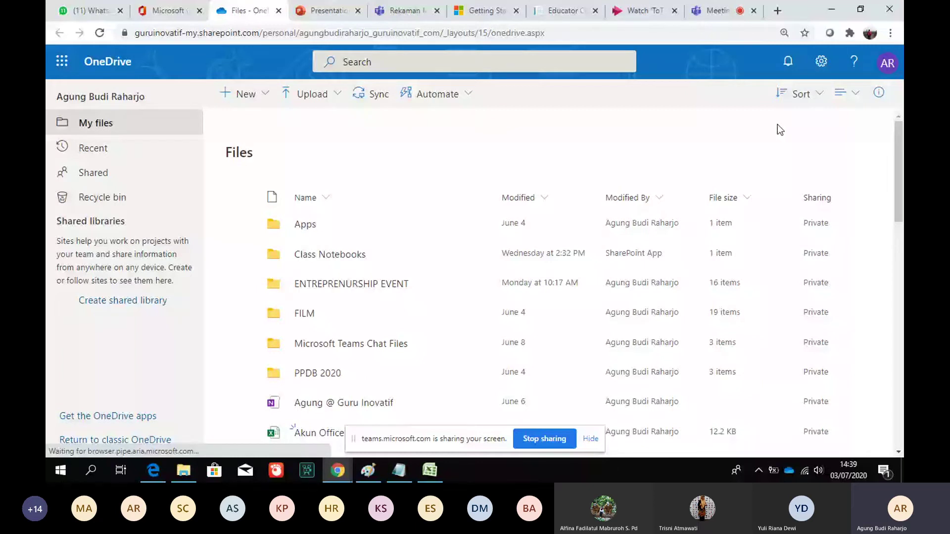
pyautogui.scroll(-2, 386, 316)
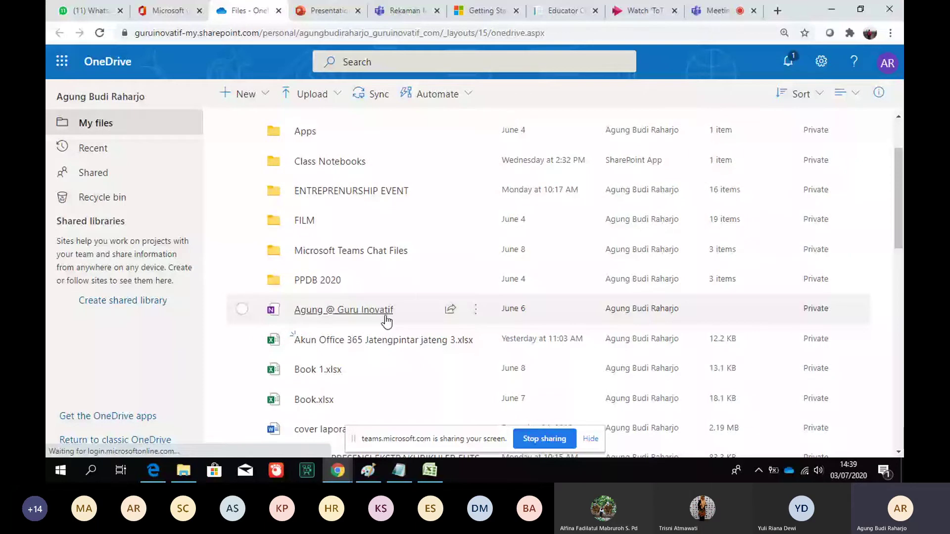
# Browse the FILM folder videos in File Explorer's synced OneDrive folder, then return to OneDrive web
pyautogui.hotkey('alt', 'Tab')
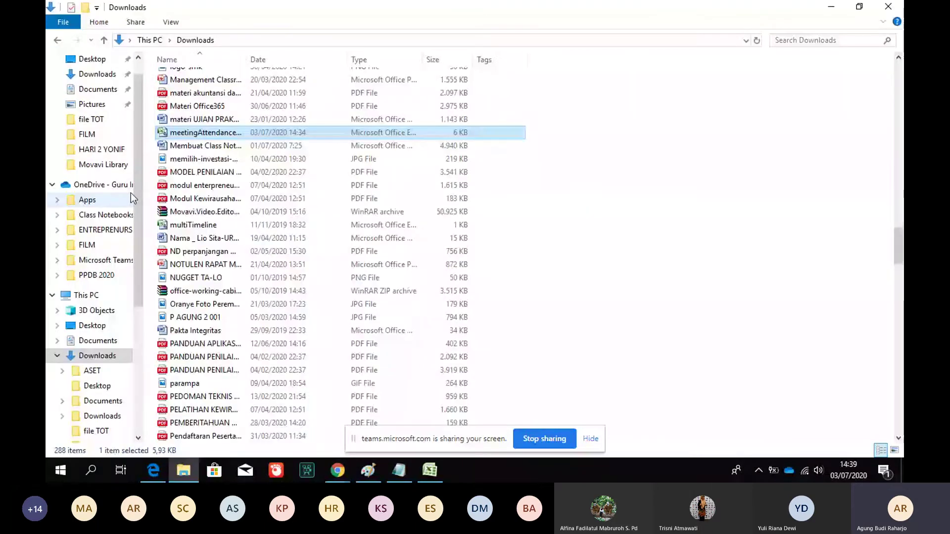
pyautogui.click(106, 188)
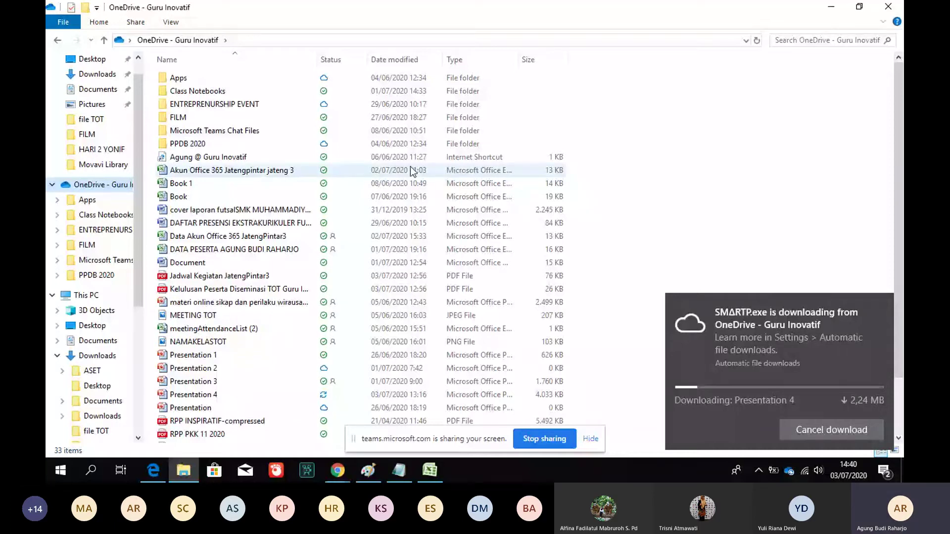
pyautogui.click(190, 119)
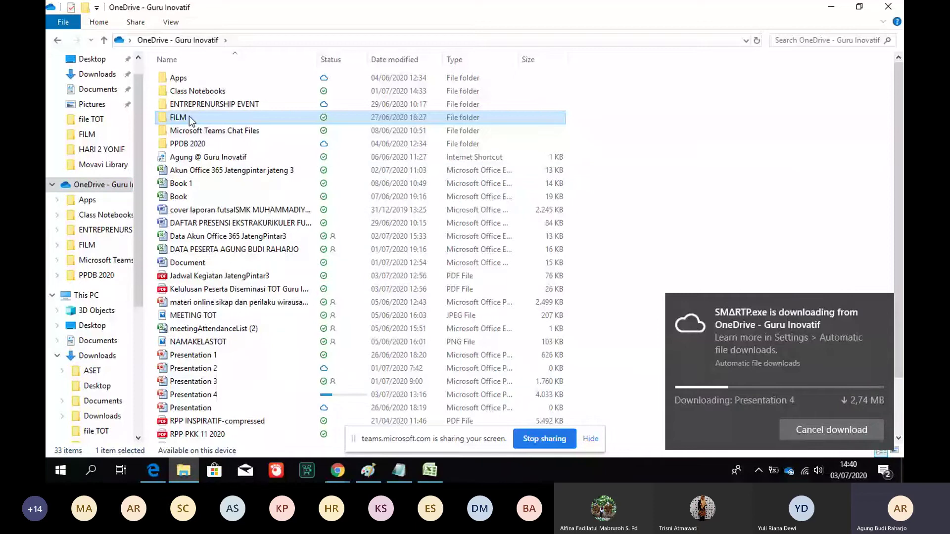
pyautogui.doubleClick(189, 116)
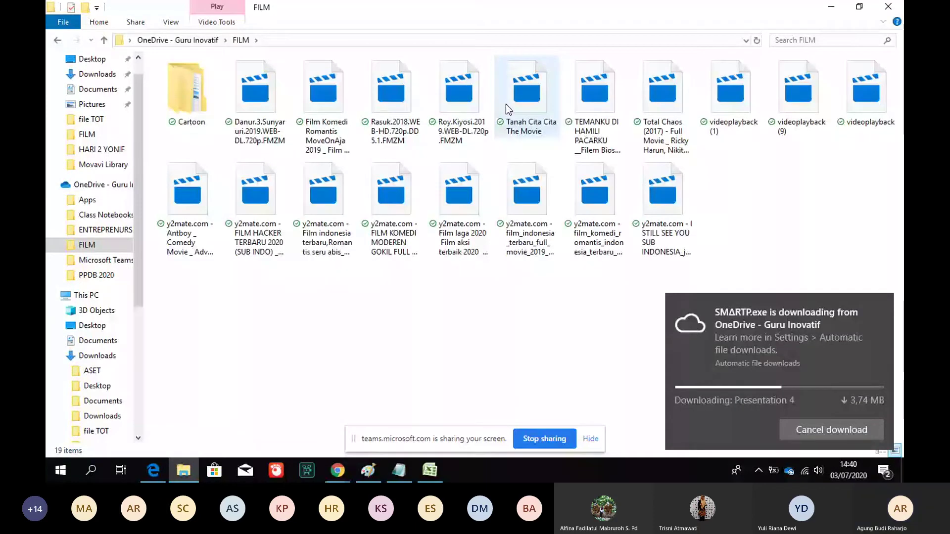
pyautogui.click(56, 40)
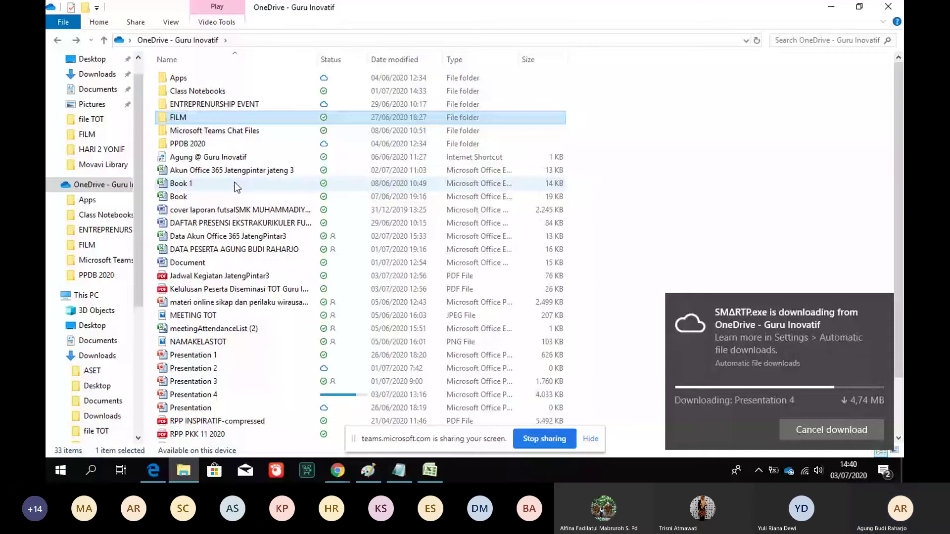
pyautogui.hotkey('alt', 'Tab')
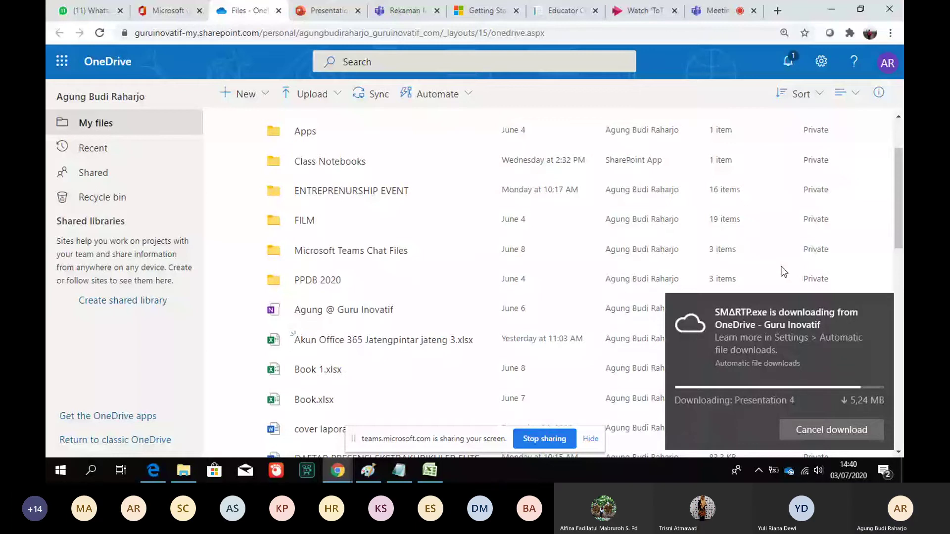
# Go through the OneDrive settings page and reload it to reach Storage Metrics
pyautogui.click(821, 62)
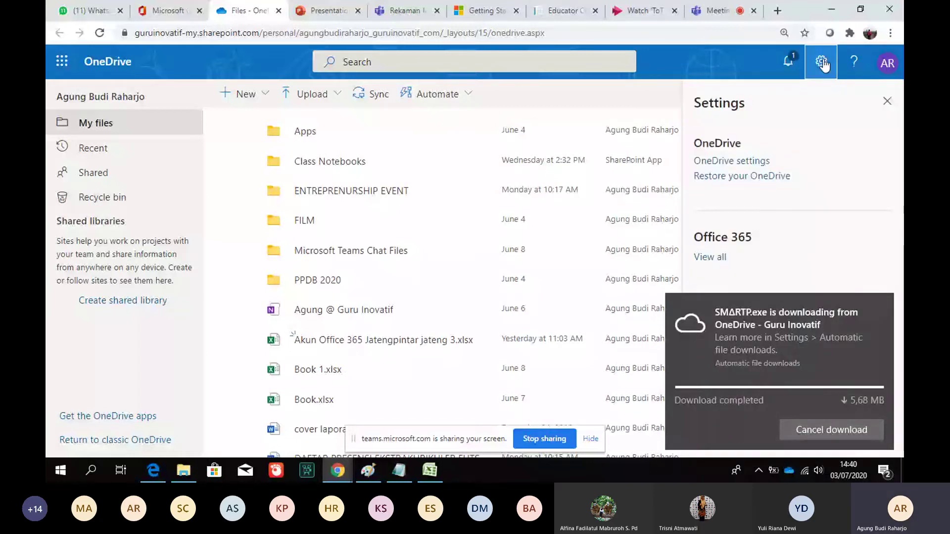
pyautogui.click(732, 161)
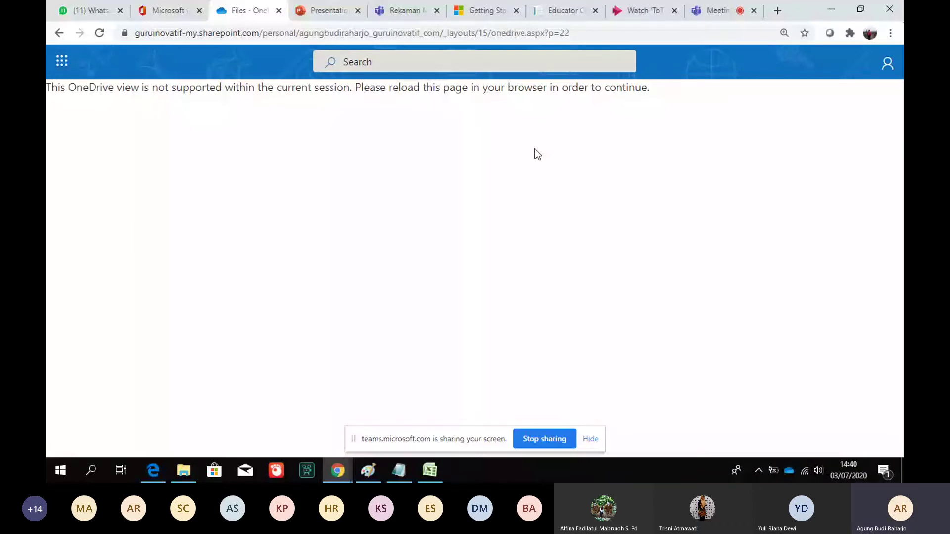
pyautogui.click(100, 33)
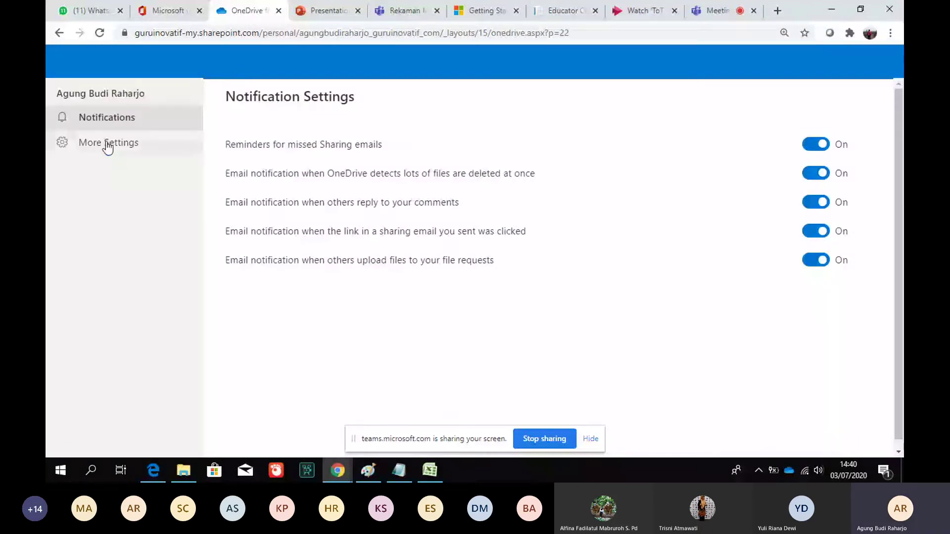
pyautogui.click(107, 144)
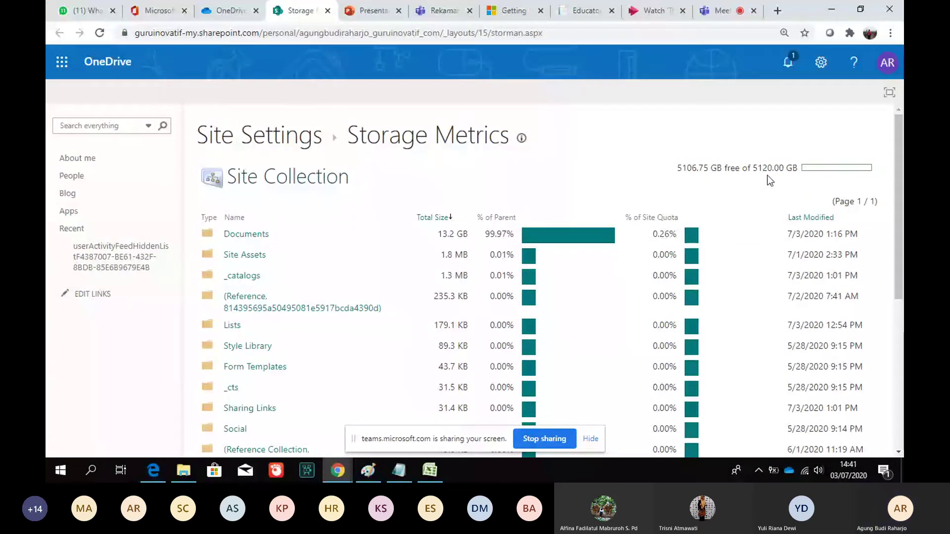
# Scroll through the Storage Metrics page, then close its tab to return to More Settings
pyautogui.moveTo(899, 183); pyautogui.dragTo(901, 189)
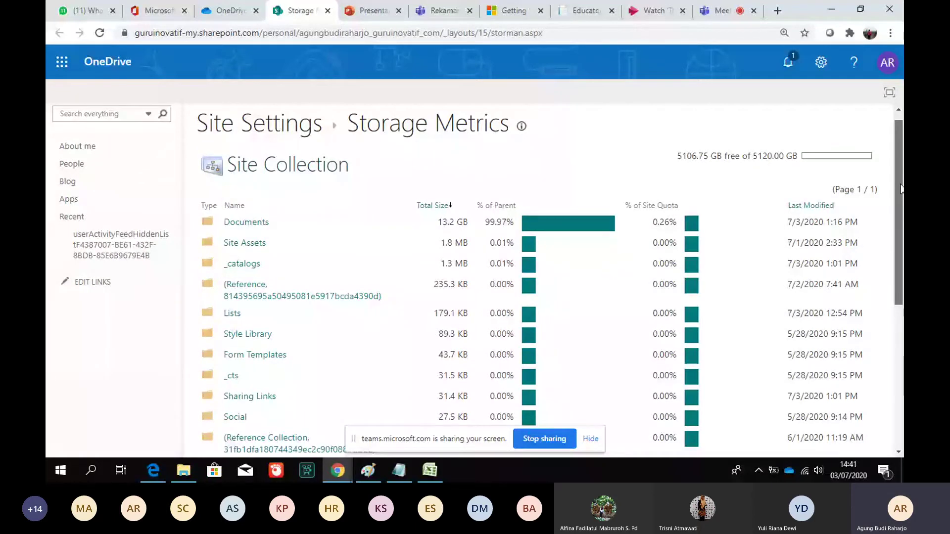
pyautogui.moveTo(901, 189); pyautogui.dragTo(903, 248)
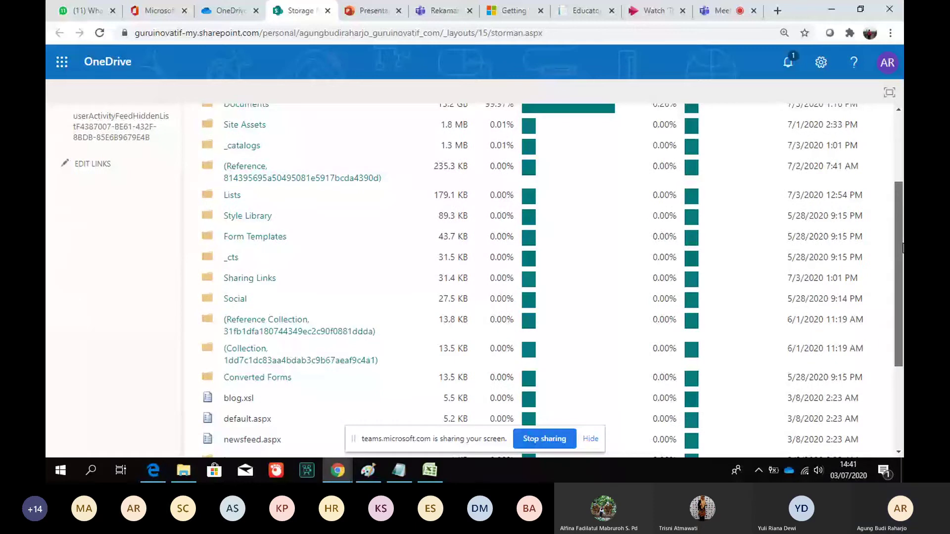
pyautogui.scroll(1, 901, 235)
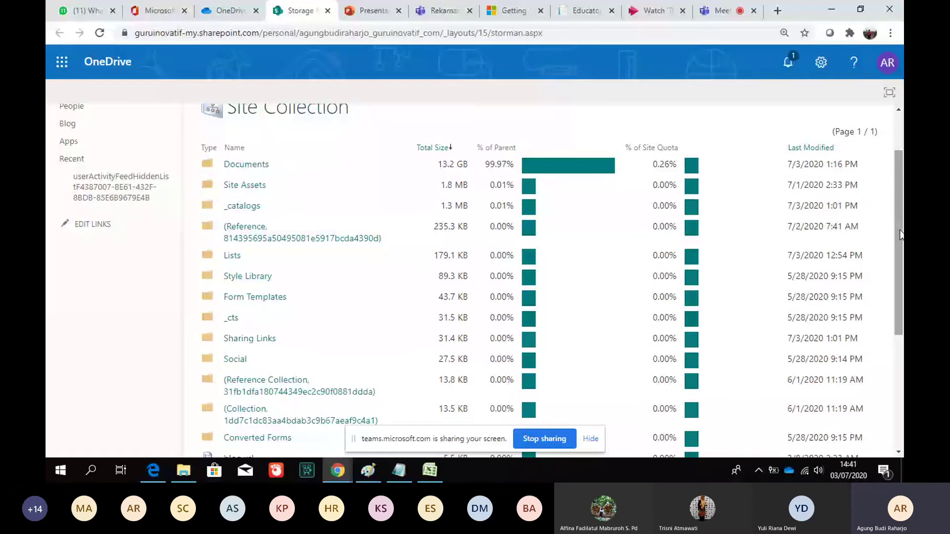
pyautogui.moveTo(901, 235); pyautogui.dragTo(904, 350)
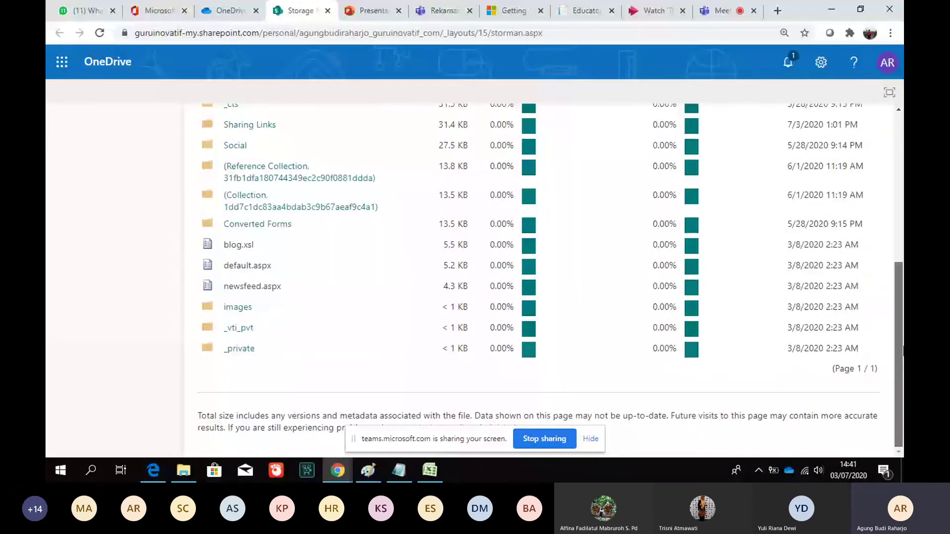
pyautogui.moveTo(903, 350); pyautogui.dragTo(894, 185)
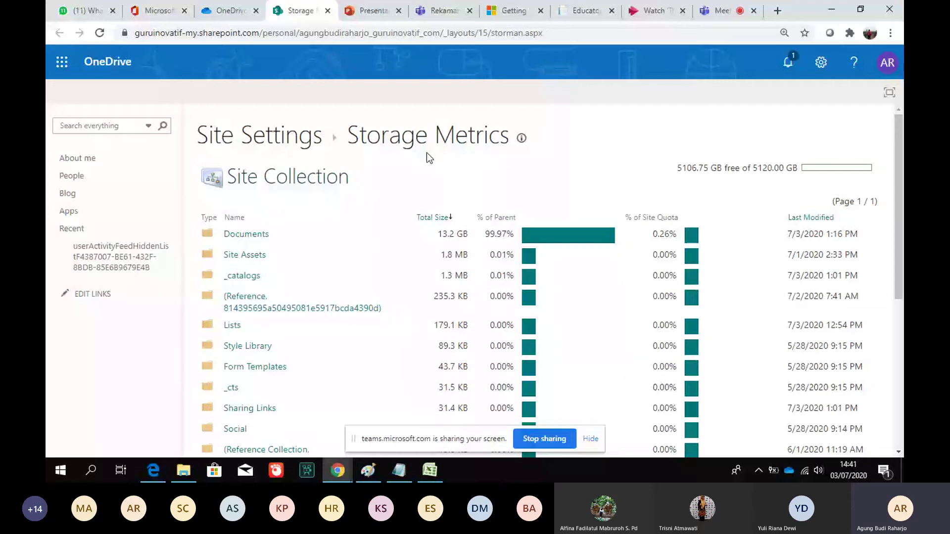
pyautogui.click(328, 10)
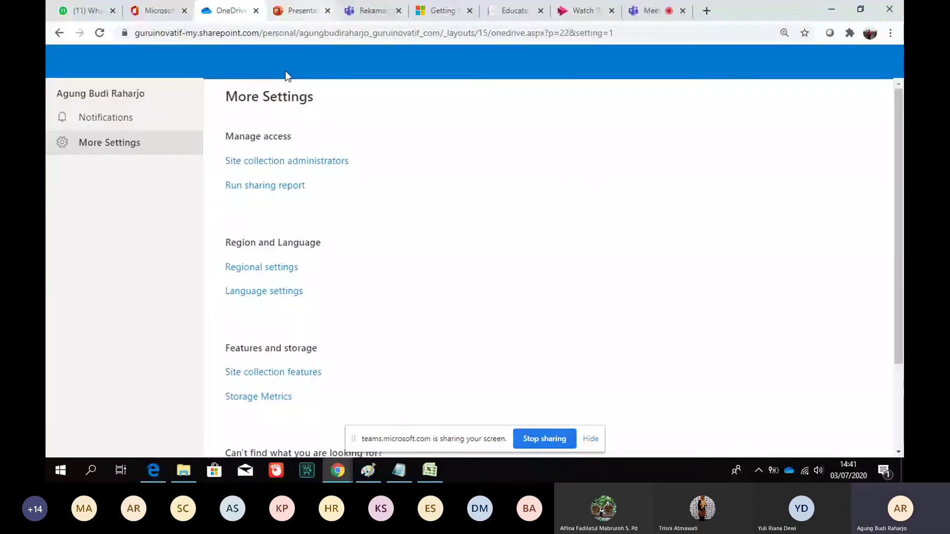
# Go back to the OneDrive file list, scroll to Jadwal Kegiatan JatengPintar3.pdf, and start sharing it
pyautogui.click(60, 34)
pyautogui.click(59, 33)
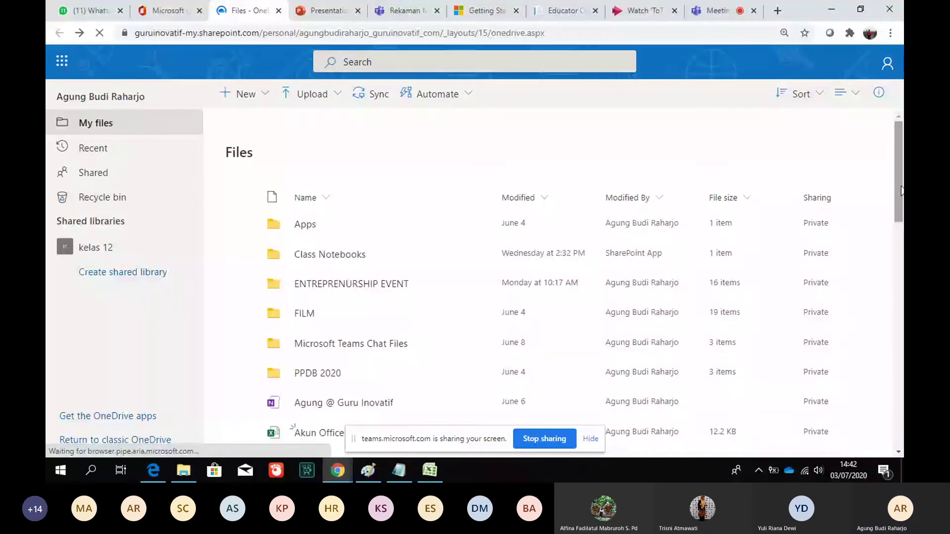
pyautogui.moveTo(902, 191); pyautogui.dragTo(902, 255)
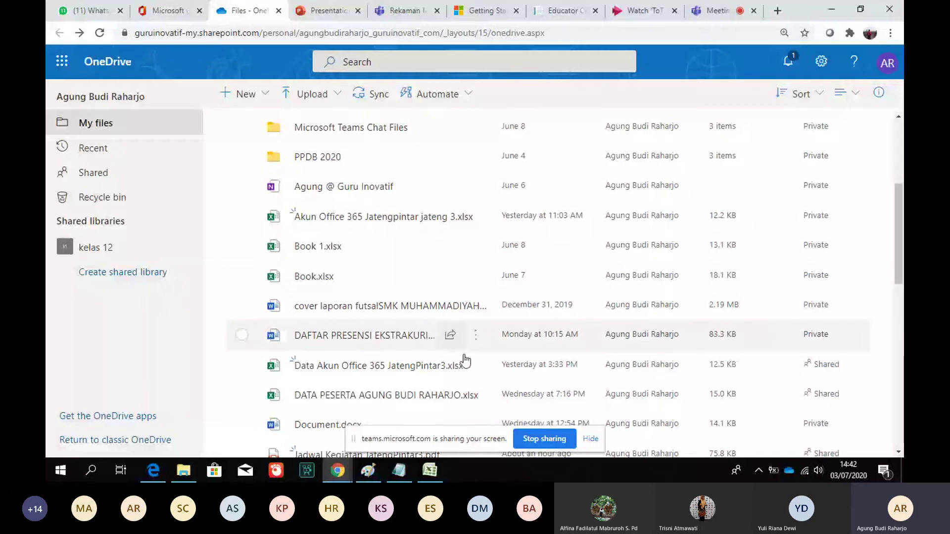
pyautogui.moveTo(901, 217); pyautogui.dragTo(903, 252)
pyautogui.scroll(-2, 345, 357)
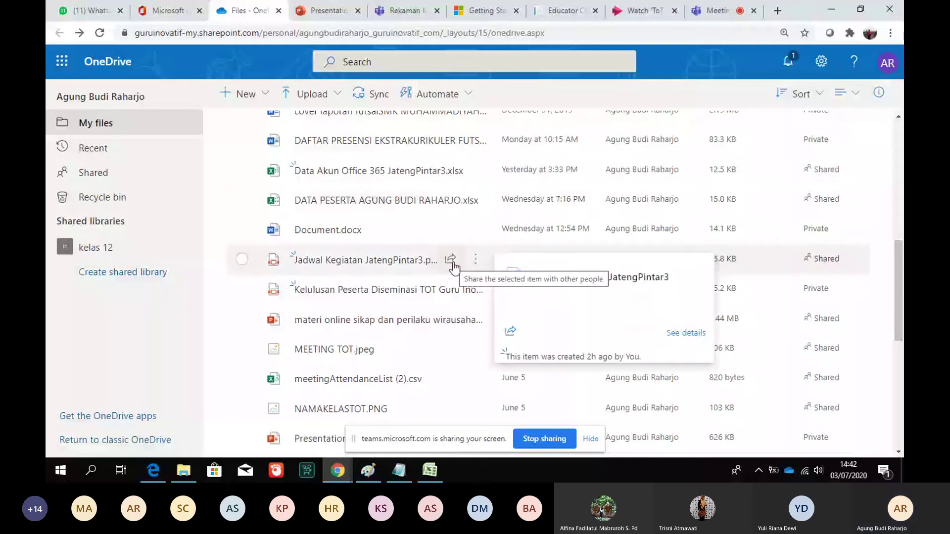
pyautogui.click(451, 259)
# Set the PDF's share link to 'Anyone with the link', apply, copy it, and open a new tab
pyautogui.click(554, 243)
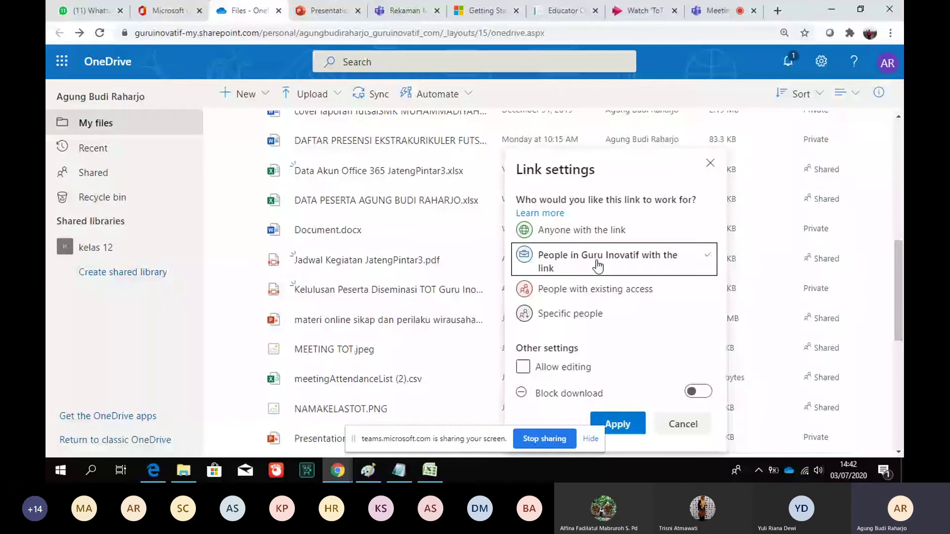
pyautogui.click(551, 378)
pyautogui.click(607, 240)
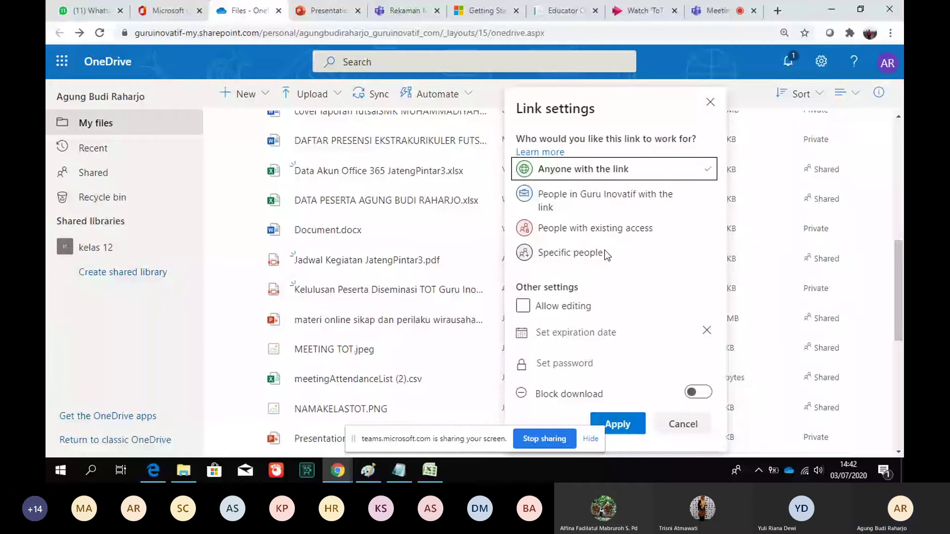
pyautogui.click(626, 425)
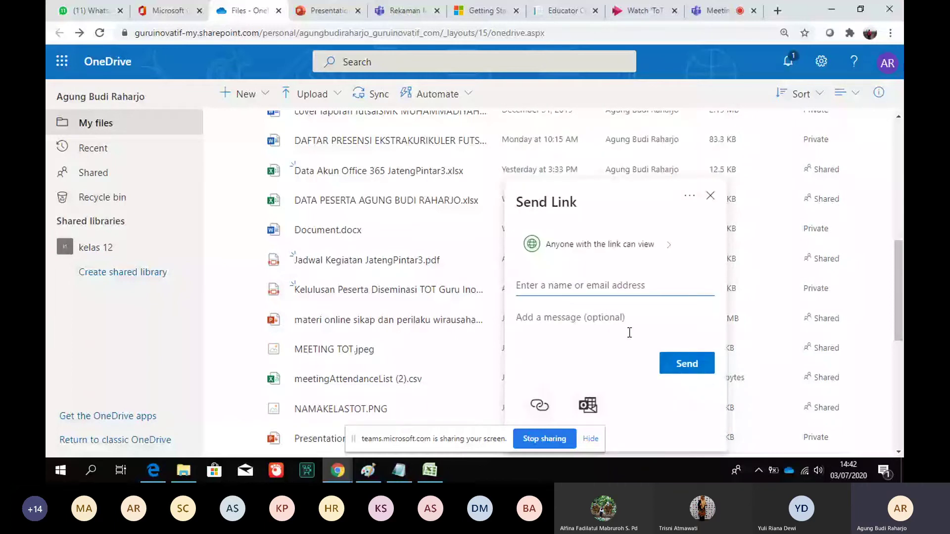
pyautogui.click(540, 407)
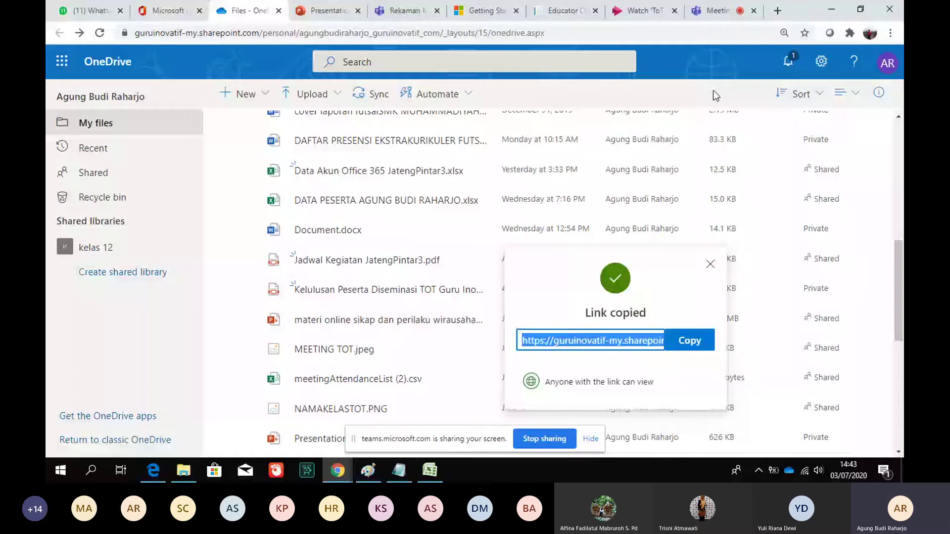
pyautogui.hotkey('ctrl', 't')
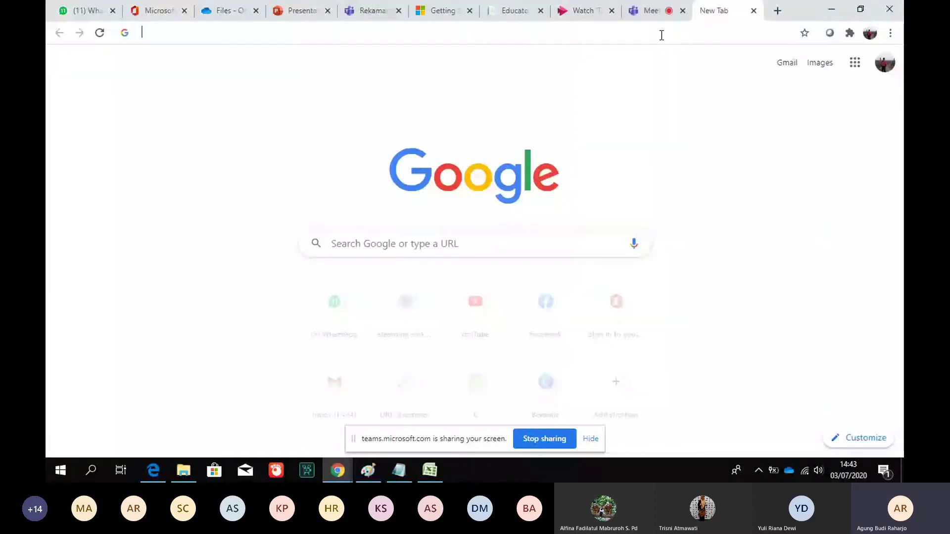
pyautogui.click(662, 35)
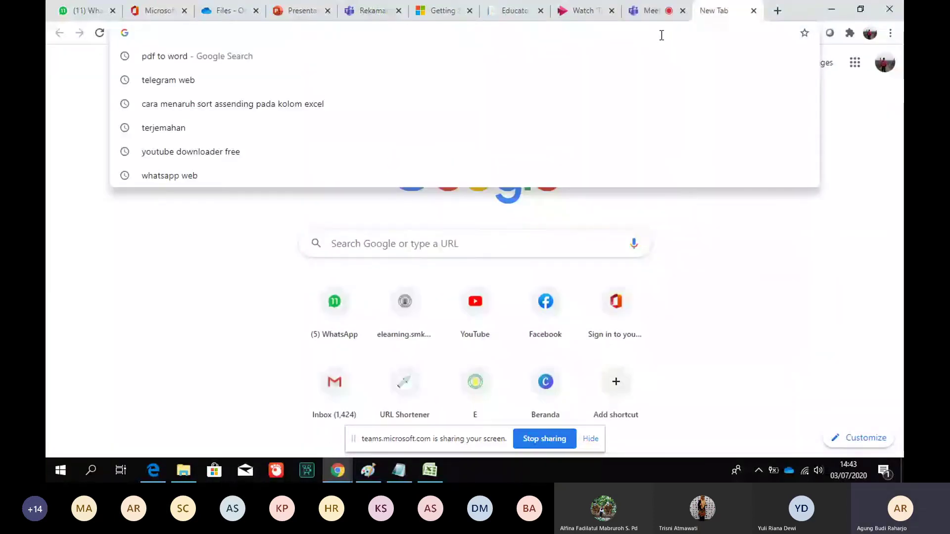
# Load gg.gg and paste the OneDrive sharing link as the long URL
pyautogui.write('gg.gg')
pyautogui.press('Return')
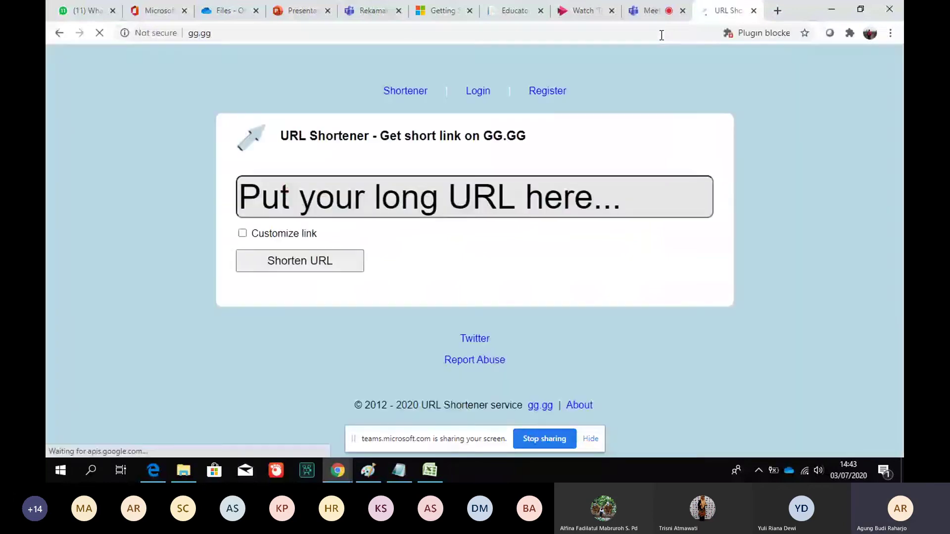
pyautogui.click(365, 203)
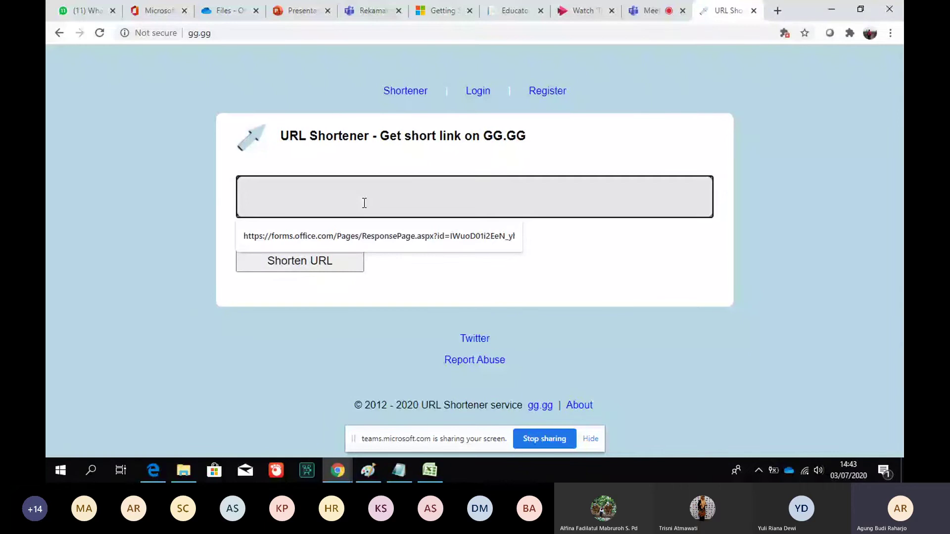
pyautogui.hotkey('ctrl', 'v')
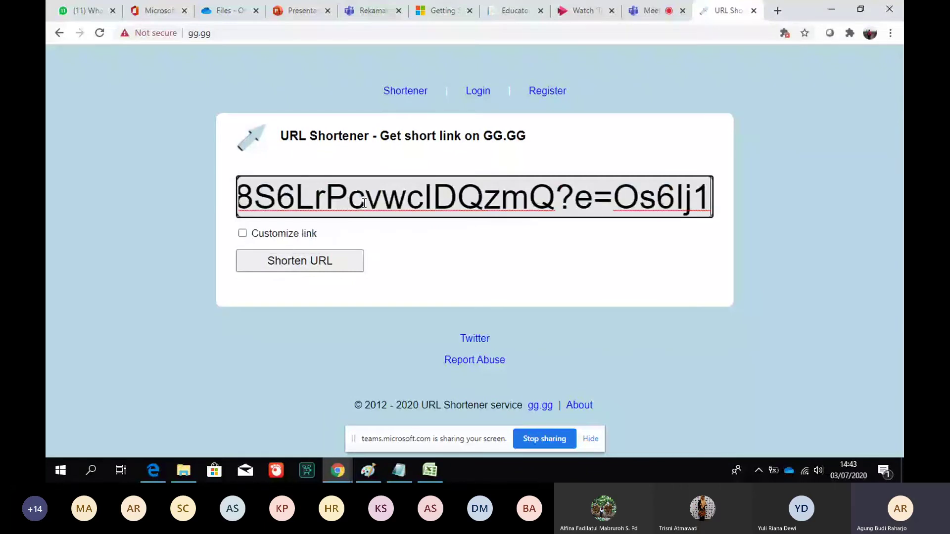
pyautogui.click(243, 233)
pyautogui.click(390, 233)
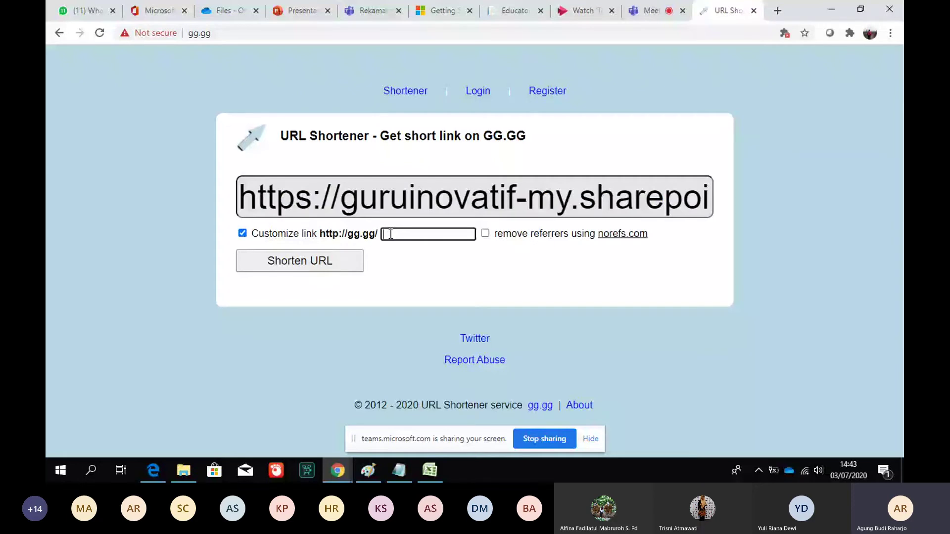
pyautogui.hotkey('ctrl', 'v')
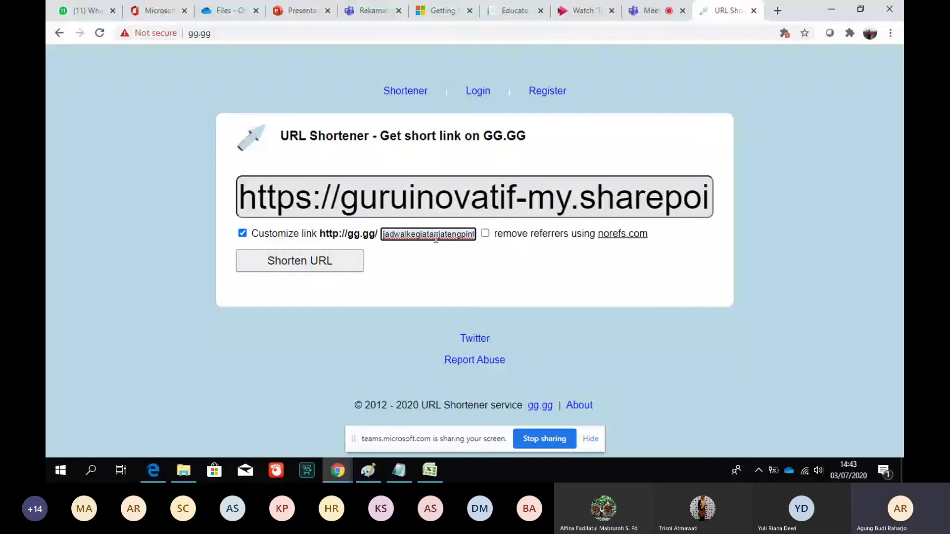
pyautogui.press('Return')
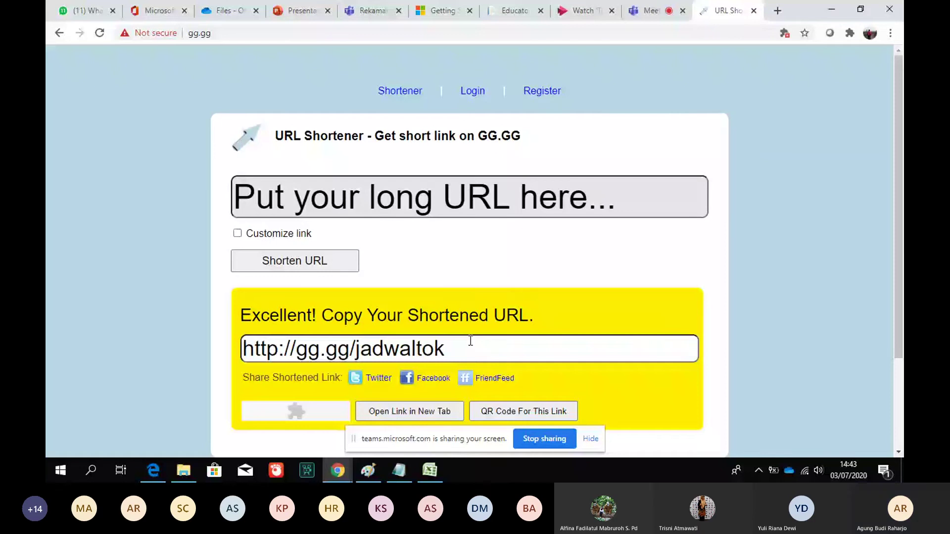
pyautogui.moveTo(470, 340); pyautogui.dragTo(241, 355)
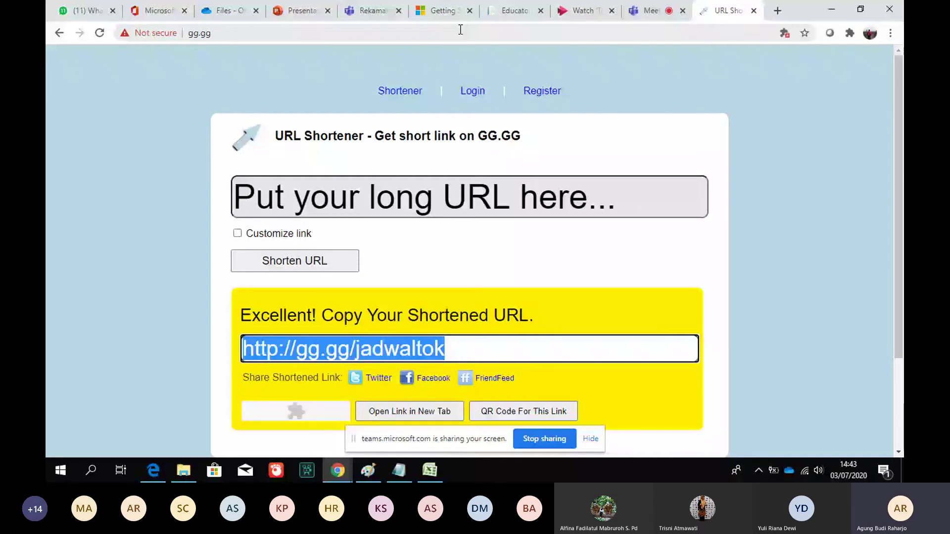
pyautogui.click(218, 5)
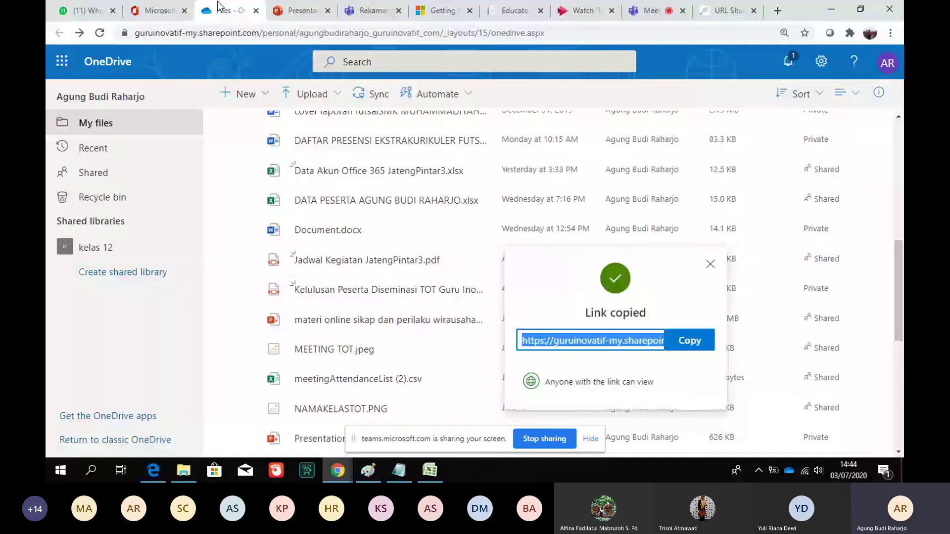
# Close the OneDrive tab, end the Presentation 4 slide show, and open its File page of recent presentations
pyautogui.click(220, 7)
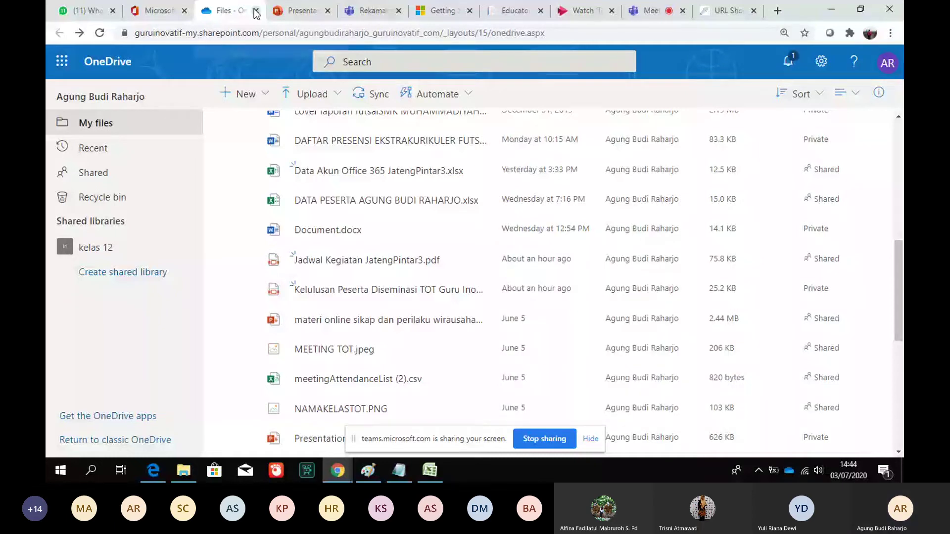
pyautogui.click(256, 10)
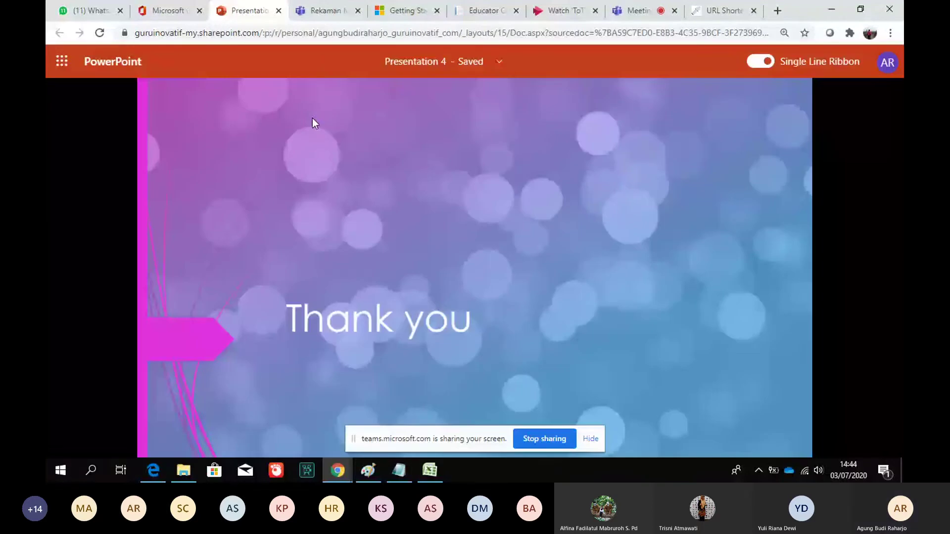
pyautogui.click(313, 117)
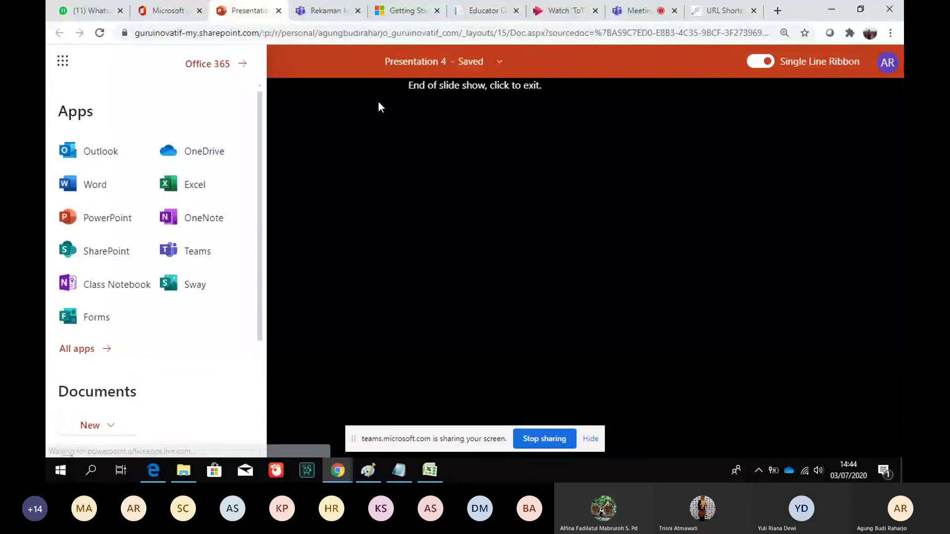
pyautogui.click(378, 103)
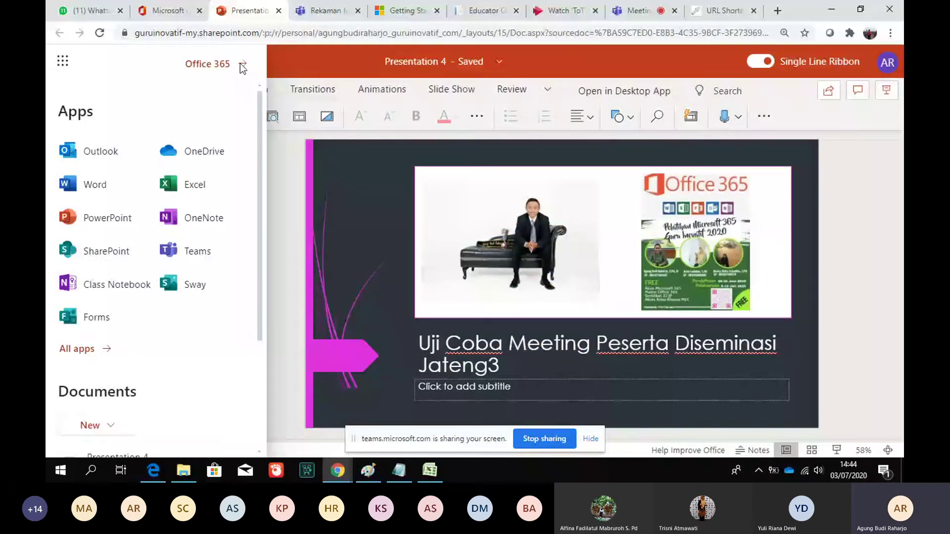
pyautogui.click(64, 89)
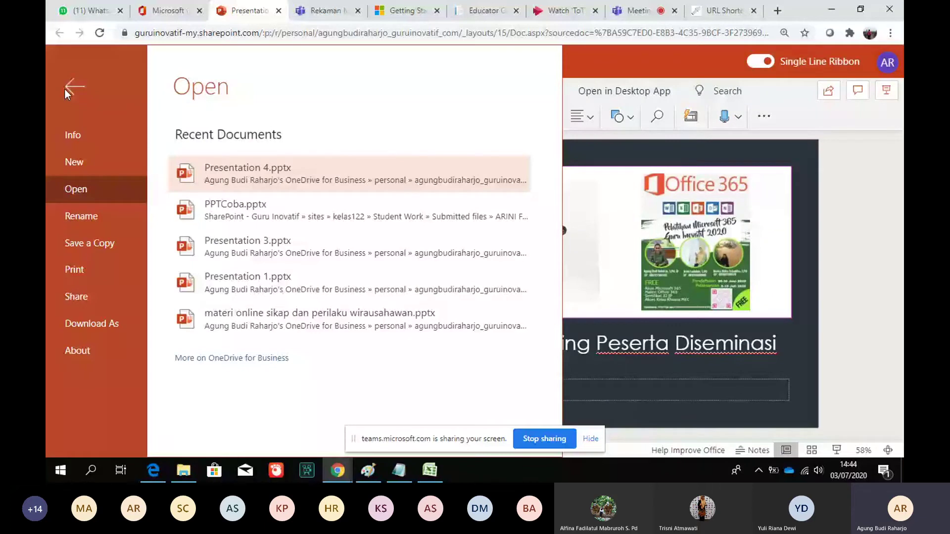
# Set the presentation's share link to 'Anyone with the link can view' and copy it
pyautogui.click(103, 296)
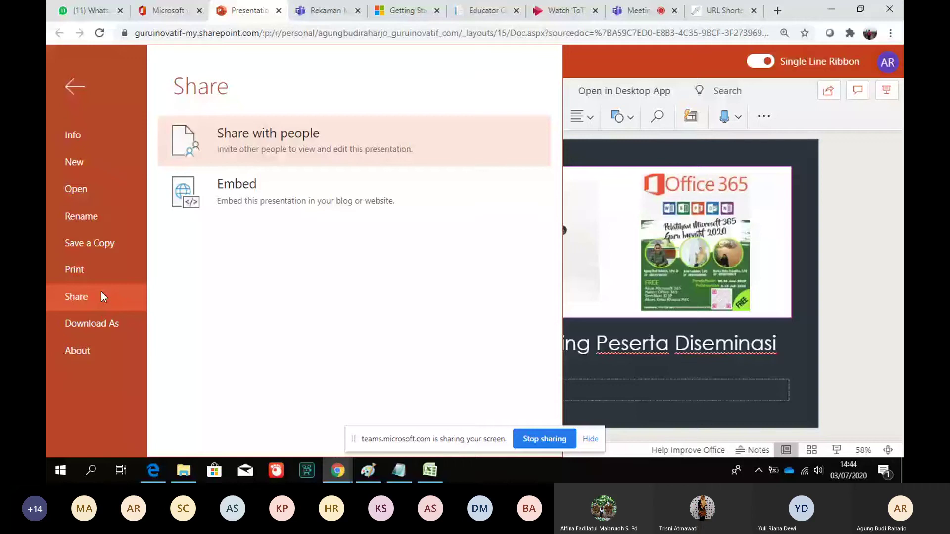
pyautogui.click(298, 147)
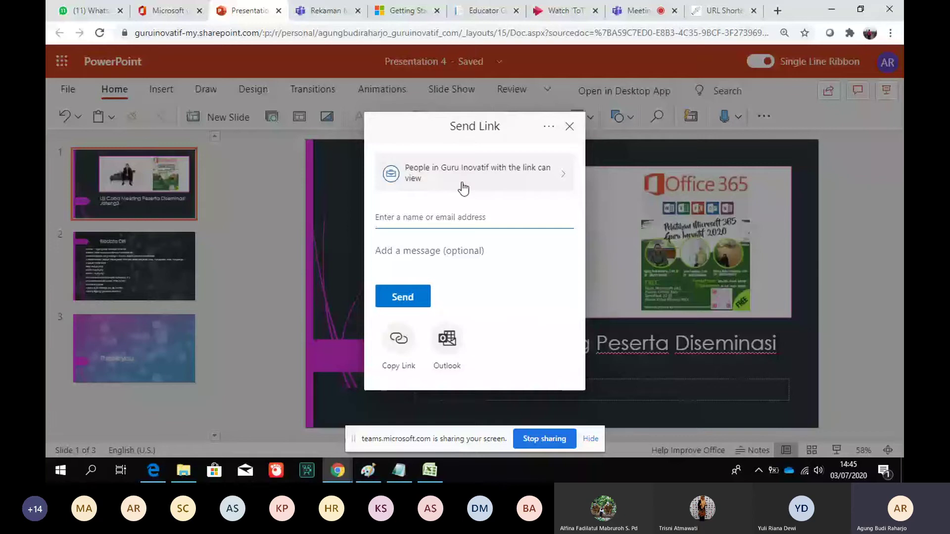
pyautogui.click(463, 187)
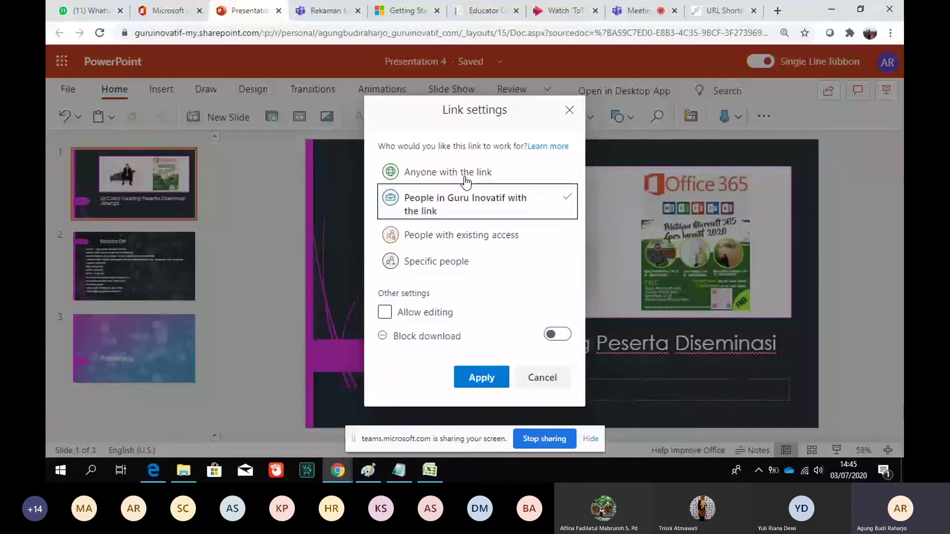
pyautogui.click(465, 178)
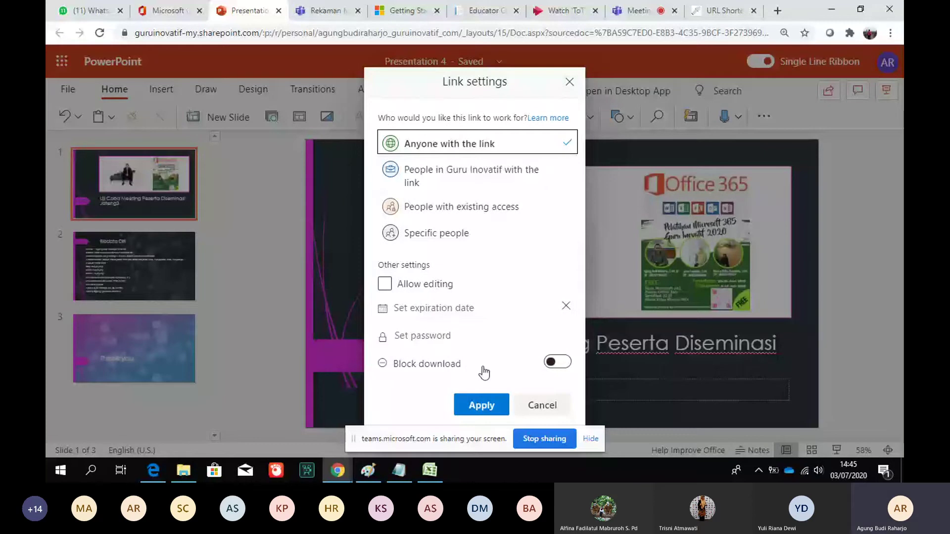
pyautogui.click(482, 403)
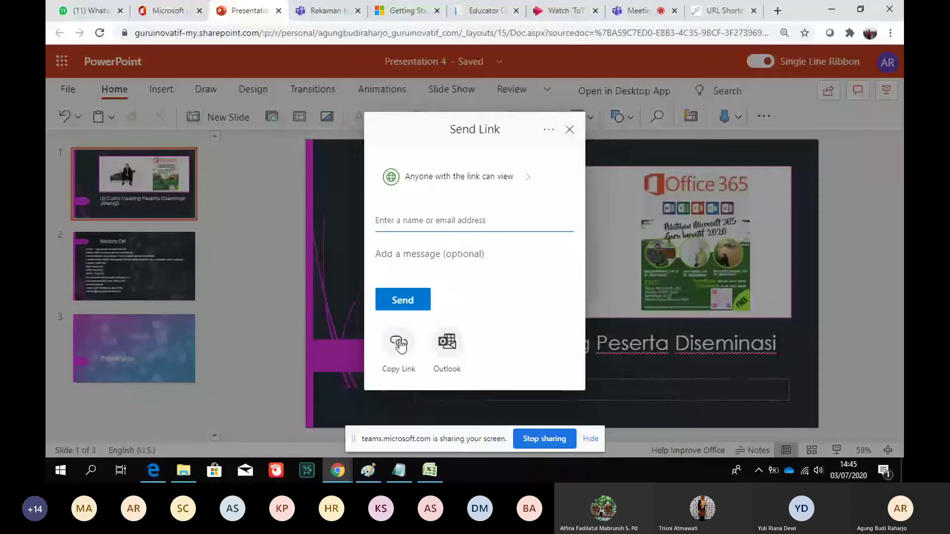
pyautogui.click(400, 345)
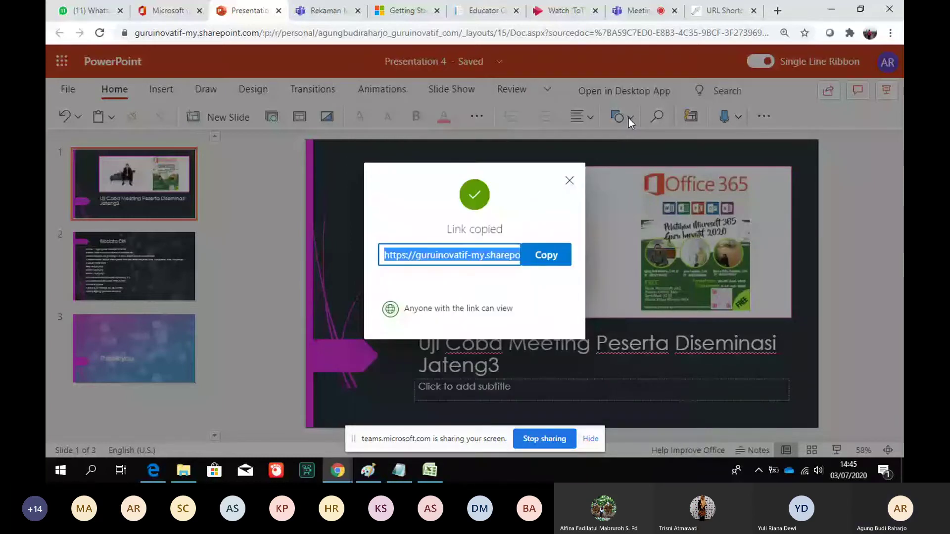
pyautogui.click(638, 11)
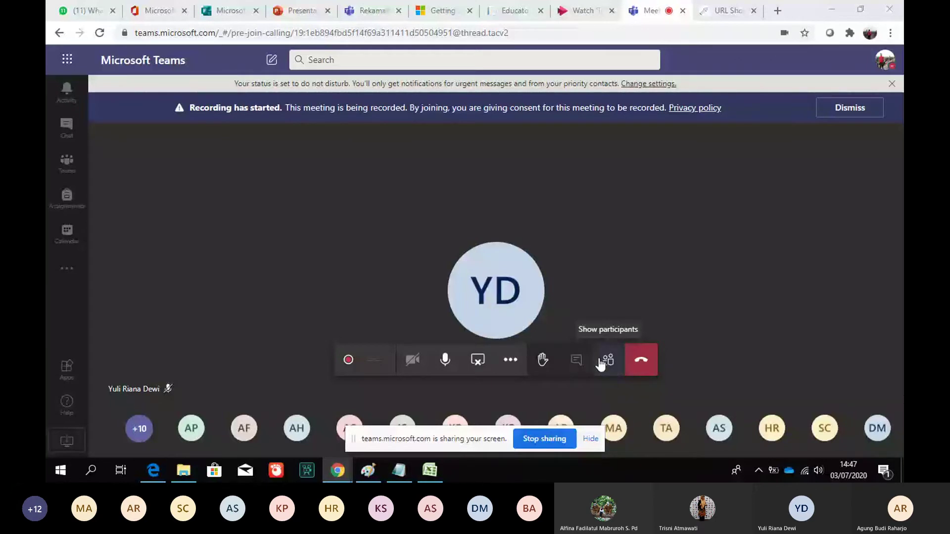
# Show the meeting participants, then switch to the Forms tab with Untitled form (2)
pyautogui.click(601, 364)
pyautogui.click(293, 9)
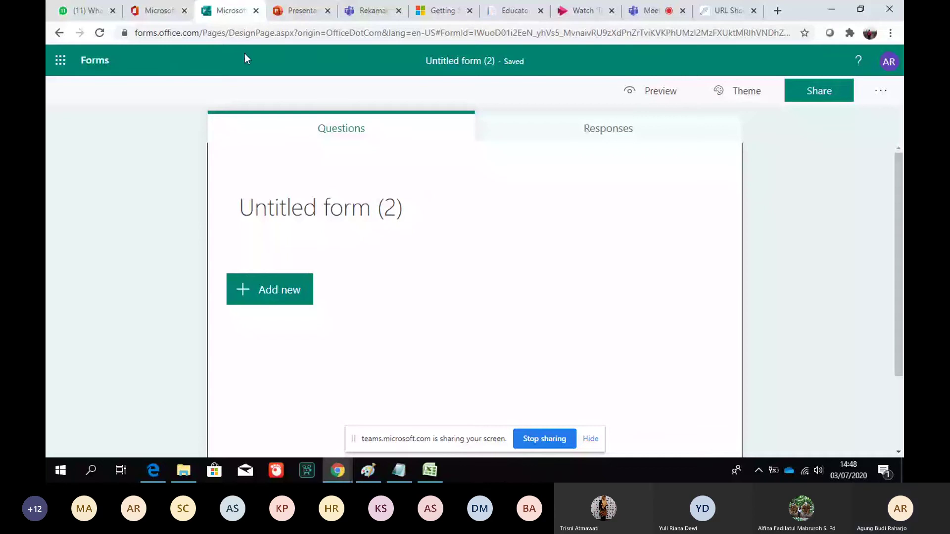
# Title the form 'Ulangan Harian PKK' with description 'Ulangan harian 1 tentang materi produksi massal'
pyautogui.click(253, 252)
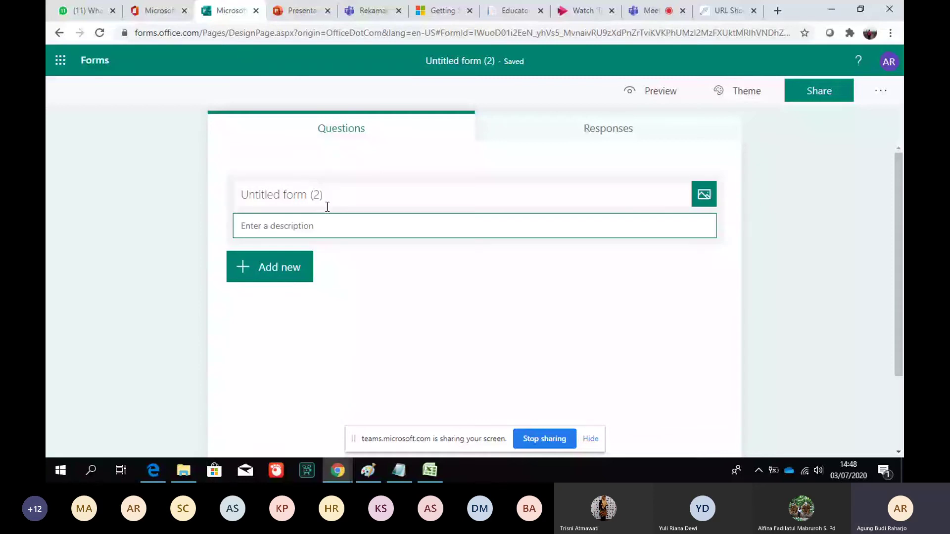
pyautogui.click(326, 198)
pyautogui.write('l')
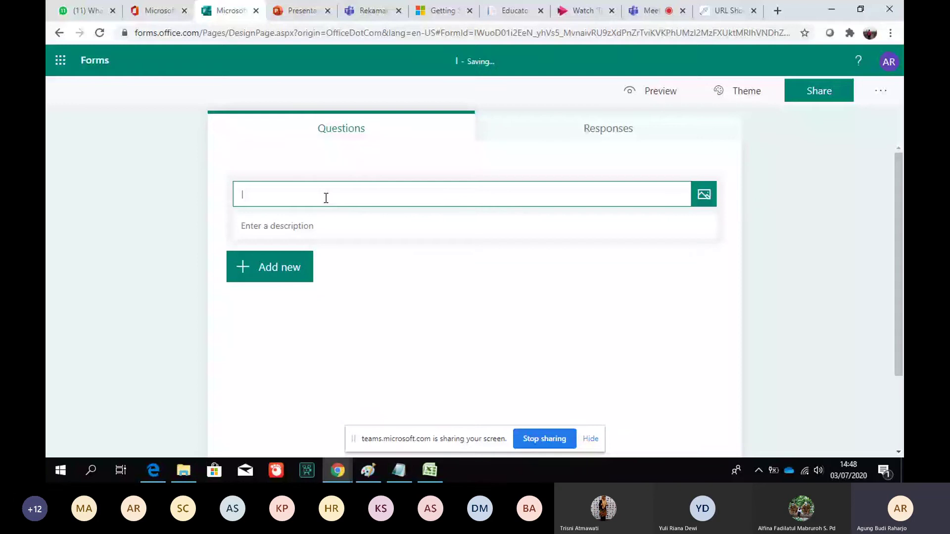
pyautogui.write('Ulangan')
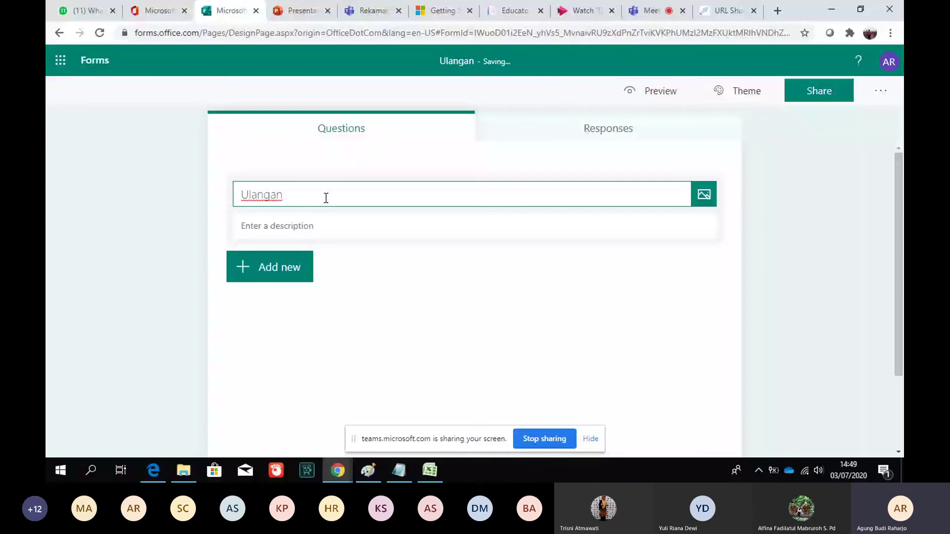
pyautogui.write(' Harian')
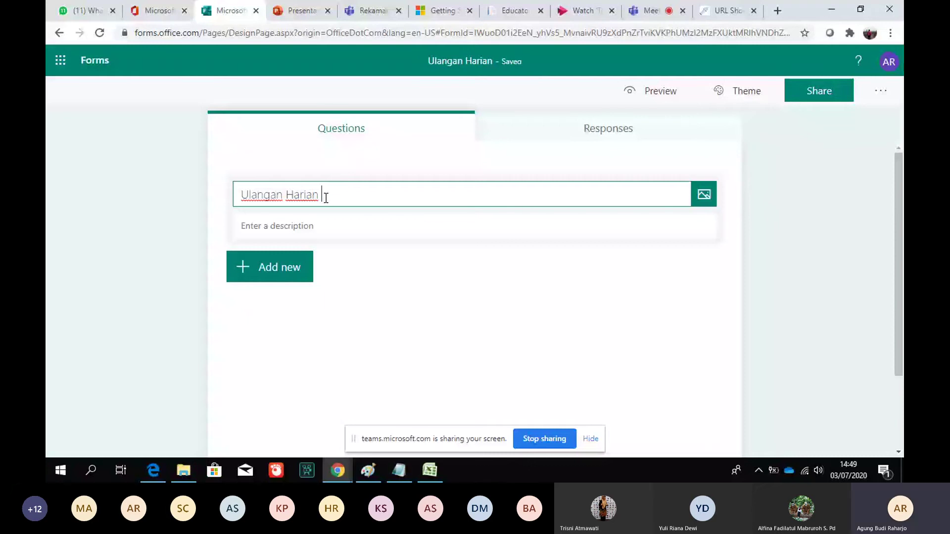
pyautogui.write('PKK')
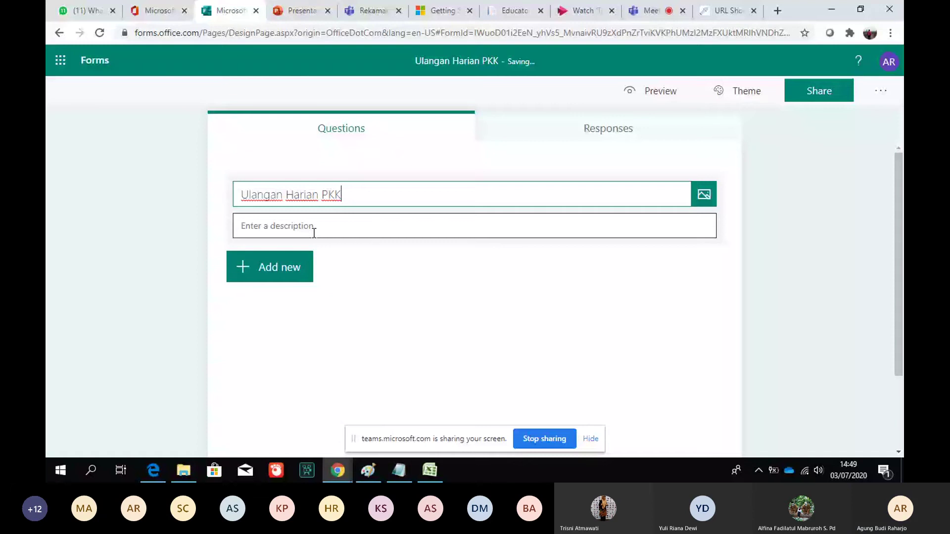
pyautogui.click(314, 233)
pyautogui.write('Ulan')
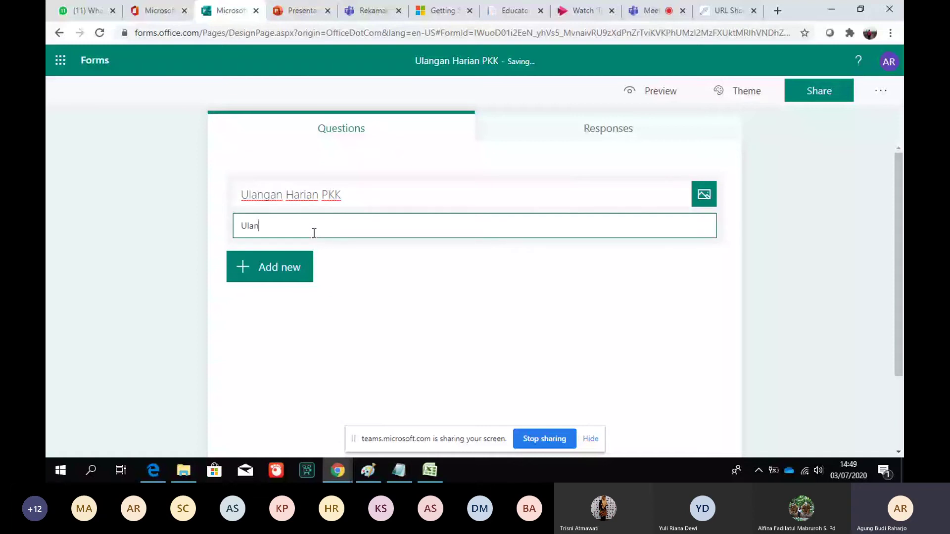
pyautogui.write('gan harian 1 ')
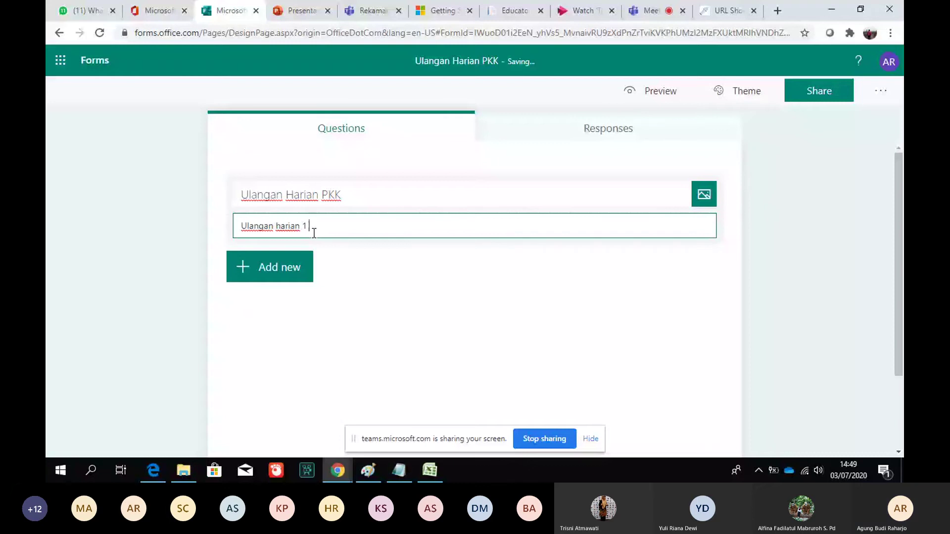
pyautogui.write('tentang materi p')
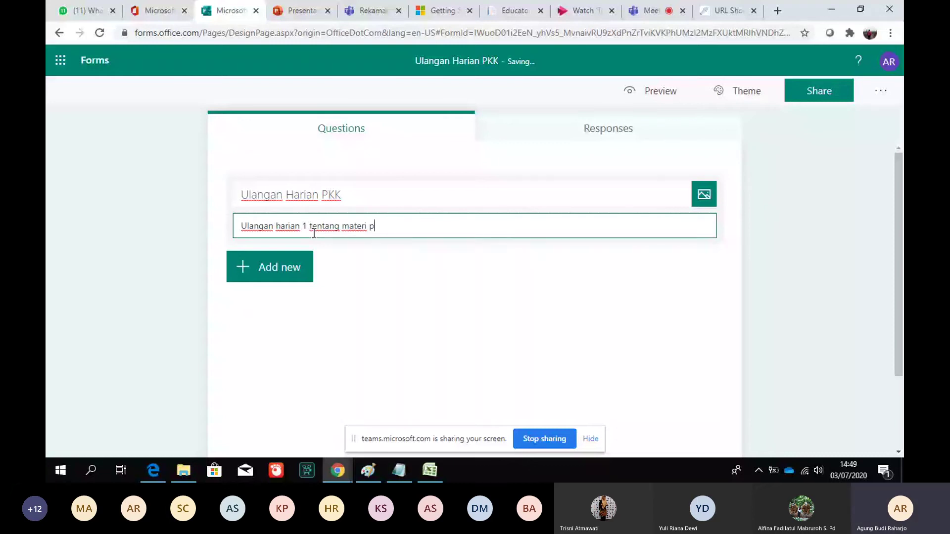
pyautogui.write('roduksi massal')
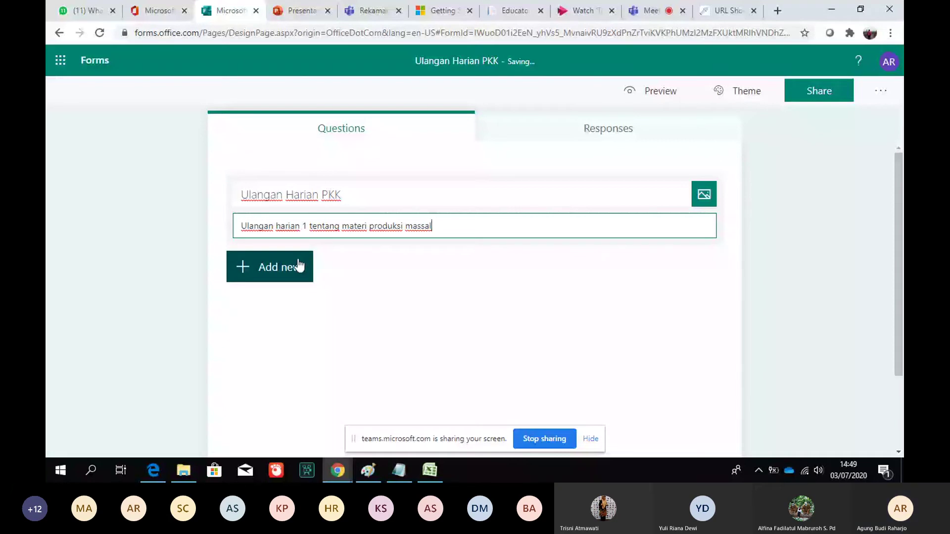
# Dismiss the recommended questions panel and show the Choice, Text, Rating and Date question types
pyautogui.click(299, 266)
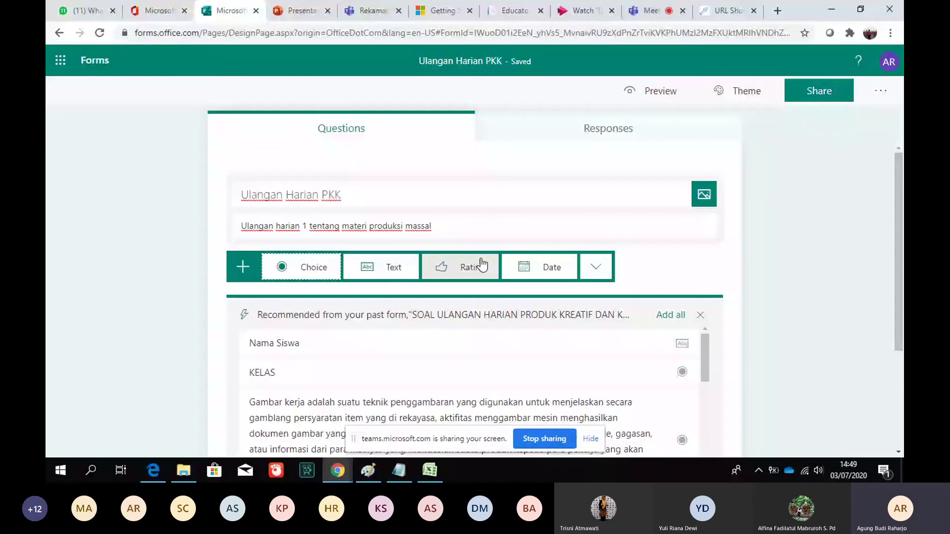
pyautogui.click(702, 318)
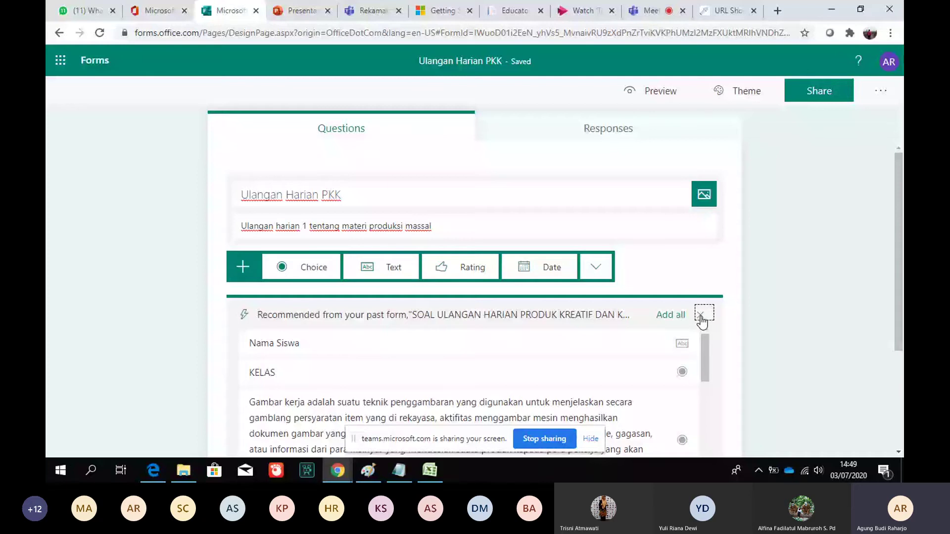
pyautogui.click(702, 318)
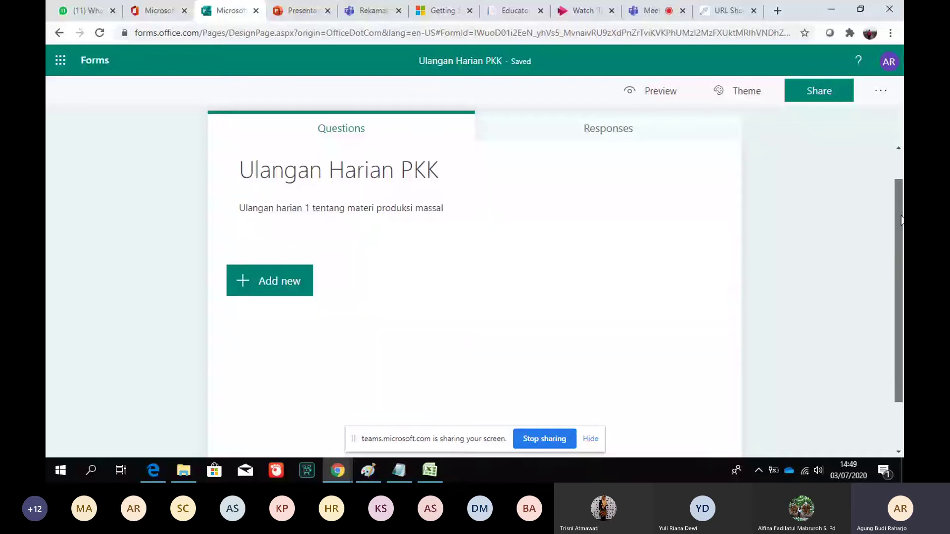
pyautogui.click(265, 282)
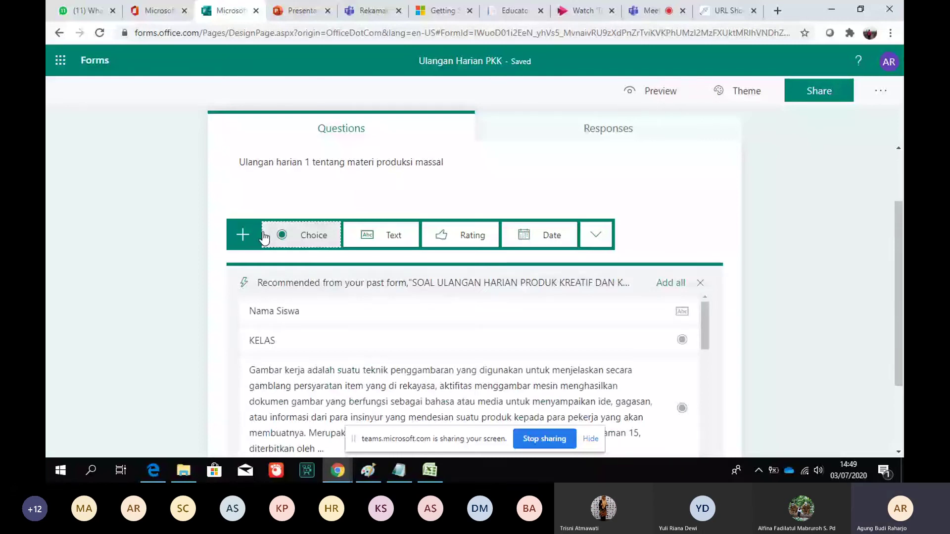
# Add a Choice question titled 'nadiem makarim pendiri'
pyautogui.click(295, 236)
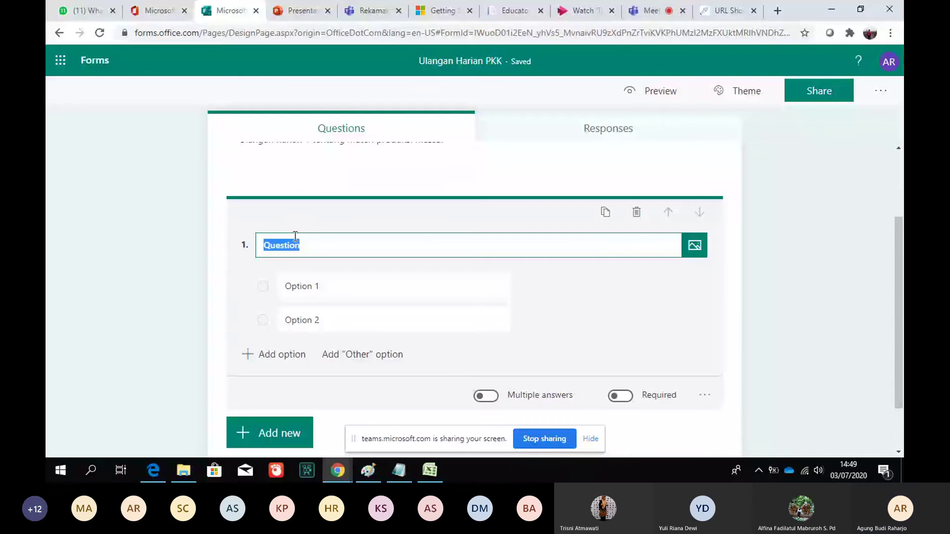
pyautogui.click(902, 276)
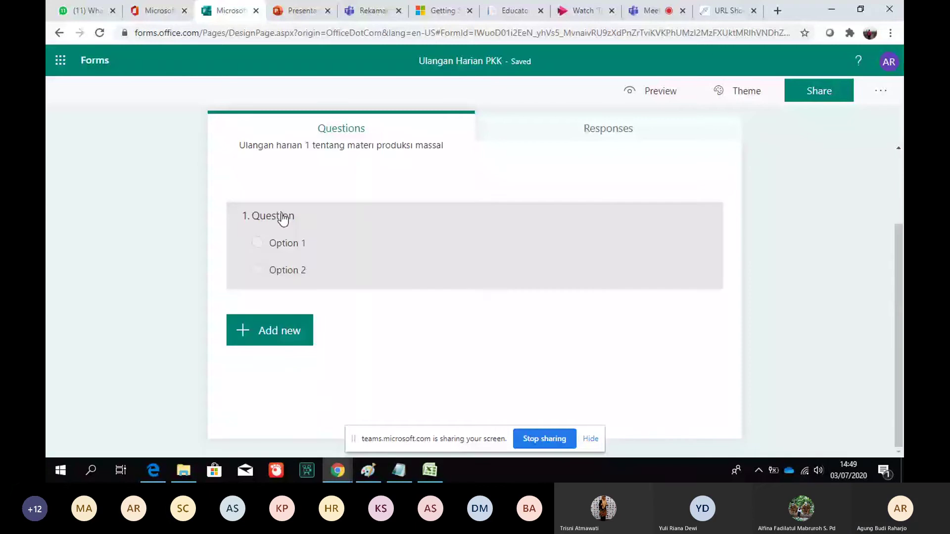
pyautogui.click(282, 218)
pyautogui.write('apakah')
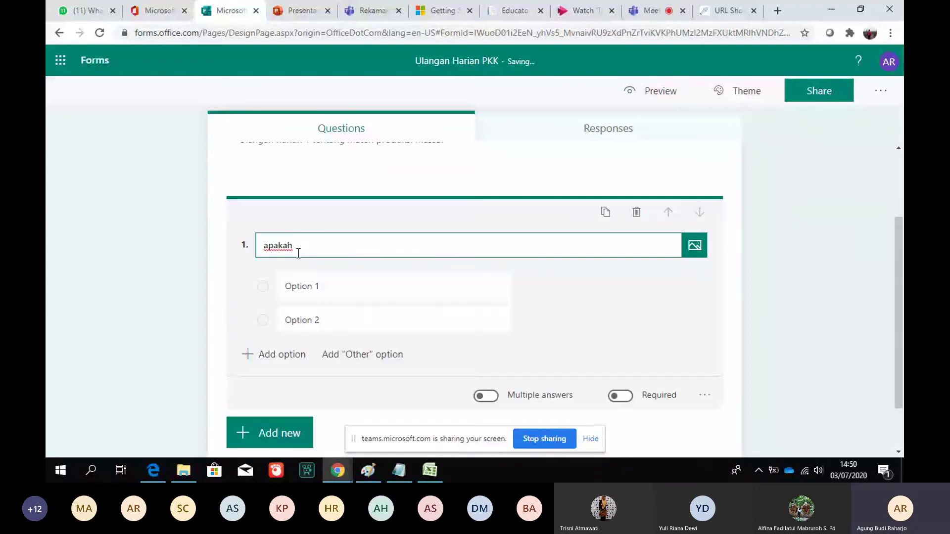
pyautogui.write('saya')
pyautogui.hotkey('ctrl', 'a')
pyautogui.press('BackSpace')
pyautogui.write('nadiem makarim pendiri')
# Give the question four options: gojek, grab, mcdonald and kopi layah
pyautogui.click(296, 291)
pyautogui.write('g')
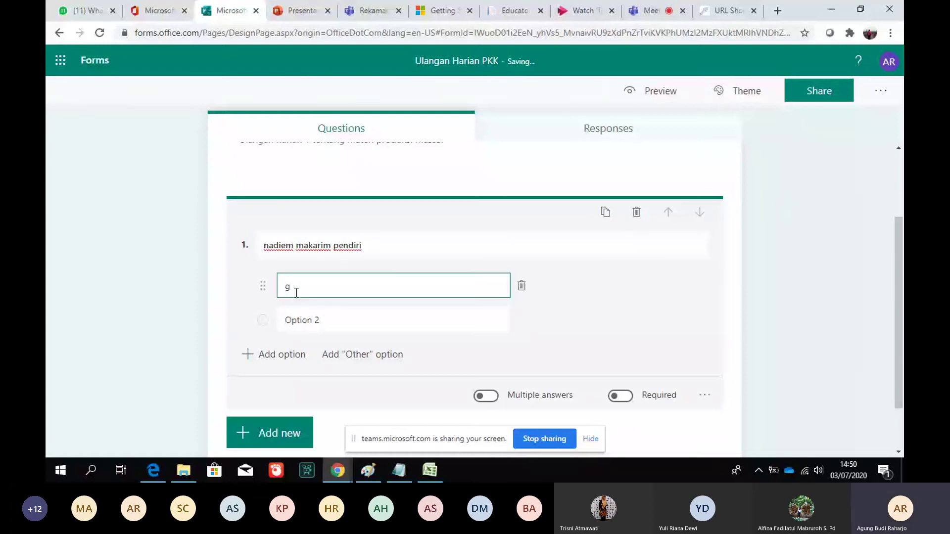
pyautogui.write('ojek')
pyautogui.click(299, 330)
pyautogui.press('BackSpace')
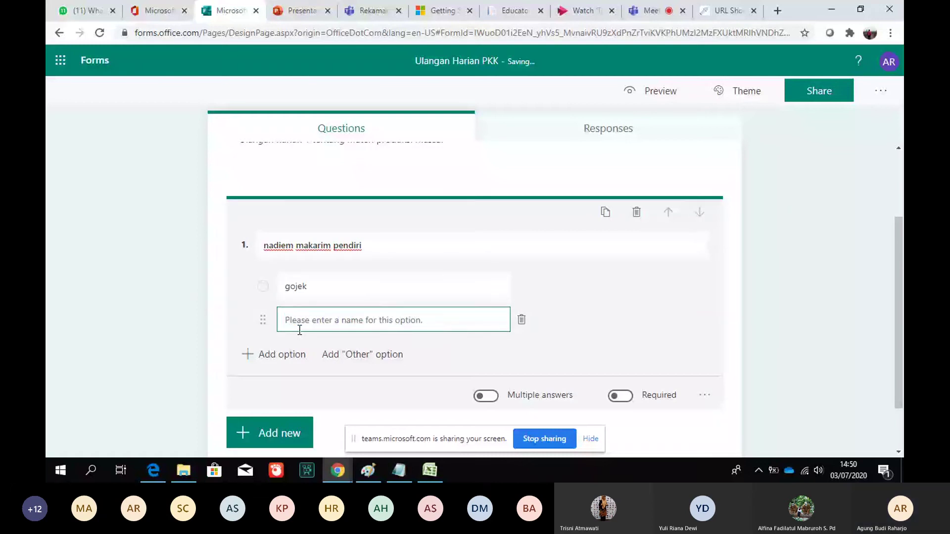
pyautogui.write('grab')
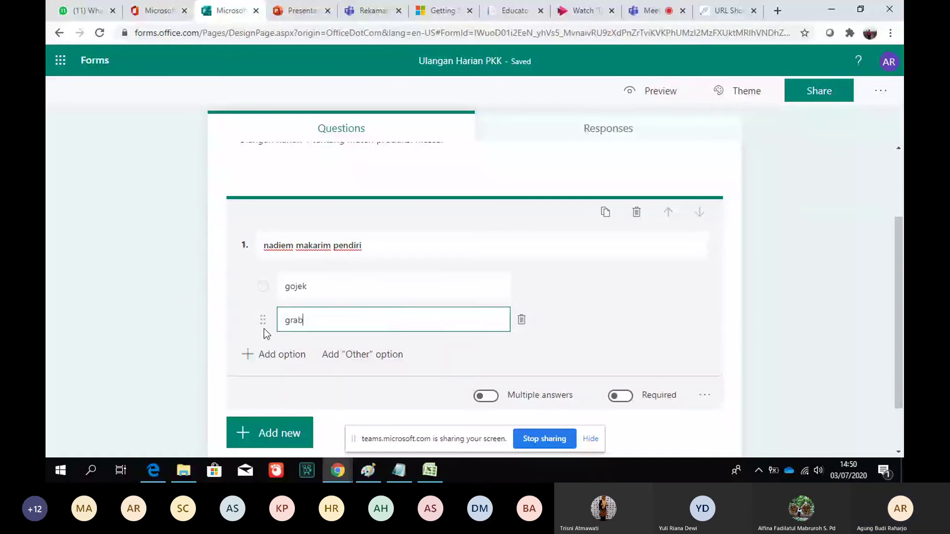
pyautogui.click(258, 356)
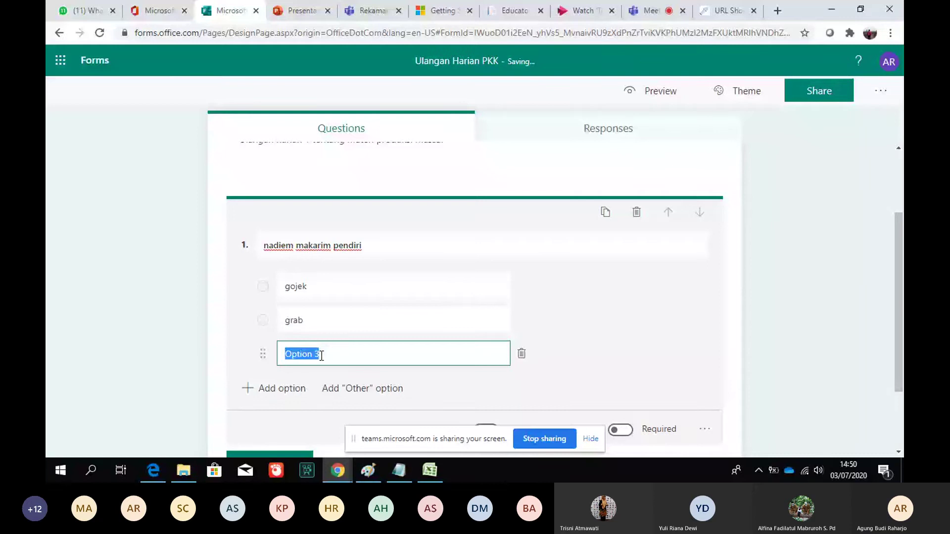
pyautogui.write('mcdonald')
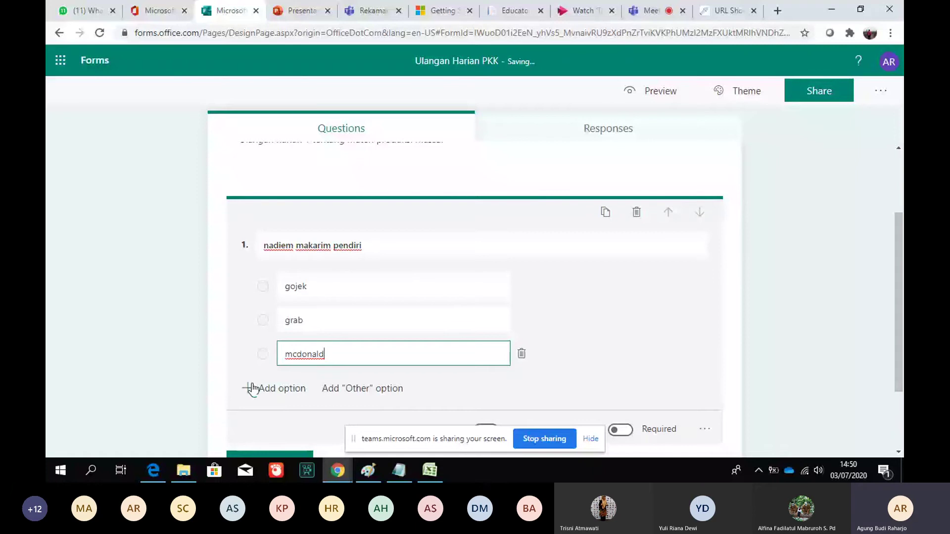
pyautogui.click(253, 389)
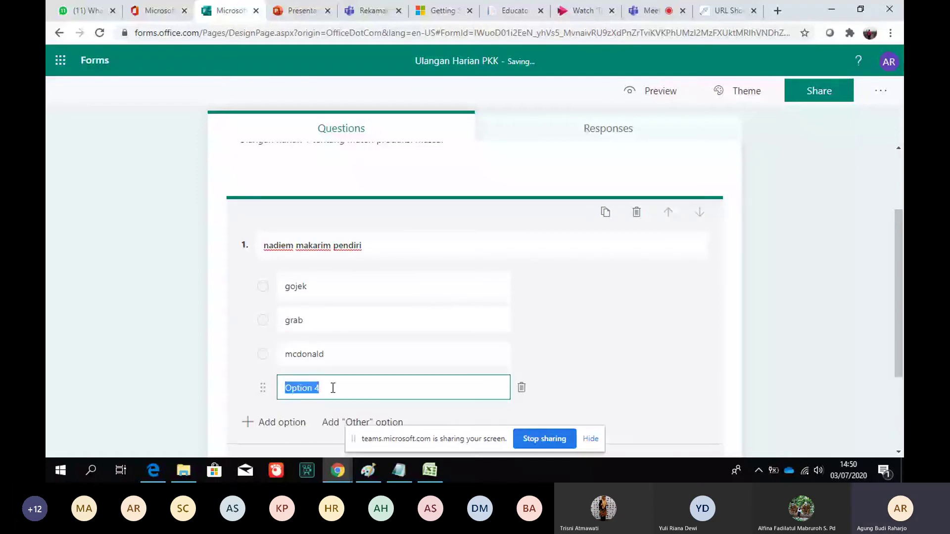
pyautogui.write('kopi layah')
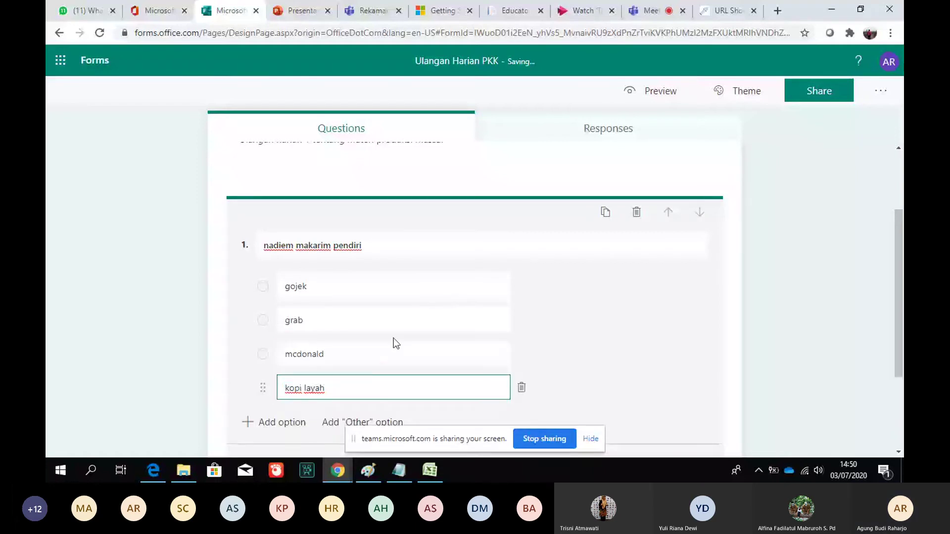
pyautogui.click(862, 210)
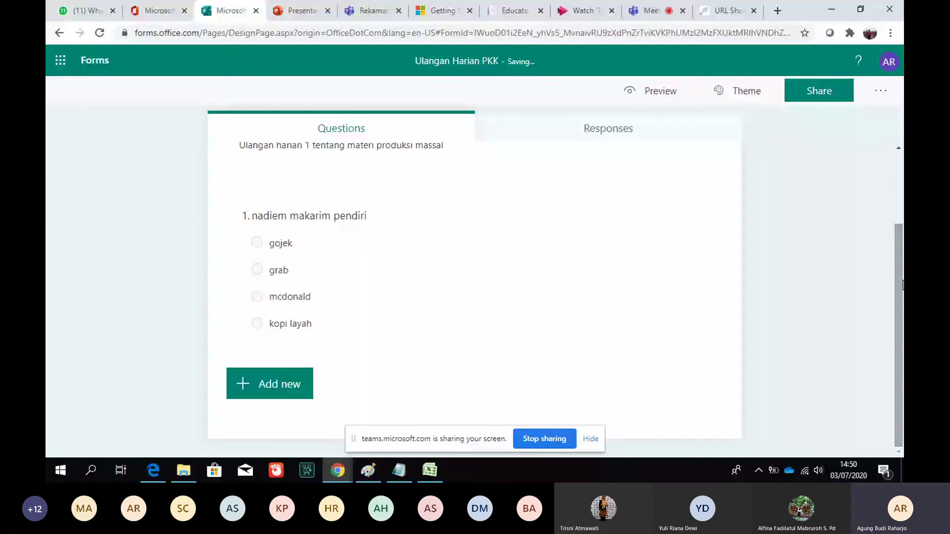
# Make question 1 required and switch off Multiple answers so it takes a single answer
pyautogui.click(387, 362)
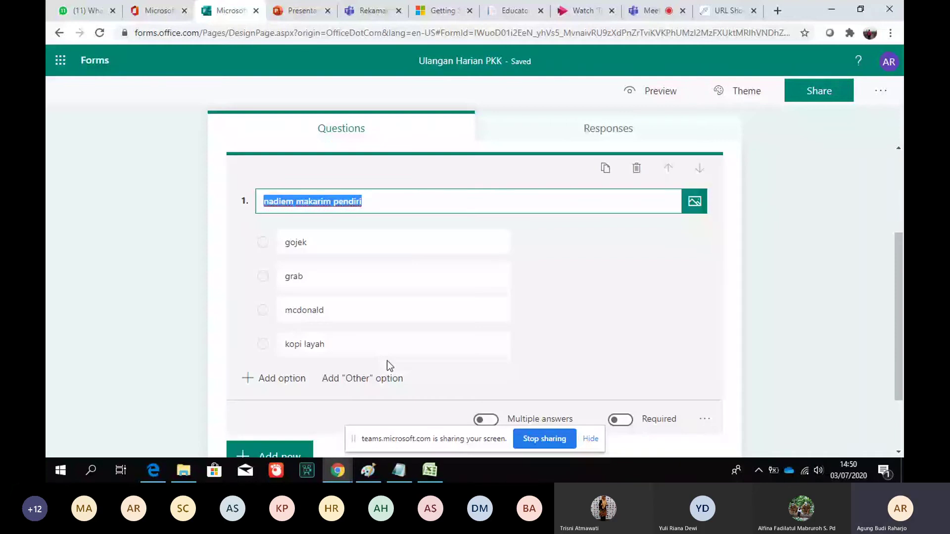
pyautogui.click(621, 421)
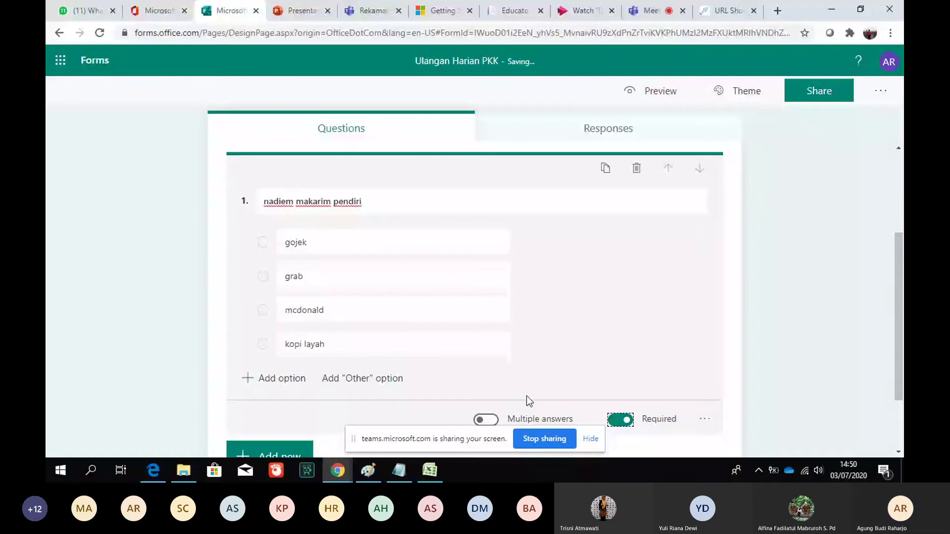
pyautogui.click(900, 299)
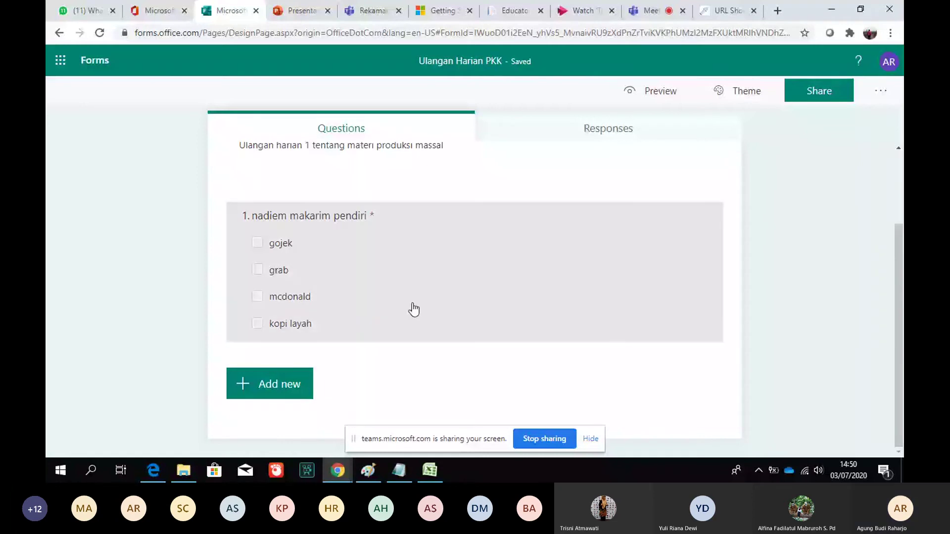
pyautogui.click(414, 309)
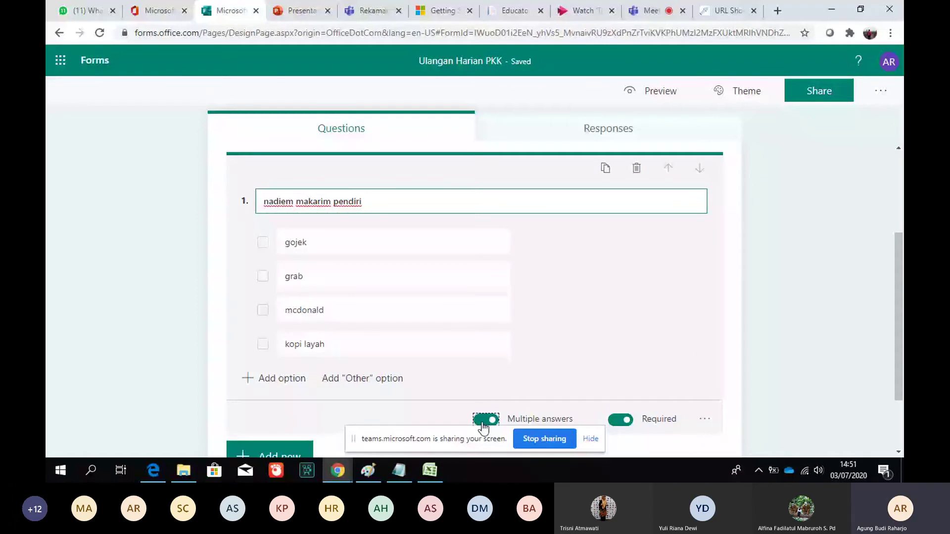
pyautogui.click(484, 420)
pyautogui.click(705, 419)
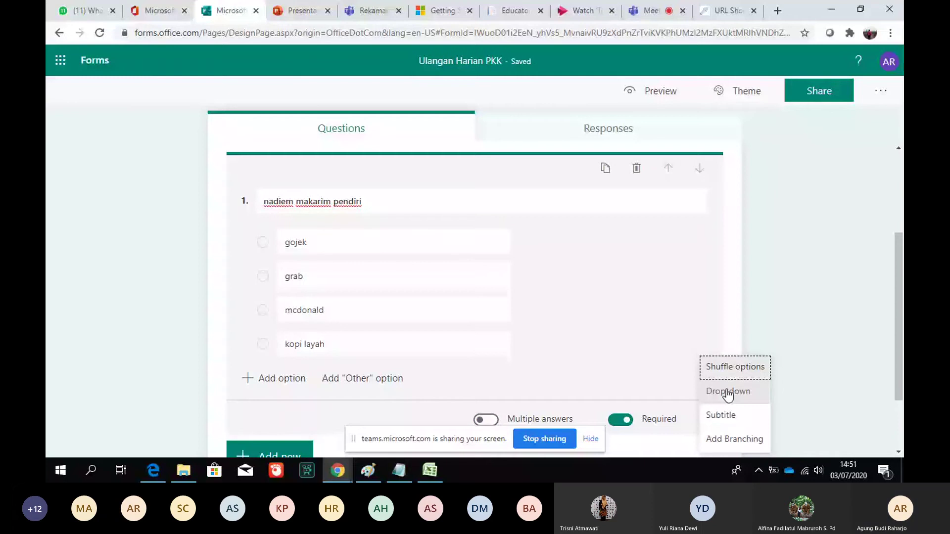
# Change question 1 to a Drop-down question and open its branching settings
pyautogui.click(727, 394)
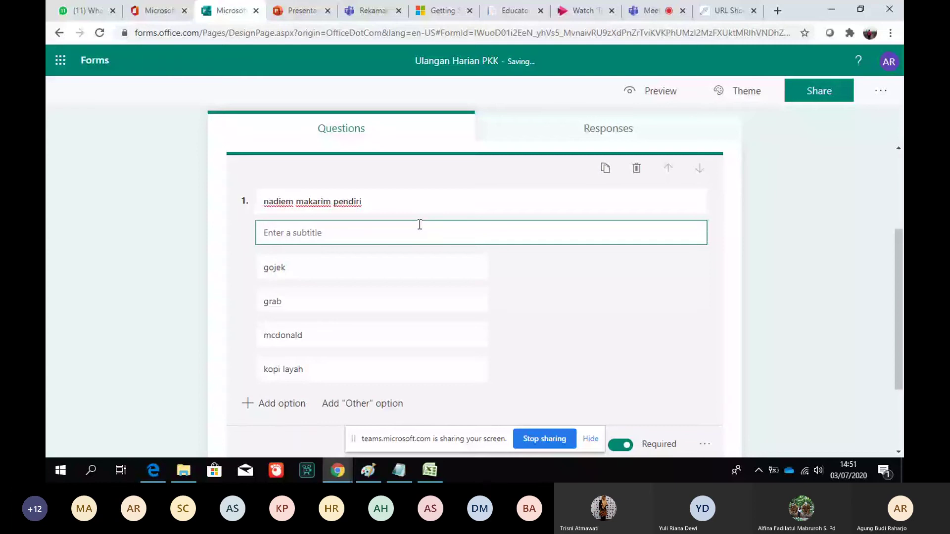
pyautogui.click(705, 444)
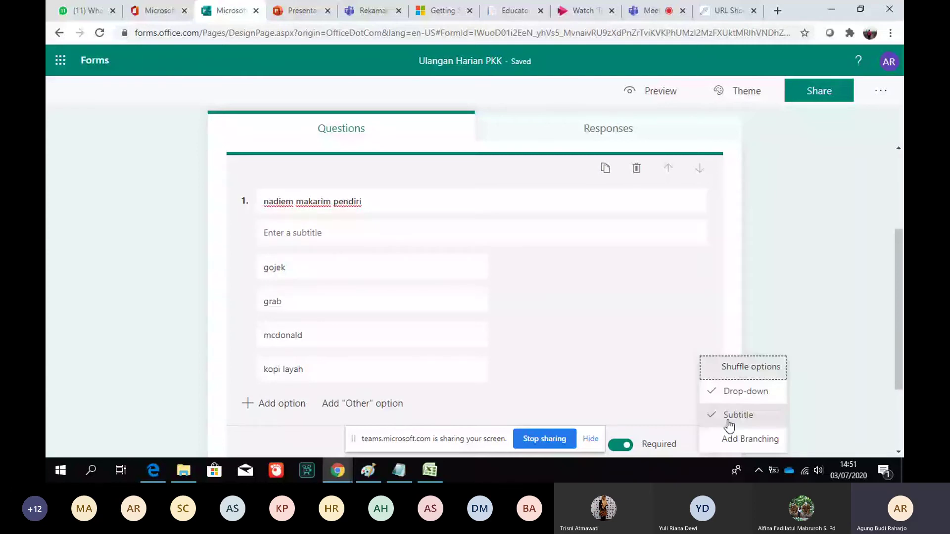
pyautogui.click(747, 439)
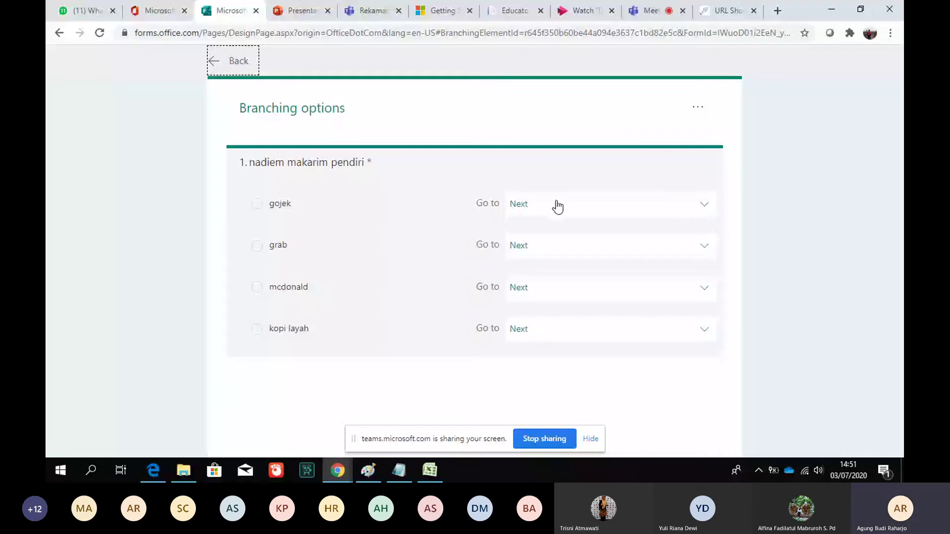
# Leave branching unchanged, return to the editor and reopen question 1
pyautogui.click(216, 63)
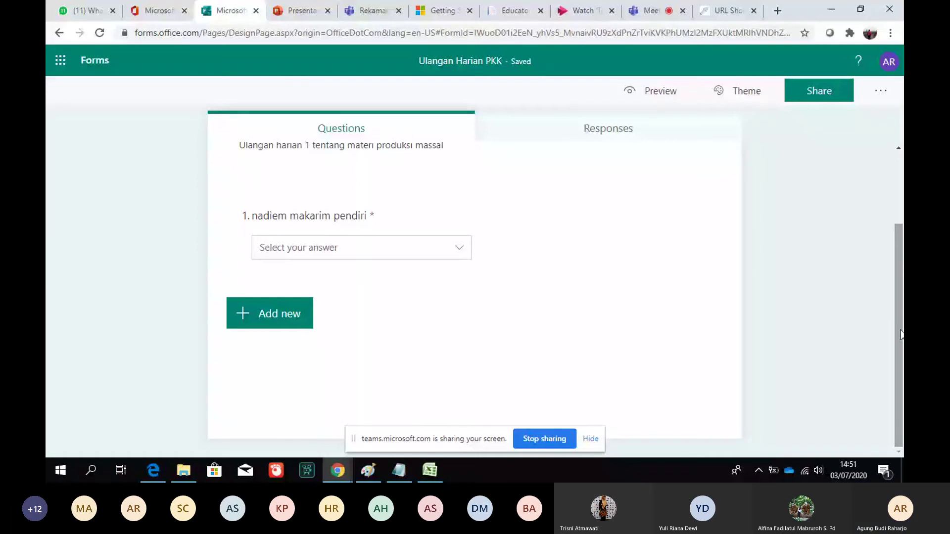
pyautogui.click(509, 267)
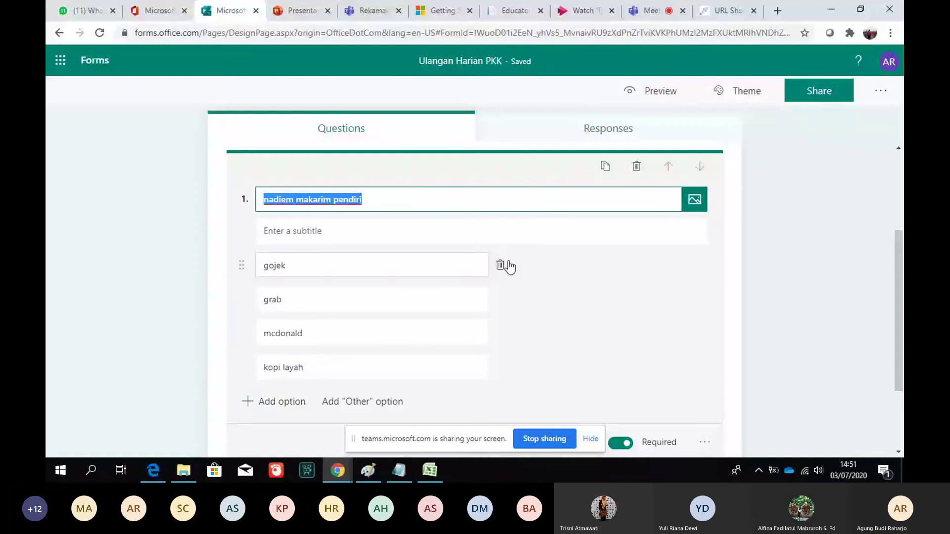
# Hide question 1's empty subtitle, add a fifth option, and bring up the question types
pyautogui.click(401, 239)
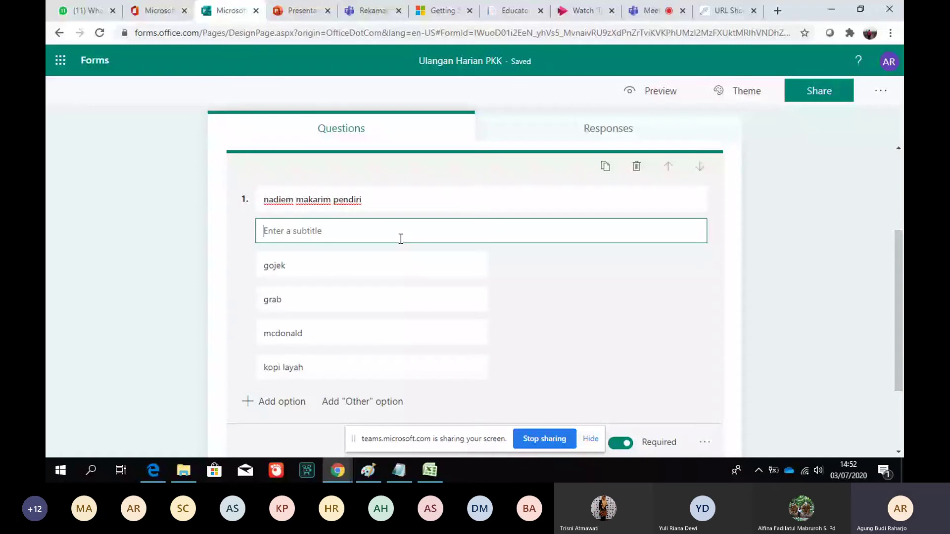
pyautogui.click(706, 447)
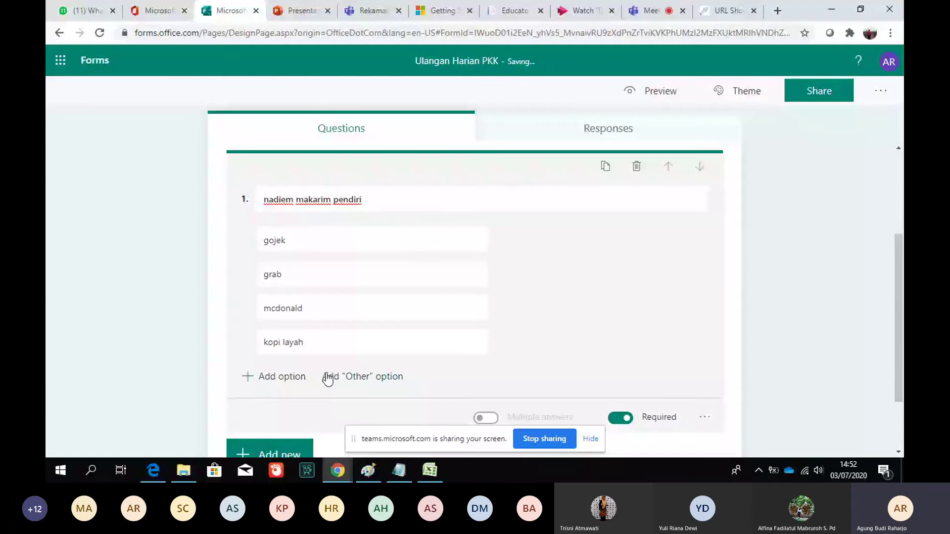
pyautogui.click(328, 379)
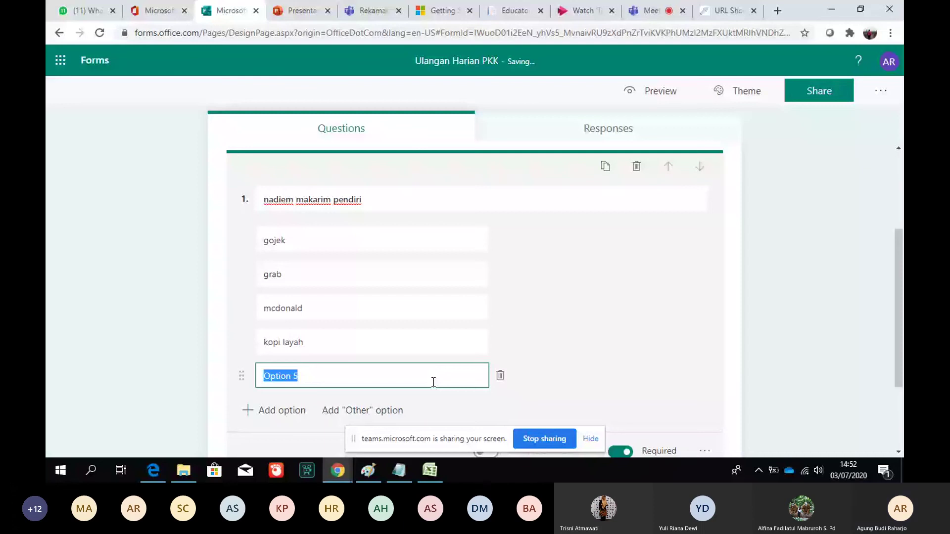
pyautogui.scroll(-3, 433, 382)
pyautogui.click(268, 318)
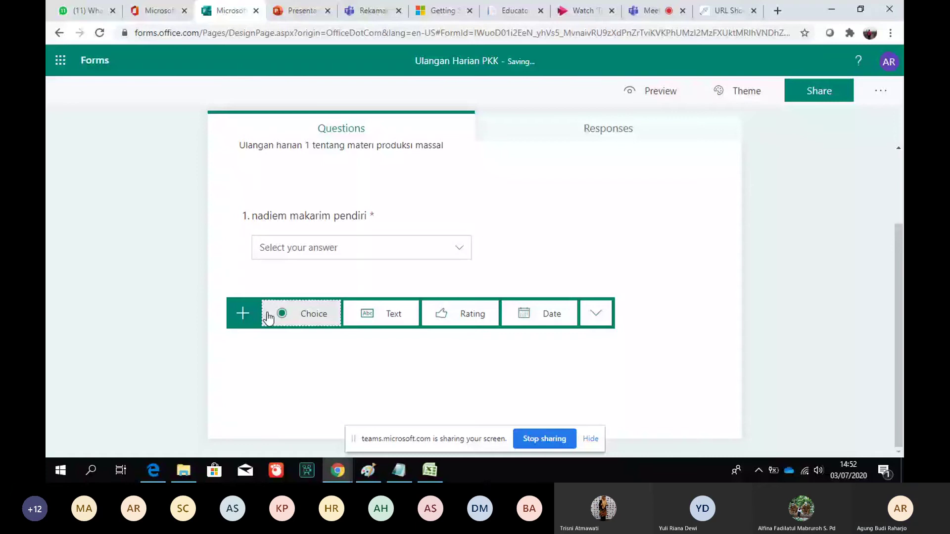
# Add a second choice question to the quiz
pyautogui.click(268, 319)
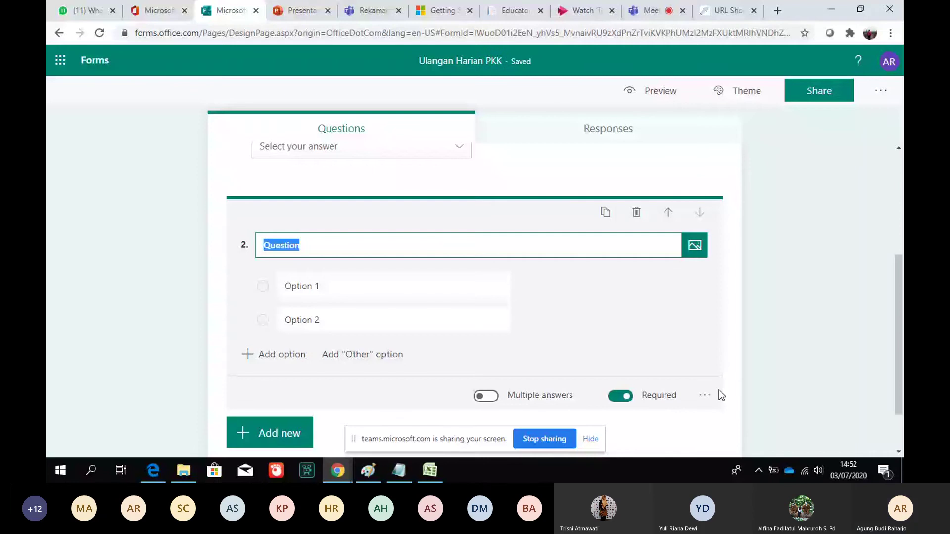
pyautogui.moveTo(902, 339); pyautogui.dragTo(902, 338)
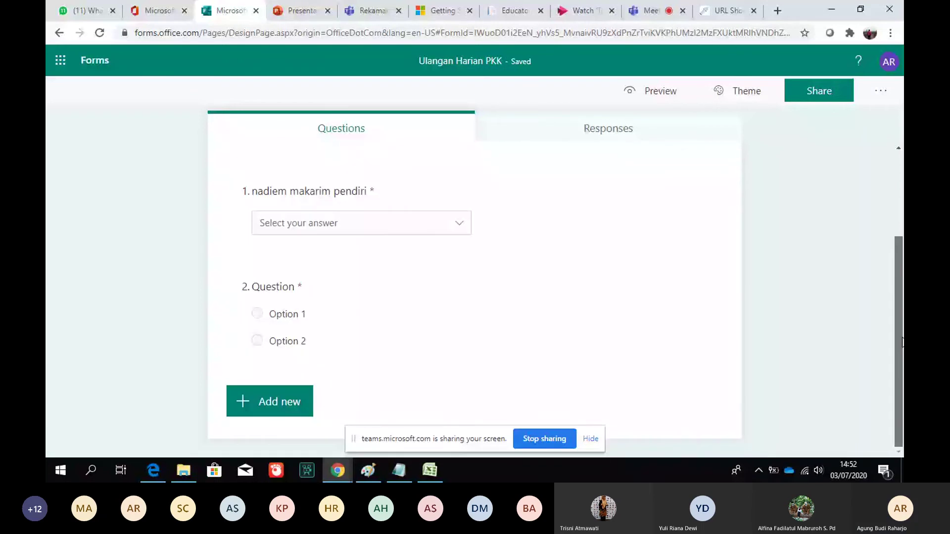
pyautogui.click(386, 302)
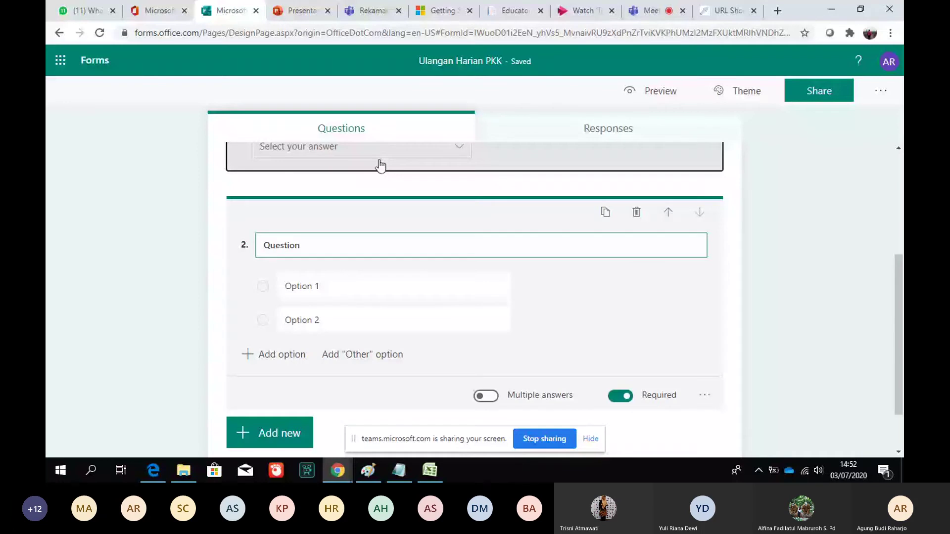
# Adjust question 1's extra options, then preview the quiz as a respondent would see it
pyautogui.click(380, 166)
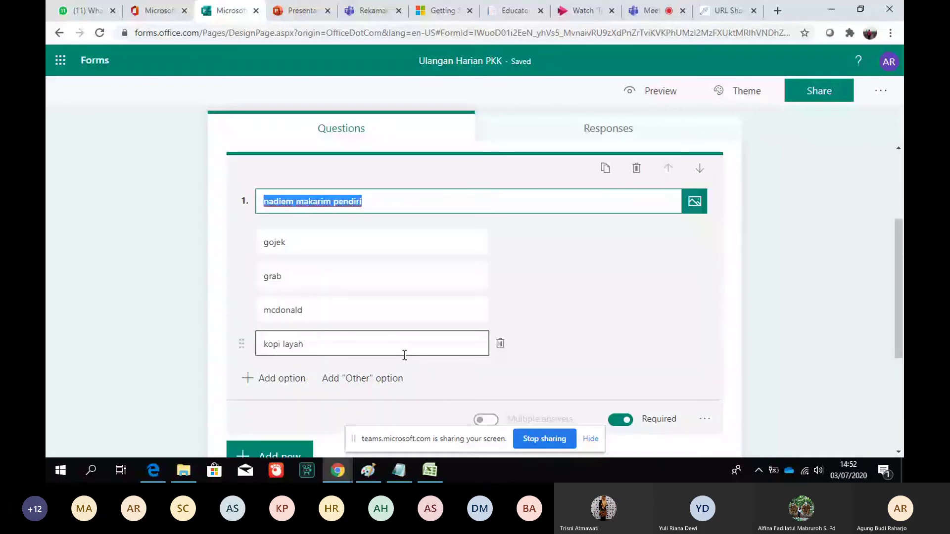
pyautogui.click(705, 419)
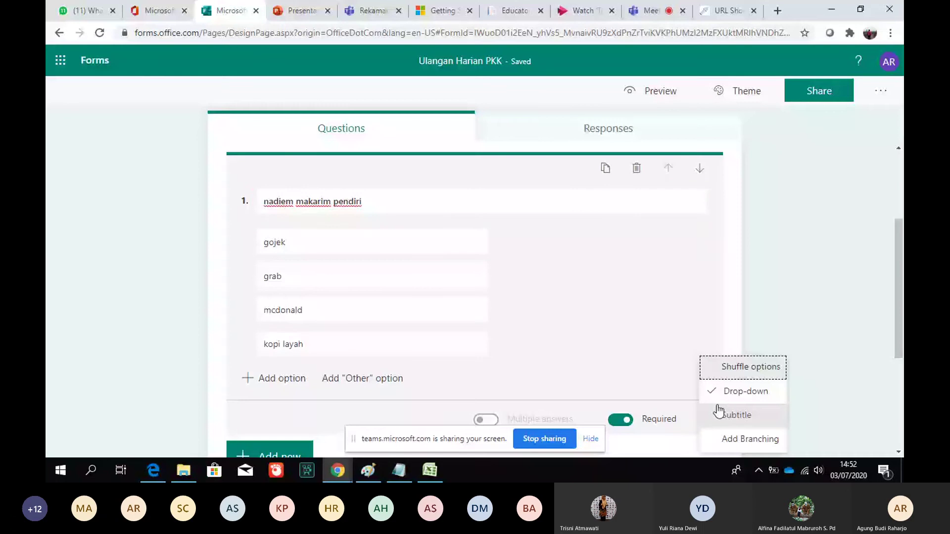
pyautogui.click(719, 414)
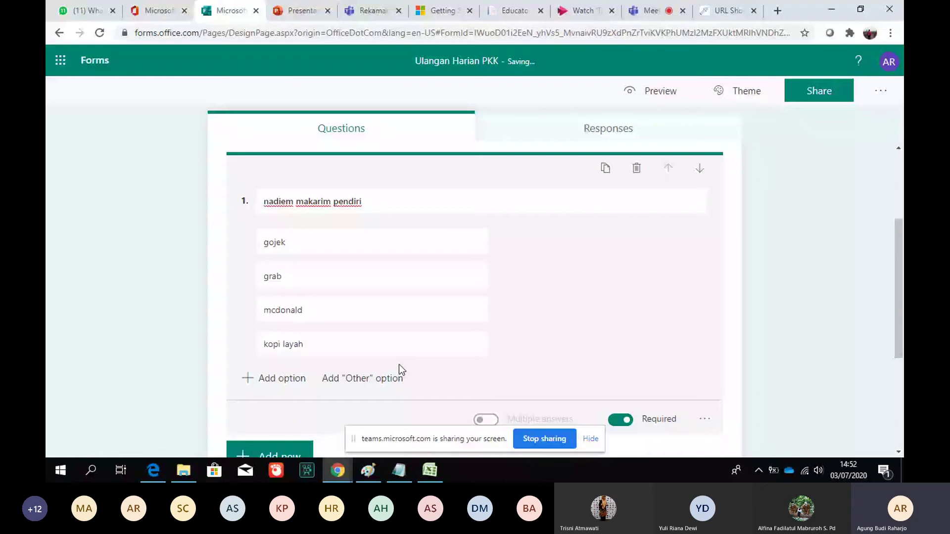
pyautogui.click(495, 241)
pyautogui.click(650, 93)
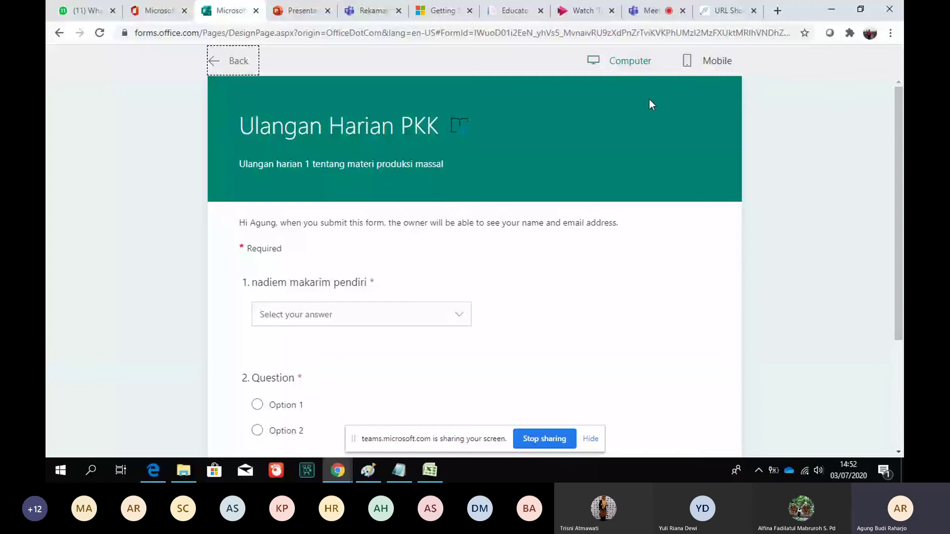
# Test question 1's drop-down in the preview with 'gojek', then 'kopi layah', and return to editing
pyautogui.click(361, 315)
pyautogui.click(381, 346)
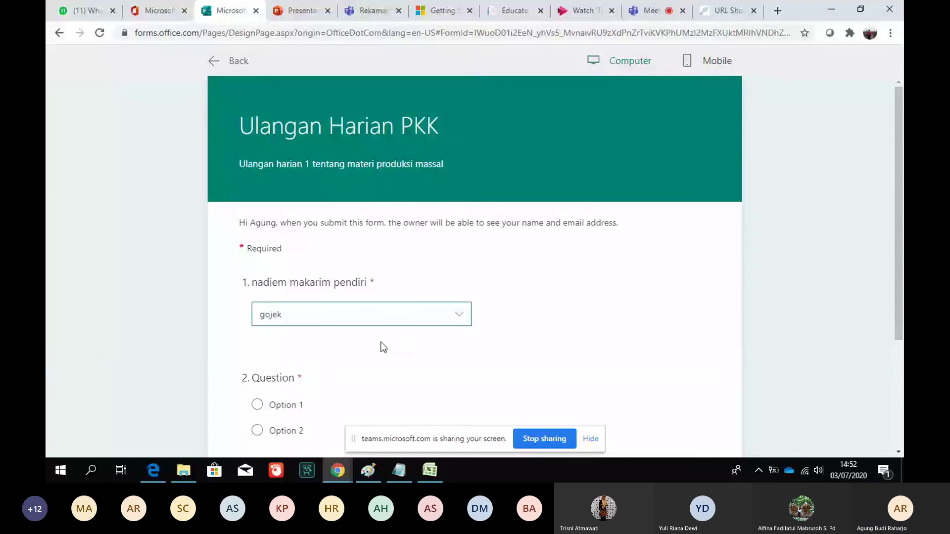
pyautogui.press('Down')
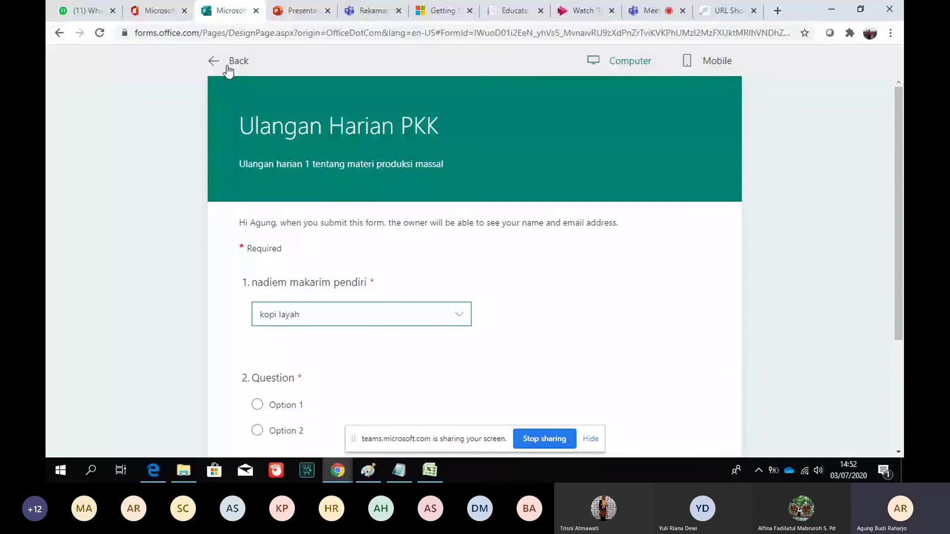
pyautogui.click(228, 69)
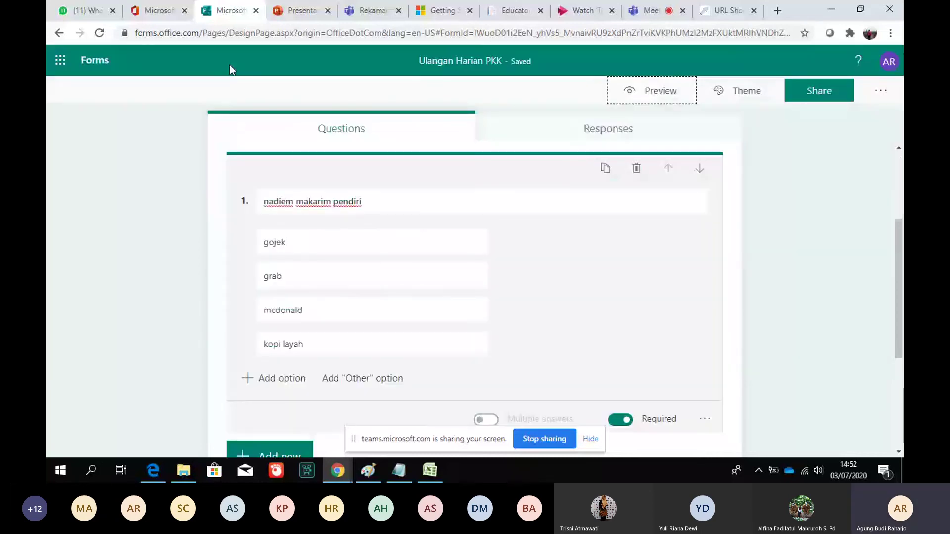
# Try the city van theme, then apply the green lab-flasks picture theme to the quiz
pyautogui.click(738, 97)
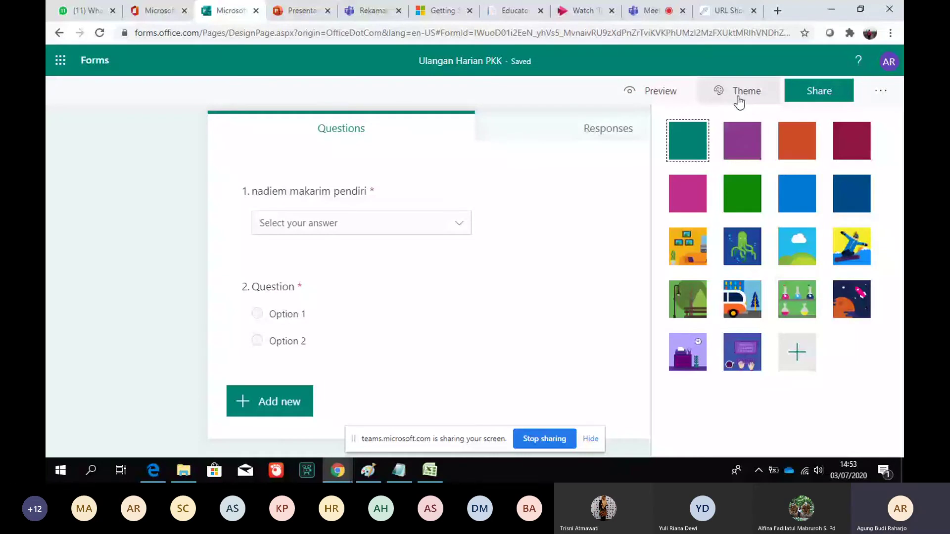
pyautogui.click(744, 306)
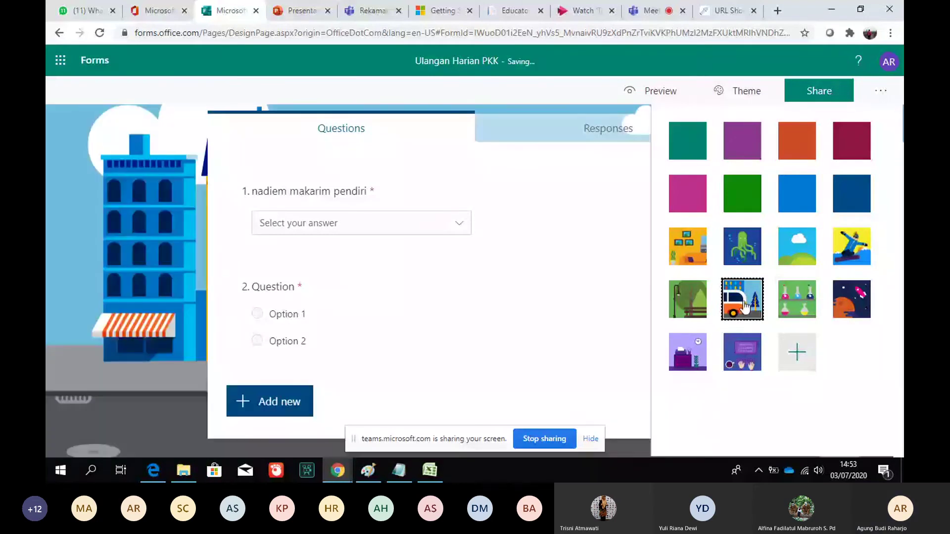
pyautogui.click(796, 299)
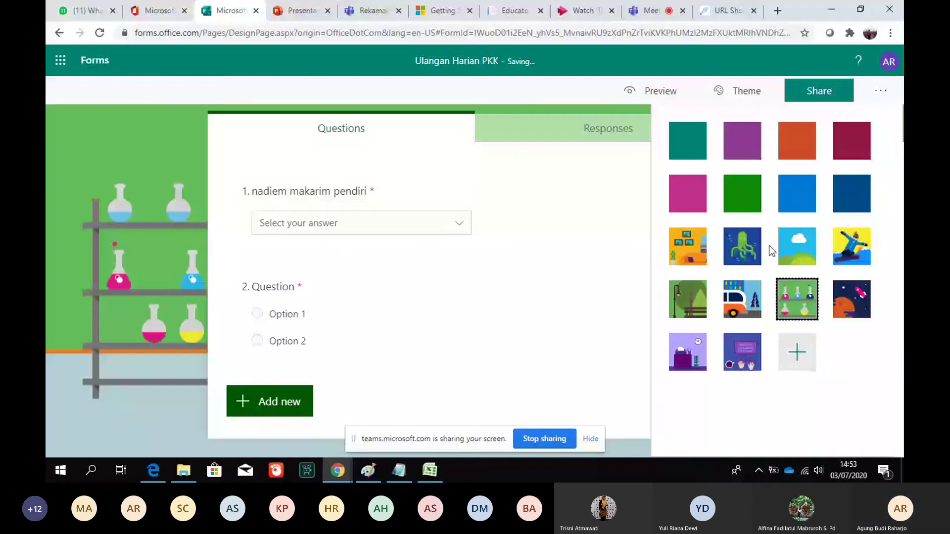
pyautogui.click(879, 94)
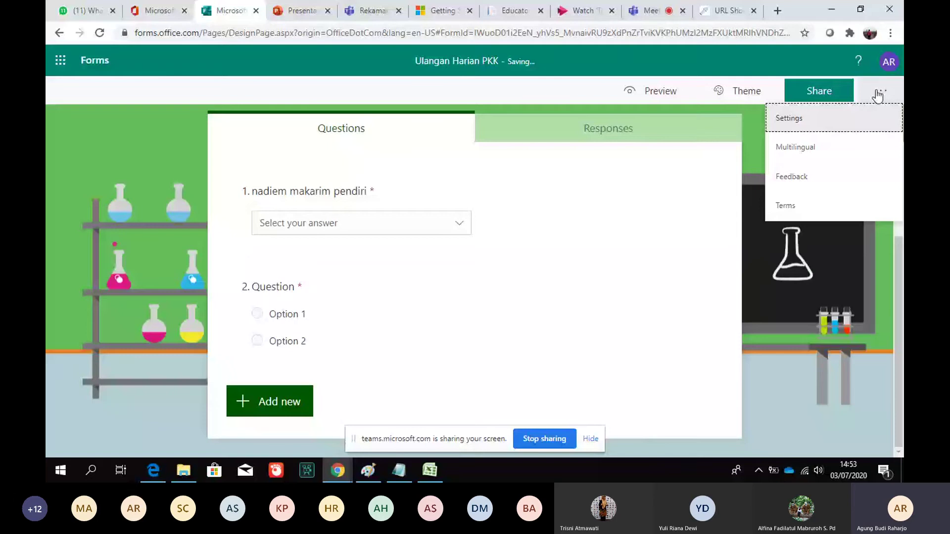
# Stop accepting responses, with the closed message 'mohon maaf penugasan sudah selesai batas waktunya'
pyautogui.click(881, 118)
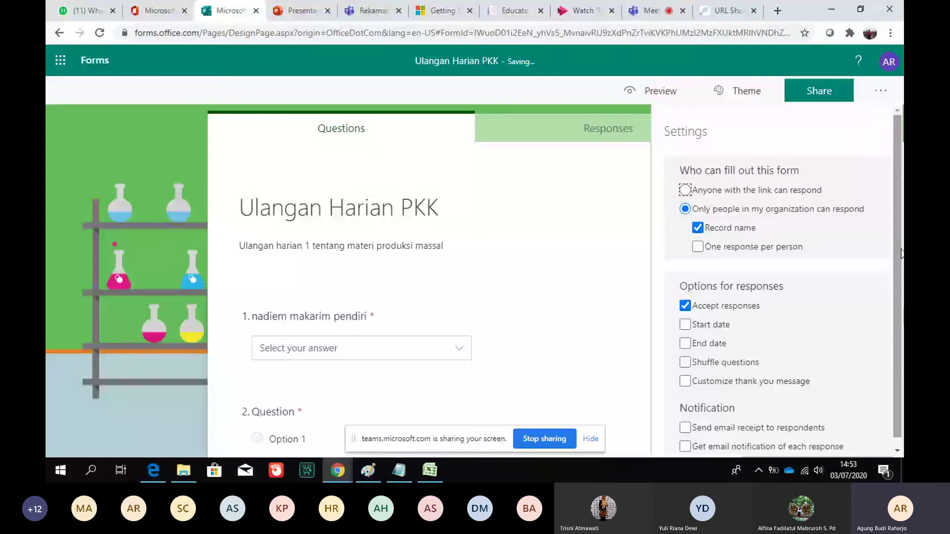
pyautogui.scroll(-1, 889, 266)
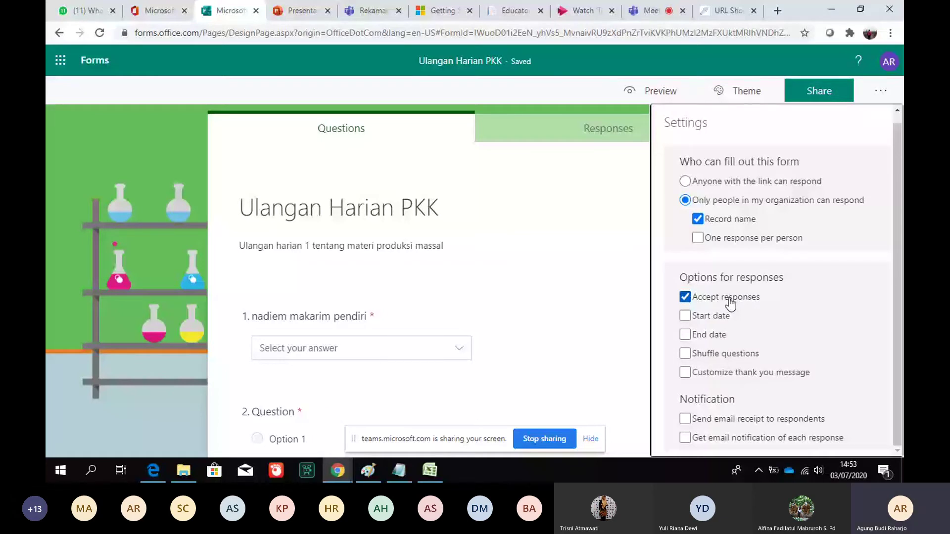
pyautogui.click(731, 302)
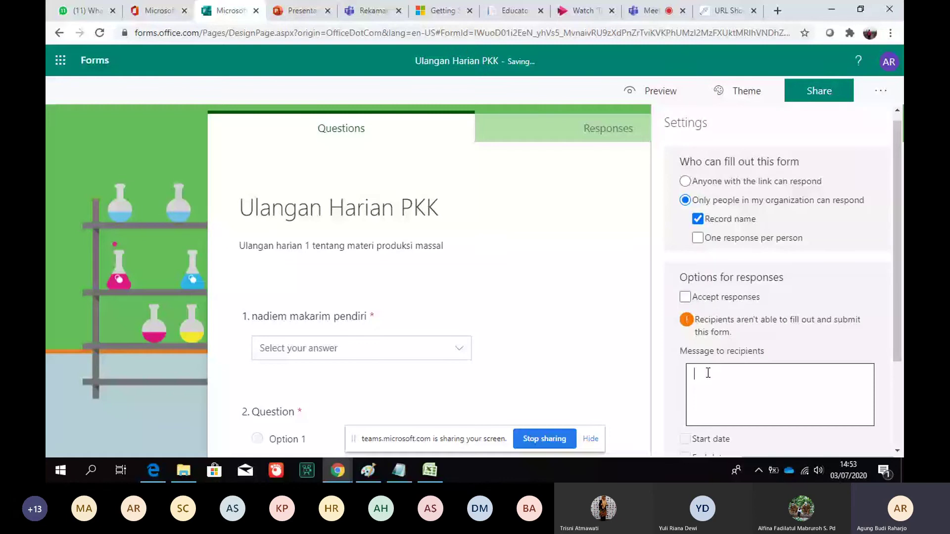
pyautogui.write('m')
pyautogui.write('ohon ma')
pyautogui.write('af penuga')
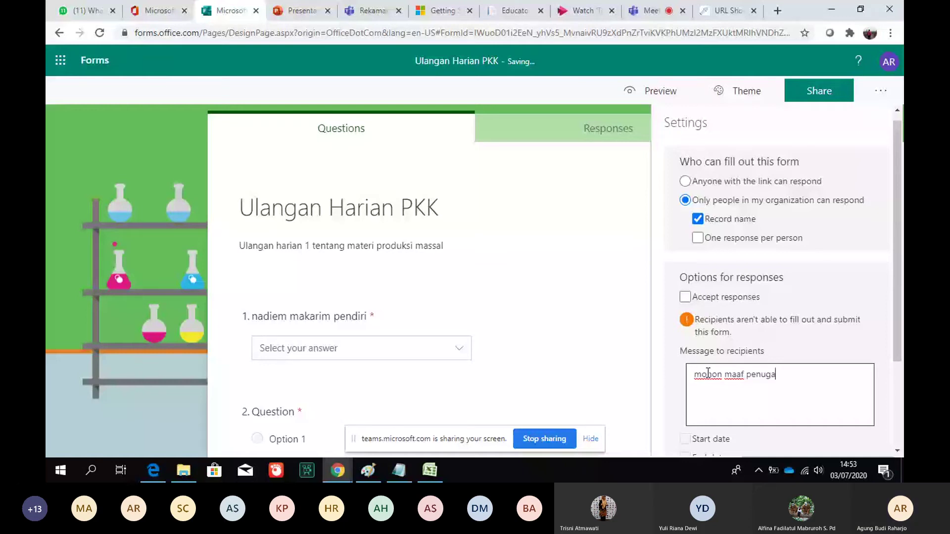
pyautogui.write('san sudah sel')
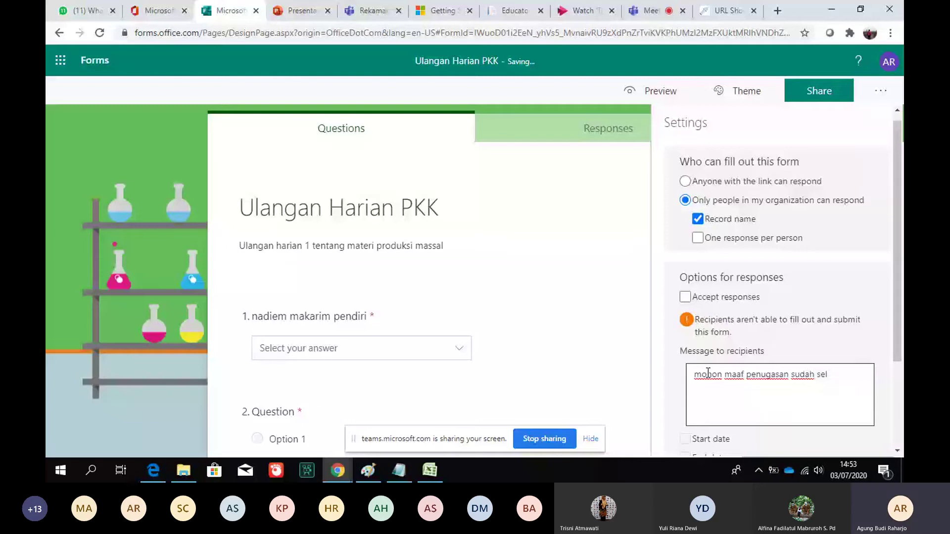
pyautogui.write('esai batas waktuny')
pyautogui.write('a')
pyautogui.scroll(-1, 898, 346)
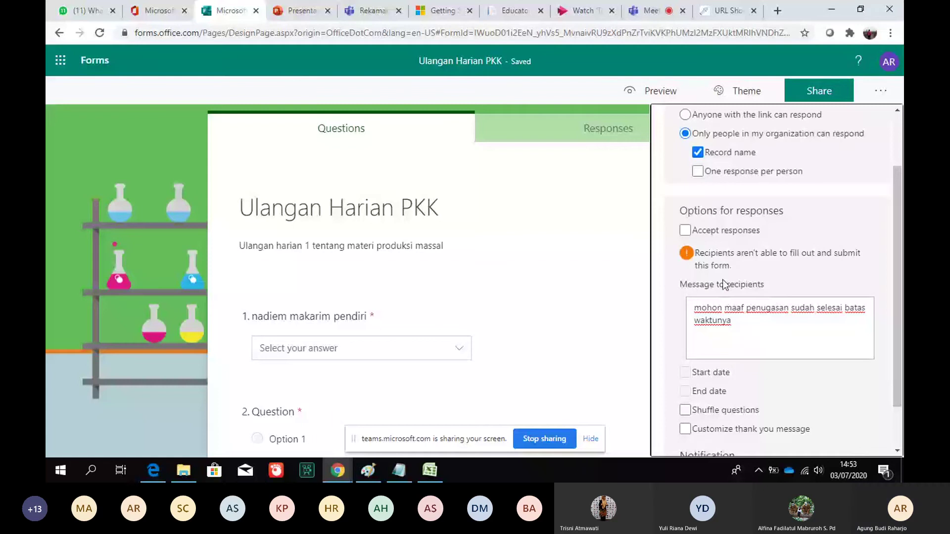
# Accept responses only on 7/3/2020, 3:00–4:00 PM, with email notifications and thank-you 'terimakasih sudah menger'
pyautogui.click(687, 230)
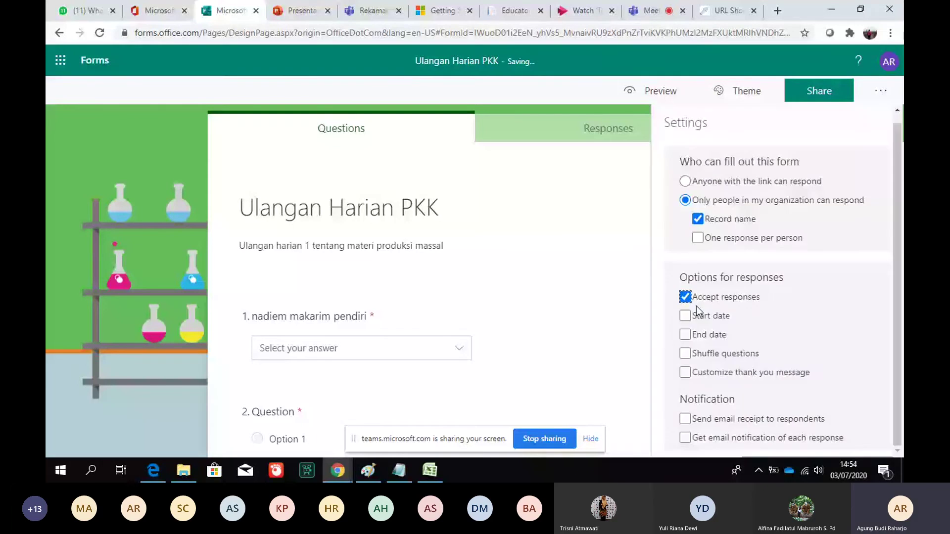
pyautogui.click(691, 316)
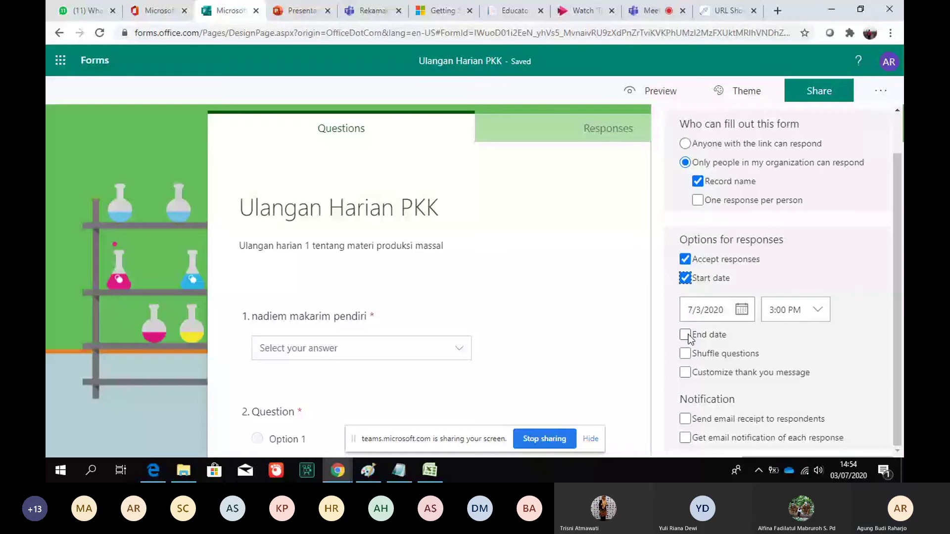
pyautogui.click(689, 336)
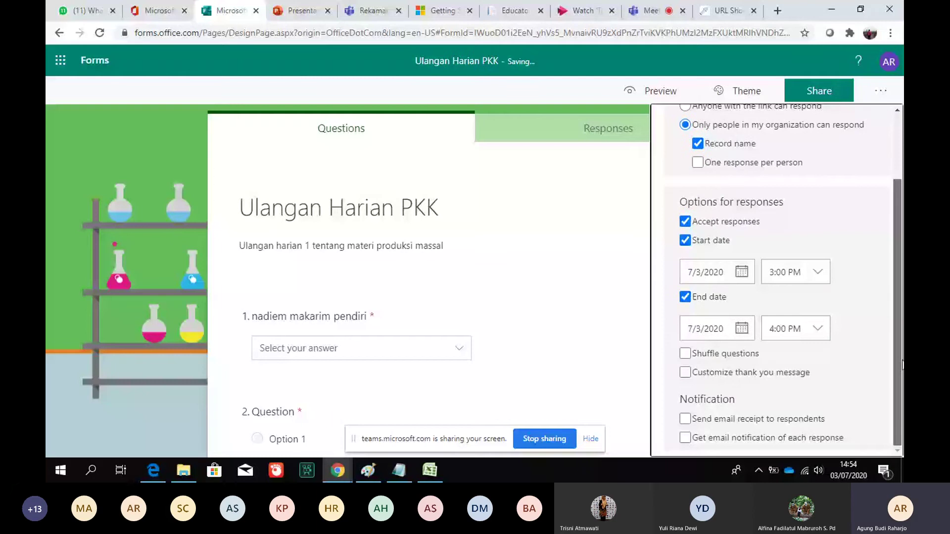
pyautogui.click(686, 438)
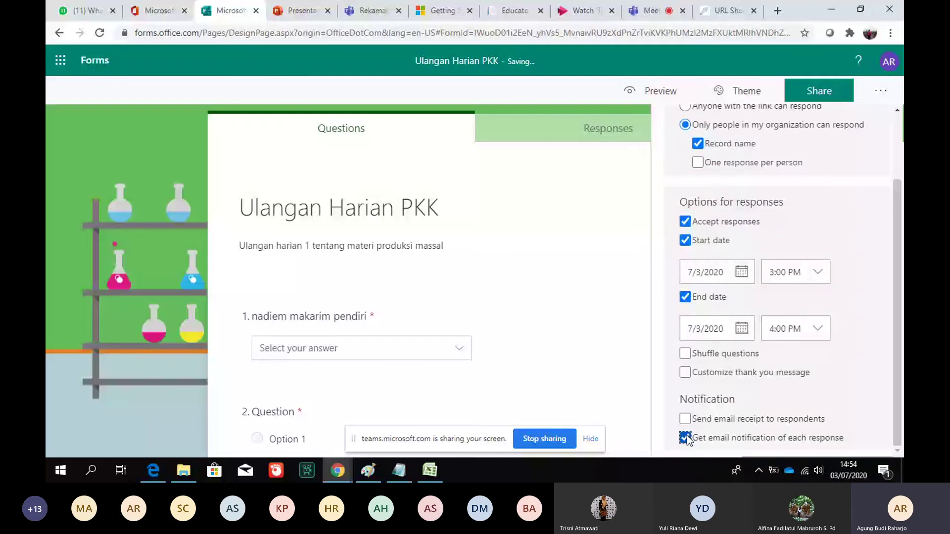
pyautogui.click(686, 372)
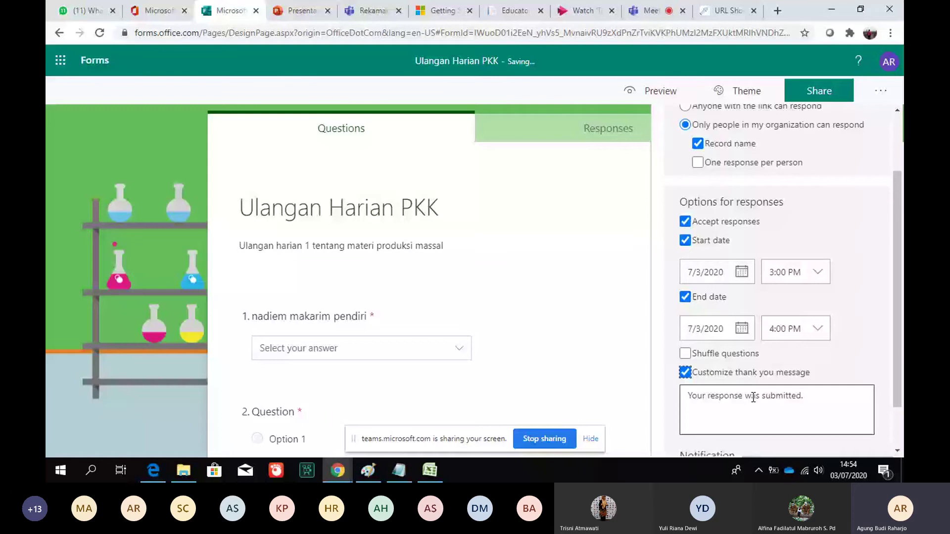
pyautogui.click(753, 398)
pyautogui.write('terimakasi')
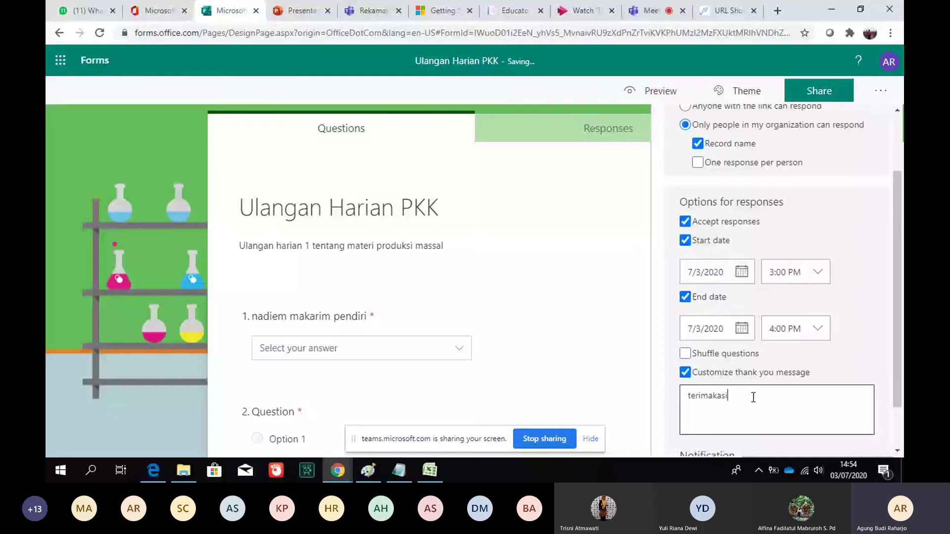
pyautogui.write('h sudah menger')
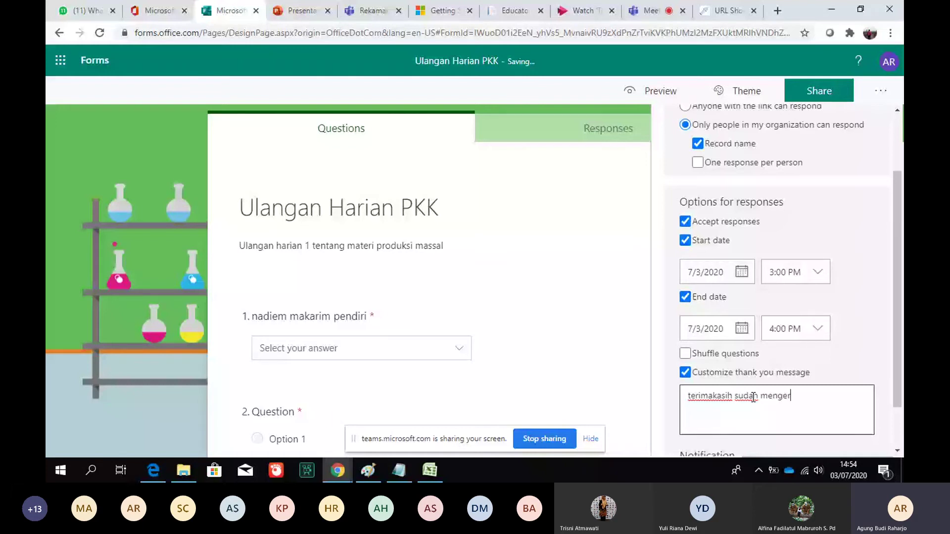
pyautogui.click(881, 92)
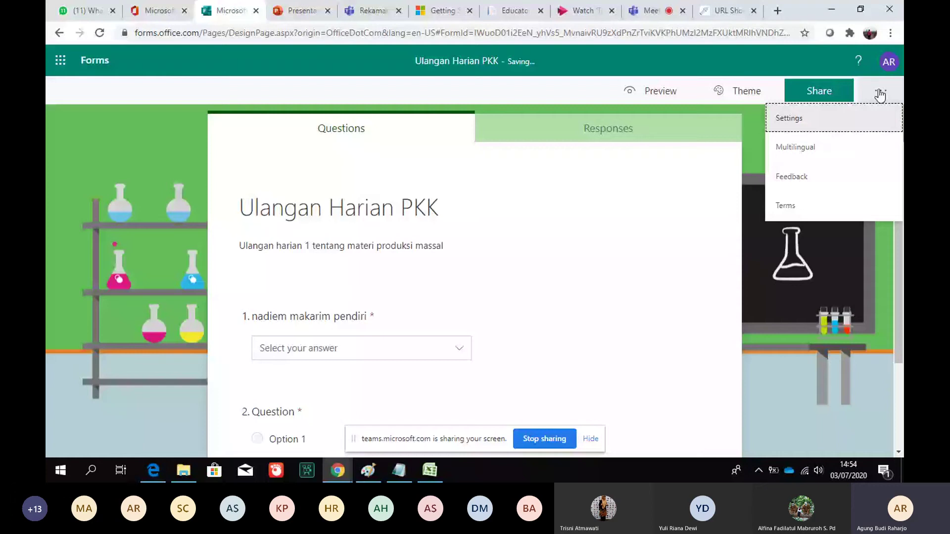
# Show the quiz's link, QR code and email sharing options, then leave Forms for Office 365 home
pyautogui.click(819, 91)
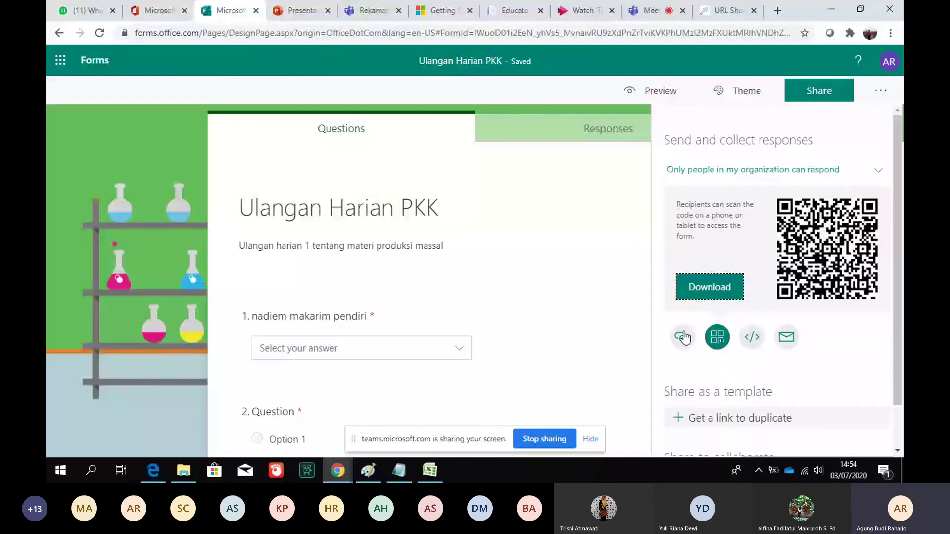
pyautogui.scroll(-1, 740, 335)
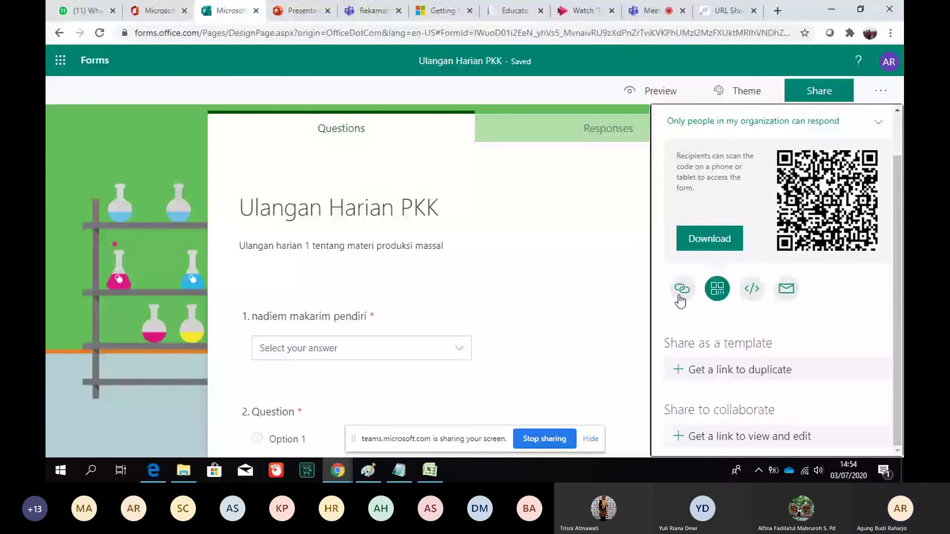
pyautogui.click(680, 297)
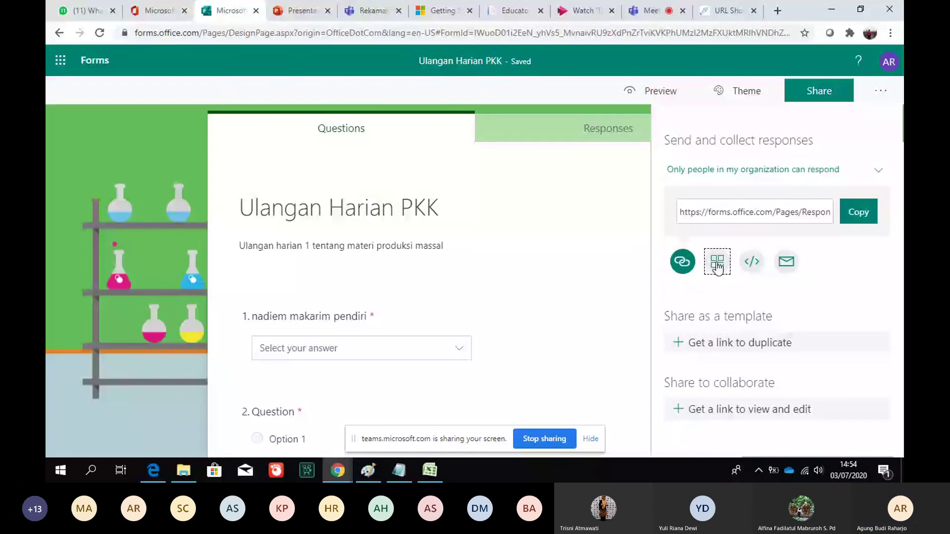
pyautogui.click(718, 265)
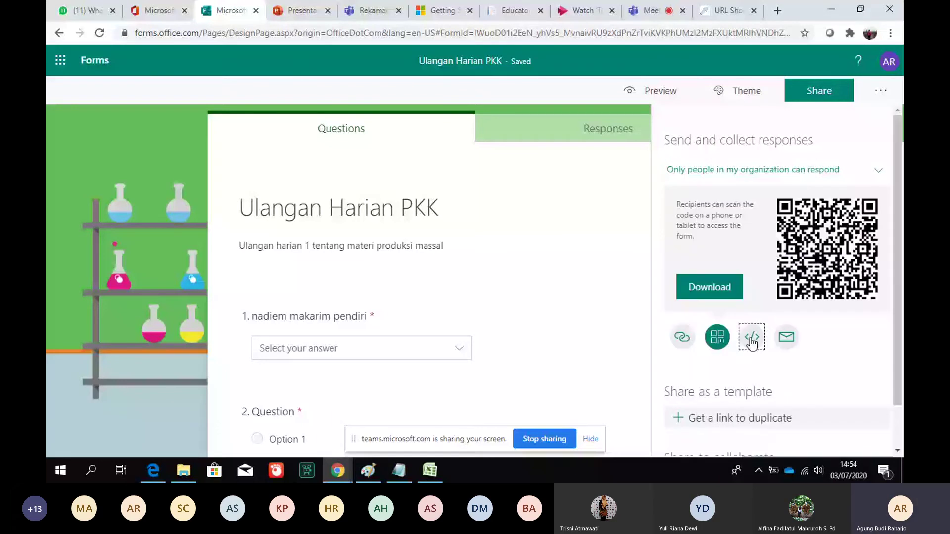
pyautogui.click(786, 337)
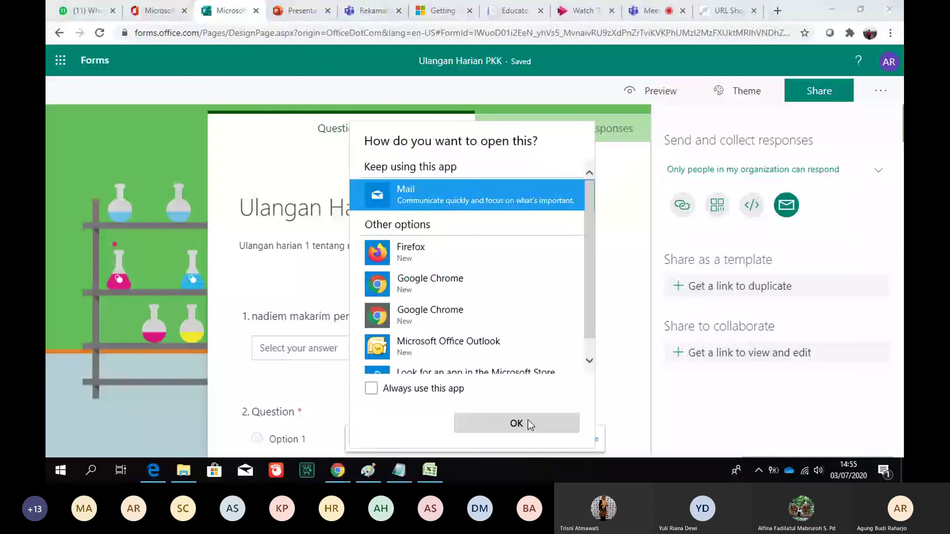
pyautogui.click(683, 205)
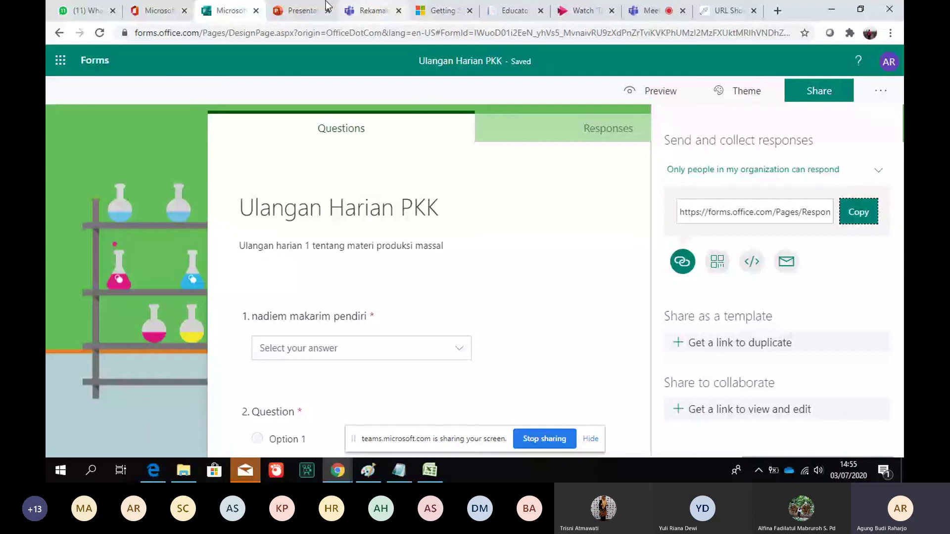
pyautogui.click(256, 11)
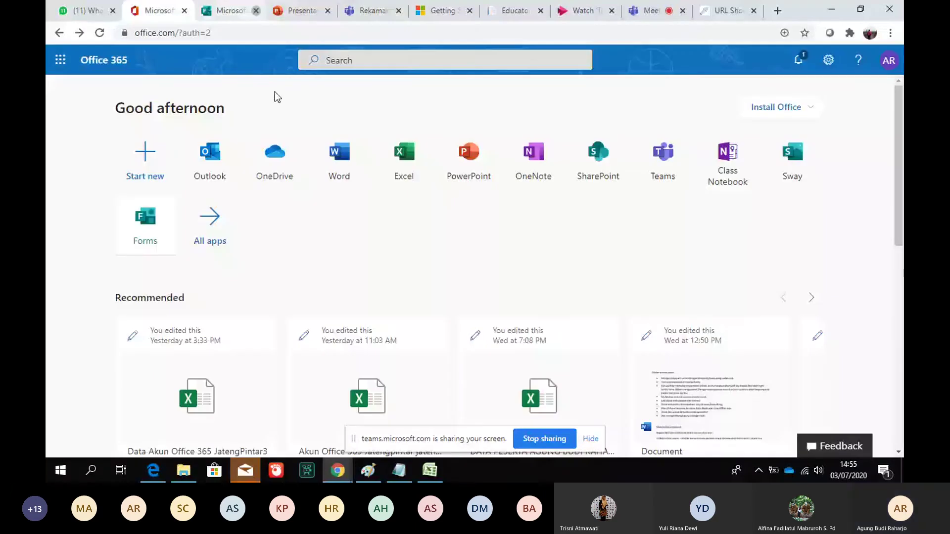
# Launch Sway, browse the full template gallery, and choose the Vacation story template
pyautogui.click(796, 171)
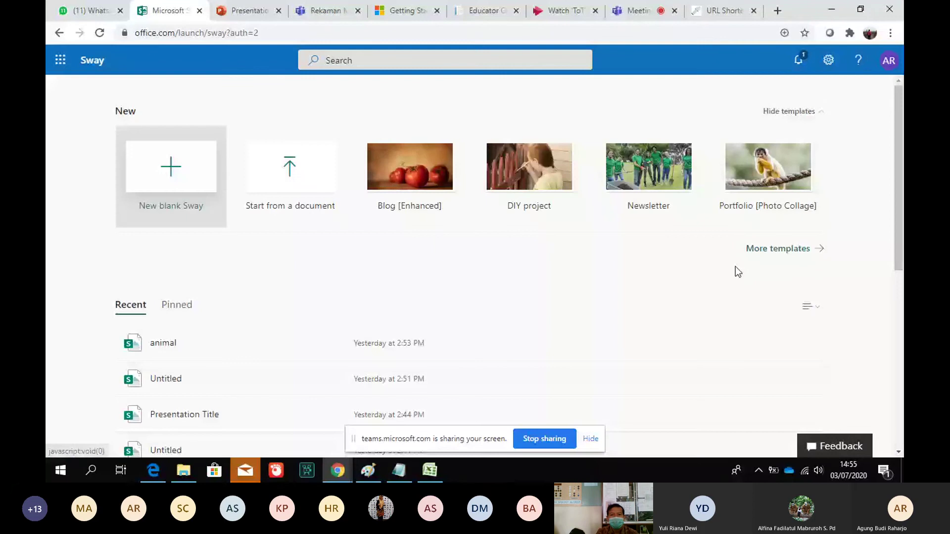
pyautogui.click(778, 248)
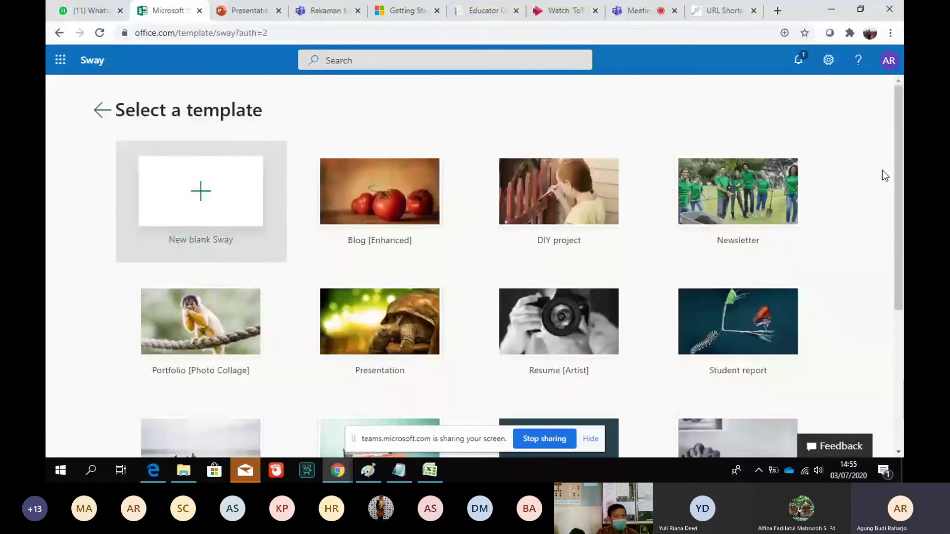
pyautogui.scroll(-1, 883, 171)
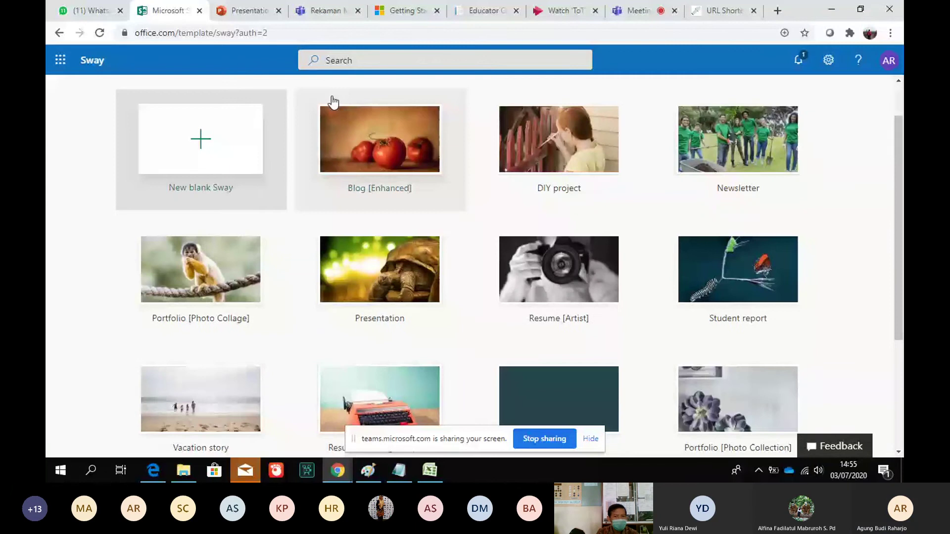
pyautogui.hotkey('alt', 'Left')
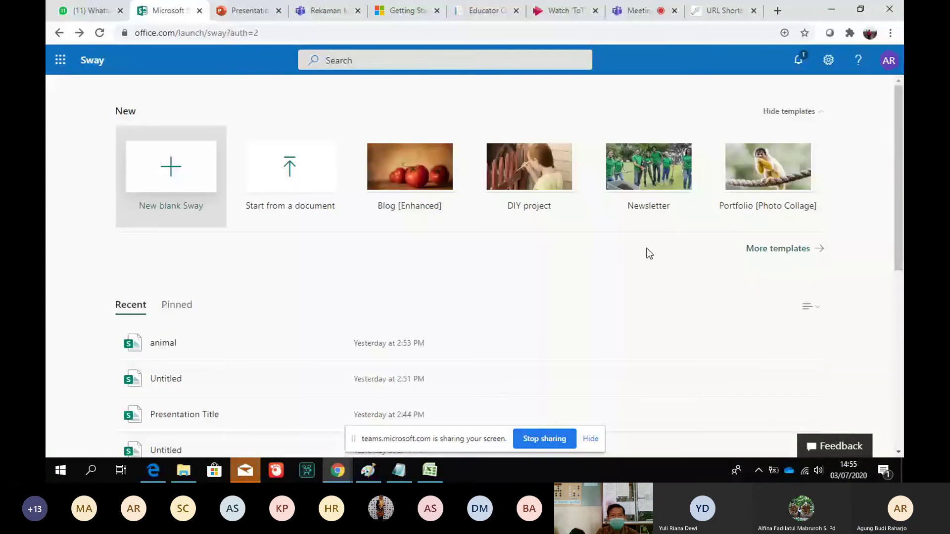
pyautogui.scroll(-3, 898, 256)
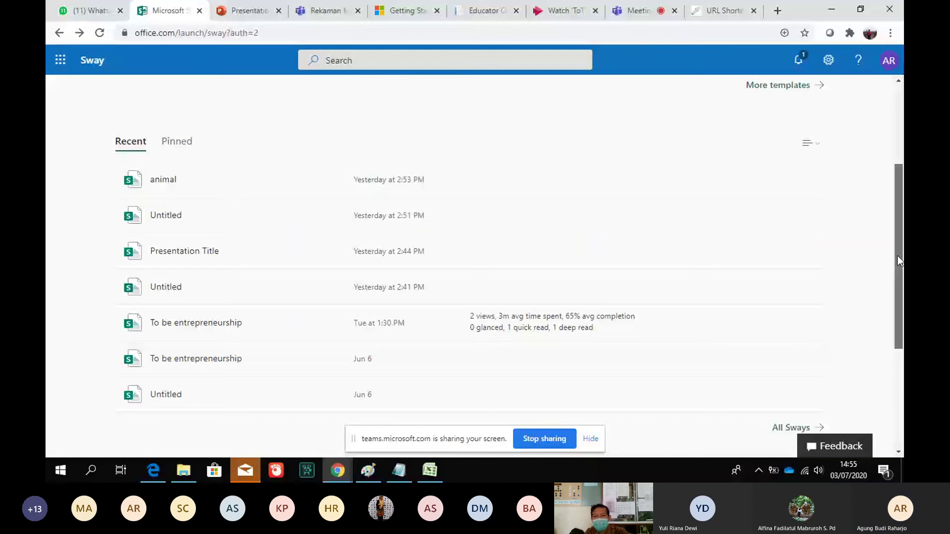
pyautogui.hotkey('alt', 'Right')
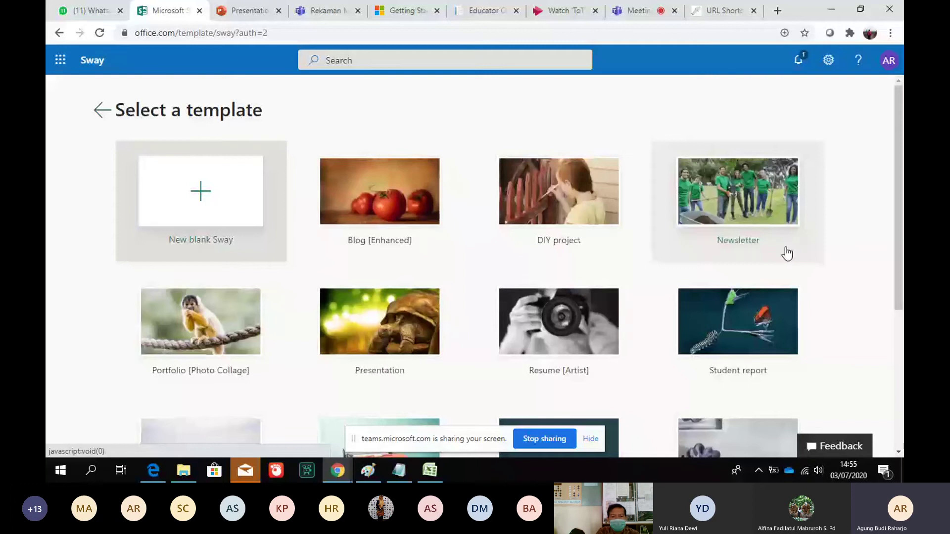
pyautogui.scroll(-2, 787, 254)
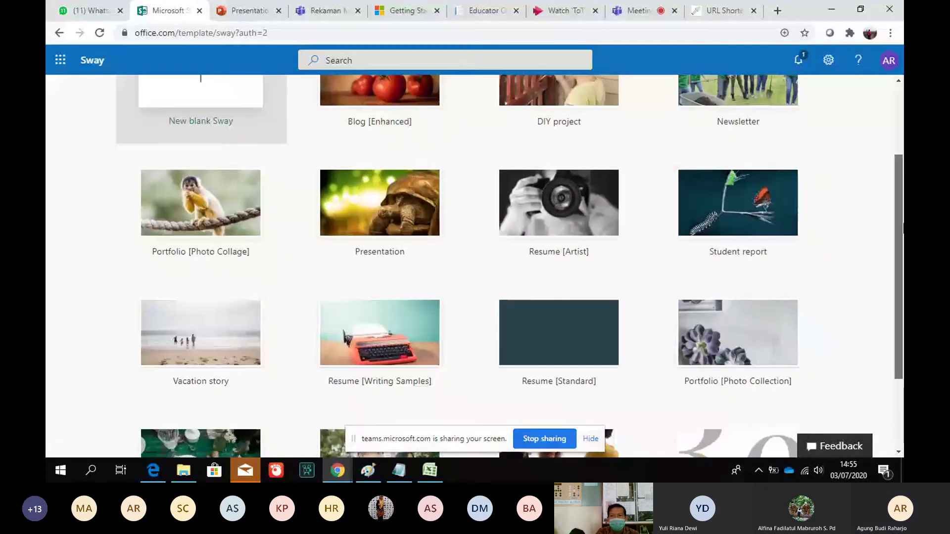
pyautogui.scroll(-2, 792, 280)
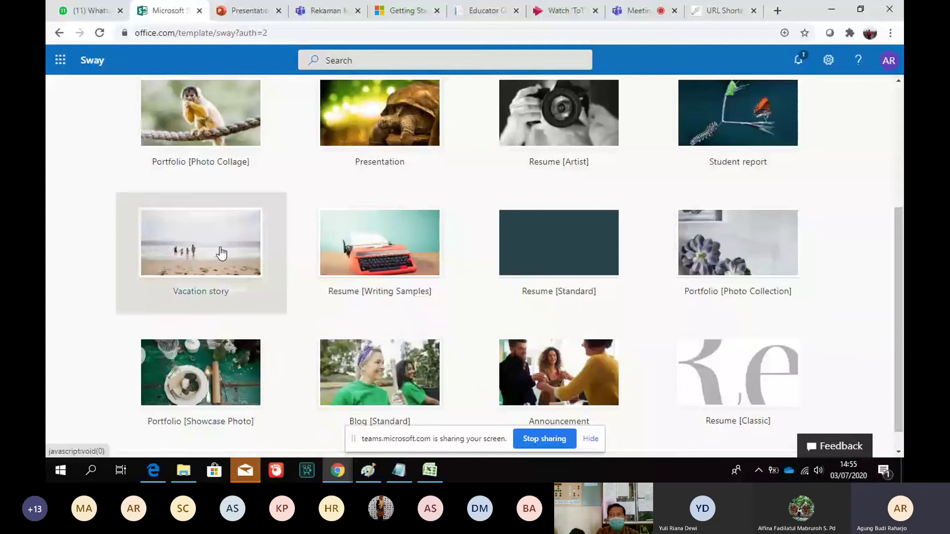
pyautogui.click(220, 252)
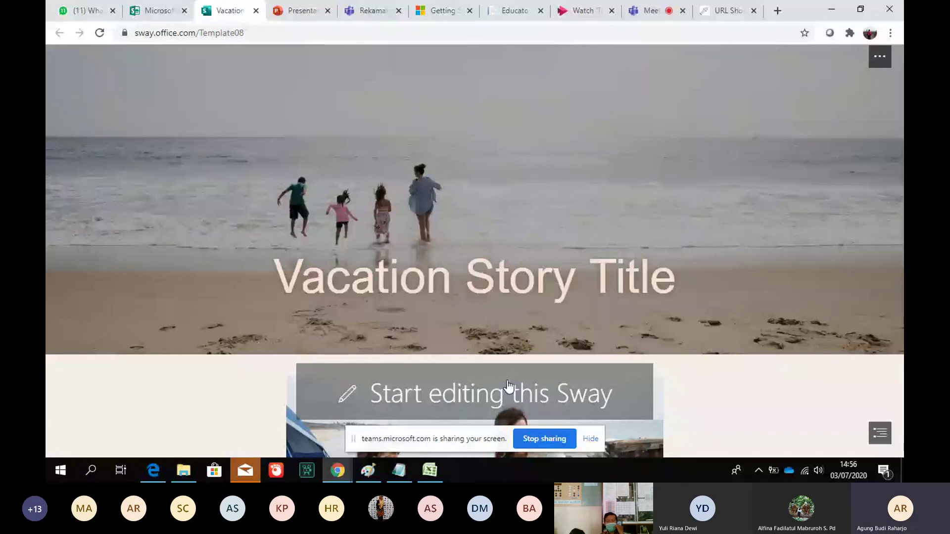
# Close the Mail window, scroll through the Vacation template preview, and make it an editable Sway
pyautogui.moveTo(286, 378)
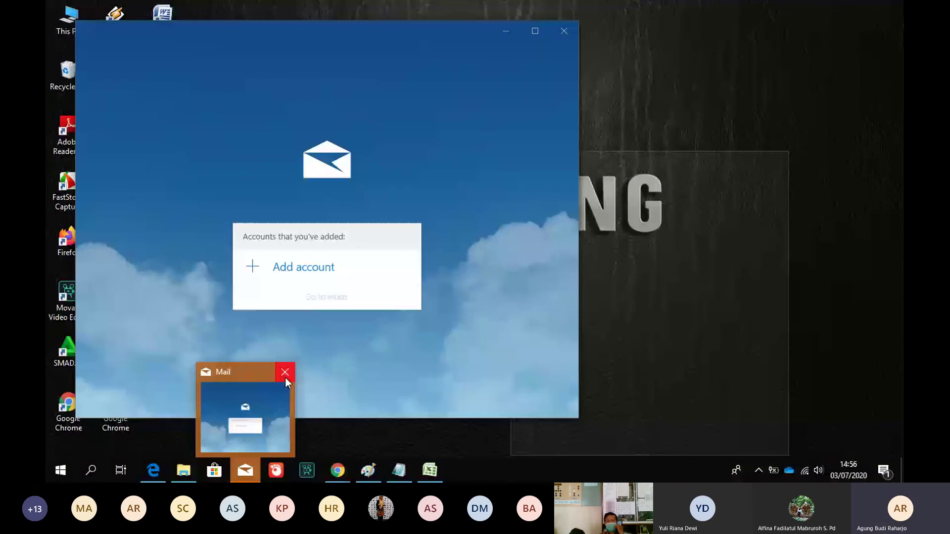
pyautogui.click(285, 372)
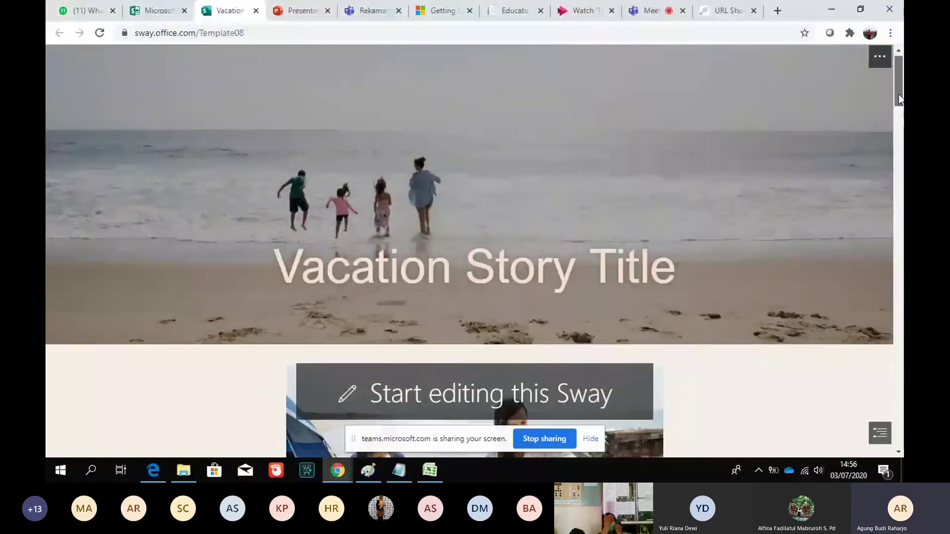
pyautogui.moveTo(898, 94); pyautogui.dragTo(899, 101)
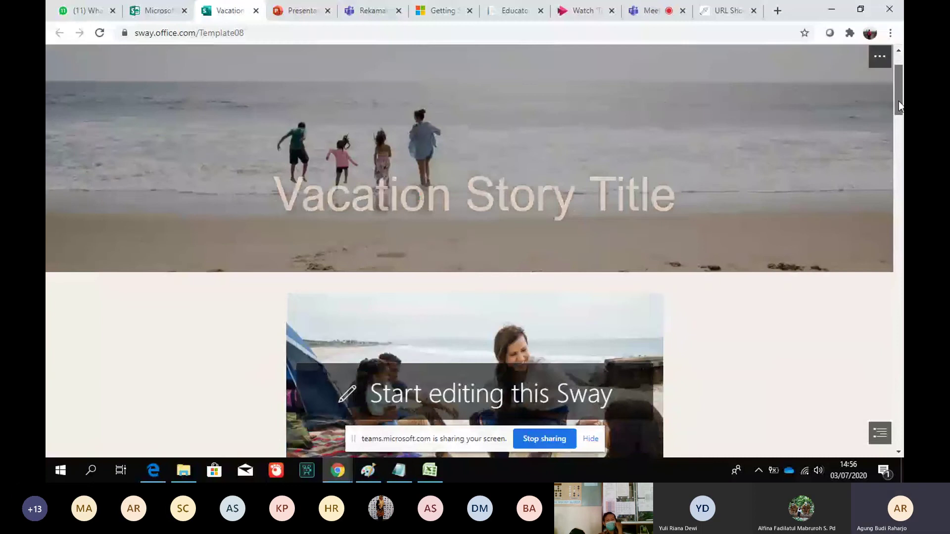
pyautogui.scroll(-5, 898, 103)
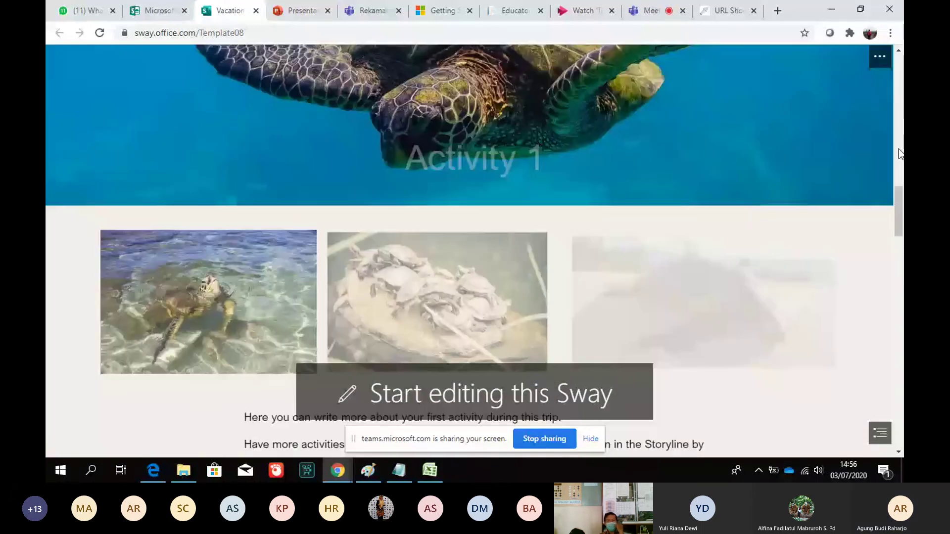
pyautogui.scroll(-4, 899, 154)
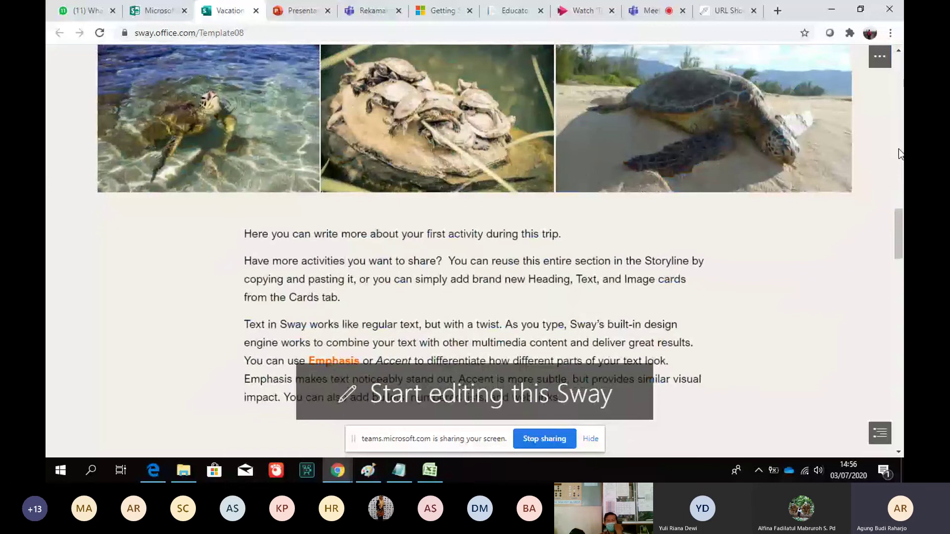
pyautogui.scroll(-5, 900, 153)
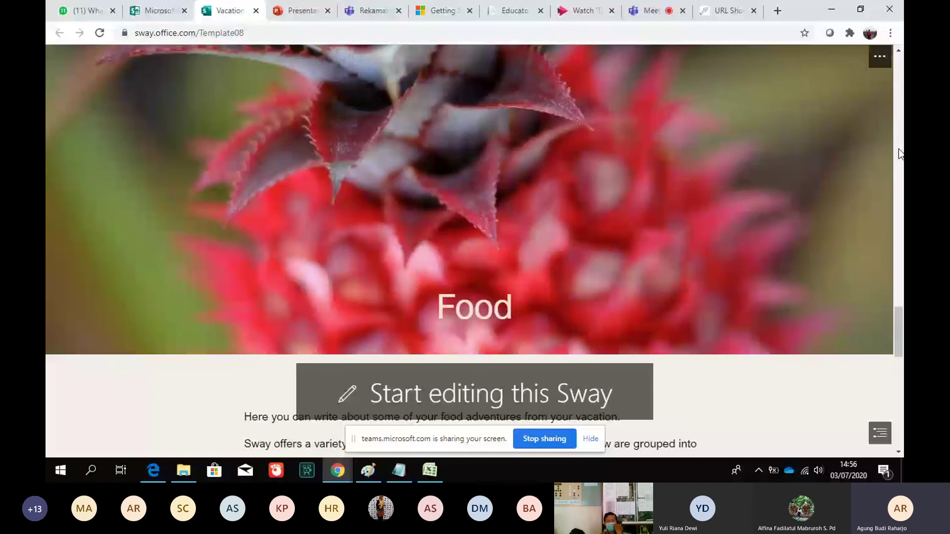
pyautogui.scroll(-5, 900, 154)
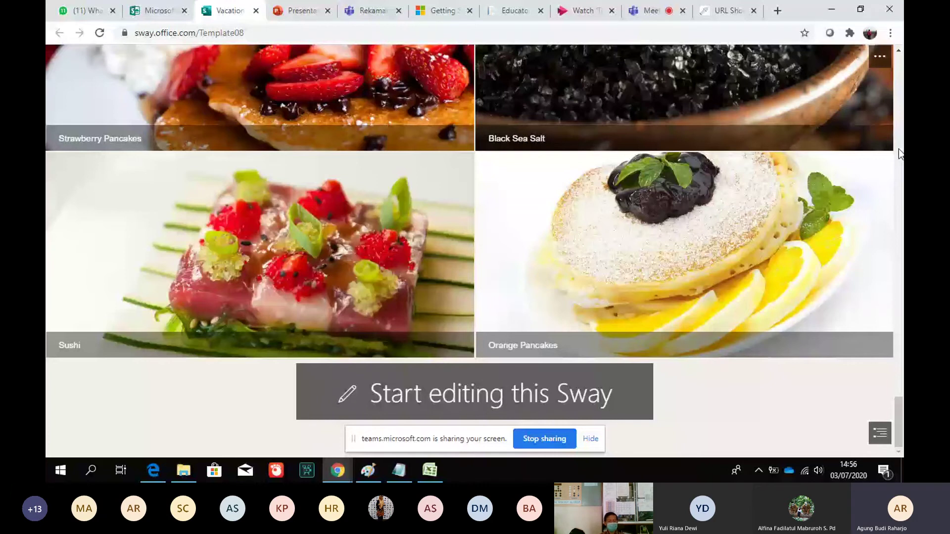
pyautogui.click(426, 390)
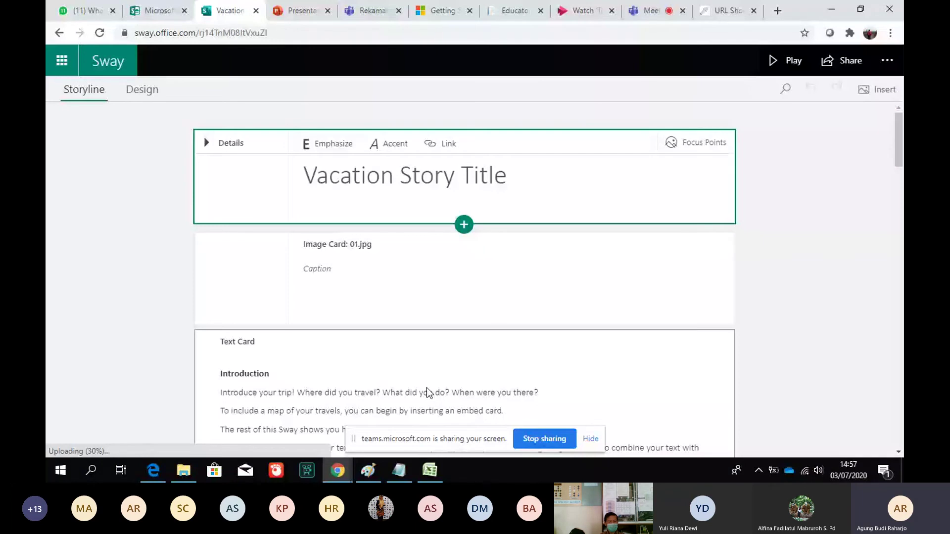
# Insert a Stack group below the title card and put an empty image card in it
pyautogui.click(465, 225)
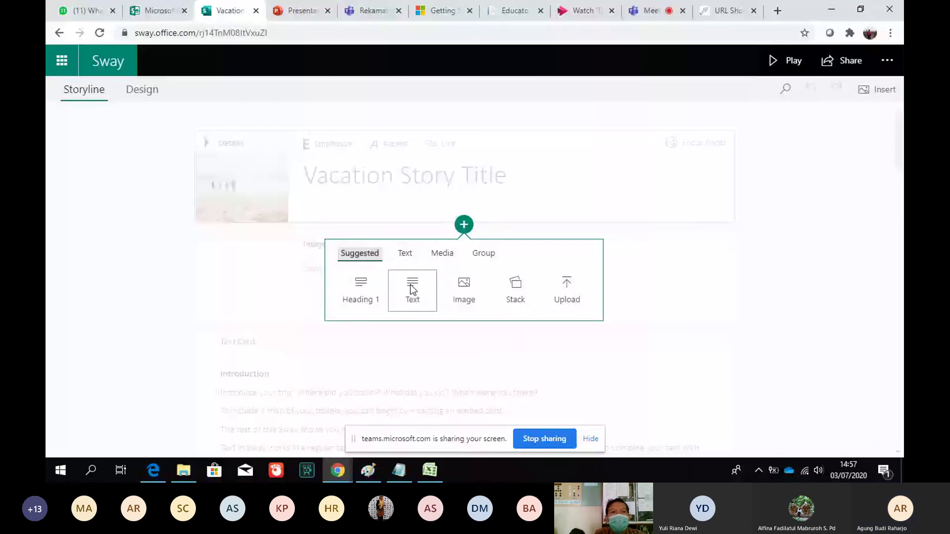
pyautogui.click(511, 292)
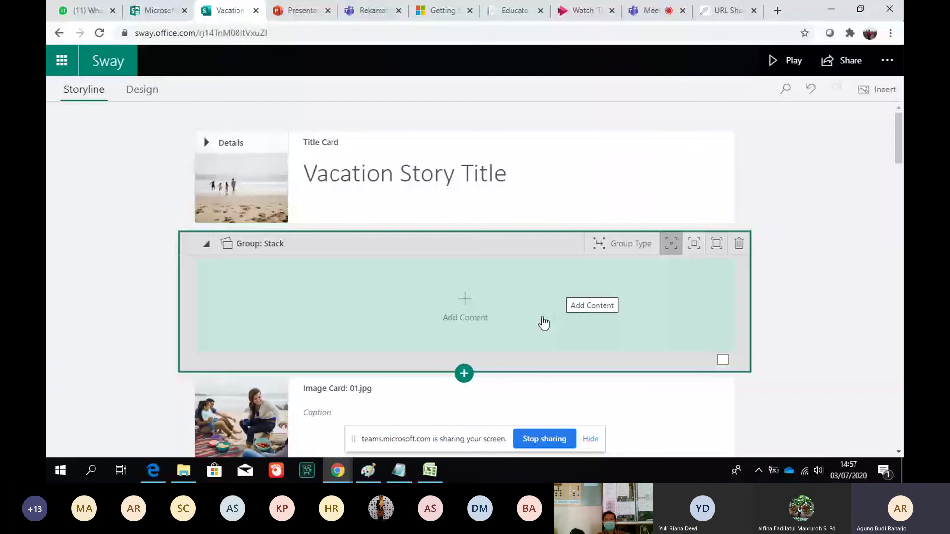
pyautogui.click(544, 323)
pyautogui.click(465, 308)
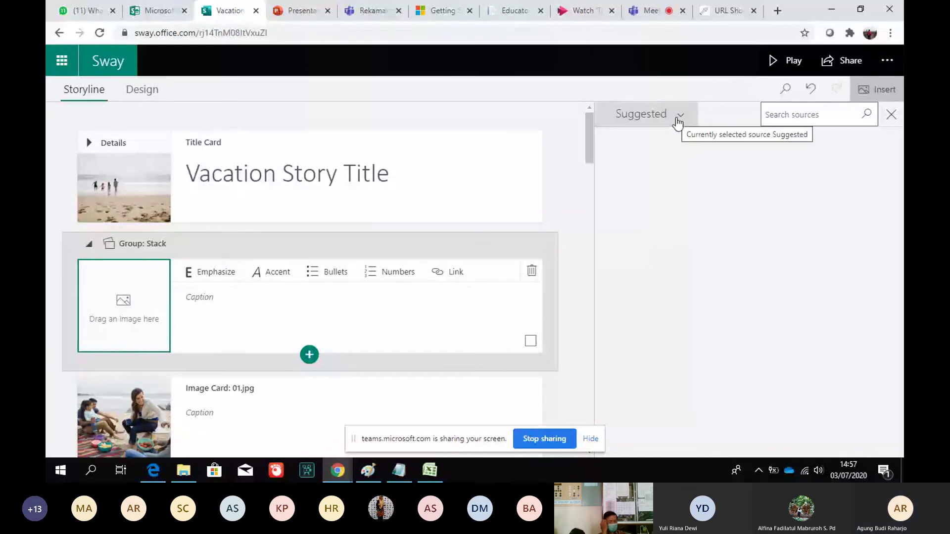
# Search Bing Images for 'pantai' and add the small-island beach photo to the image card
pyautogui.click(678, 124)
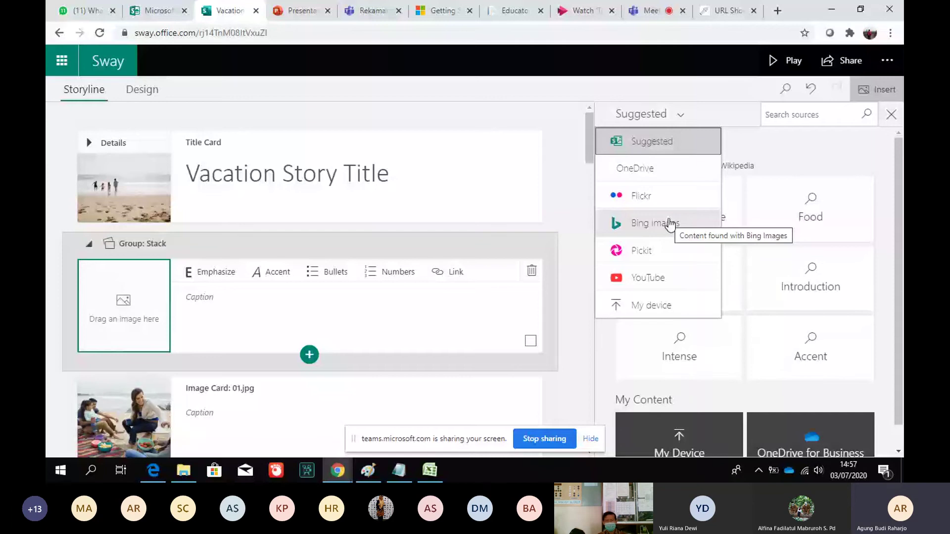
pyautogui.click(669, 224)
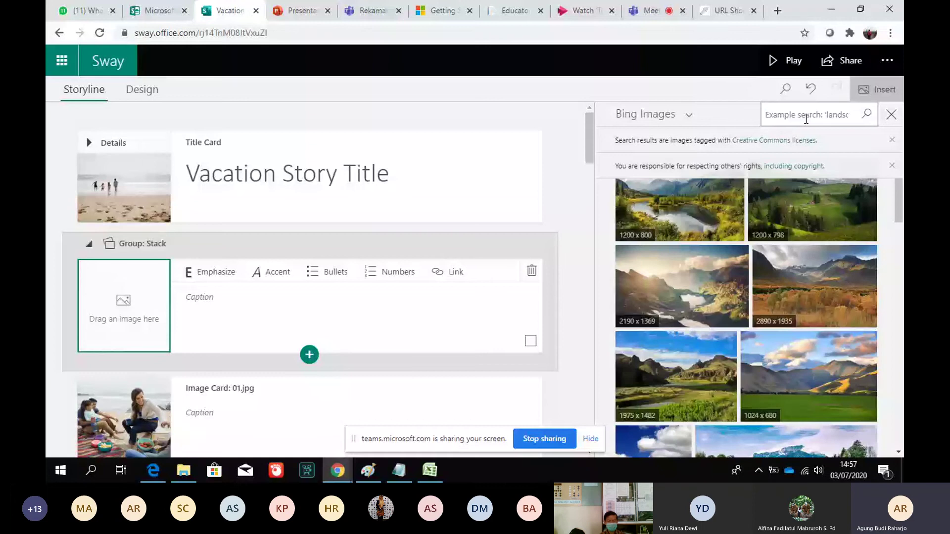
pyautogui.write('pantai')
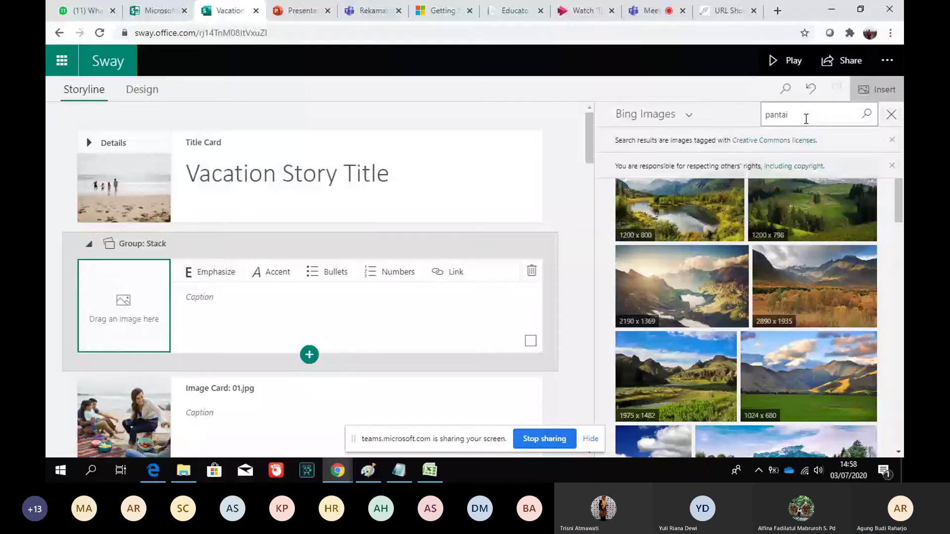
pyautogui.press('Return')
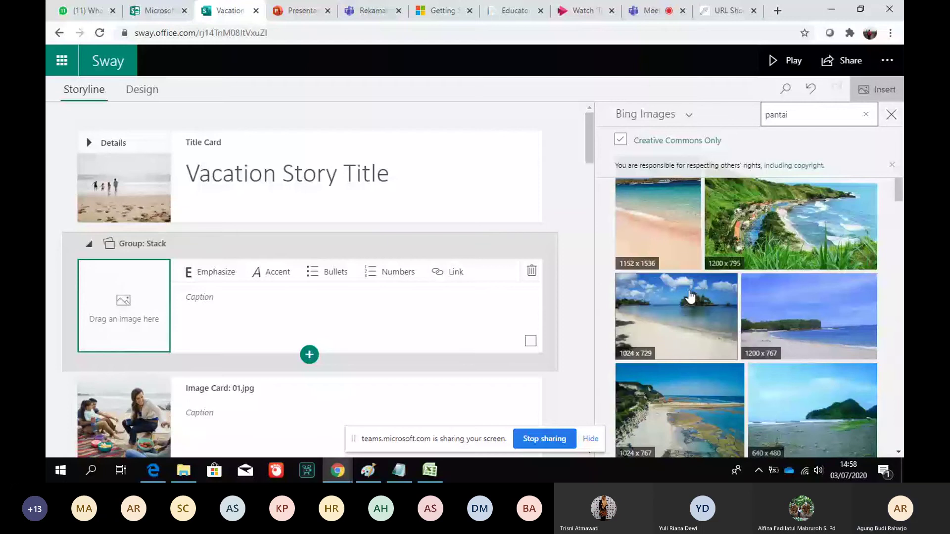
pyautogui.click(690, 297)
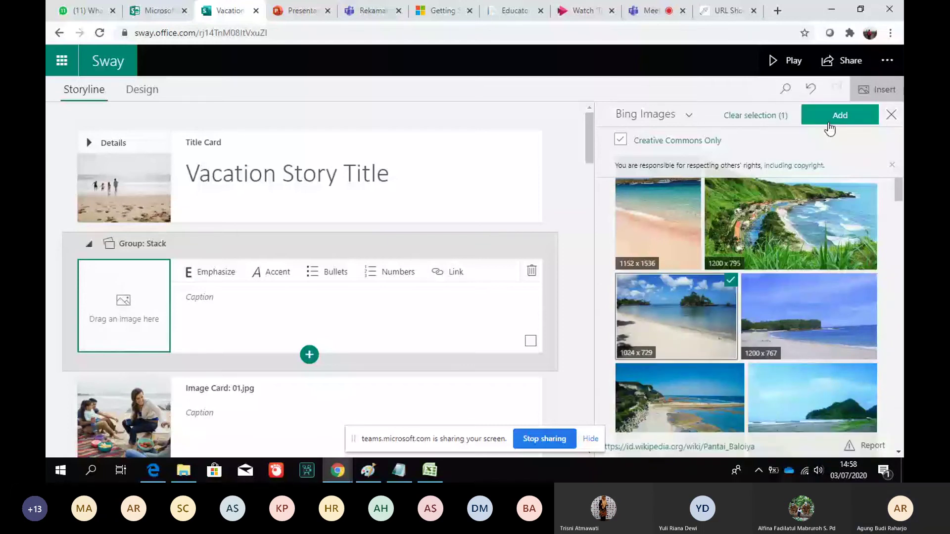
pyautogui.click(830, 128)
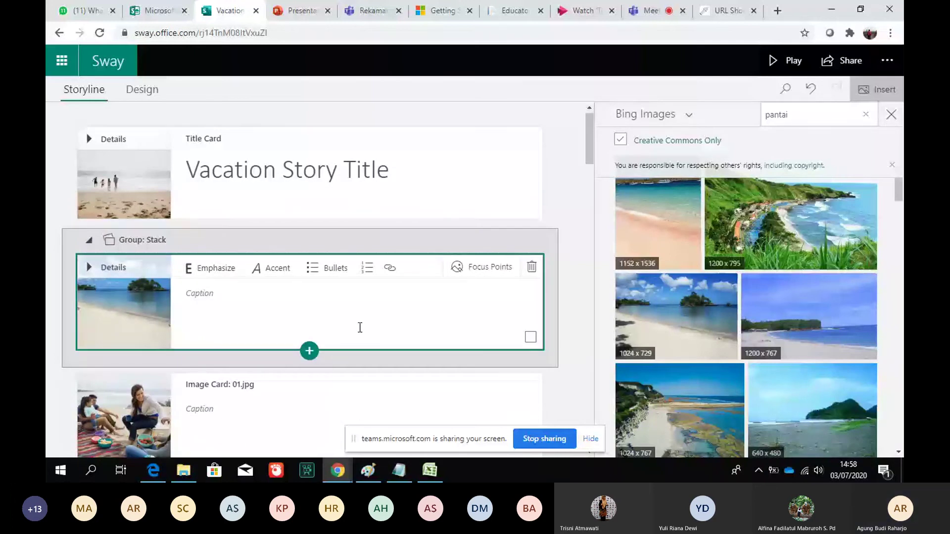
# Add another image card and fill it with the 1600 x 1200 'gunung' mountain photo from Bing Images
pyautogui.click(310, 352)
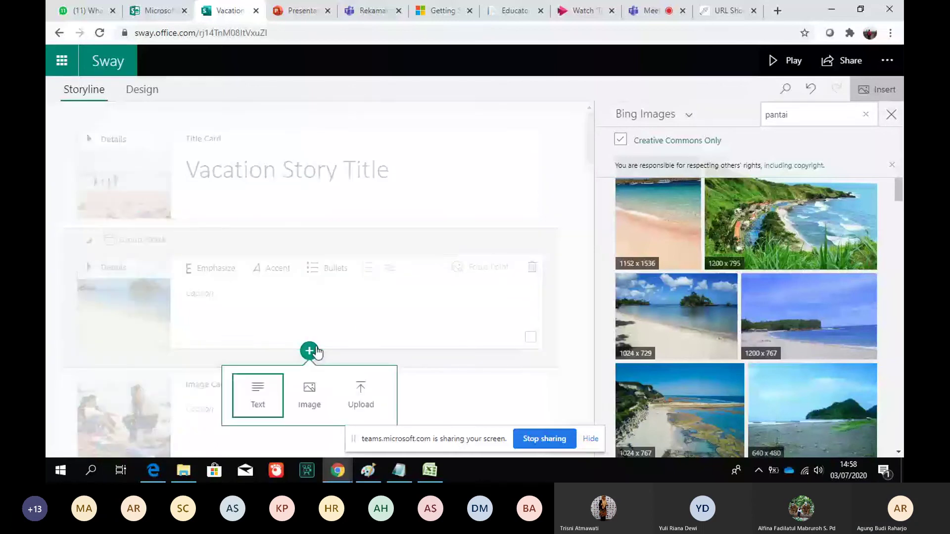
pyautogui.click(317, 386)
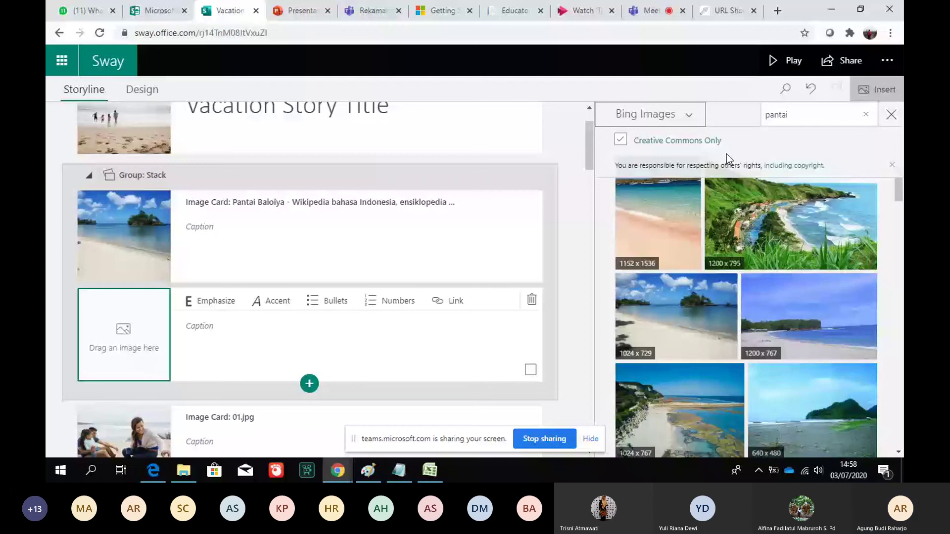
pyautogui.click(821, 116)
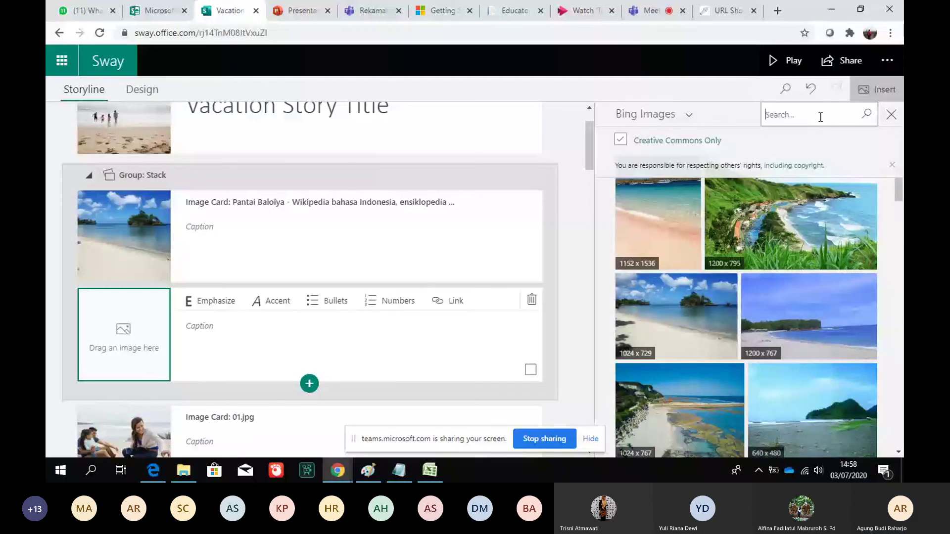
pyautogui.write('gunung')
pyautogui.press('Return')
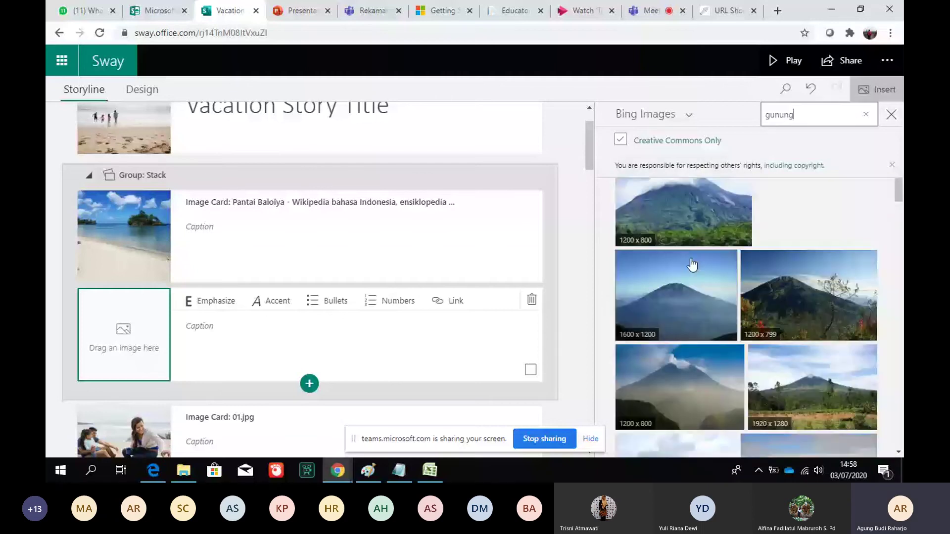
pyautogui.click(692, 266)
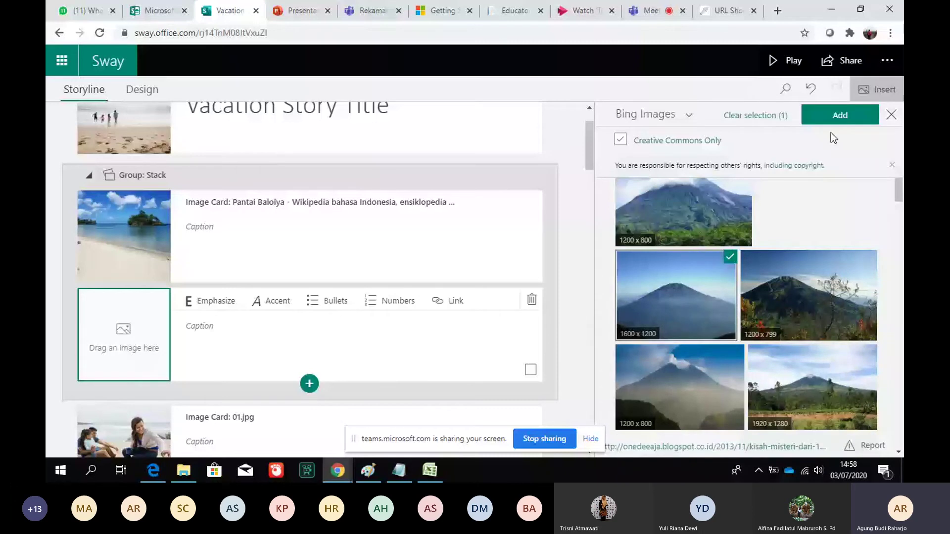
pyautogui.click(836, 119)
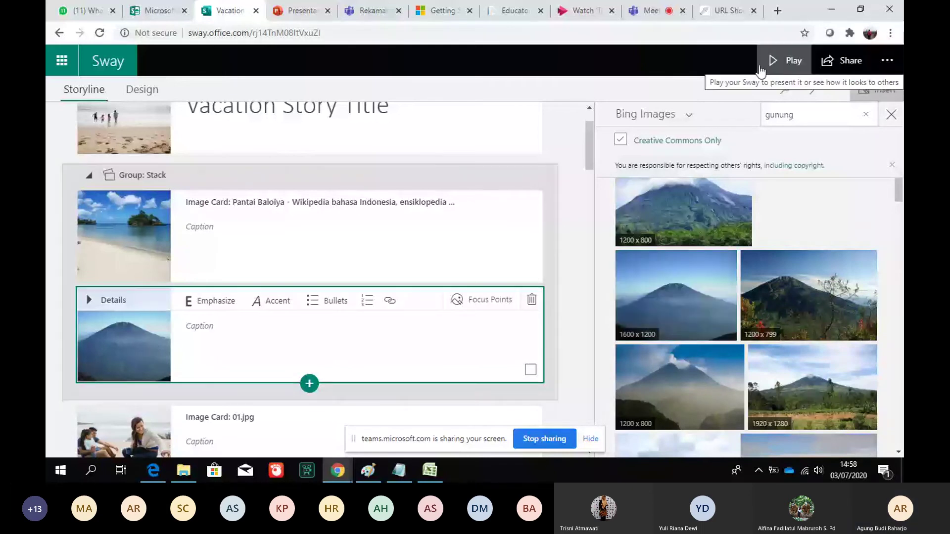
pyautogui.click(787, 61)
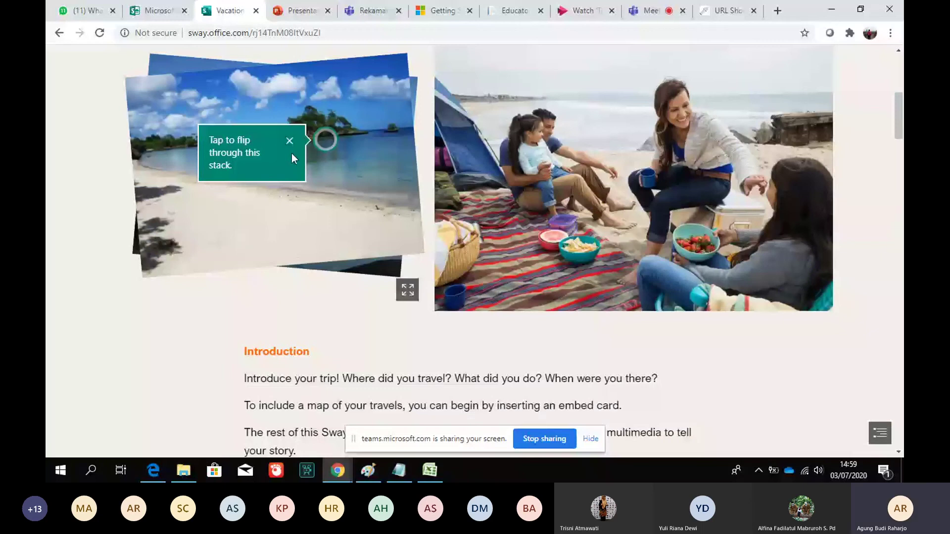
pyautogui.click(324, 141)
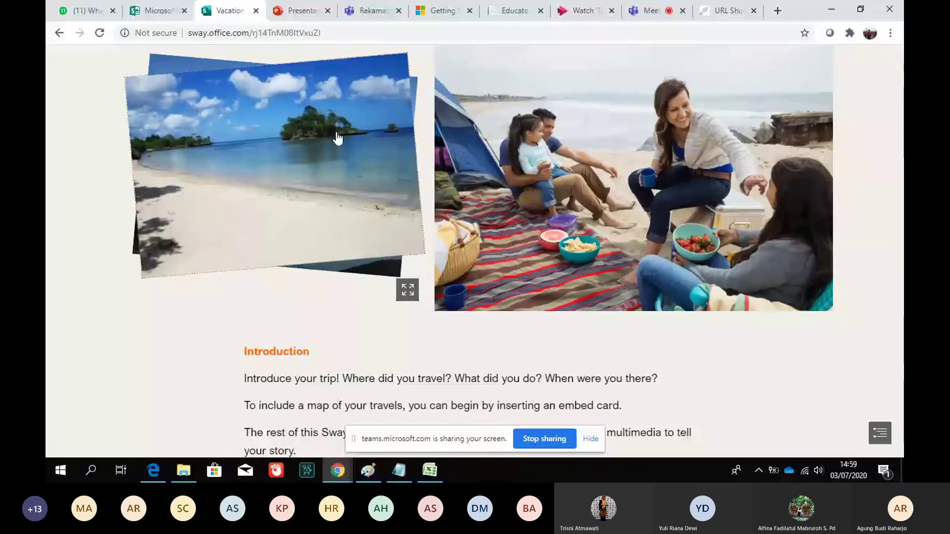
pyautogui.scroll(7, 771, 69)
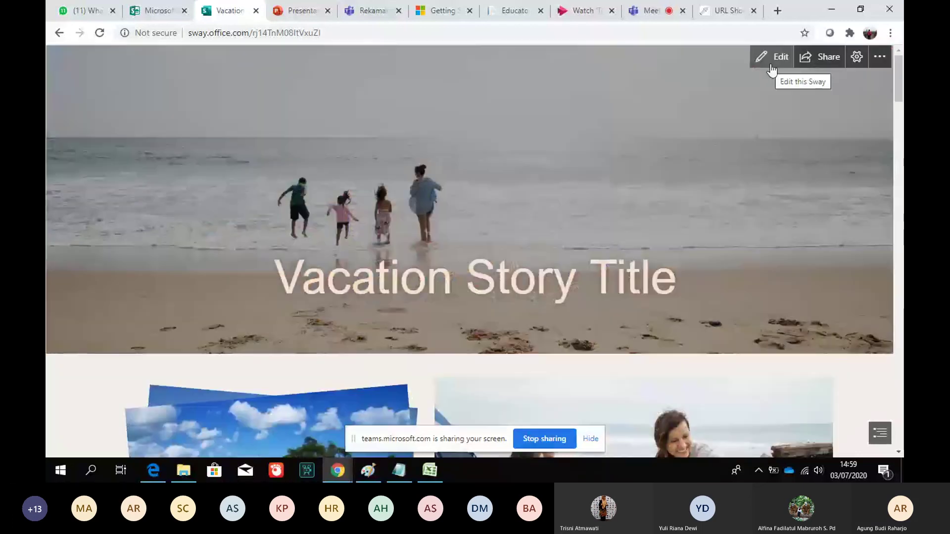
pyautogui.click(771, 67)
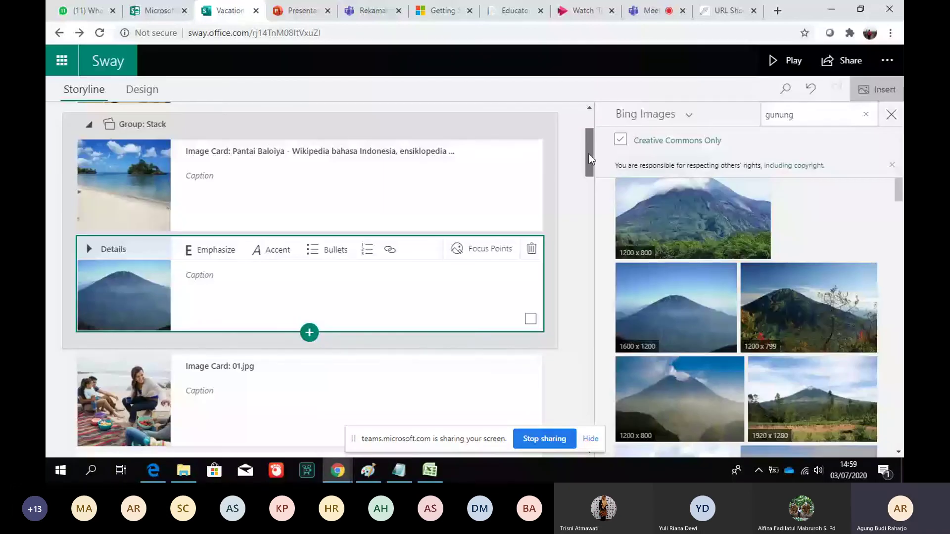
# Share the Vacation Sway as 'Anyone with a link' can view, and copy its link
pyautogui.moveTo(589, 153); pyautogui.dragTo(591, 246)
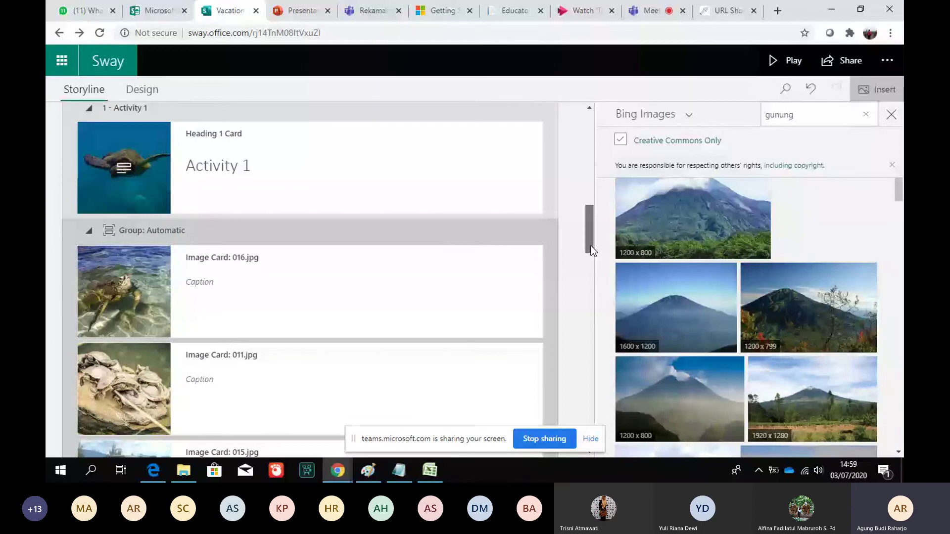
pyautogui.moveTo(593, 251); pyautogui.dragTo(592, 268)
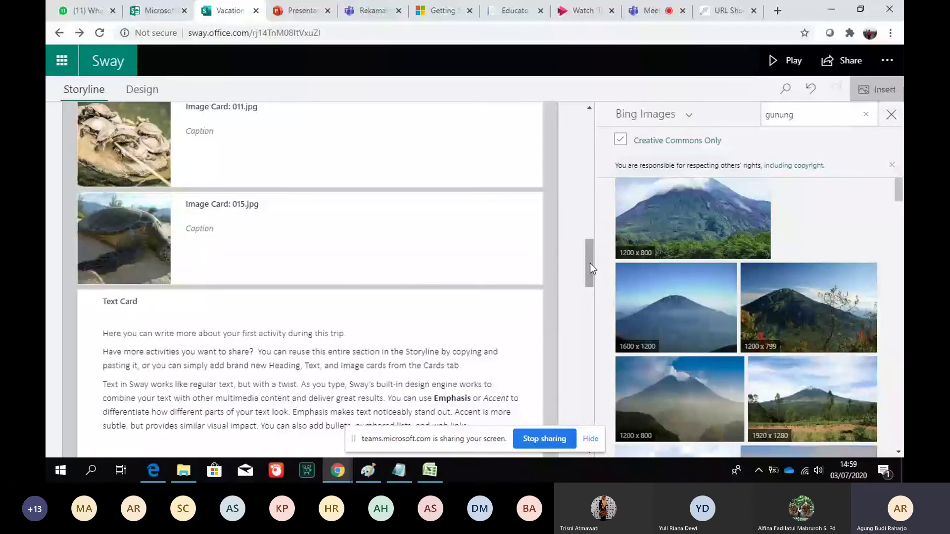
pyautogui.scroll(-3, 590, 268)
pyautogui.click(888, 61)
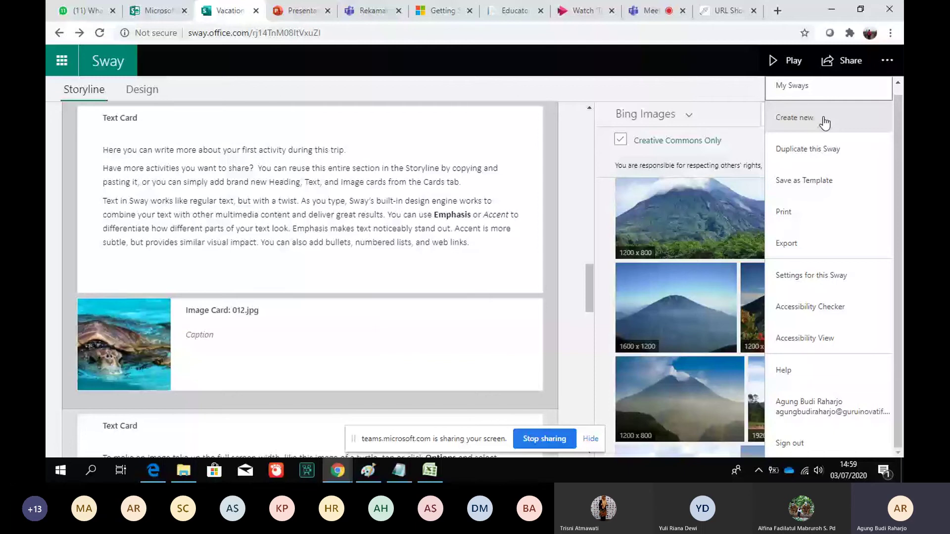
pyautogui.click(846, 65)
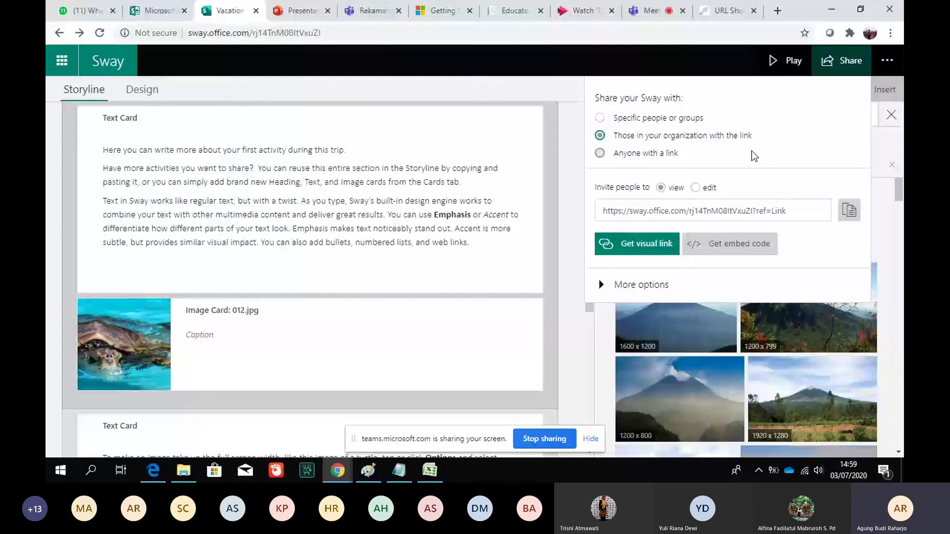
pyautogui.click(599, 154)
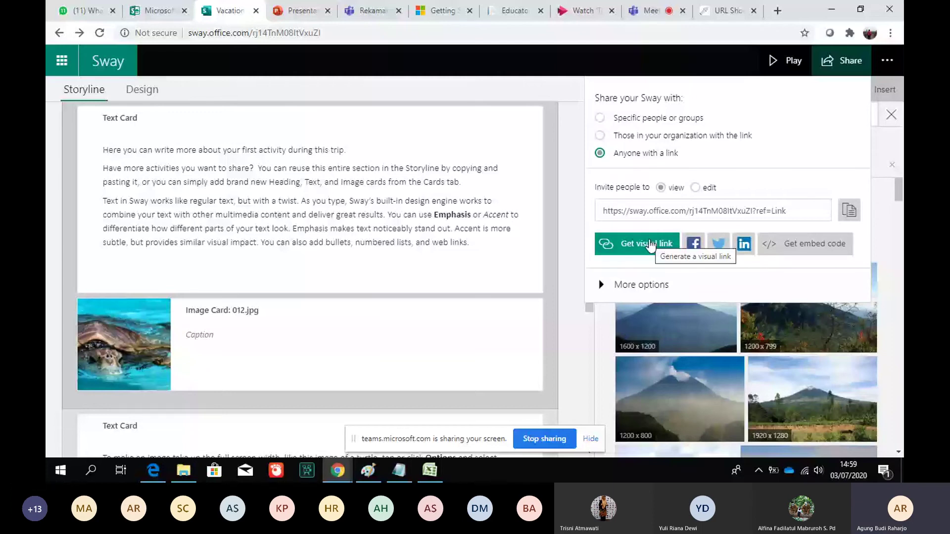
pyautogui.click(849, 211)
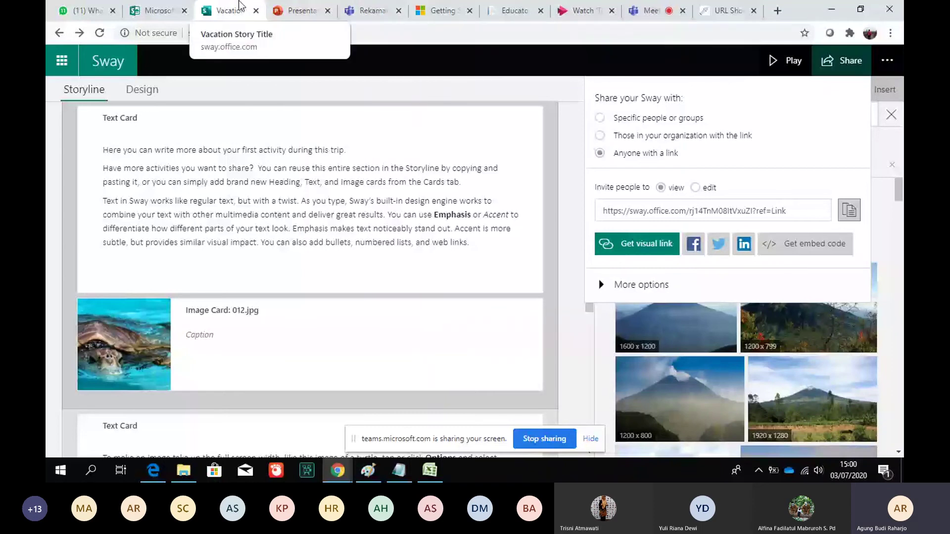
pyautogui.click(169, 6)
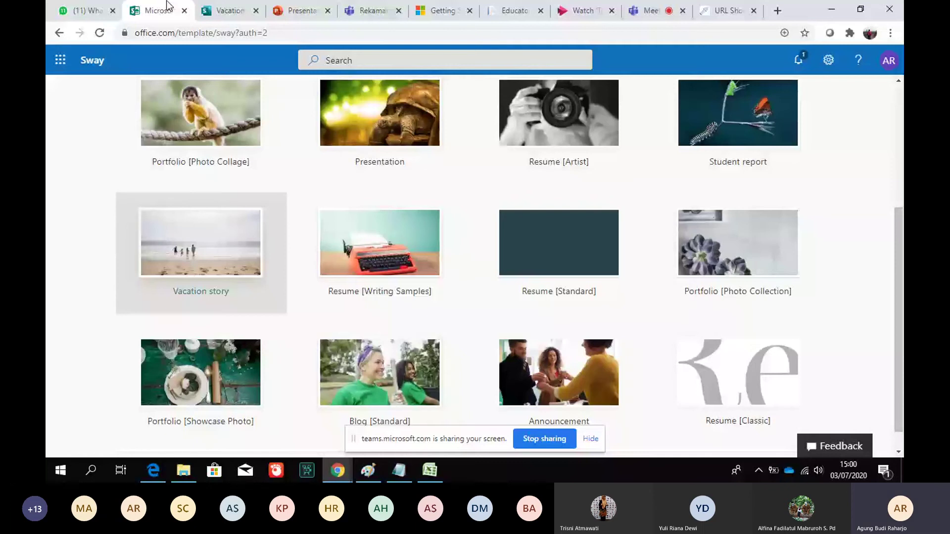
# Go from the Office 365 home to OneNote and open the kelas 12 Notebook
pyautogui.click(60, 34)
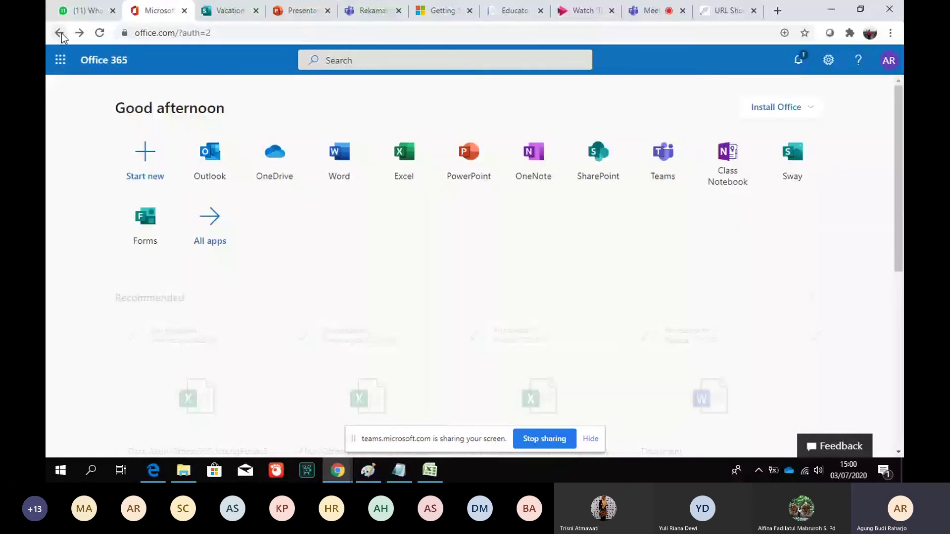
pyautogui.click(524, 158)
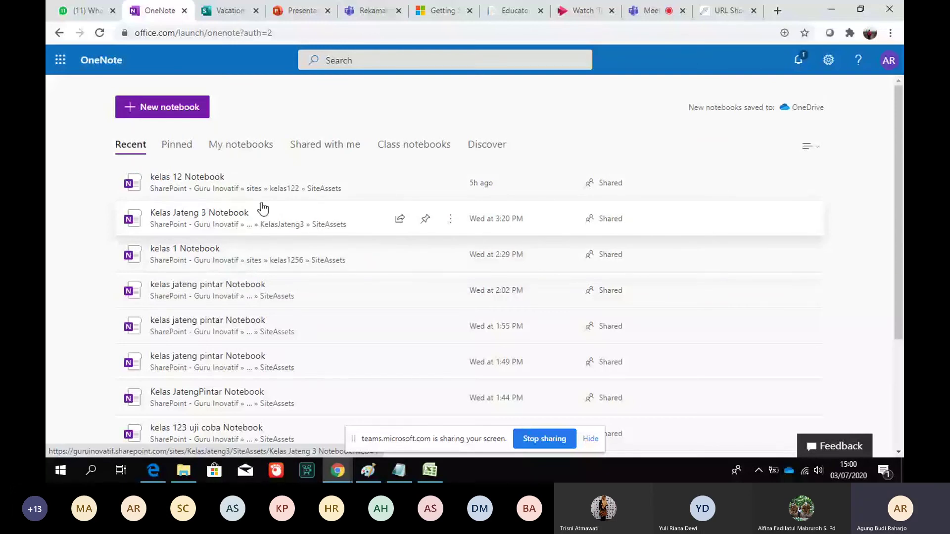
pyautogui.click(233, 182)
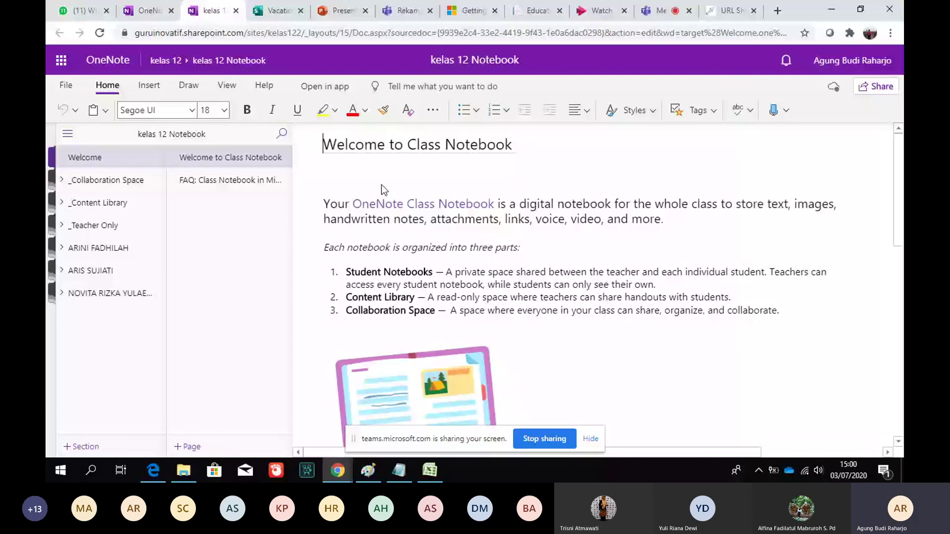
# Expand the first student's Kumpul Tugas group and place the Sway link on the SWAY section page
pyautogui.click(125, 255)
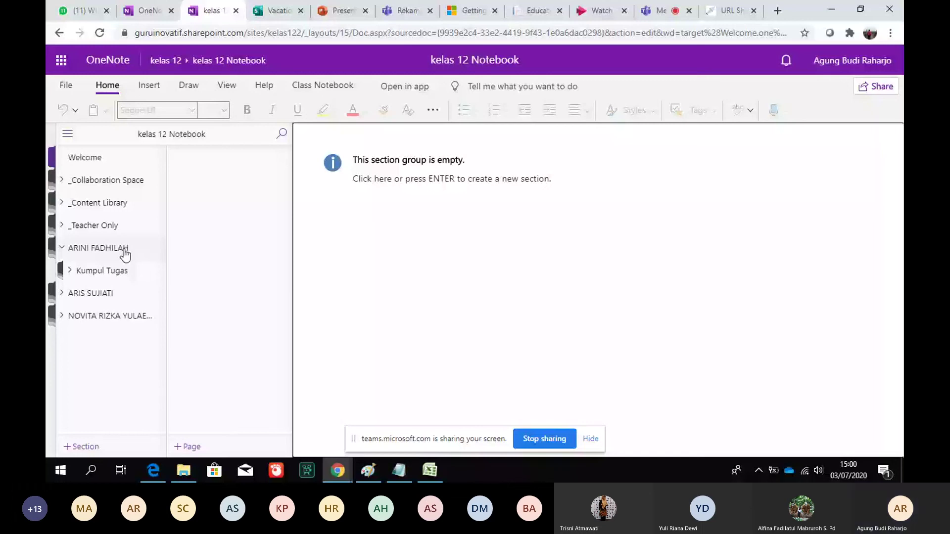
pyautogui.click(115, 270)
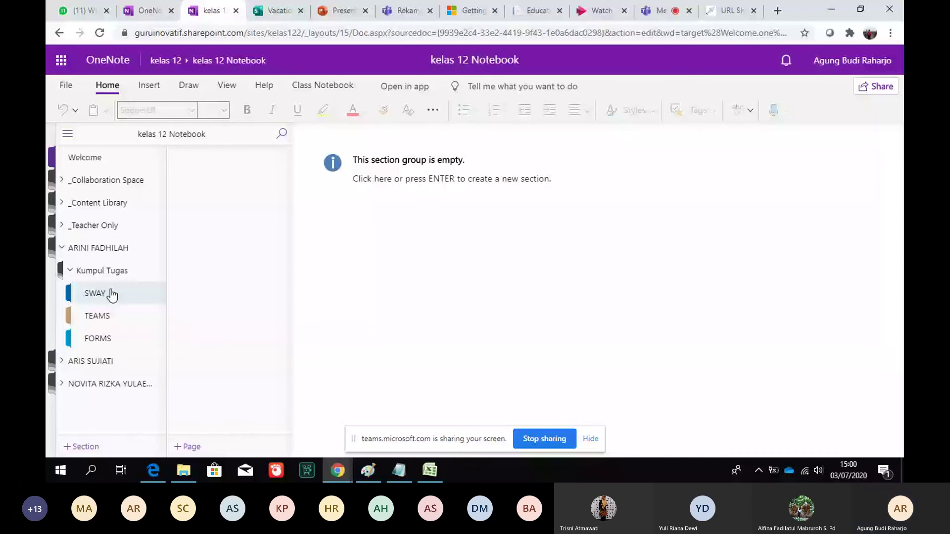
pyautogui.click(111, 295)
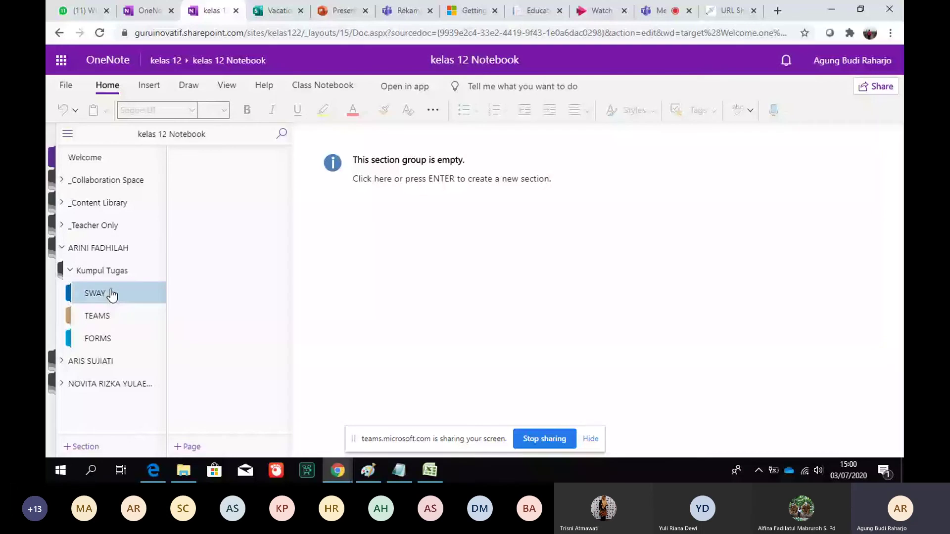
pyautogui.click(99, 339)
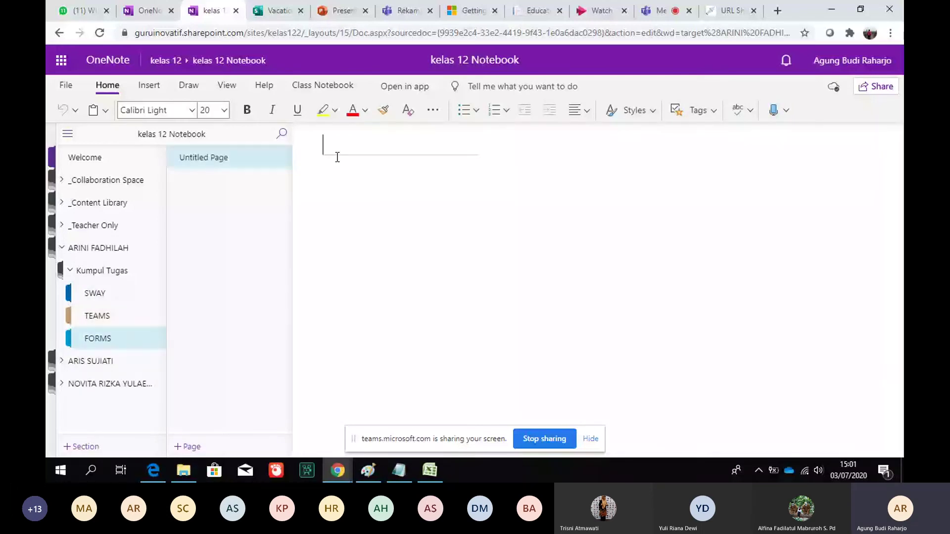
pyautogui.click(108, 296)
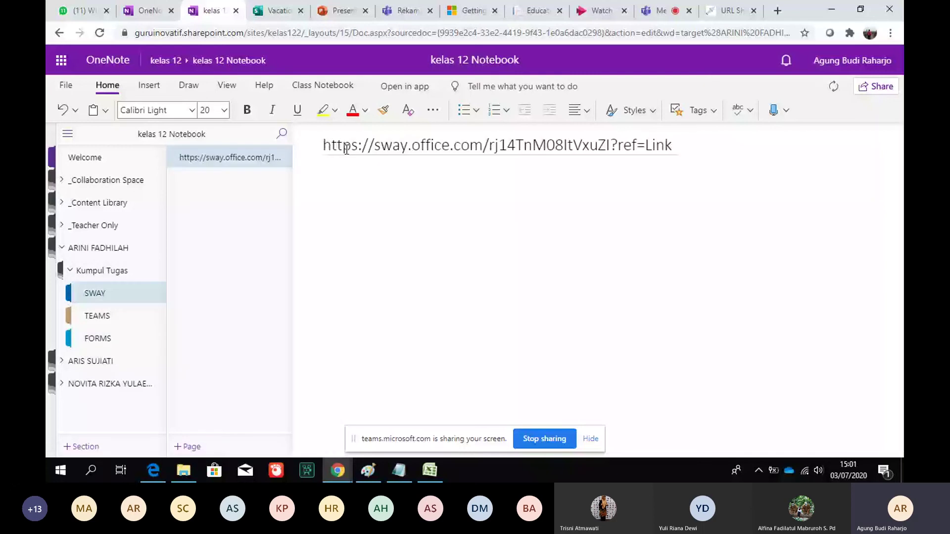
pyautogui.click(350, 212)
pyautogui.click(652, 11)
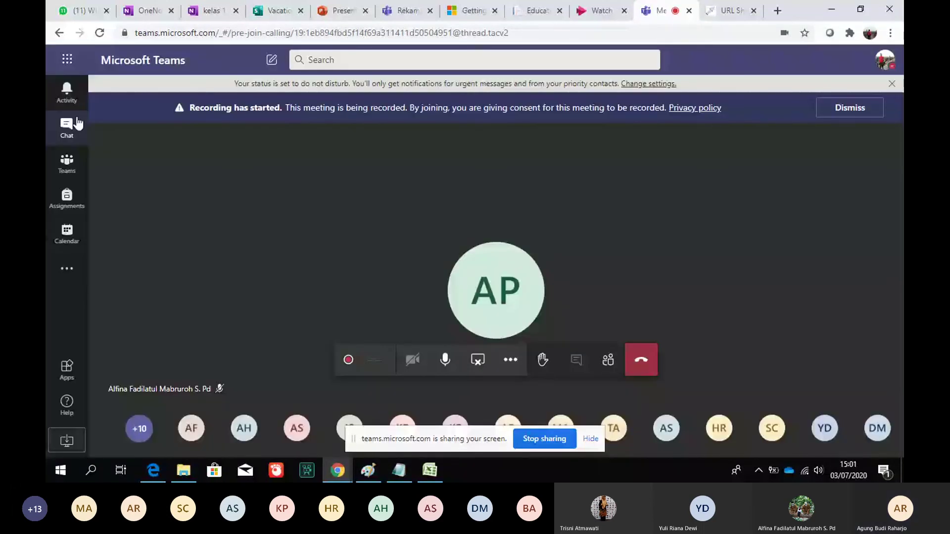
# Open the Class Notebook tab in the Kelas Jateng 3 team's General channel
pyautogui.click(67, 164)
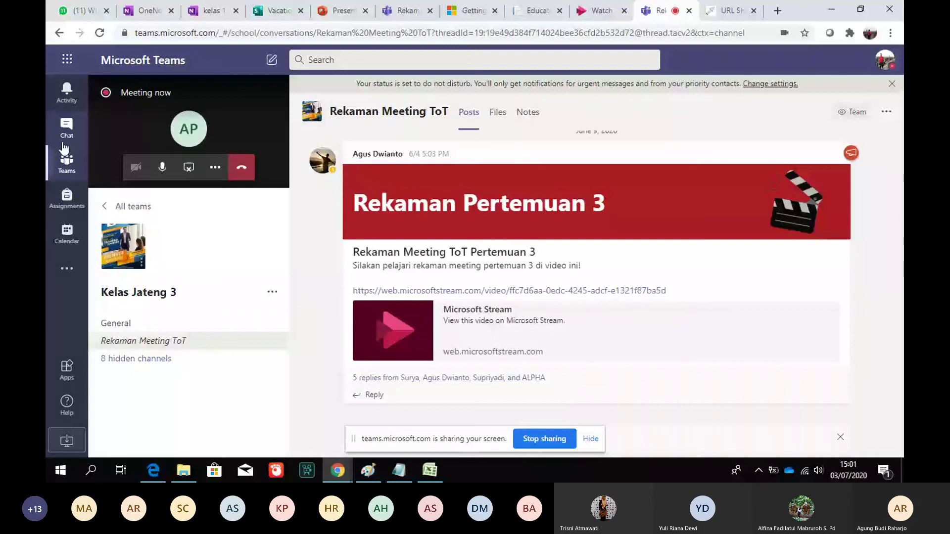
pyautogui.click(174, 123)
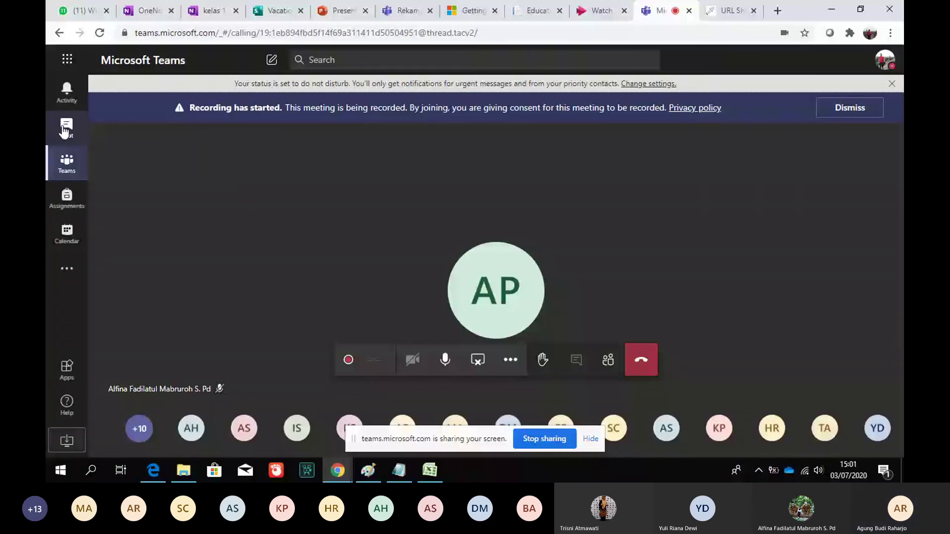
pyautogui.click(69, 168)
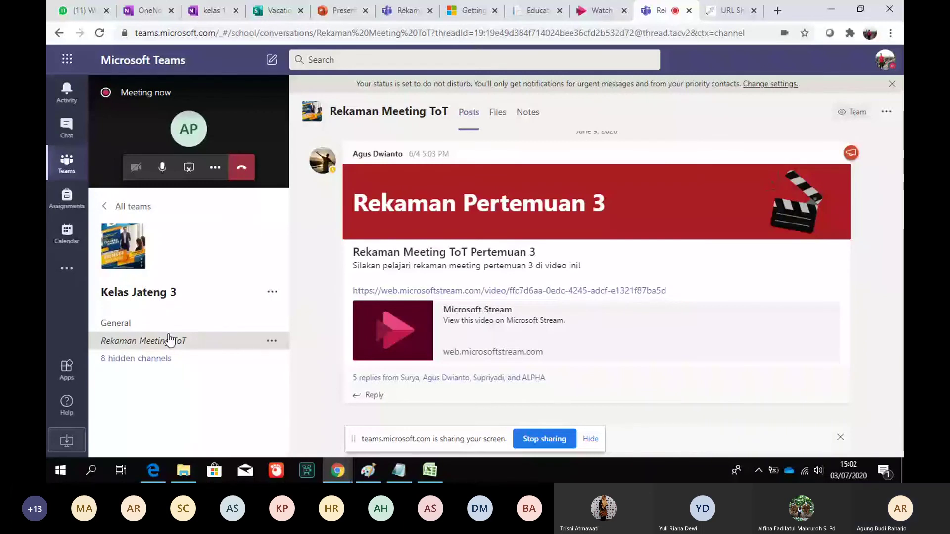
pyautogui.click(115, 323)
pyautogui.click(467, 114)
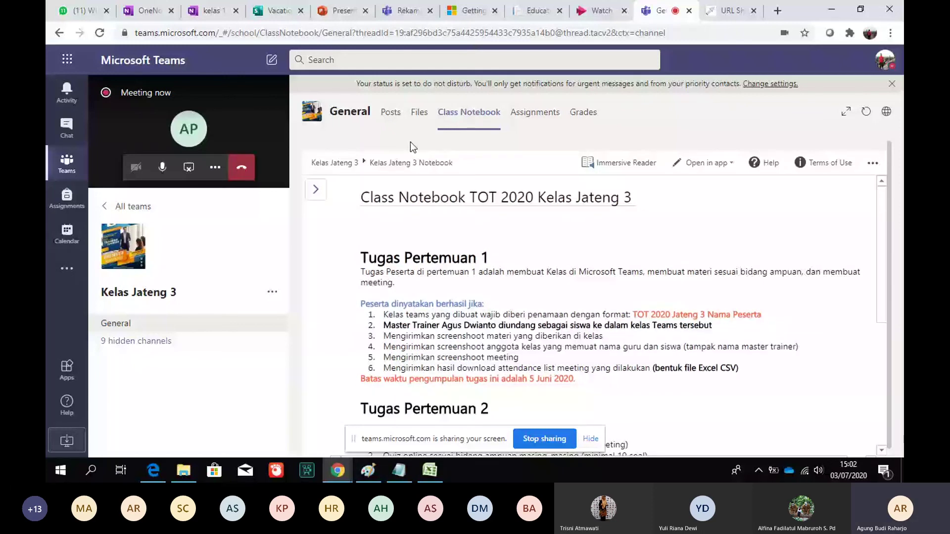
# Show notebook navigation and open the Tugas TOT 2020 Sway page holding the gg.gg link
pyautogui.click(316, 189)
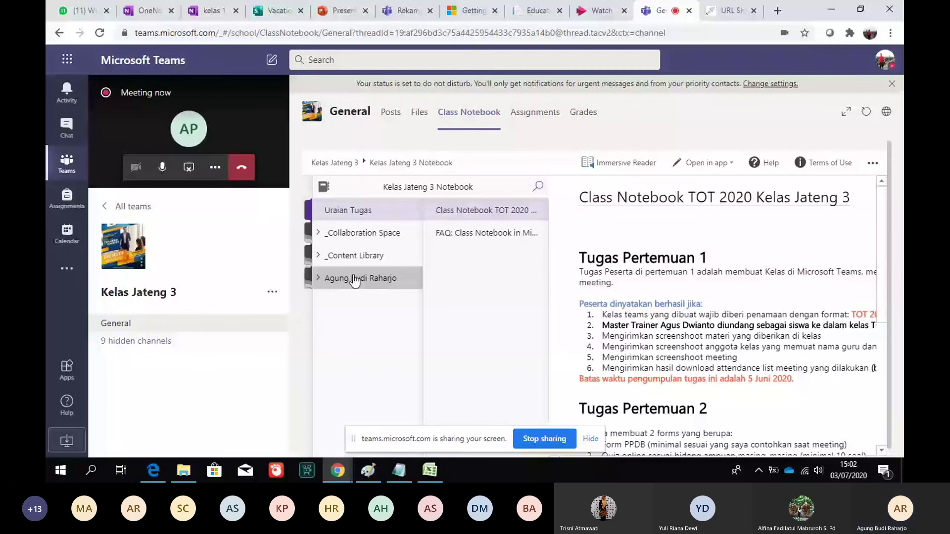
pyautogui.click(355, 278)
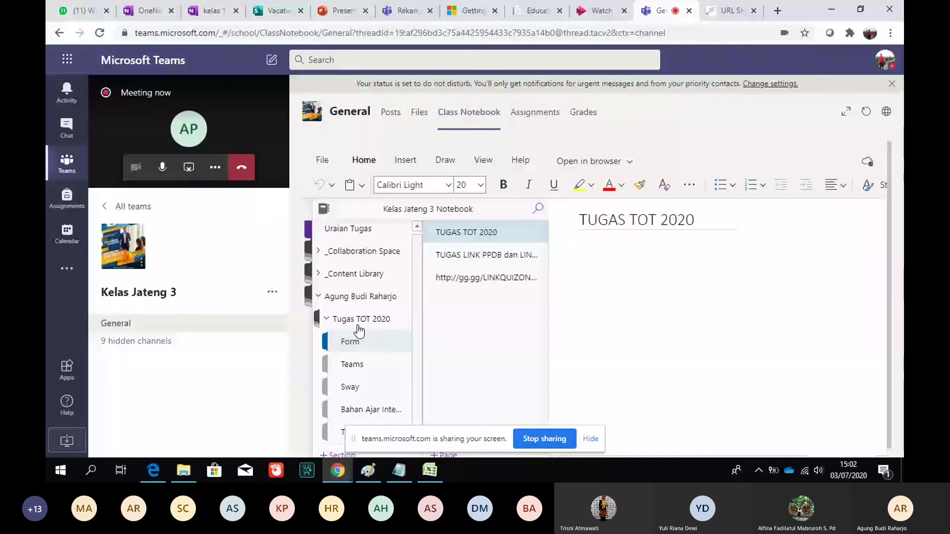
pyautogui.click(355, 364)
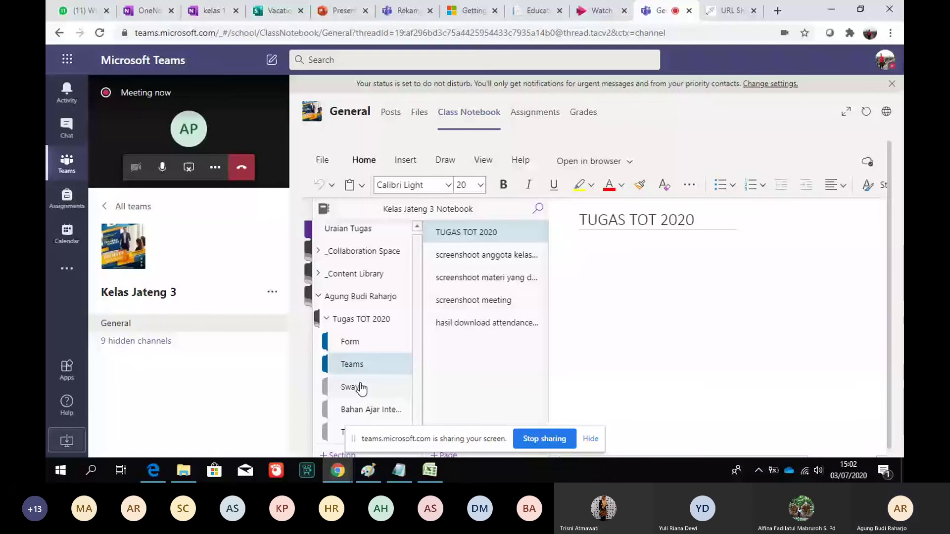
pyautogui.click(362, 389)
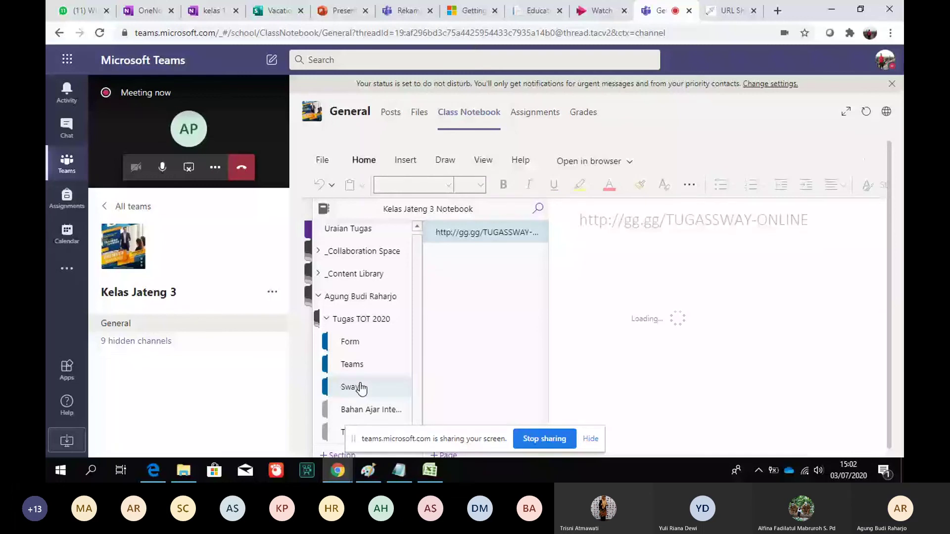
pyautogui.click(151, 6)
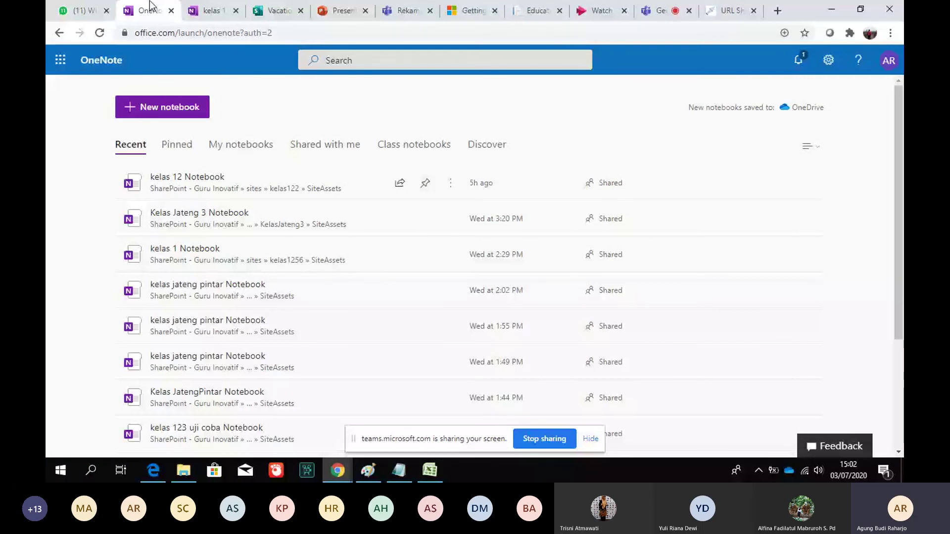
# Return to the office.com home, then expand the Teams meeting call back to full view
pyautogui.click(60, 33)
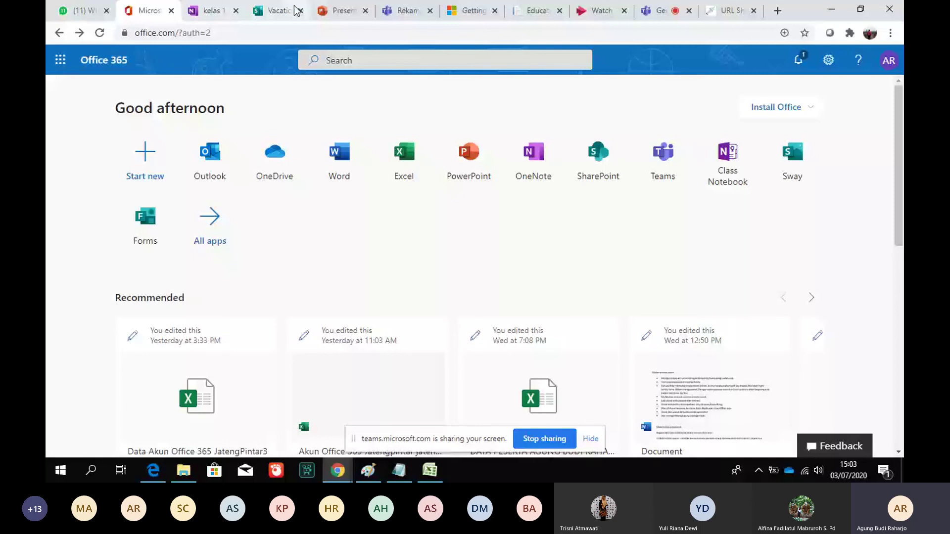
pyautogui.click(660, 11)
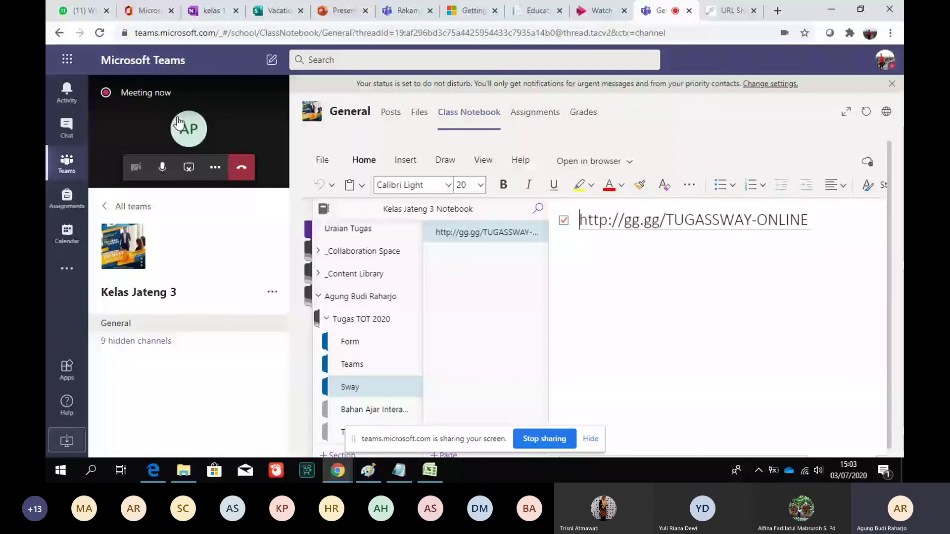
pyautogui.click(178, 122)
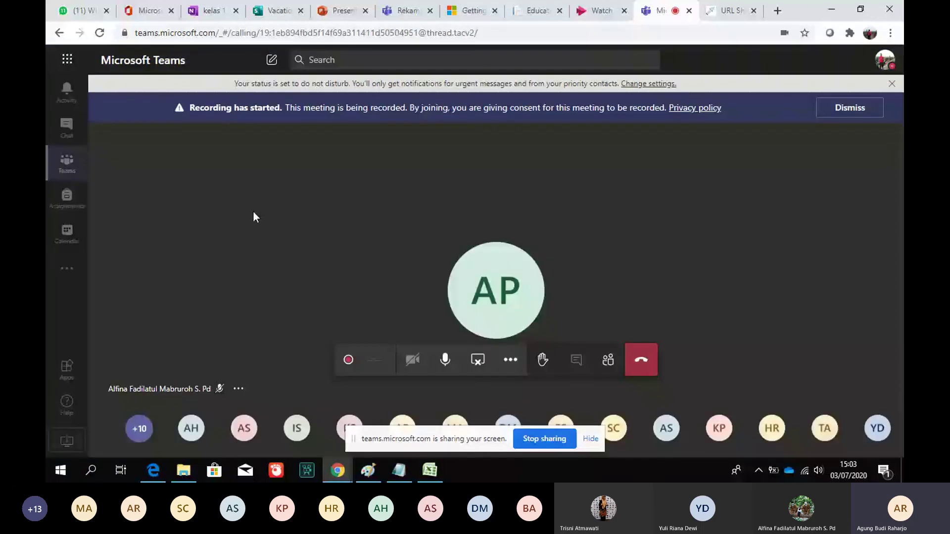
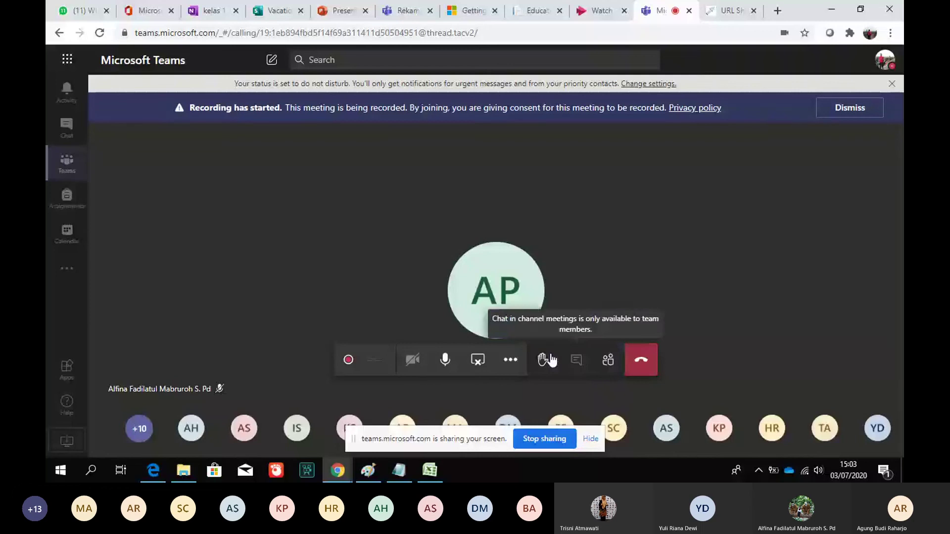
# Review the 26 meeting participants, close the extra 'URL Sh…' browser tab, and reopen the People panel
pyautogui.click(608, 360)
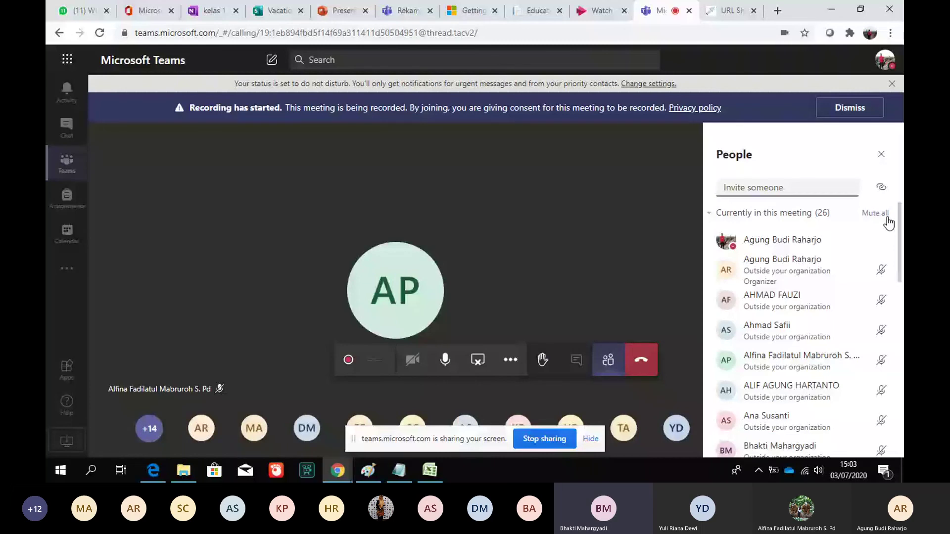
pyautogui.scroll(-1, 893, 228)
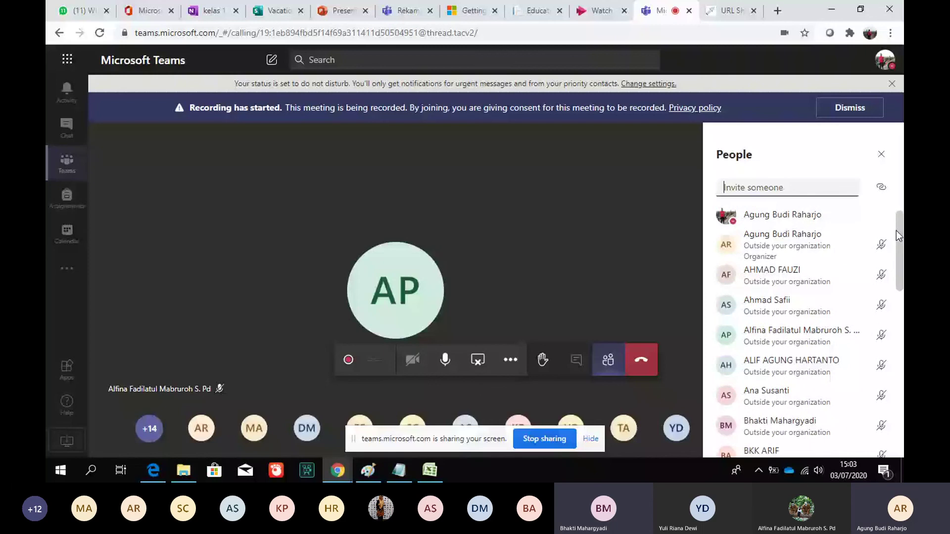
pyautogui.click(881, 153)
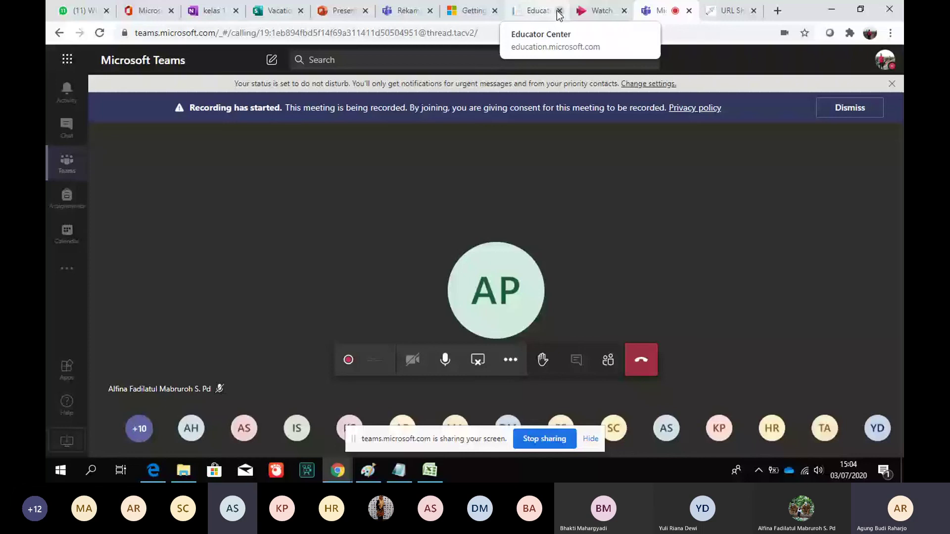
pyautogui.click(753, 11)
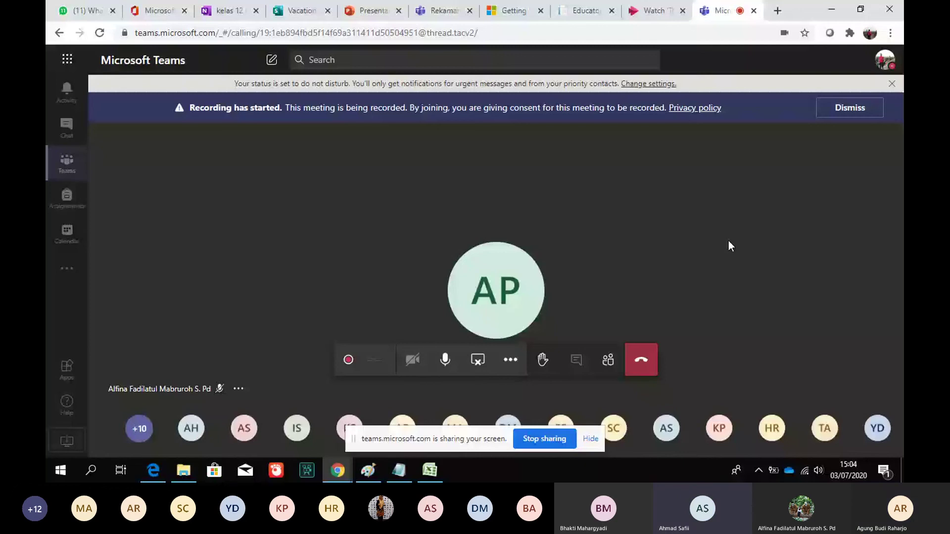
pyautogui.click(608, 360)
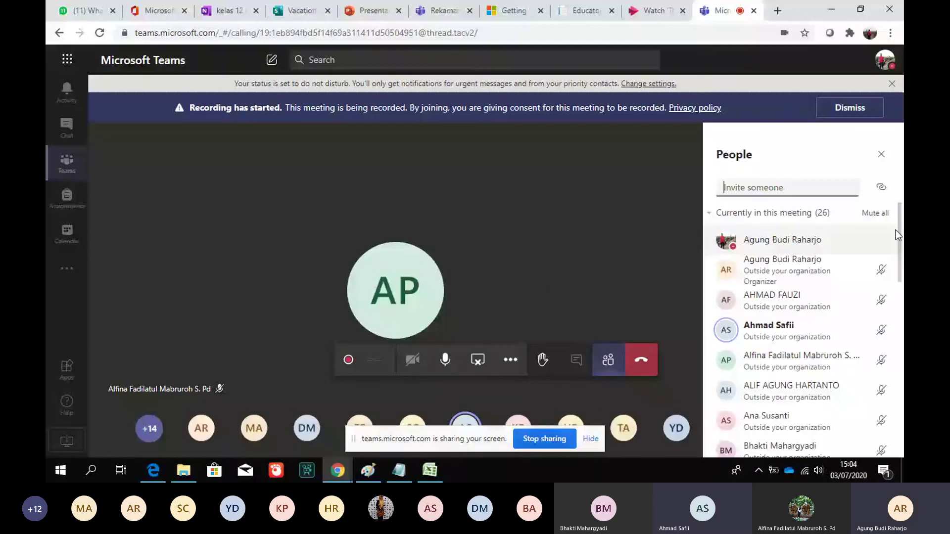